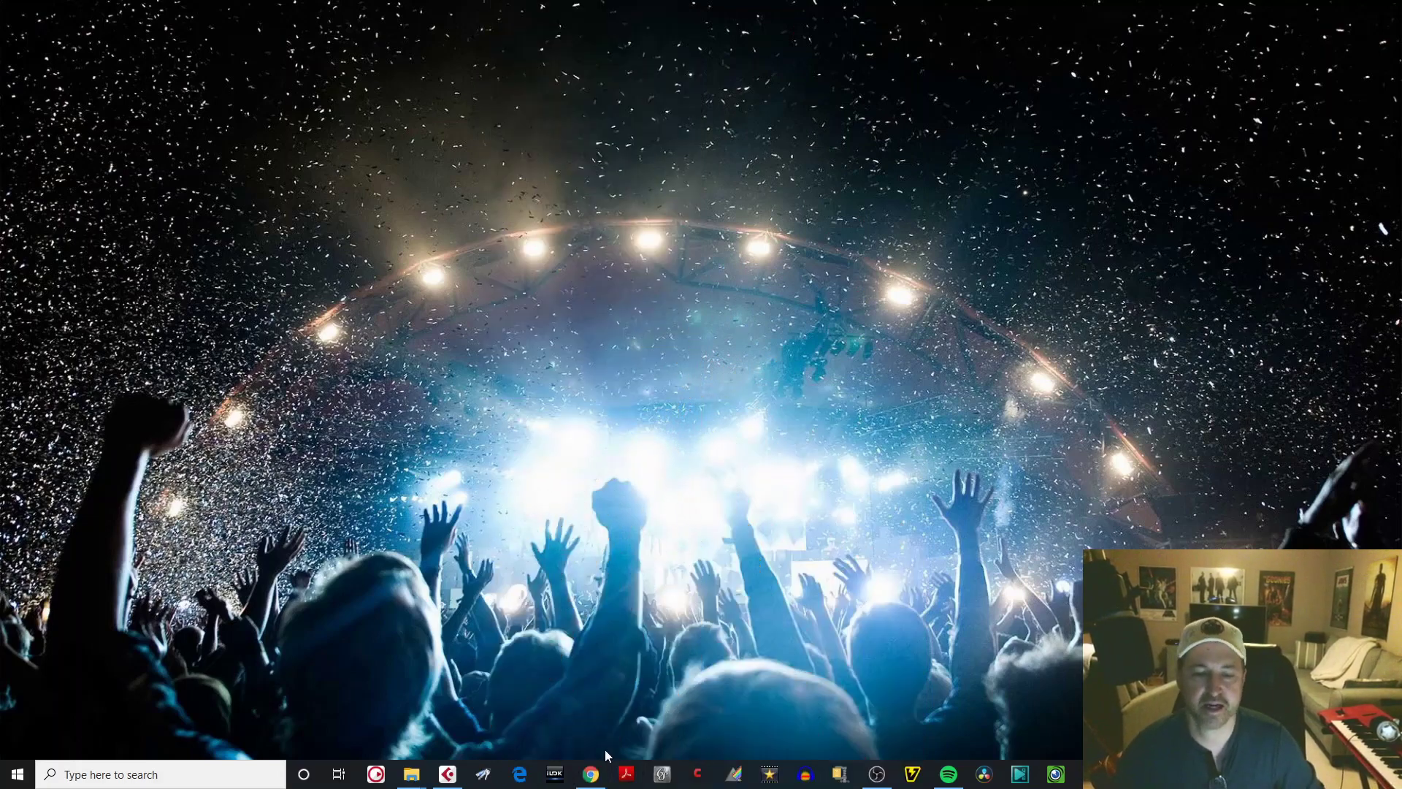
- Switch to Chrome and open the postermaker.com site in the new tab
{"action": "left_click", "coordinate": [598, 778]}
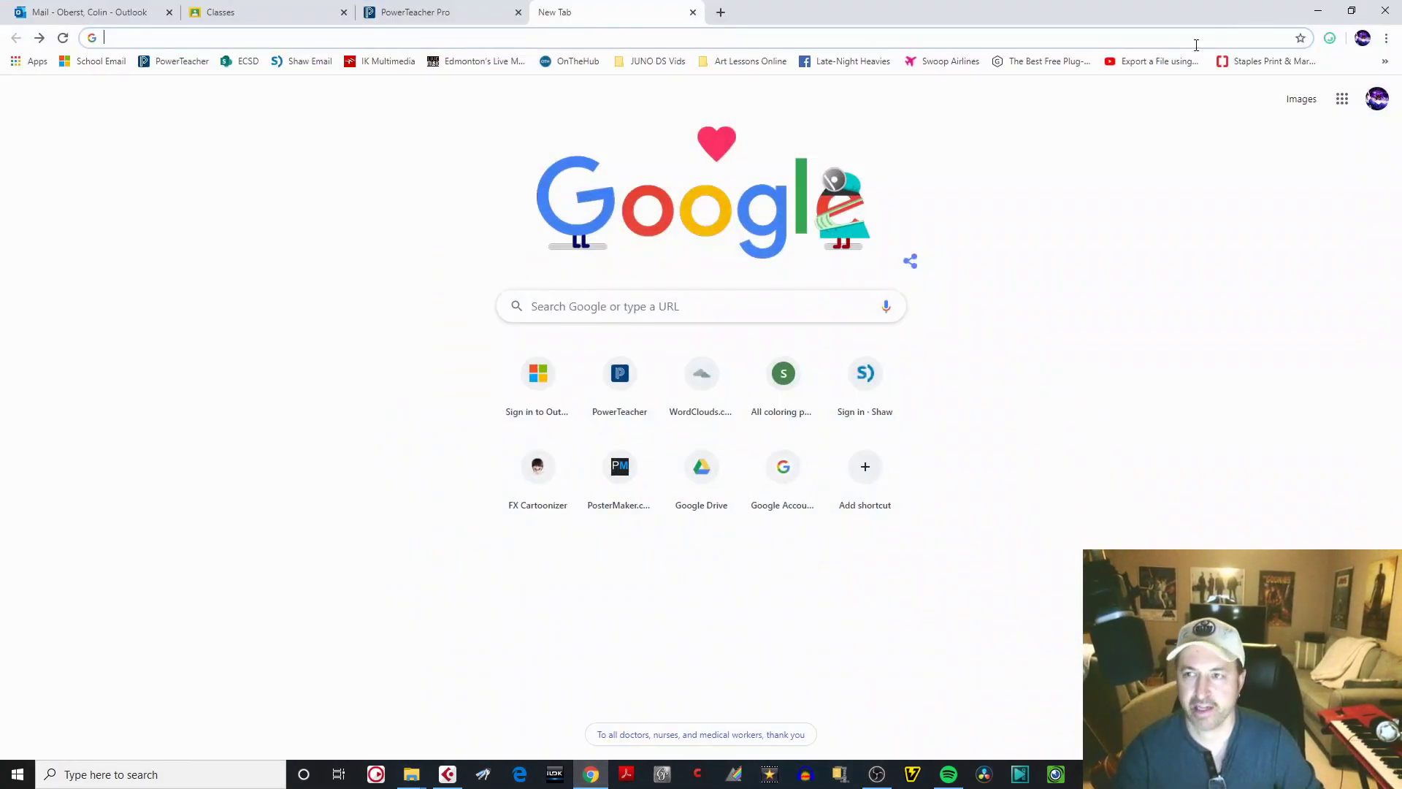
{"action": "left_click", "coordinate": [1322, 11]}
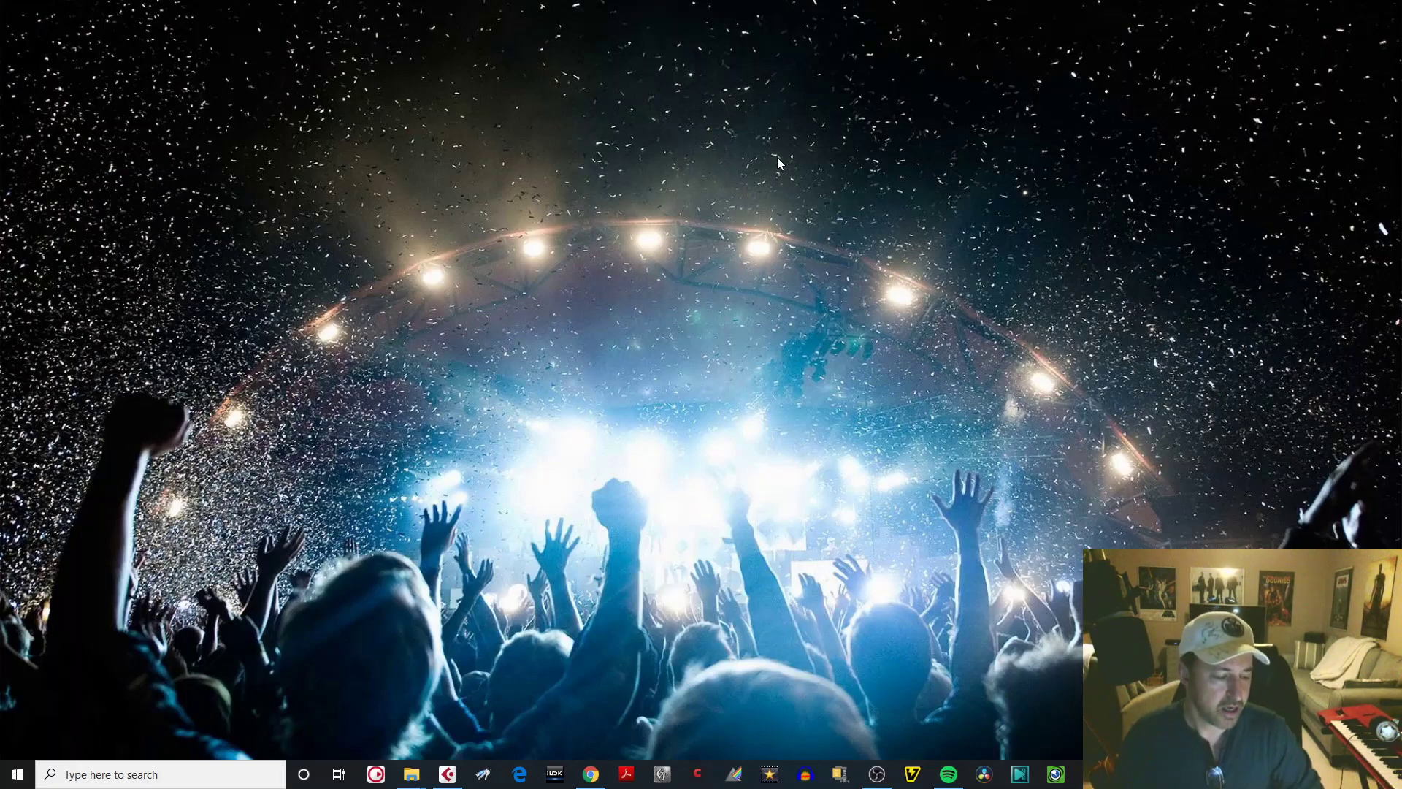
{"action": "left_click", "coordinate": [591, 774]}
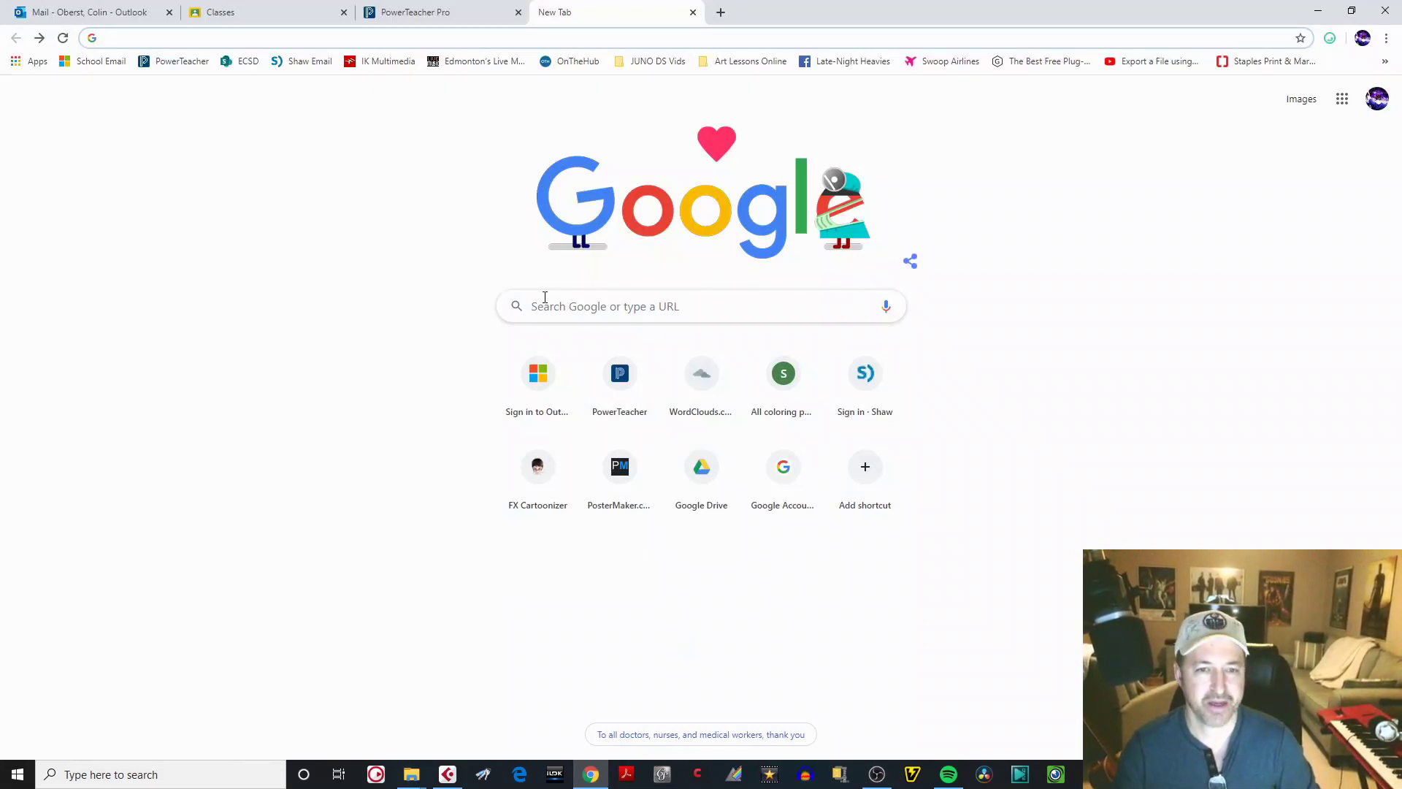
{"action": "left_click", "coordinate": [554, 310]}
{"action": "type", "text": "postermaker.com"}
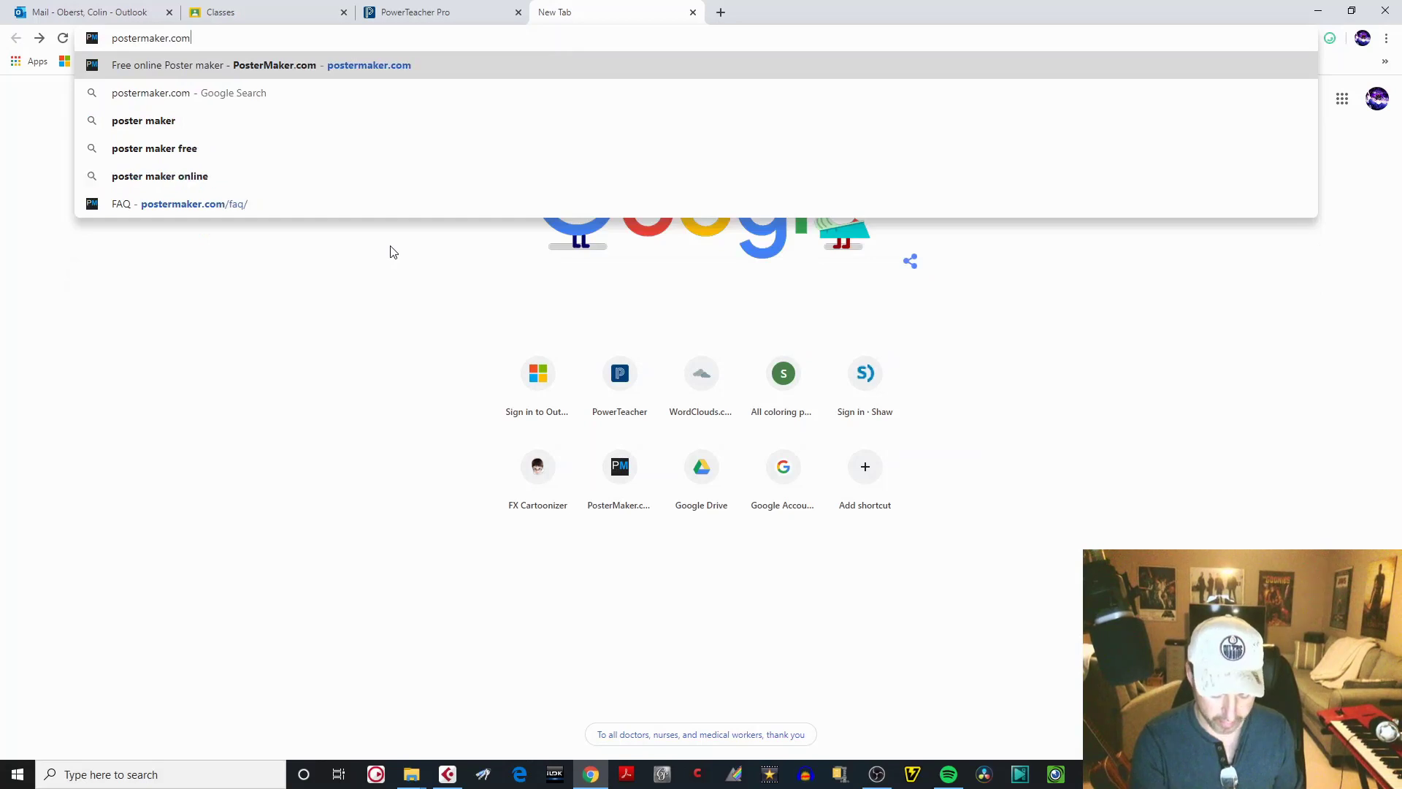
{"action": "key", "text": "Return"}
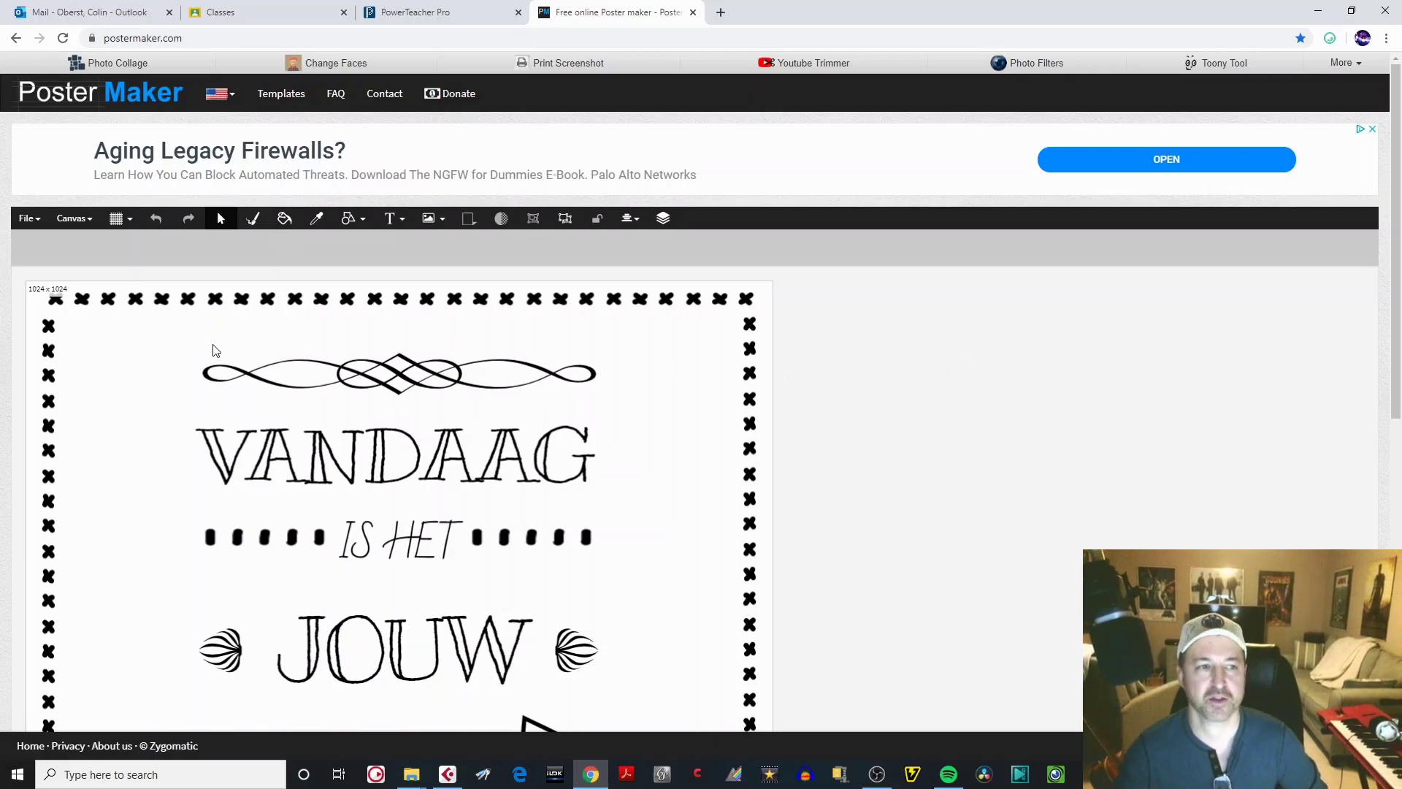
- Reload the Poster Maker page several times to view different sample posters
{"action": "left_click", "coordinate": [63, 40]}
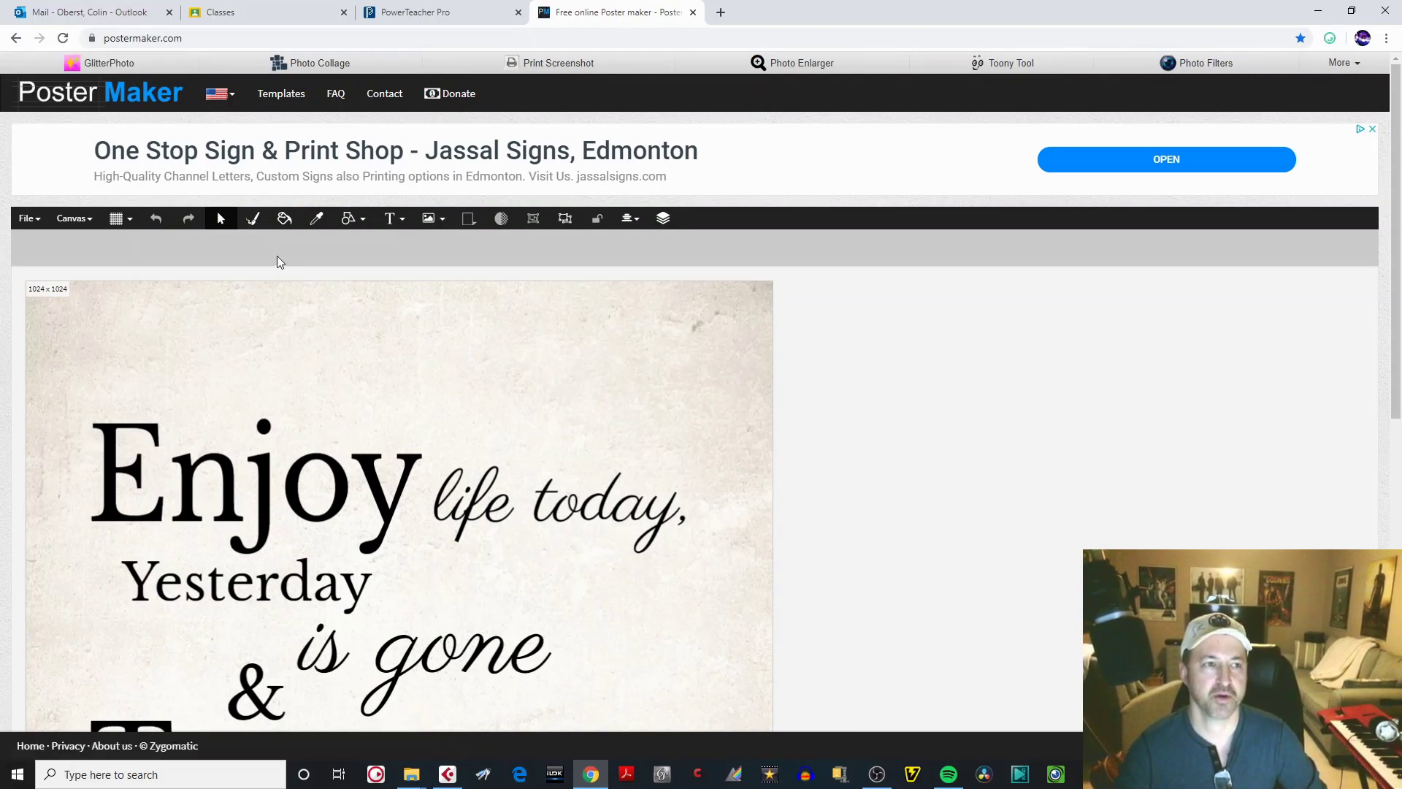
{"action": "left_click", "coordinate": [63, 42]}
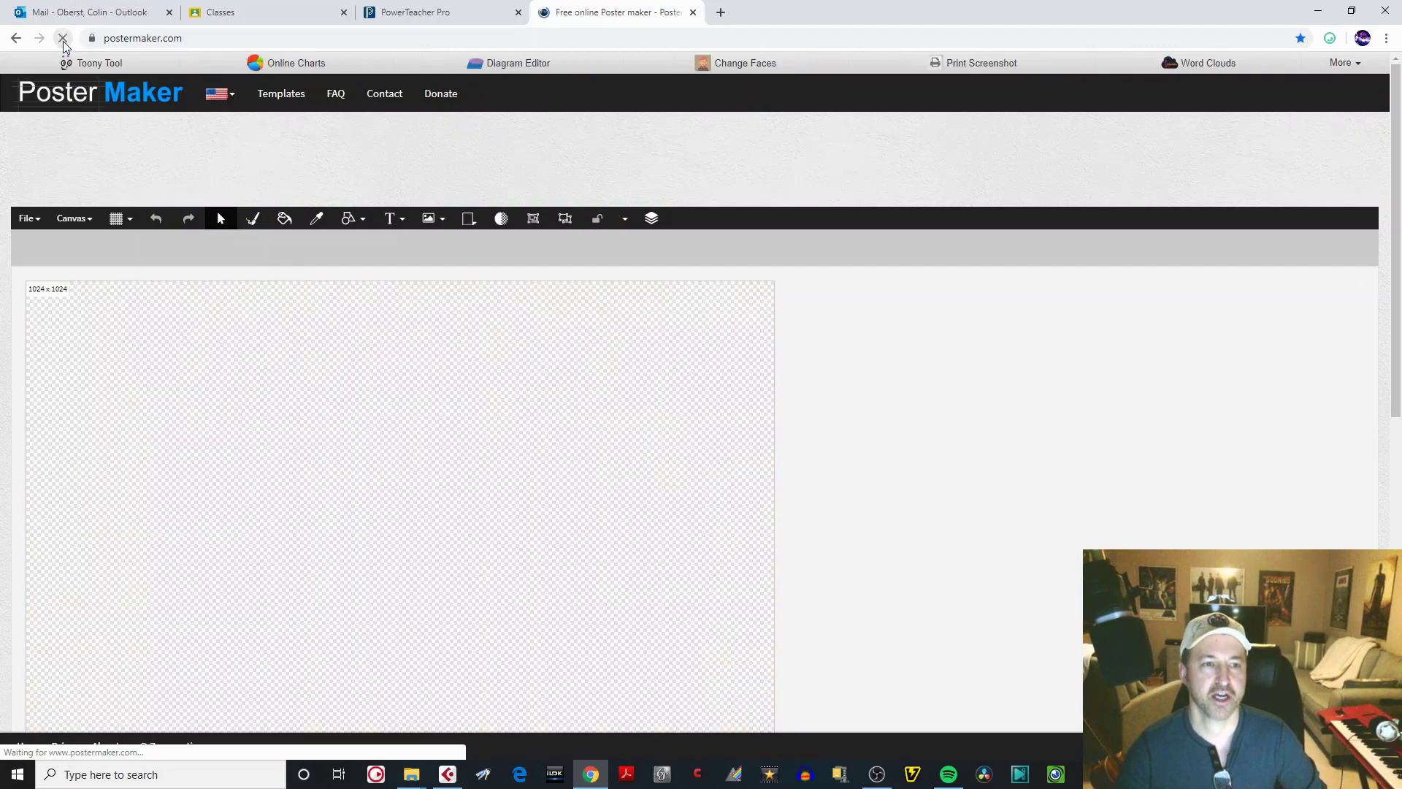
{"action": "left_click", "coordinate": [64, 41]}
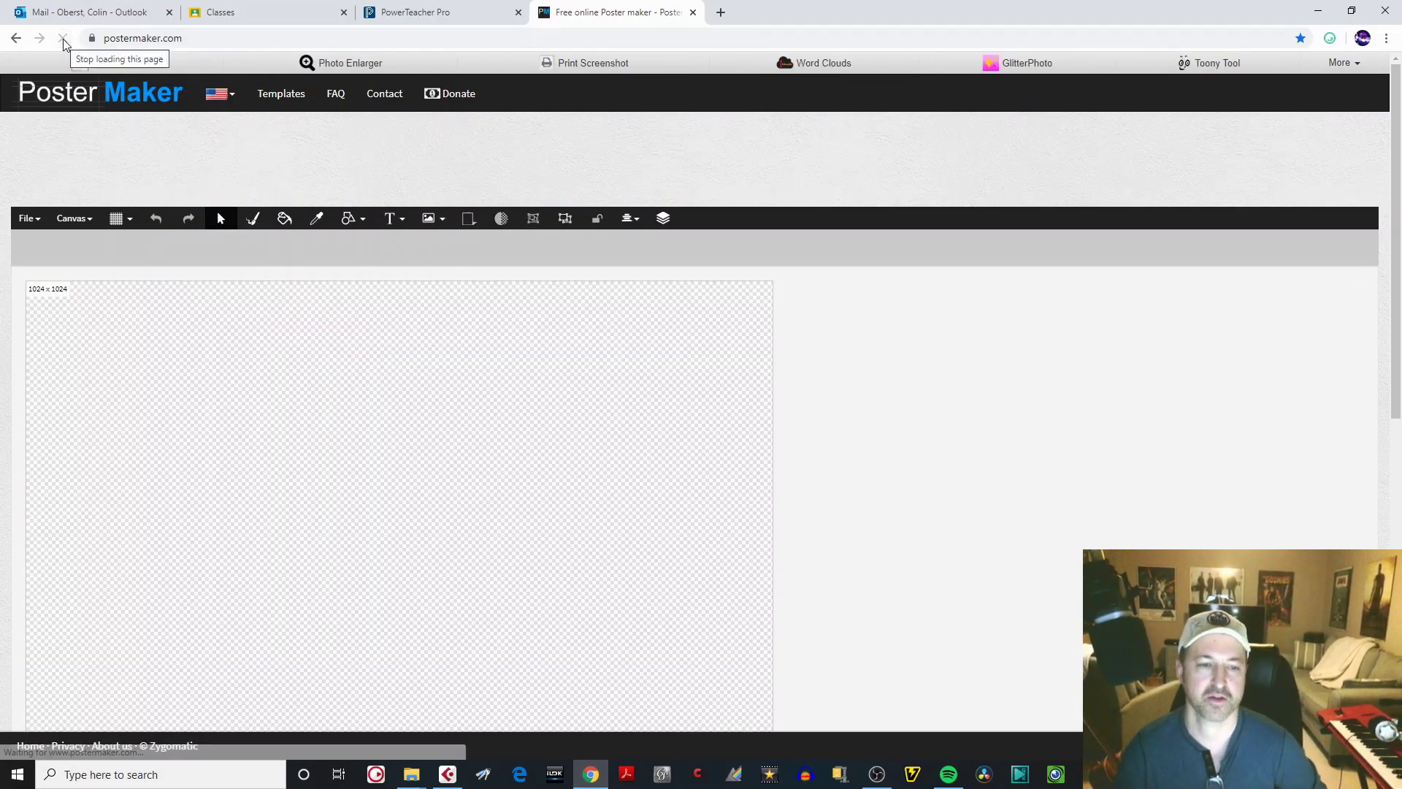
{"action": "left_click", "coordinate": [64, 41]}
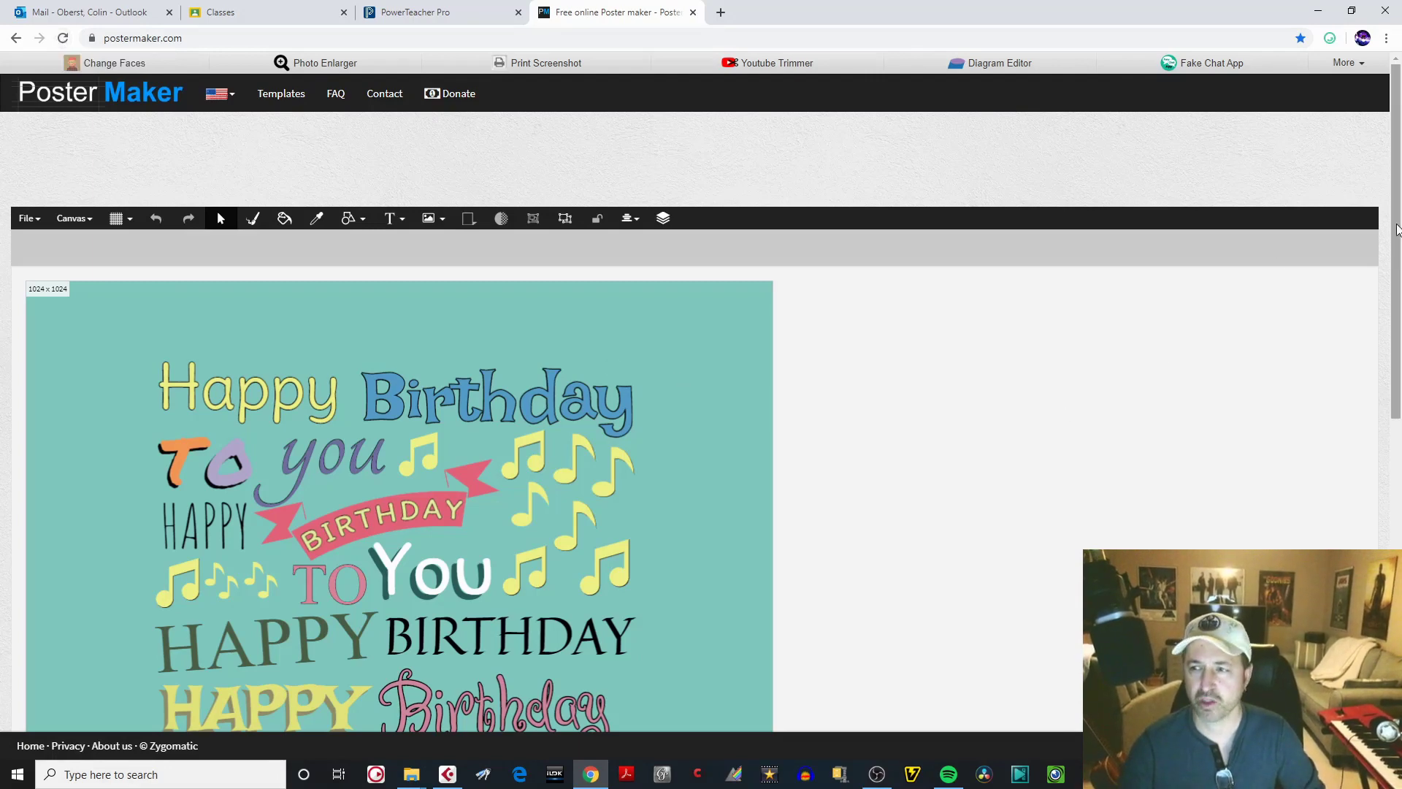
{"action": "scroll", "coordinate": [1398, 233], "scroll_direction": "down", "scroll_amount": 3}
{"action": "scroll", "coordinate": [1398, 232], "scroll_direction": "up", "scroll_amount": 3}
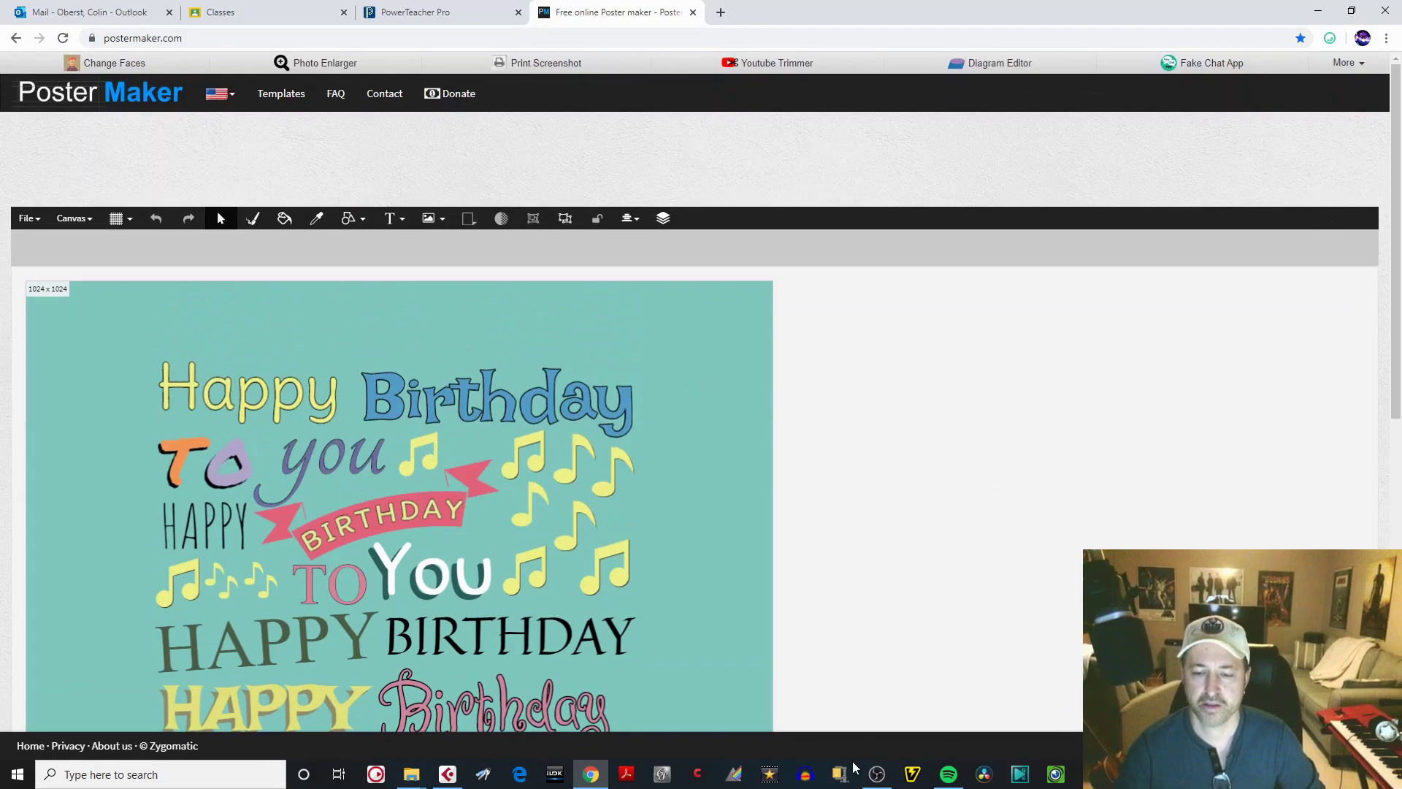
{"action": "left_click", "coordinate": [877, 775]}
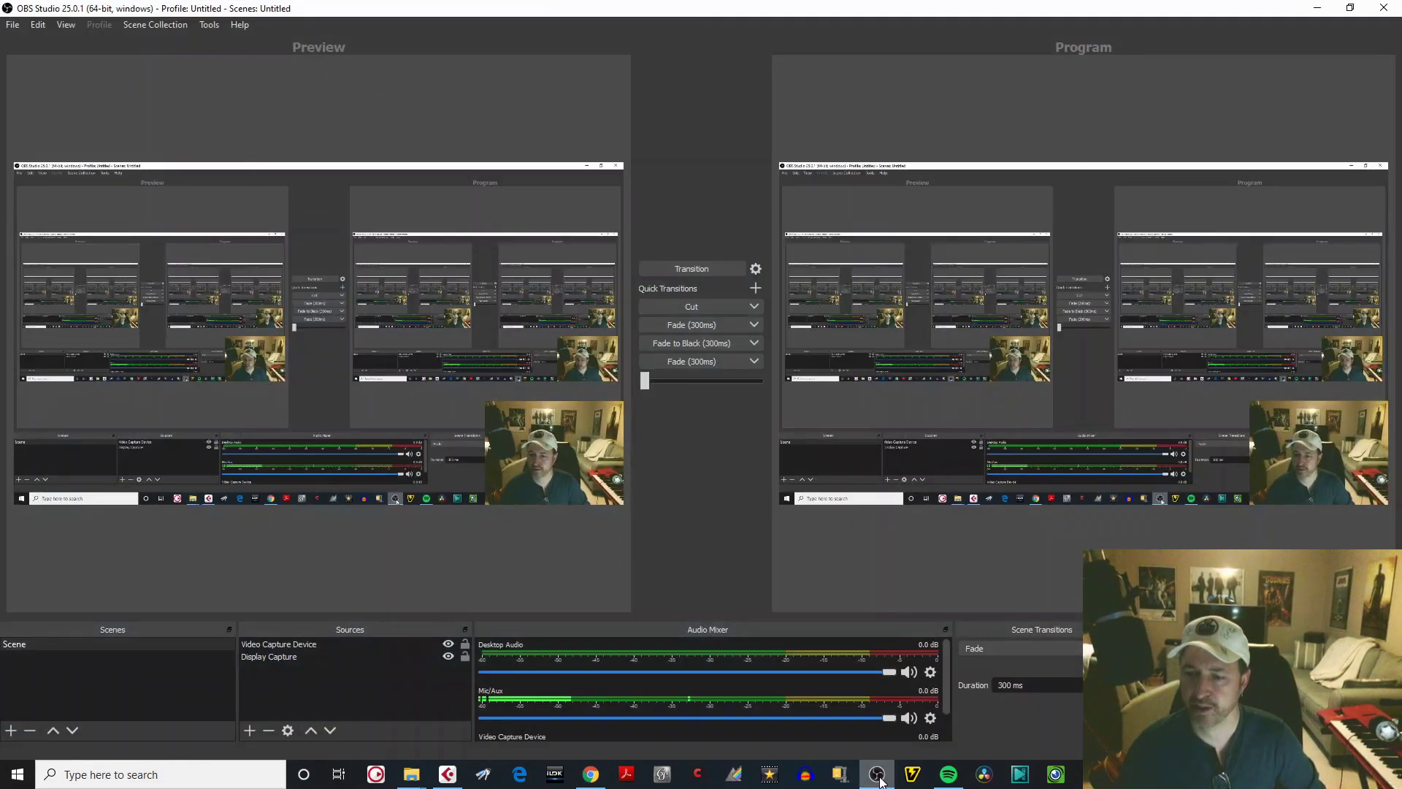
{"action": "left_click", "coordinate": [879, 775]}
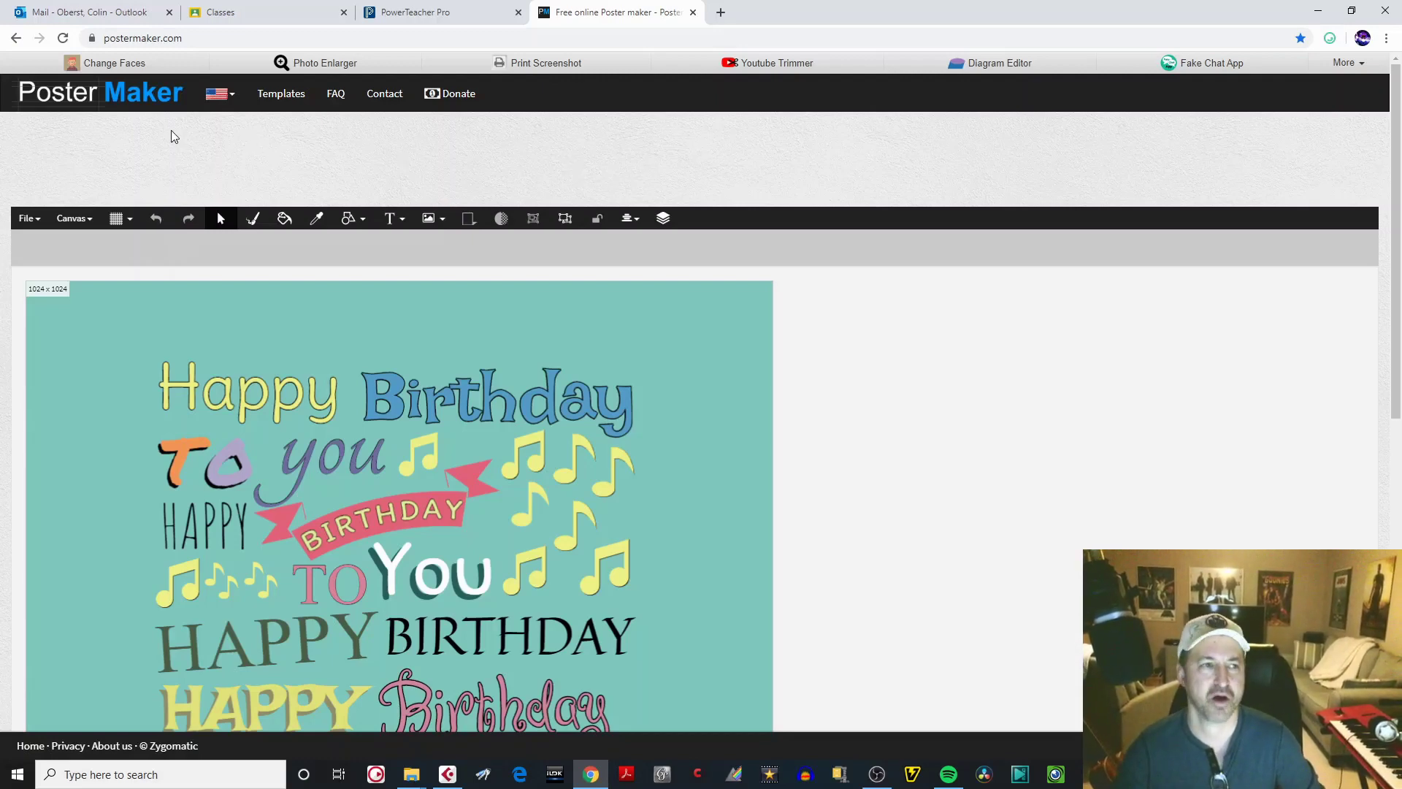
{"action": "left_click", "coordinate": [63, 38]}
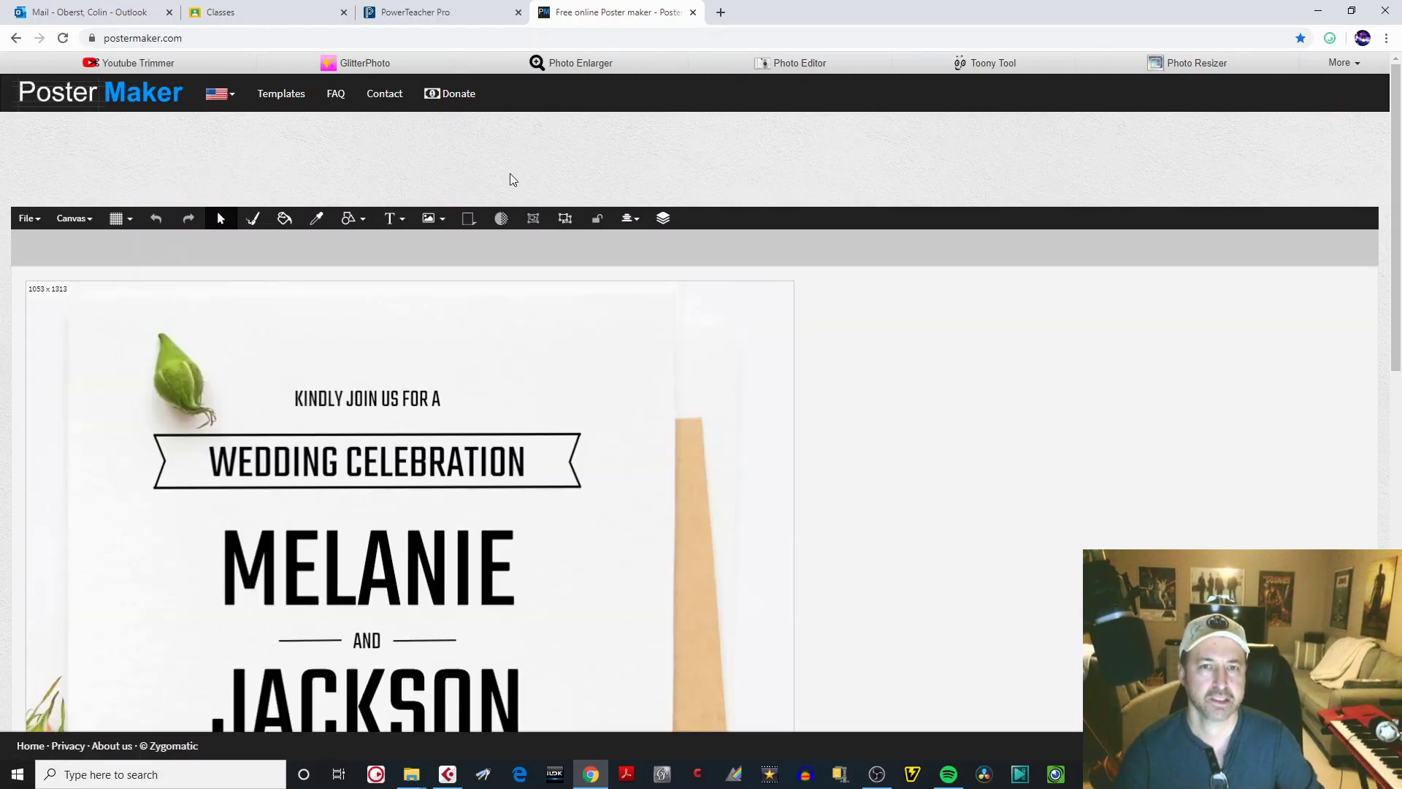
- Close the Poster Maker tab and reopen the site in a new tab from the Art Lessons Online bookmarks
{"action": "left_click", "coordinate": [694, 13]}
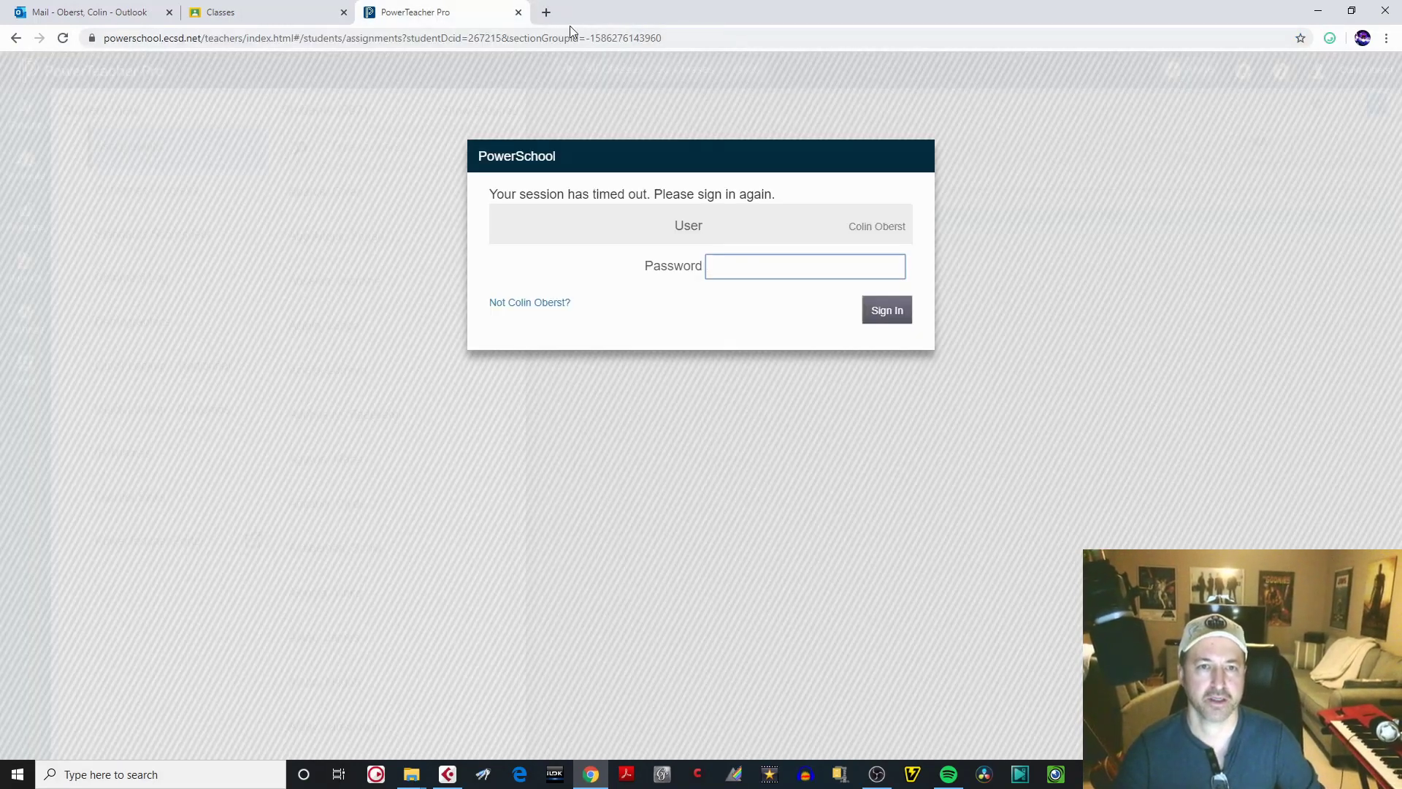
{"action": "left_click", "coordinate": [541, 12]}
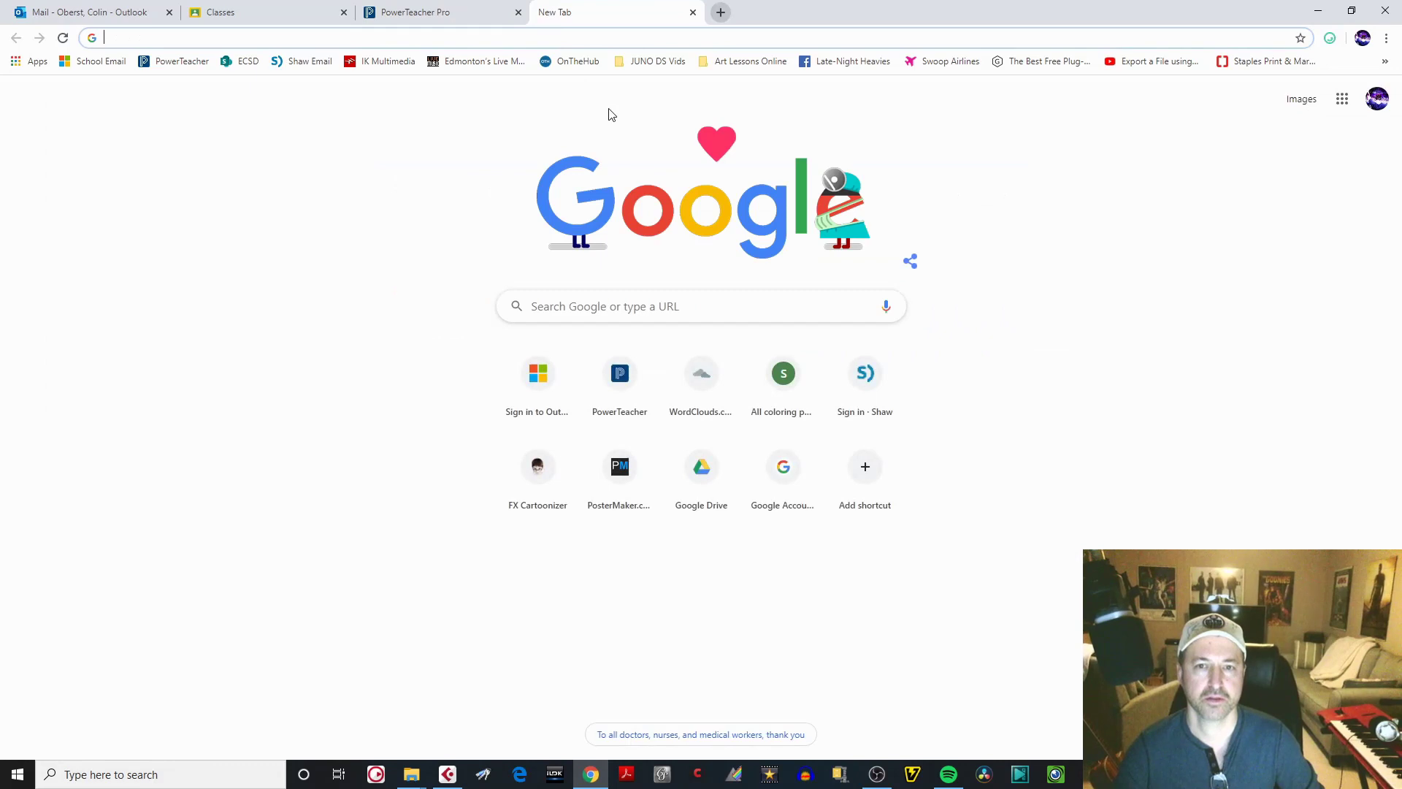
{"action": "left_click", "coordinate": [747, 61]}
{"action": "left_click", "coordinate": [764, 151]}
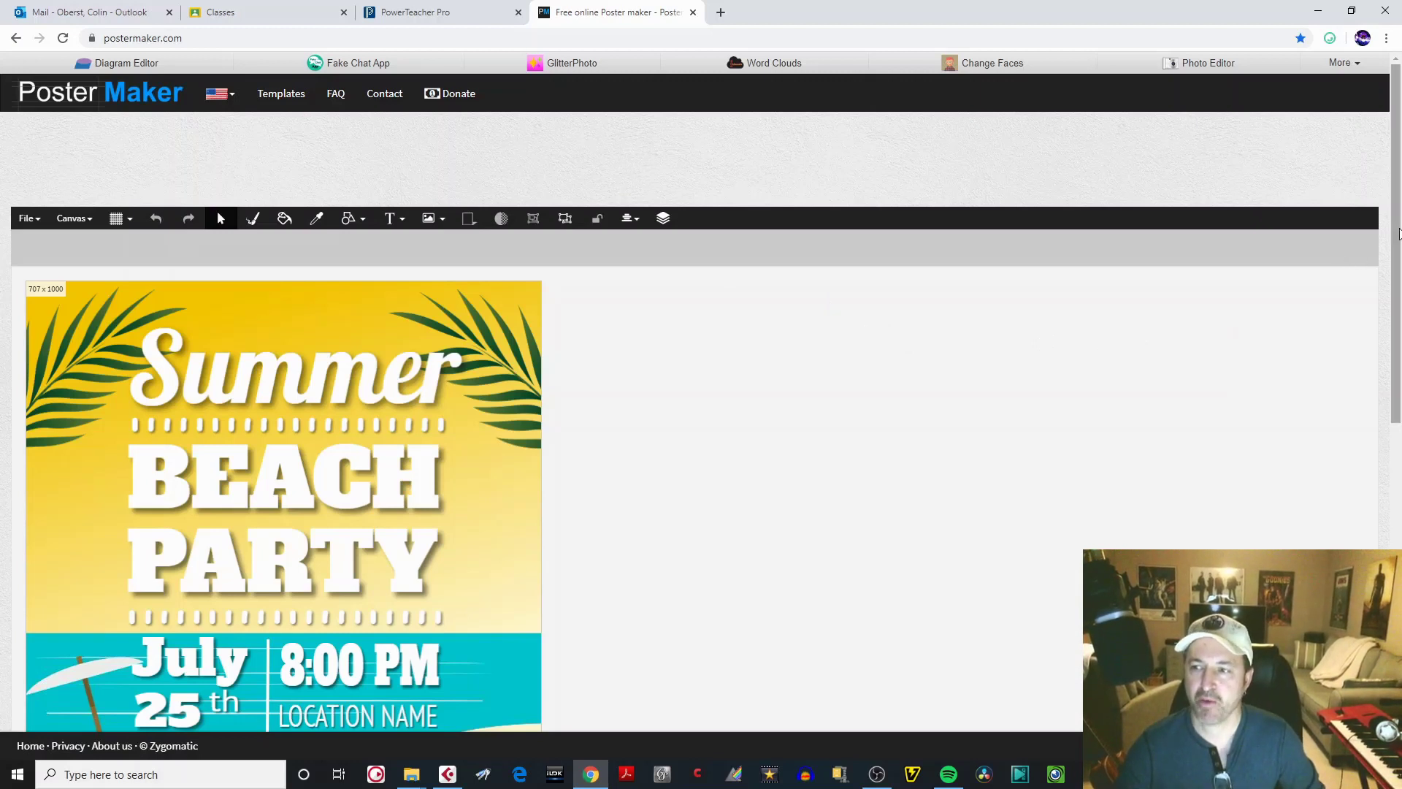
- Look over the beach party sample poster and move its "Summer" heading slightly up and to the left
{"action": "left_click_drag", "start_coordinate": [1399, 233], "coordinate": [1391, 312]}
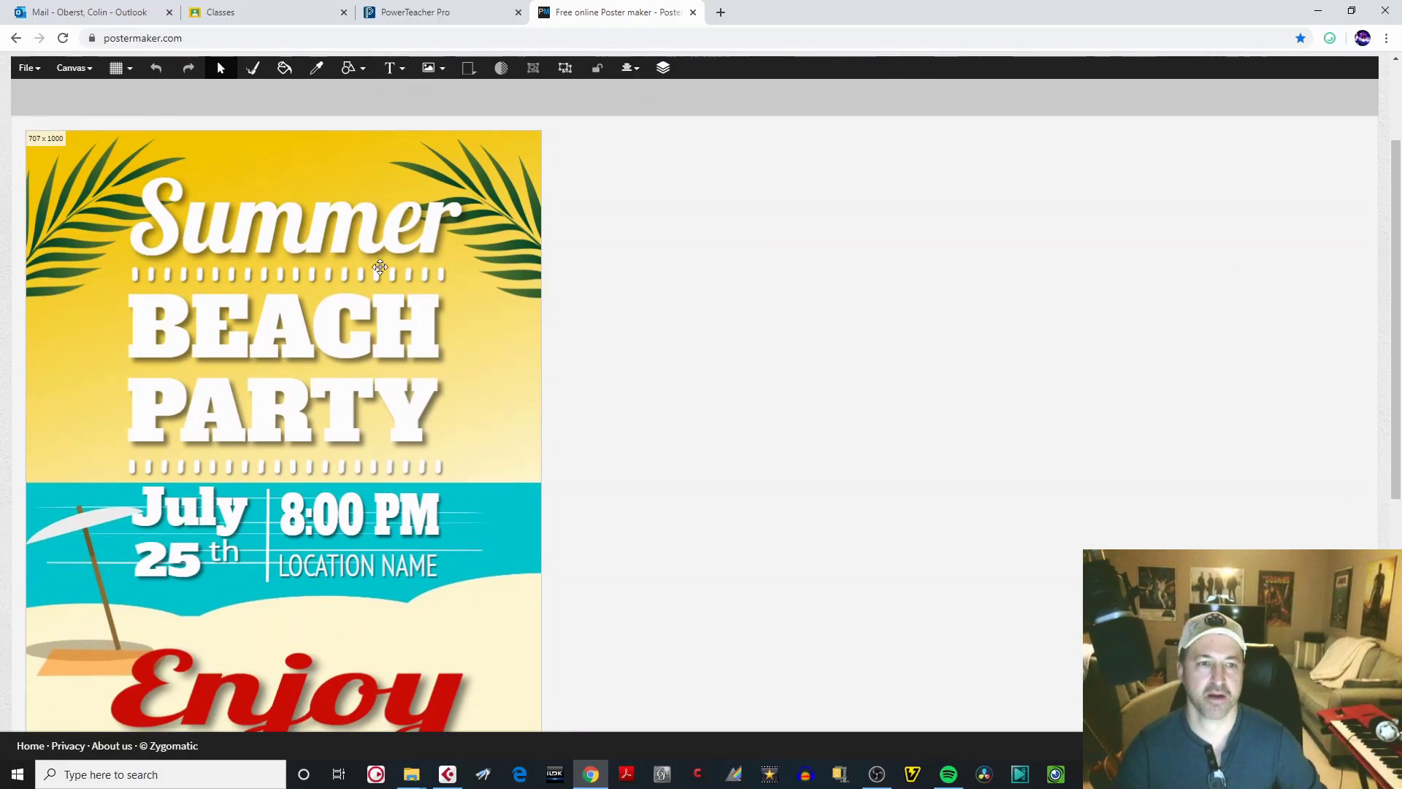
{"action": "left_click_drag", "start_coordinate": [1396, 331], "coordinate": [1399, 247]}
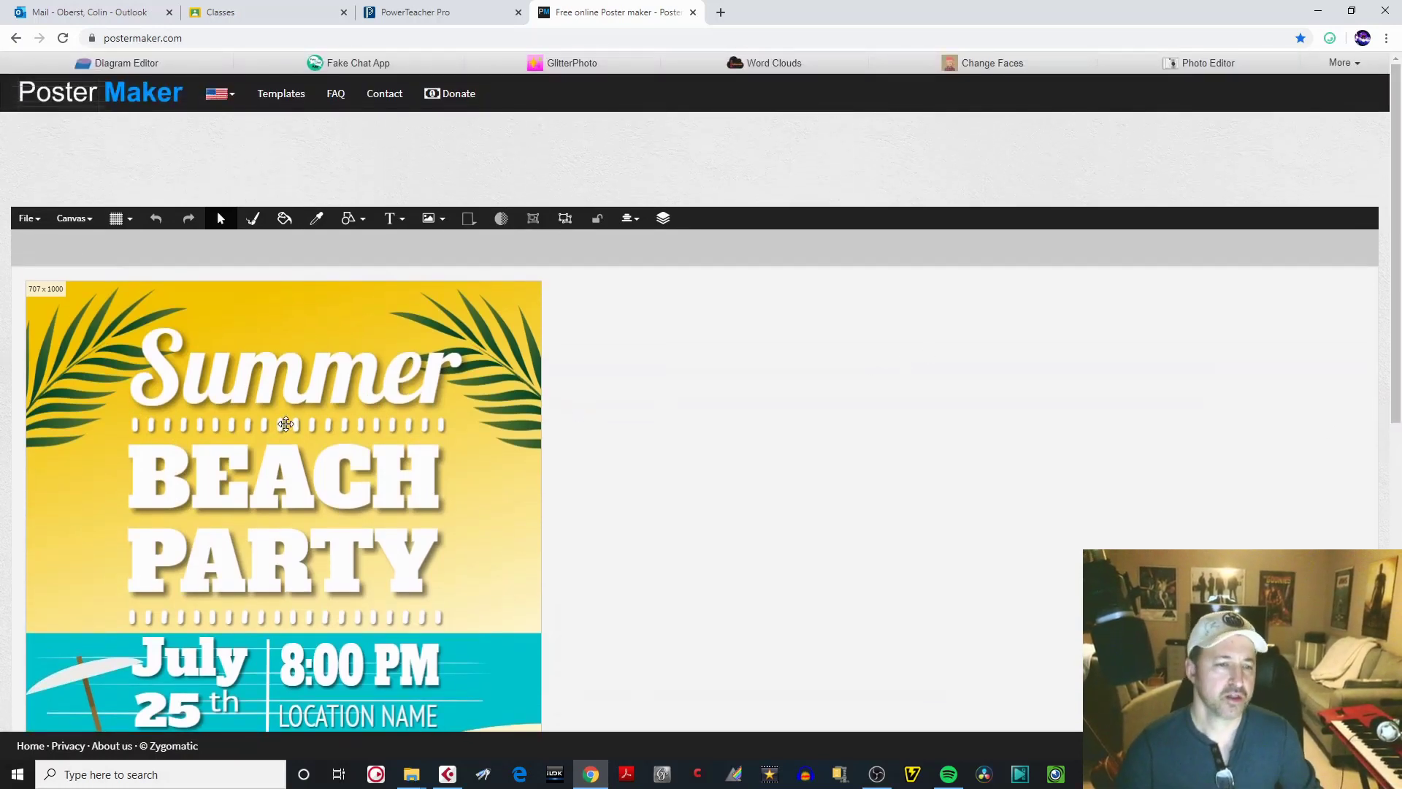
{"action": "left_click", "coordinate": [297, 381]}
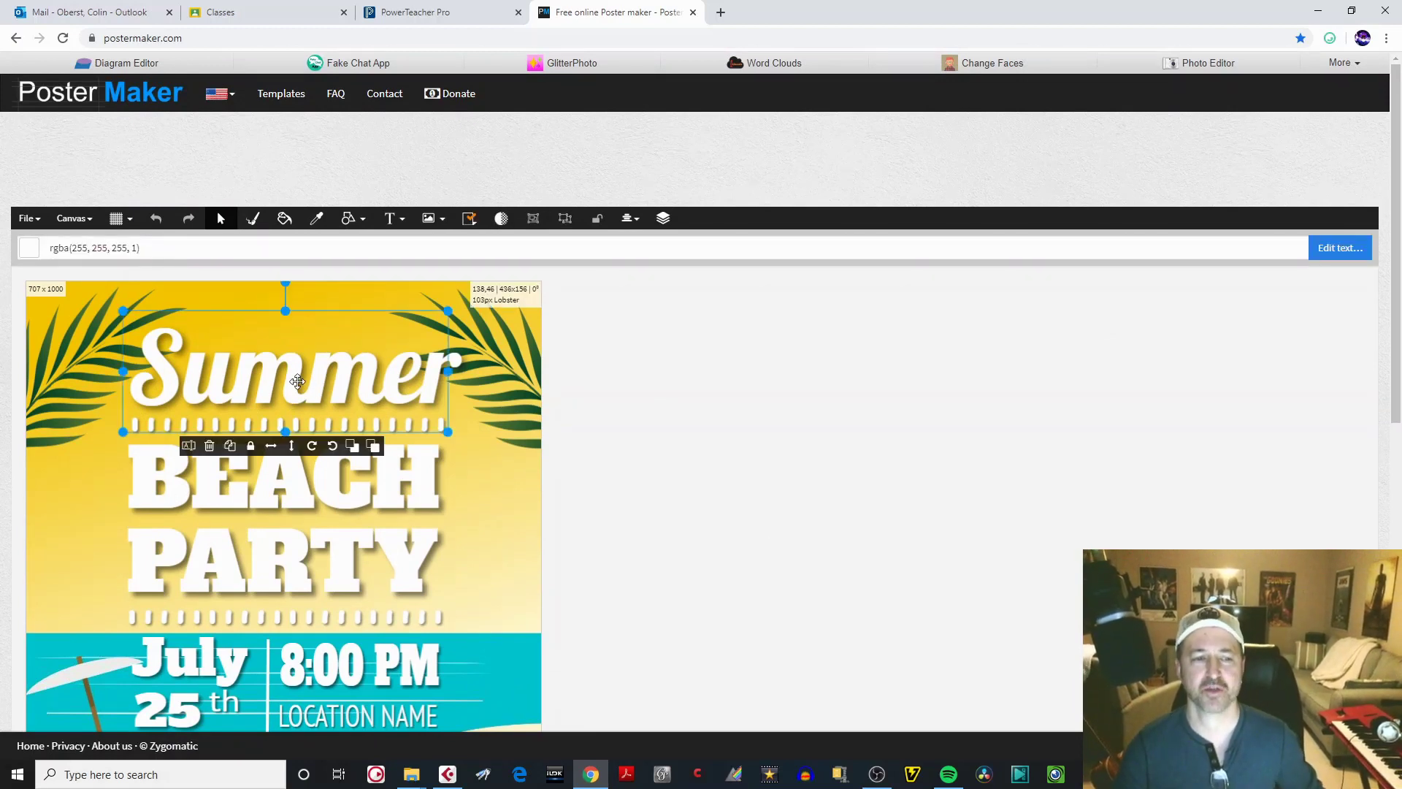
{"action": "mouse_move", "coordinate": [297, 381]}
{"action": "left_mouse_down"}
{"action": "mouse_move", "coordinate": [266, 353]}
{"action": "mouse_move", "coordinate": [272, 374]}
{"action": "mouse_move", "coordinate": [290, 366]}
{"action": "left_mouse_up"}
{"action": "left_click", "coordinate": [493, 468]}
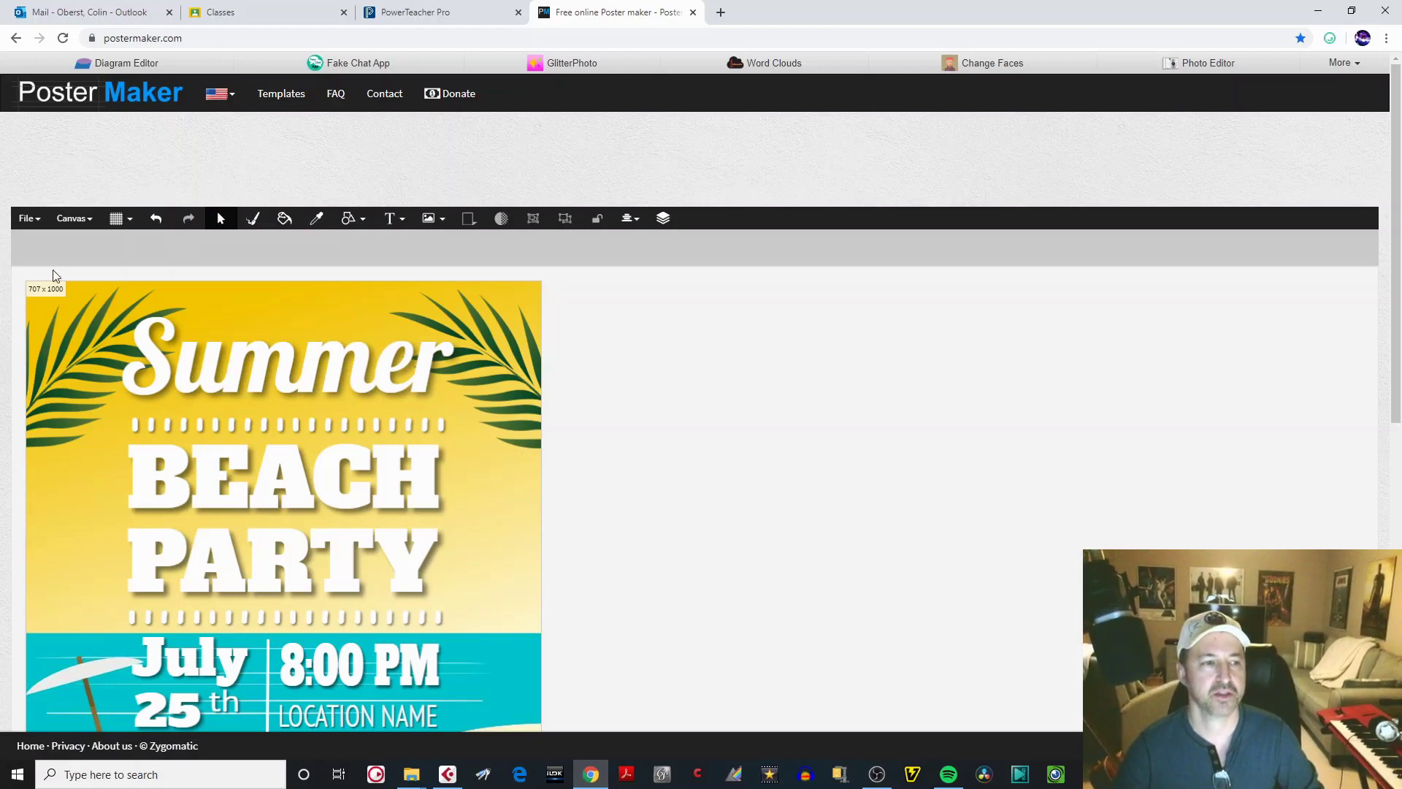
- Start a new blank poster, discarding the unsaved beach party sample
{"action": "left_click", "coordinate": [39, 226]}
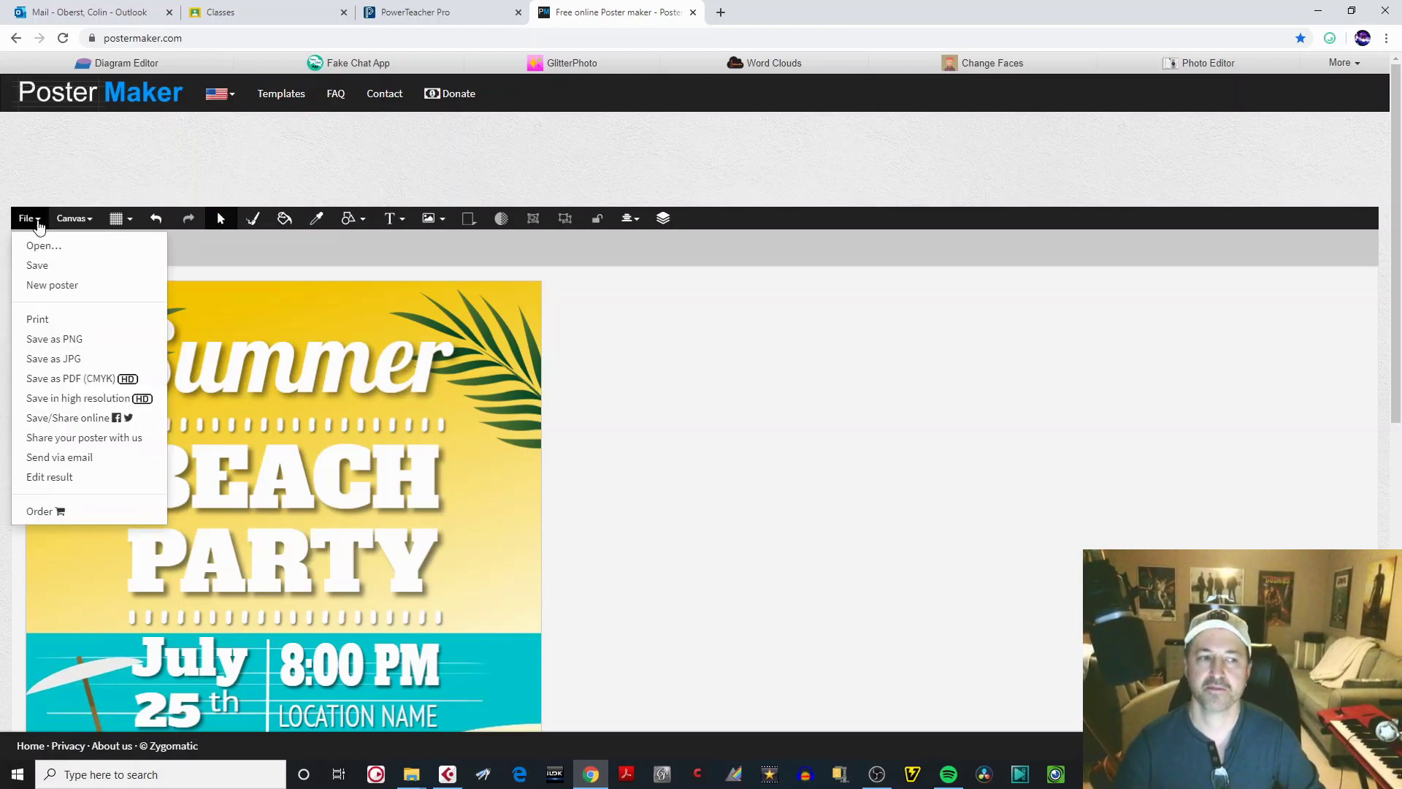
{"action": "left_click", "coordinate": [64, 286]}
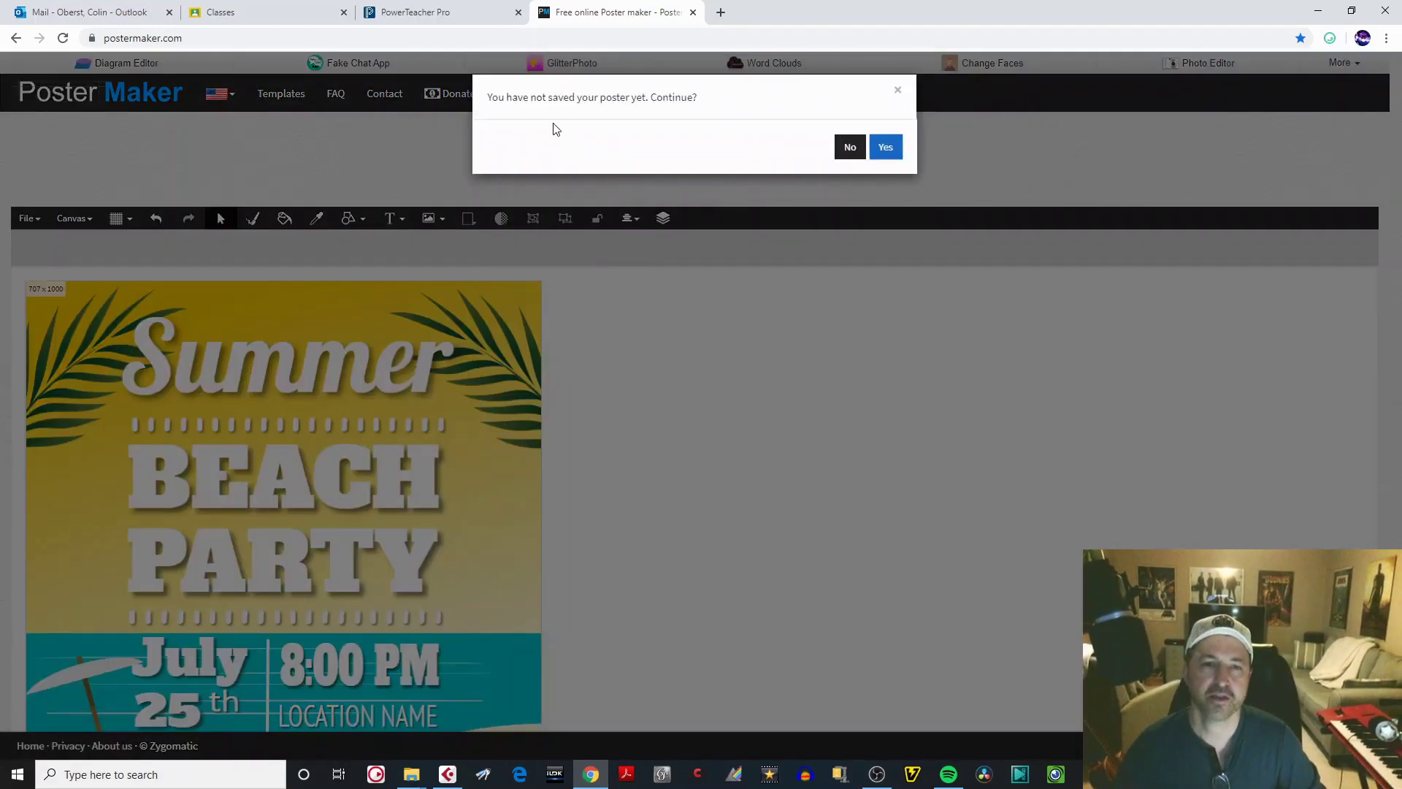
{"action": "left_click", "coordinate": [885, 147]}
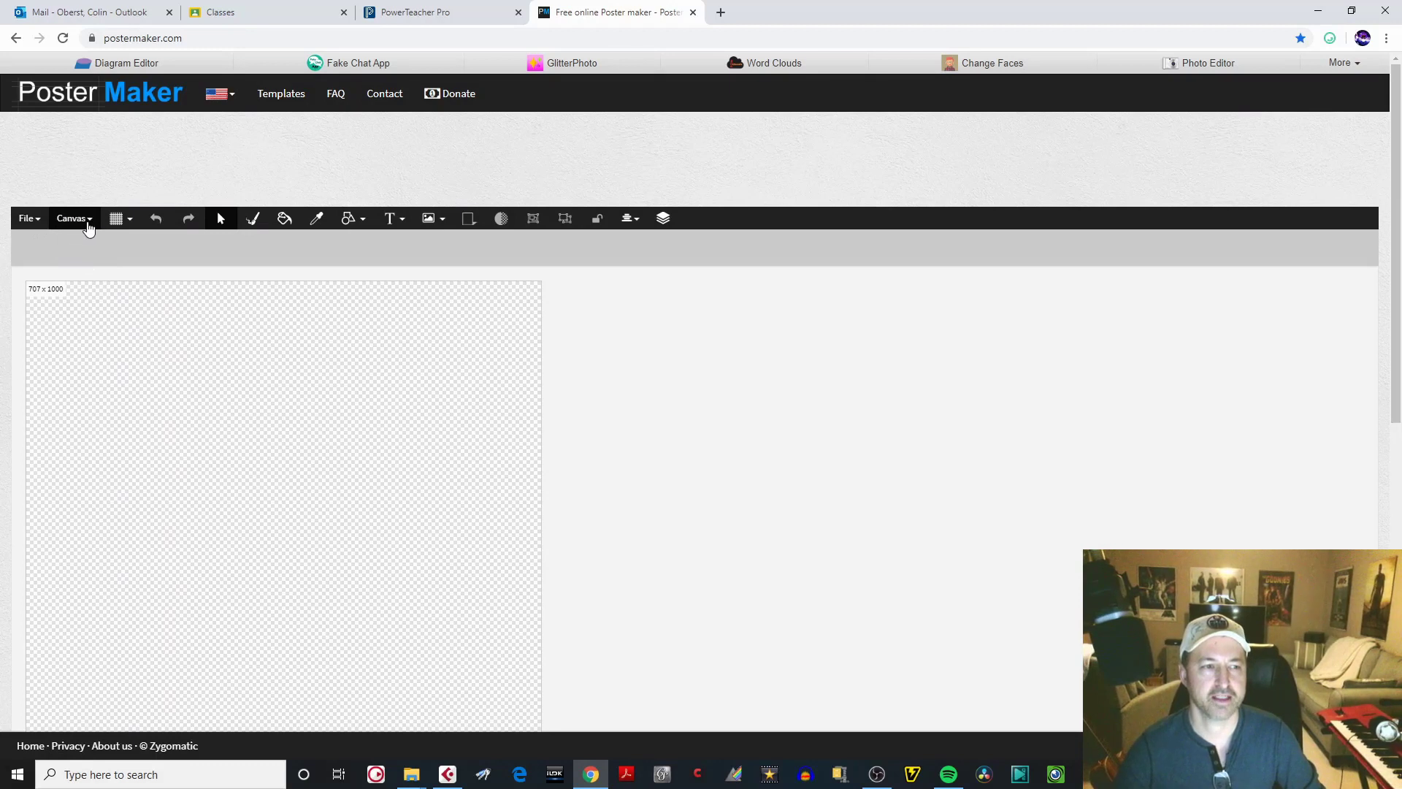
- Set the blank poster's canvas size to 1080x1920
{"action": "left_click", "coordinate": [91, 222]}
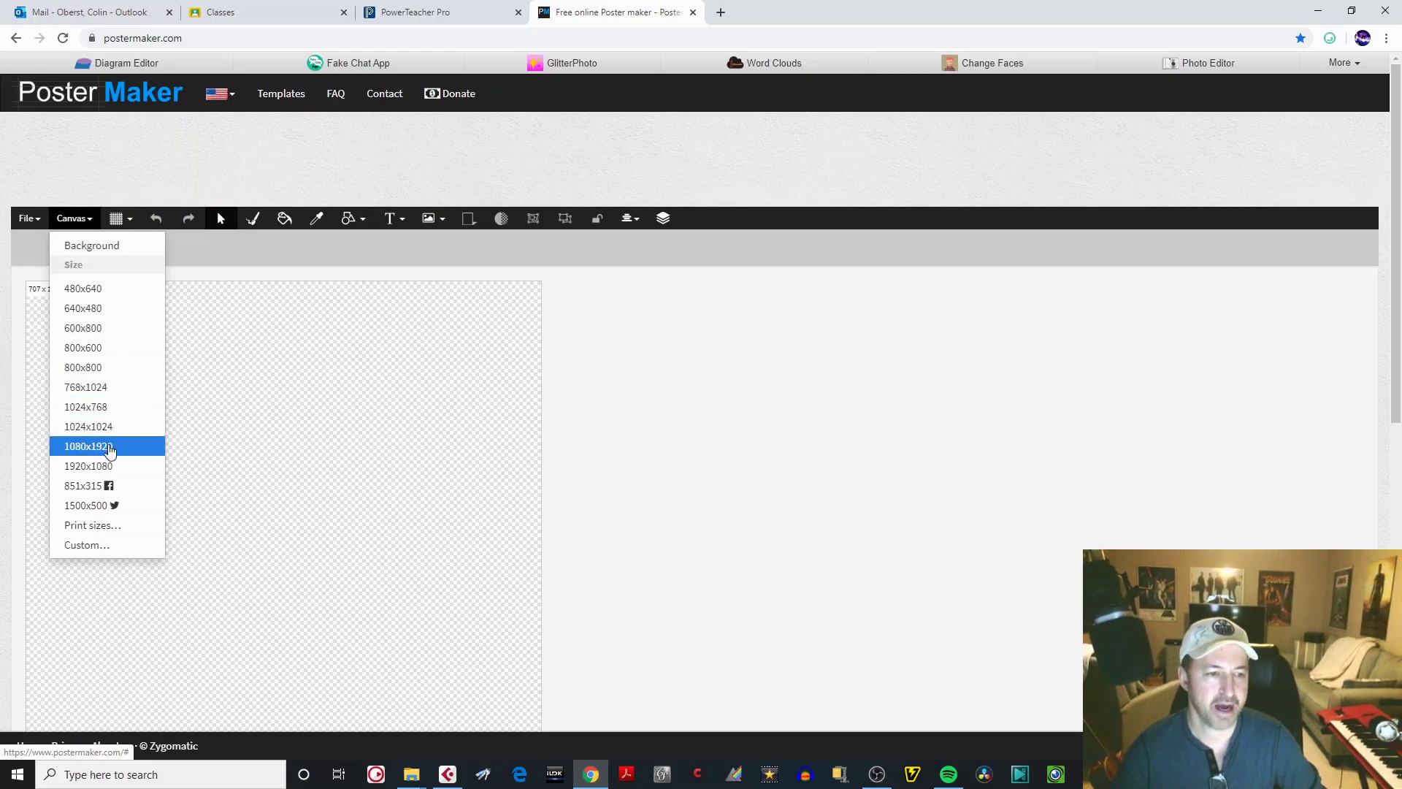
{"action": "left_click", "coordinate": [109, 449]}
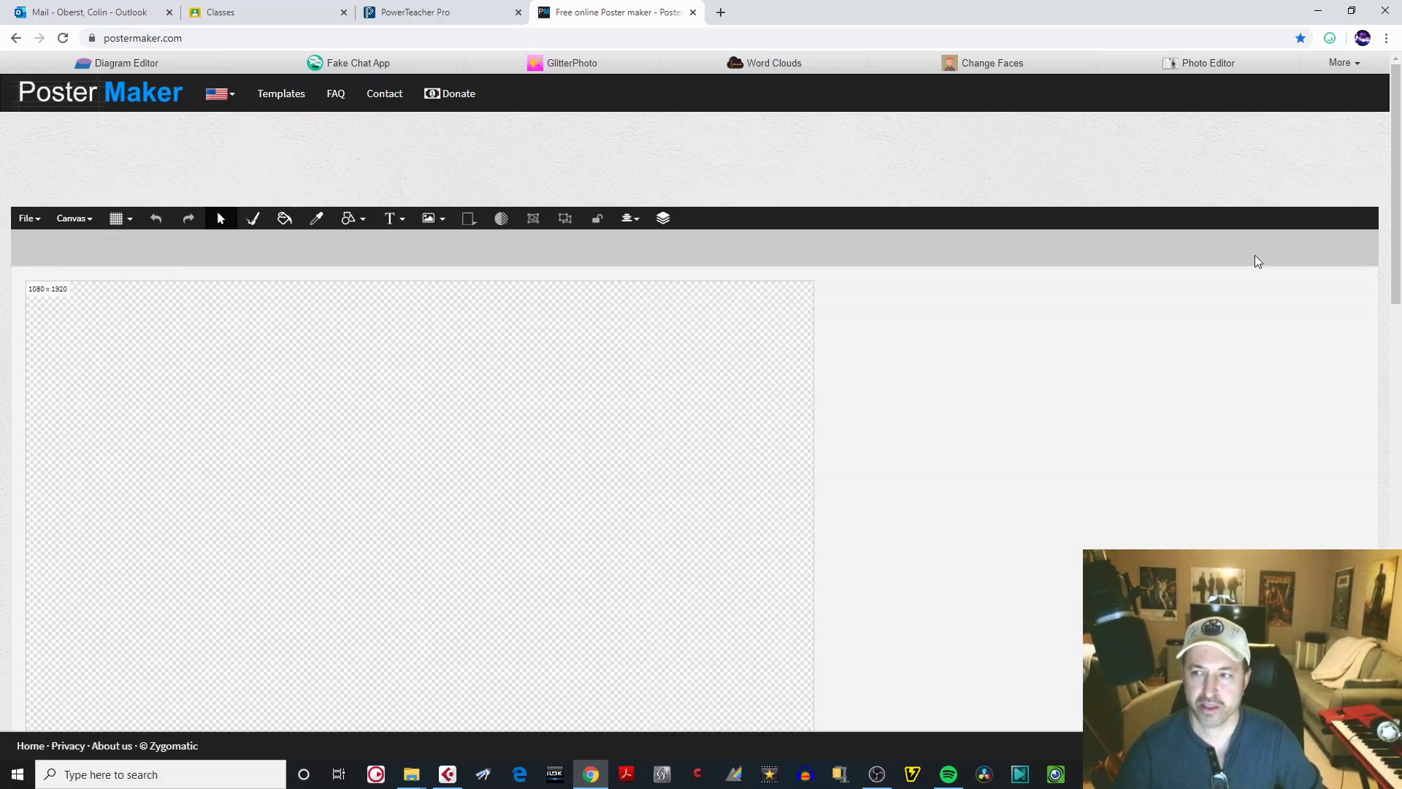
{"action": "scroll", "coordinate": [1169, 328], "scroll_direction": "down", "scroll_amount": 2}
{"action": "scroll", "coordinate": [1139, 351], "scroll_direction": "up", "scroll_amount": 2}
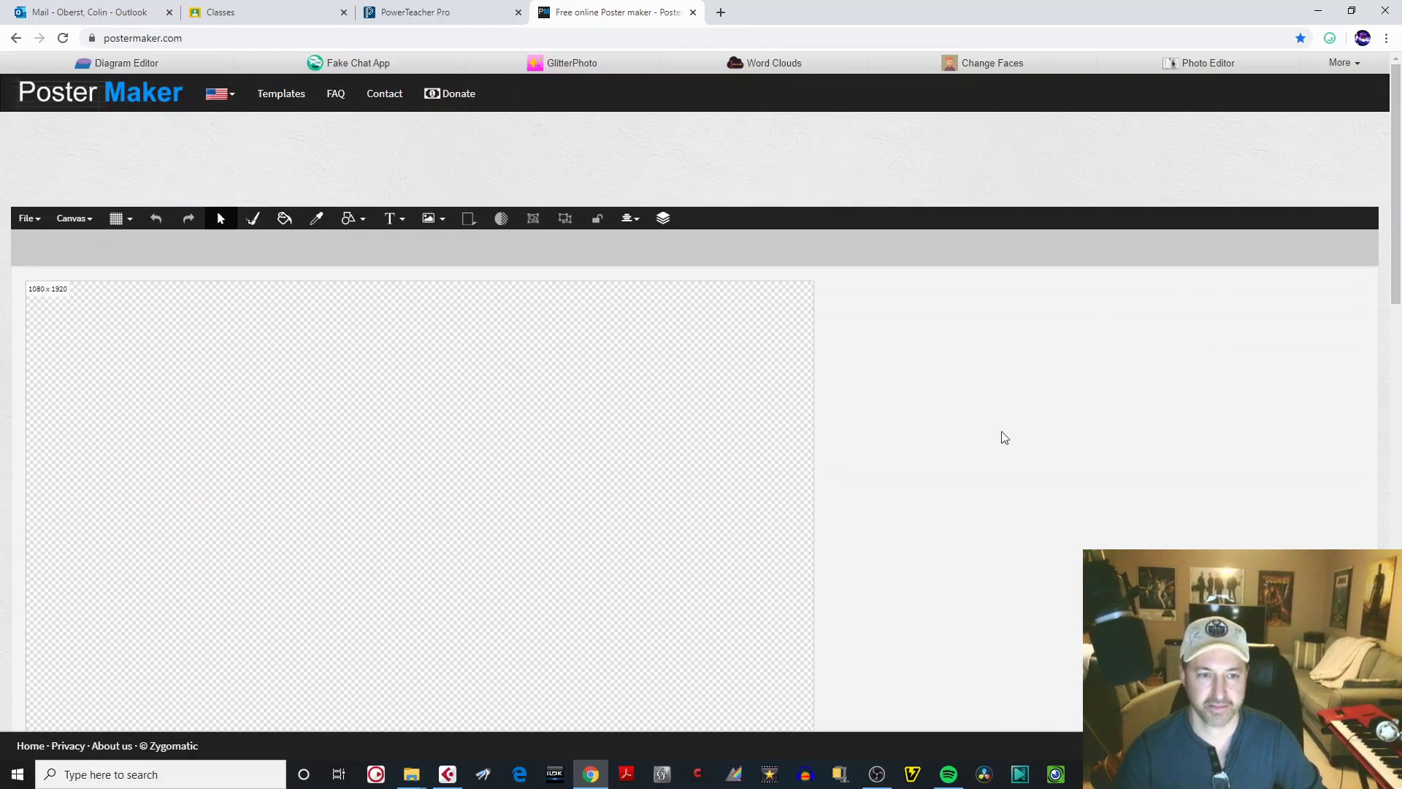
{"action": "scroll", "coordinate": [714, 562], "scroll_direction": "down", "scroll_amount": 2}
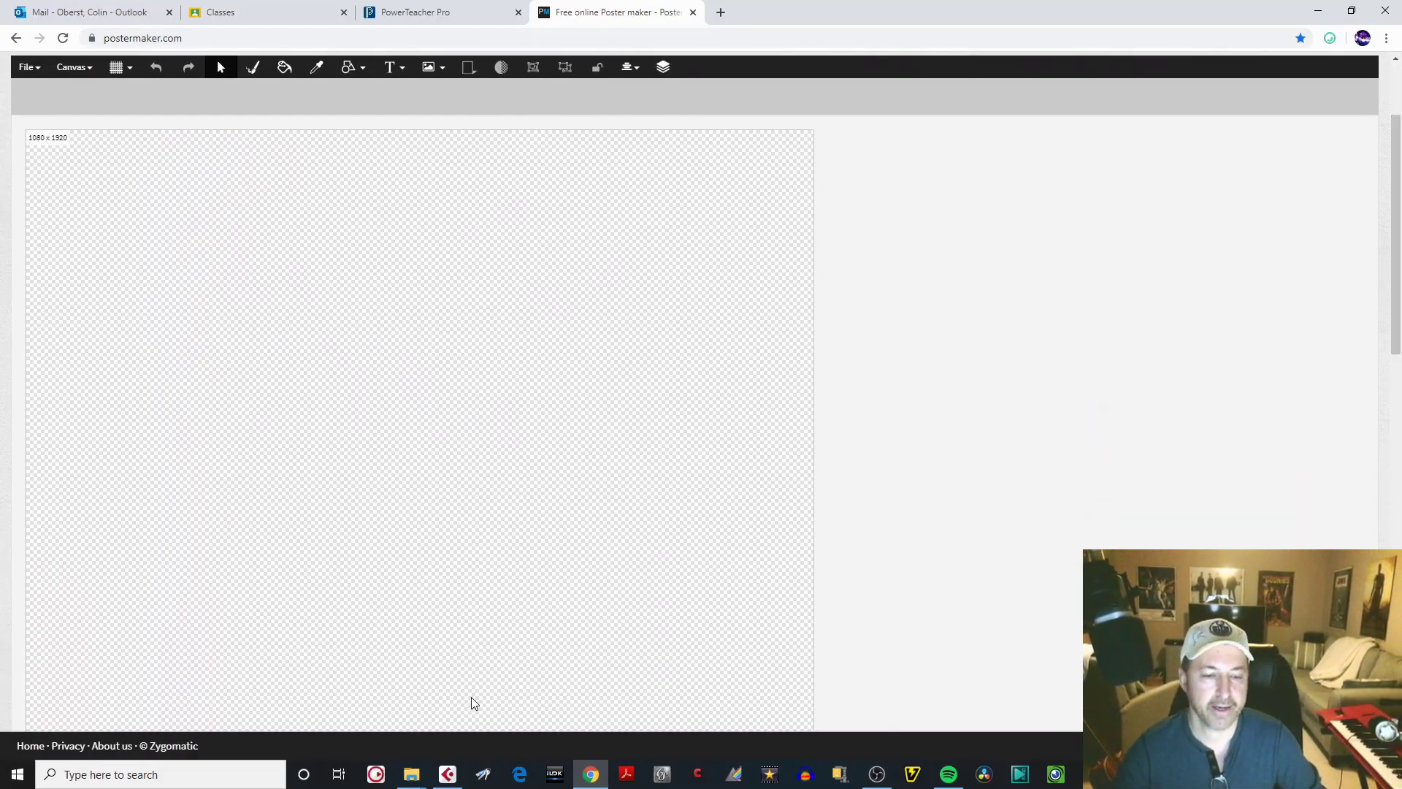
- Bring up the Movie Poster Lesson folder and examine the Harry Potter and Lord of the Rings poster images as references
{"action": "mouse_move", "coordinate": [415, 780]}
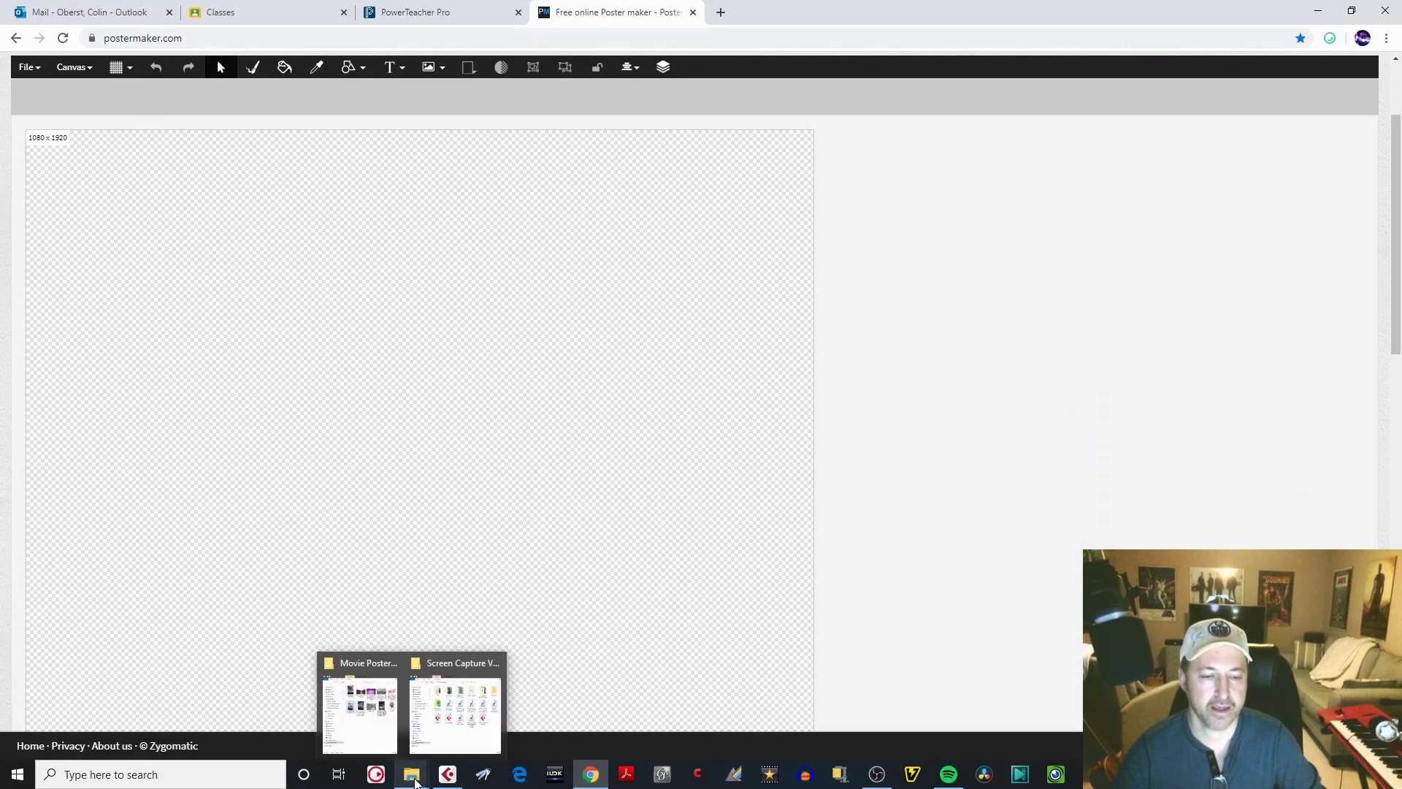
{"action": "left_click", "coordinate": [368, 743]}
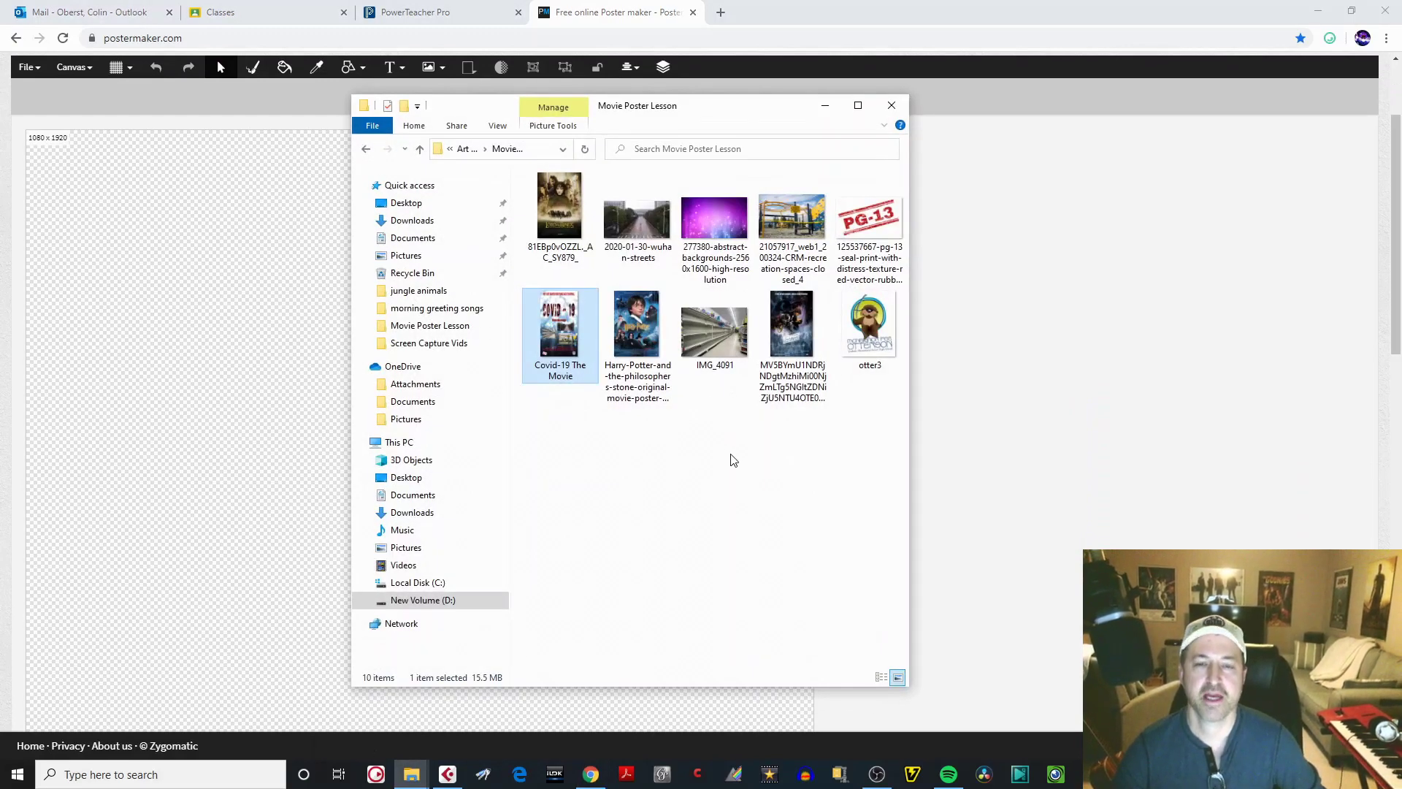
{"action": "left_click_drag", "start_coordinate": [741, 116], "coordinate": [690, 119]}
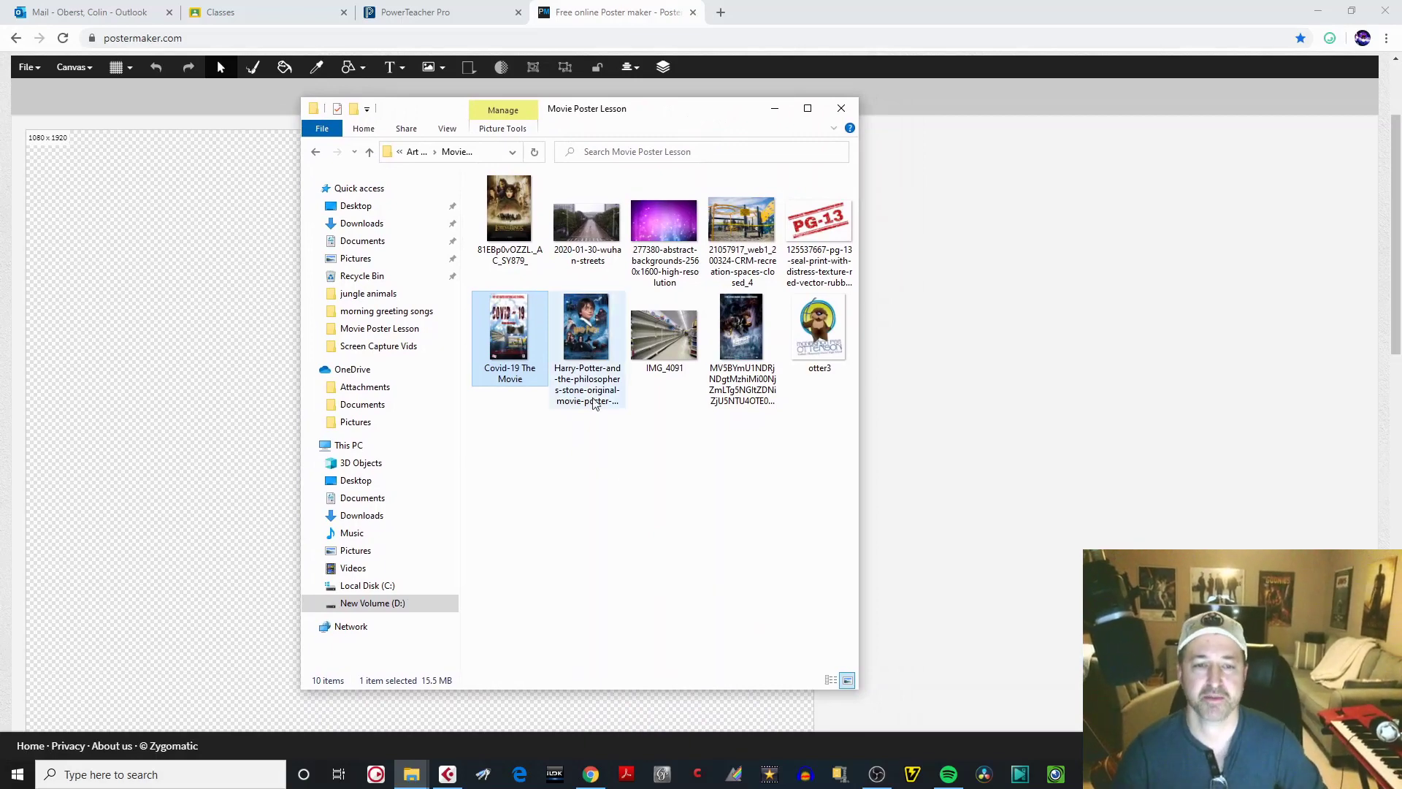
{"action": "double_click", "coordinate": [588, 330]}
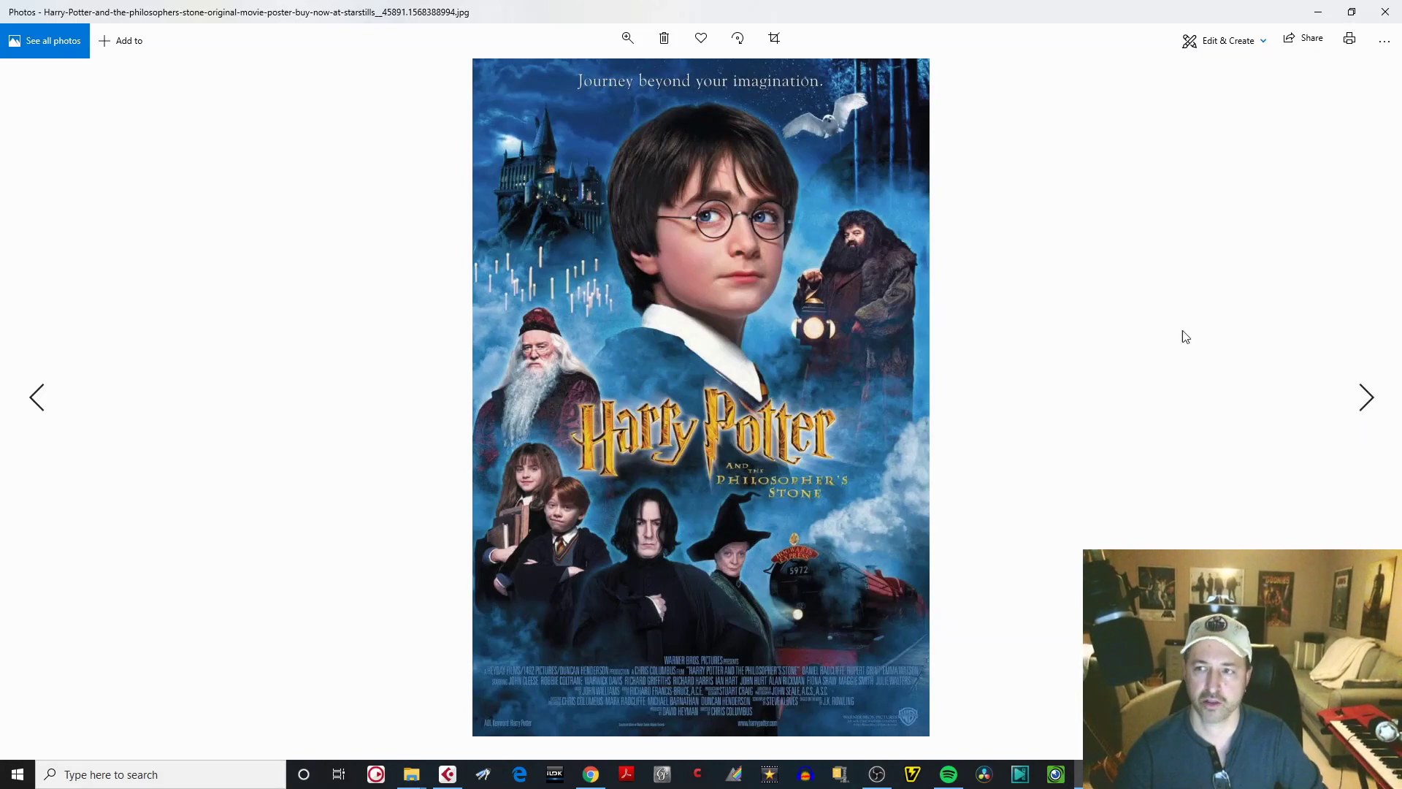
{"action": "left_click", "coordinate": [1386, 12]}
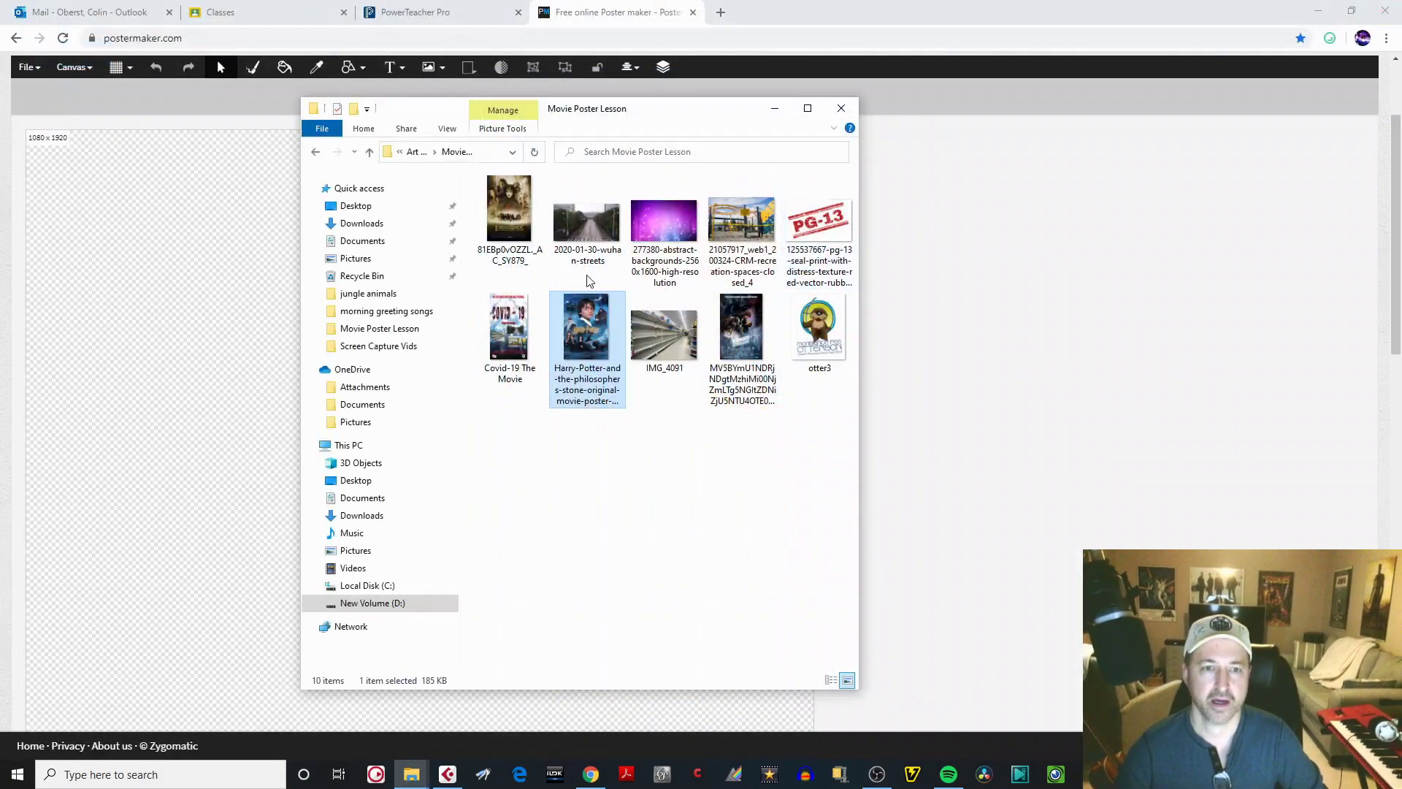
{"action": "double_click", "coordinate": [511, 226]}
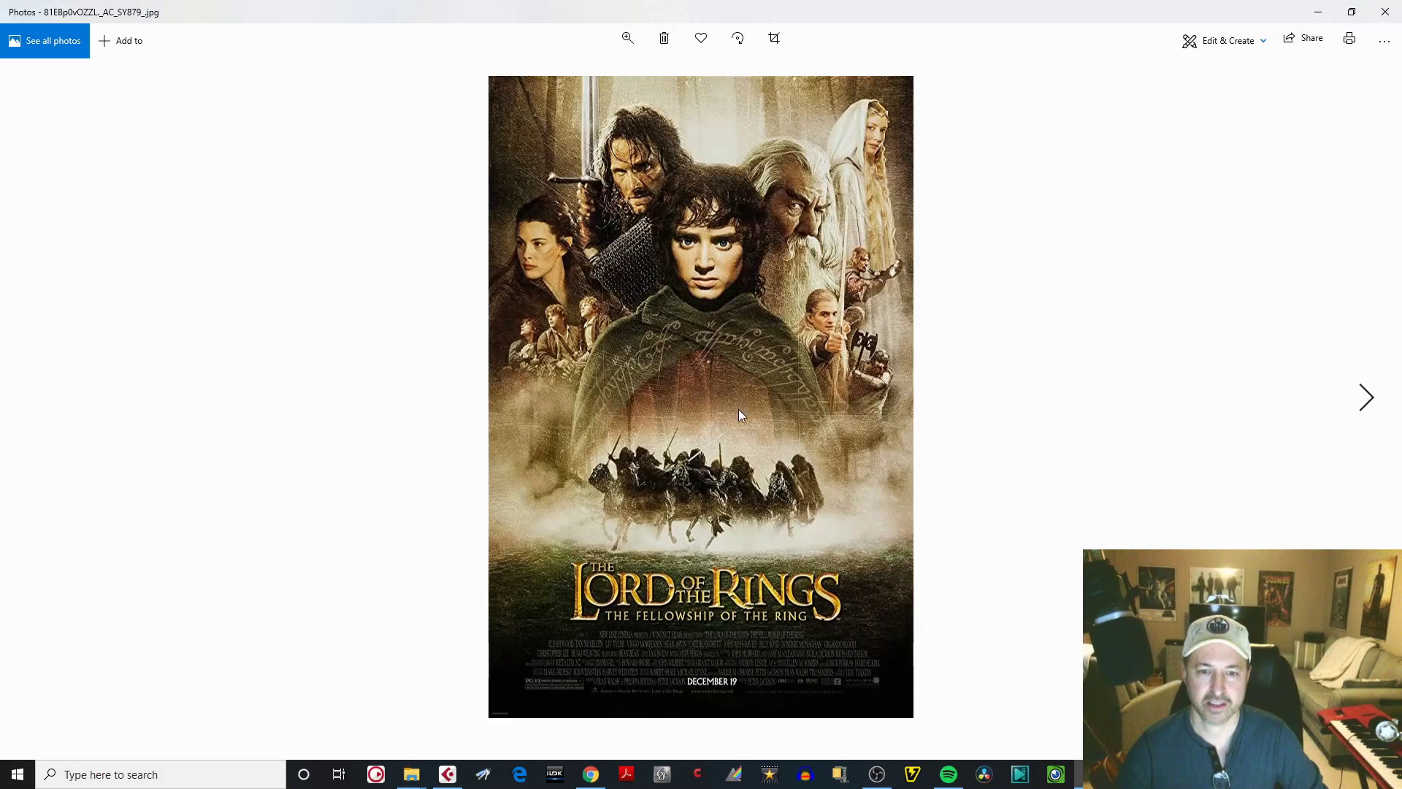
{"action": "left_click", "coordinate": [1386, 14]}
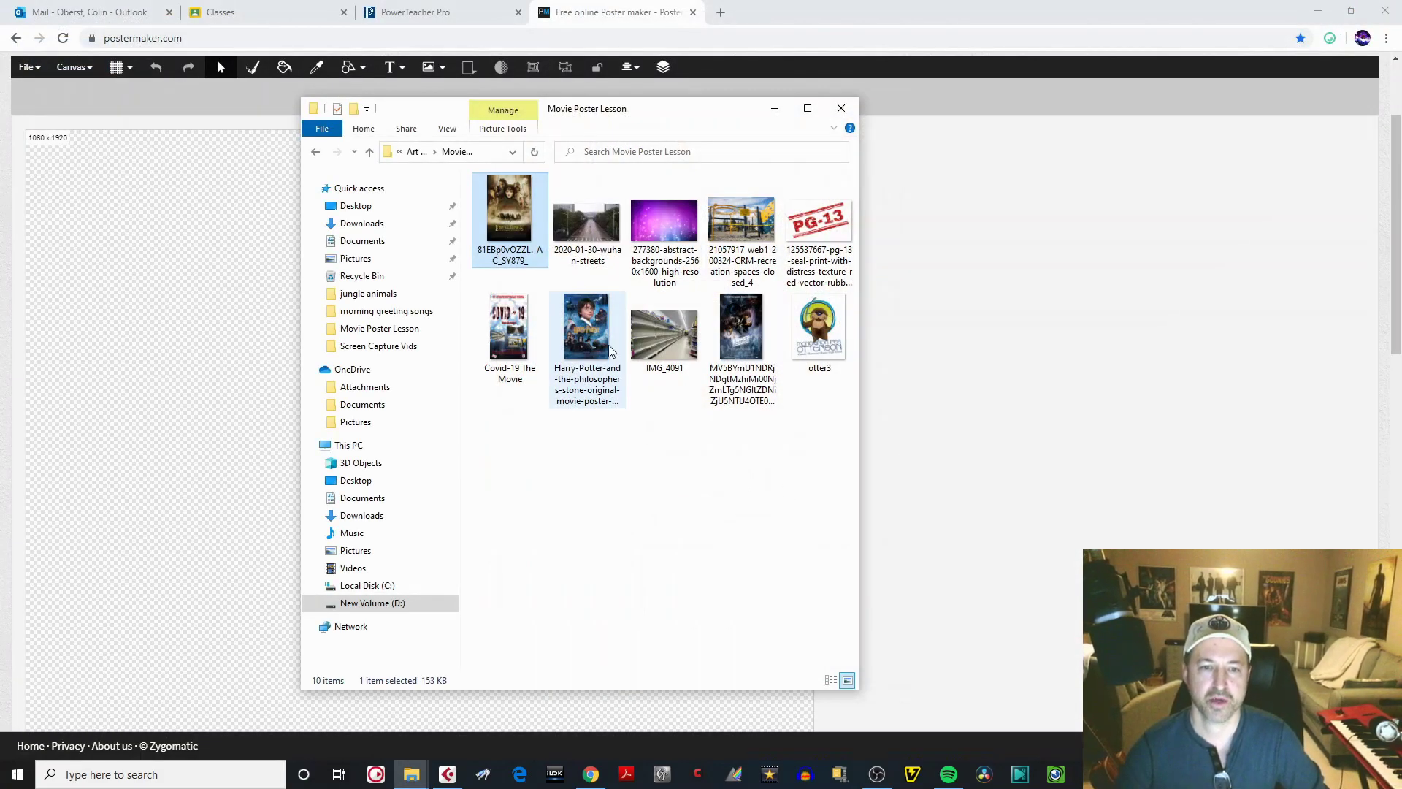
{"action": "double_click", "coordinate": [589, 336]}
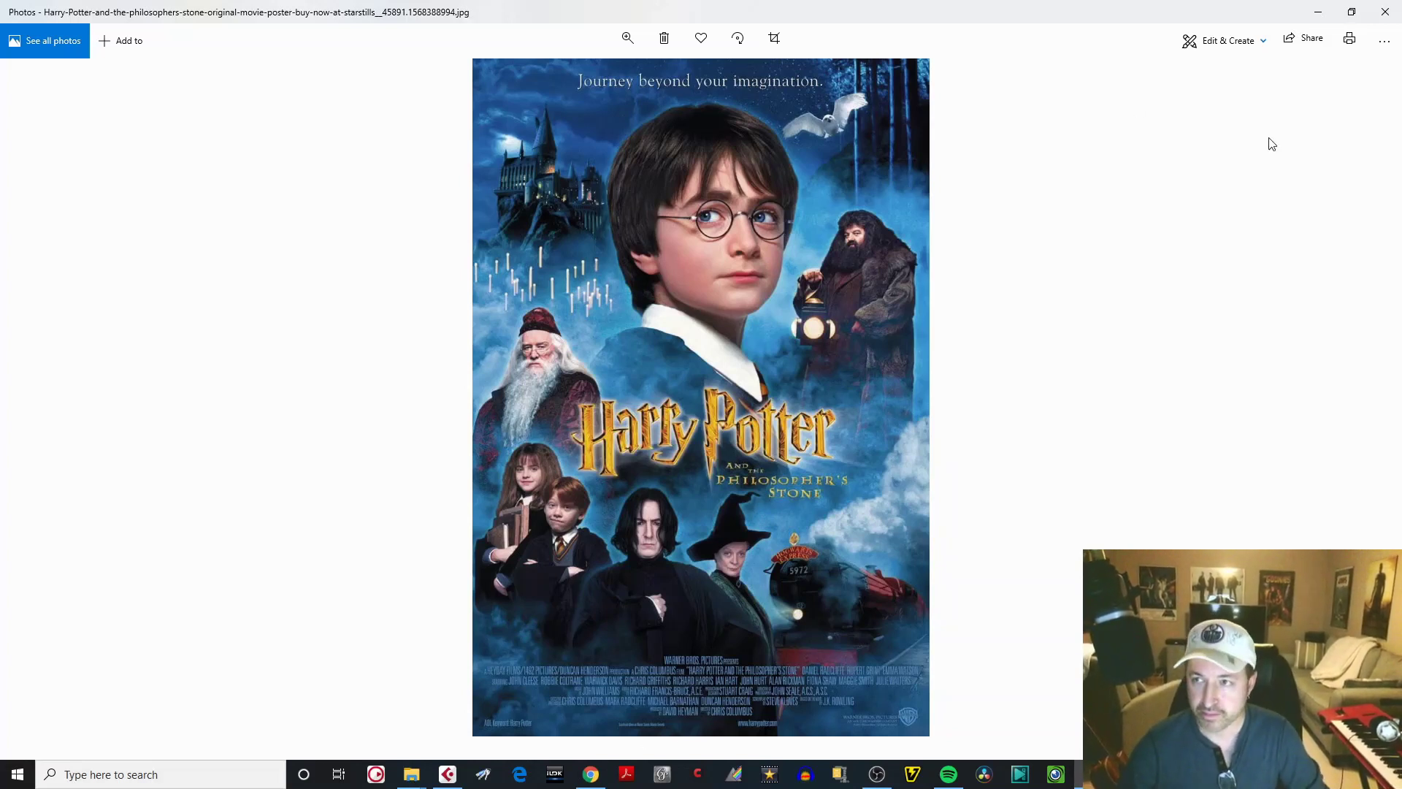
- Put away the Harry Potter reference image and the Movie Poster Lesson folder to return to the blank canvas
{"action": "left_click", "coordinate": [1322, 18]}
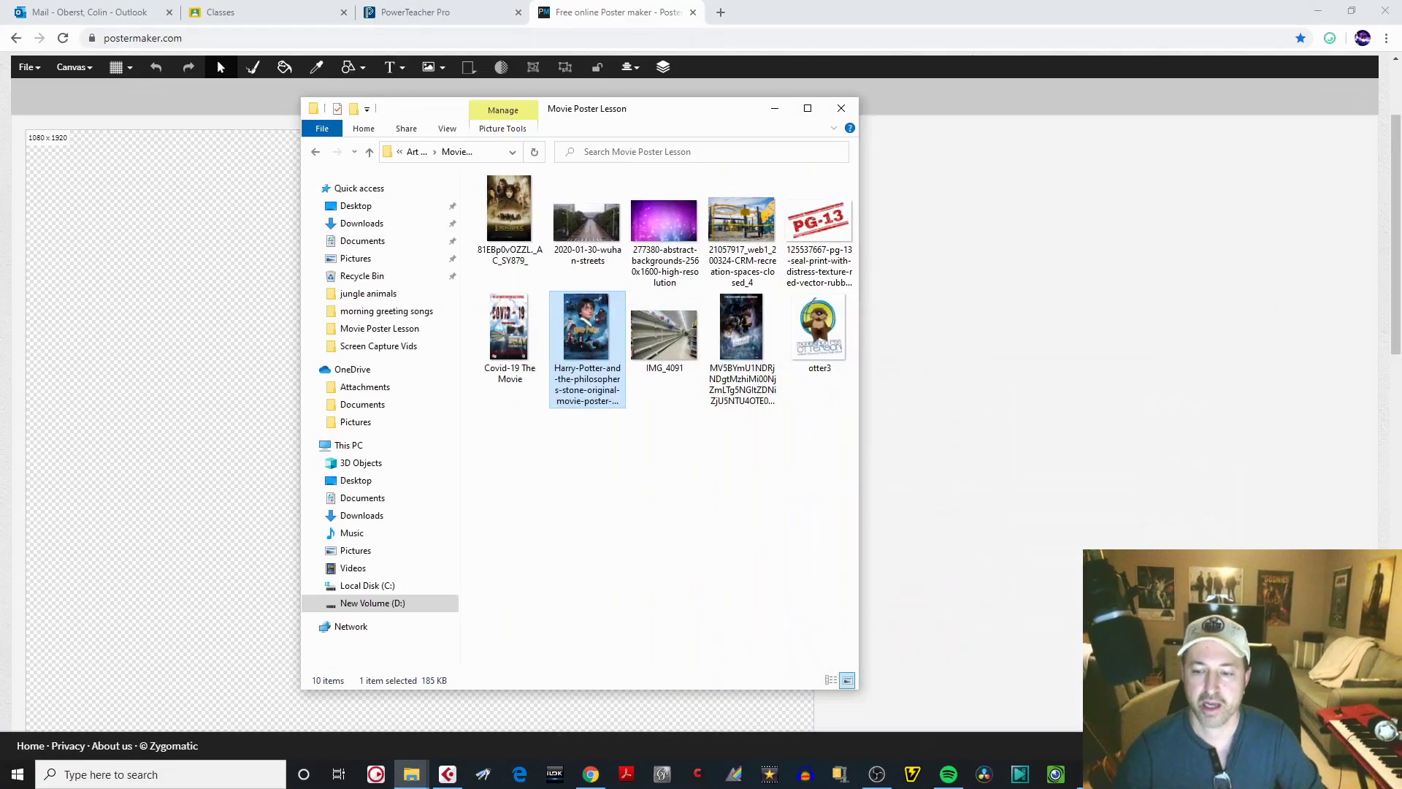
{"action": "left_click", "coordinate": [775, 108]}
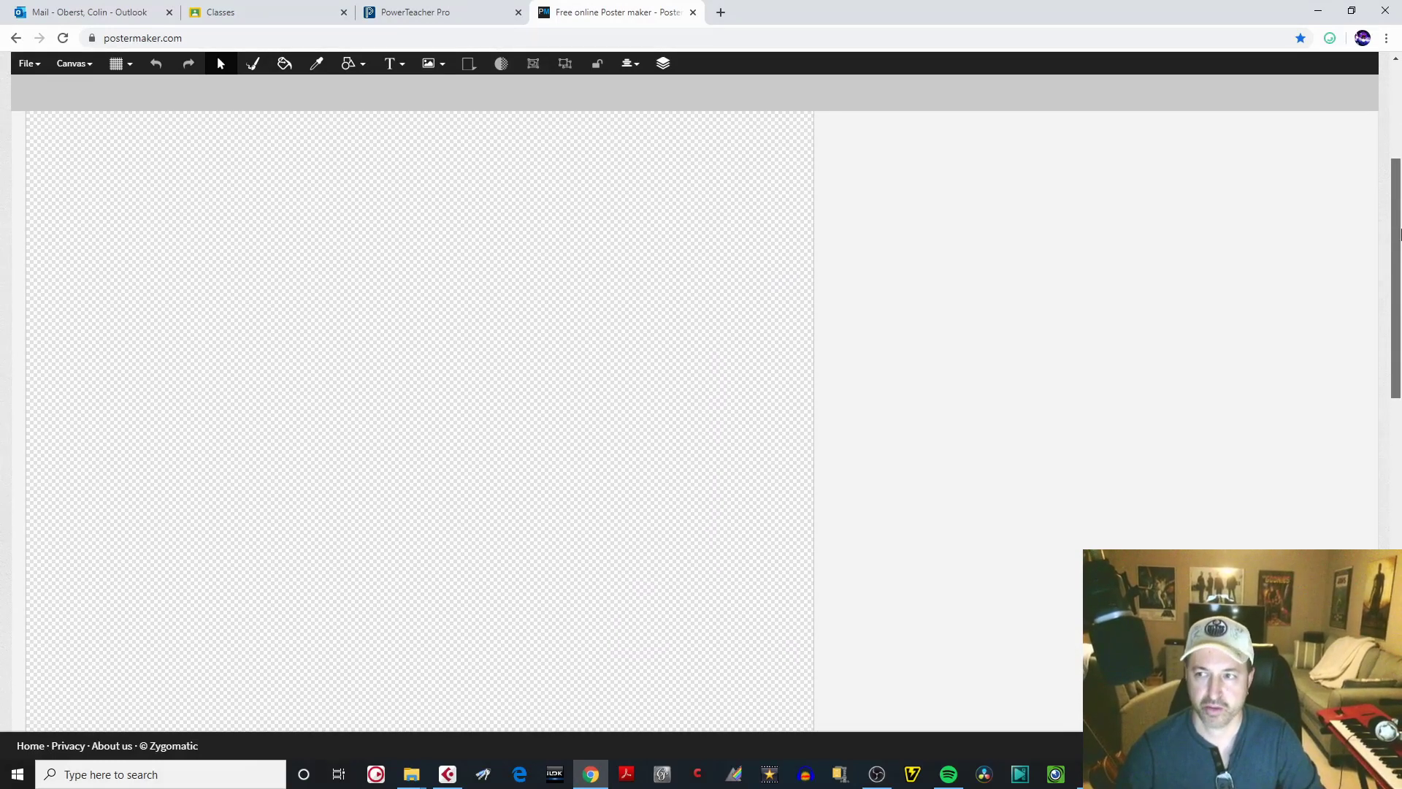
{"action": "left_click_drag", "start_coordinate": [1397, 197], "coordinate": [1399, 156]}
{"action": "scroll", "coordinate": [1398, 156], "scroll_direction": "down", "scroll_amount": 2}
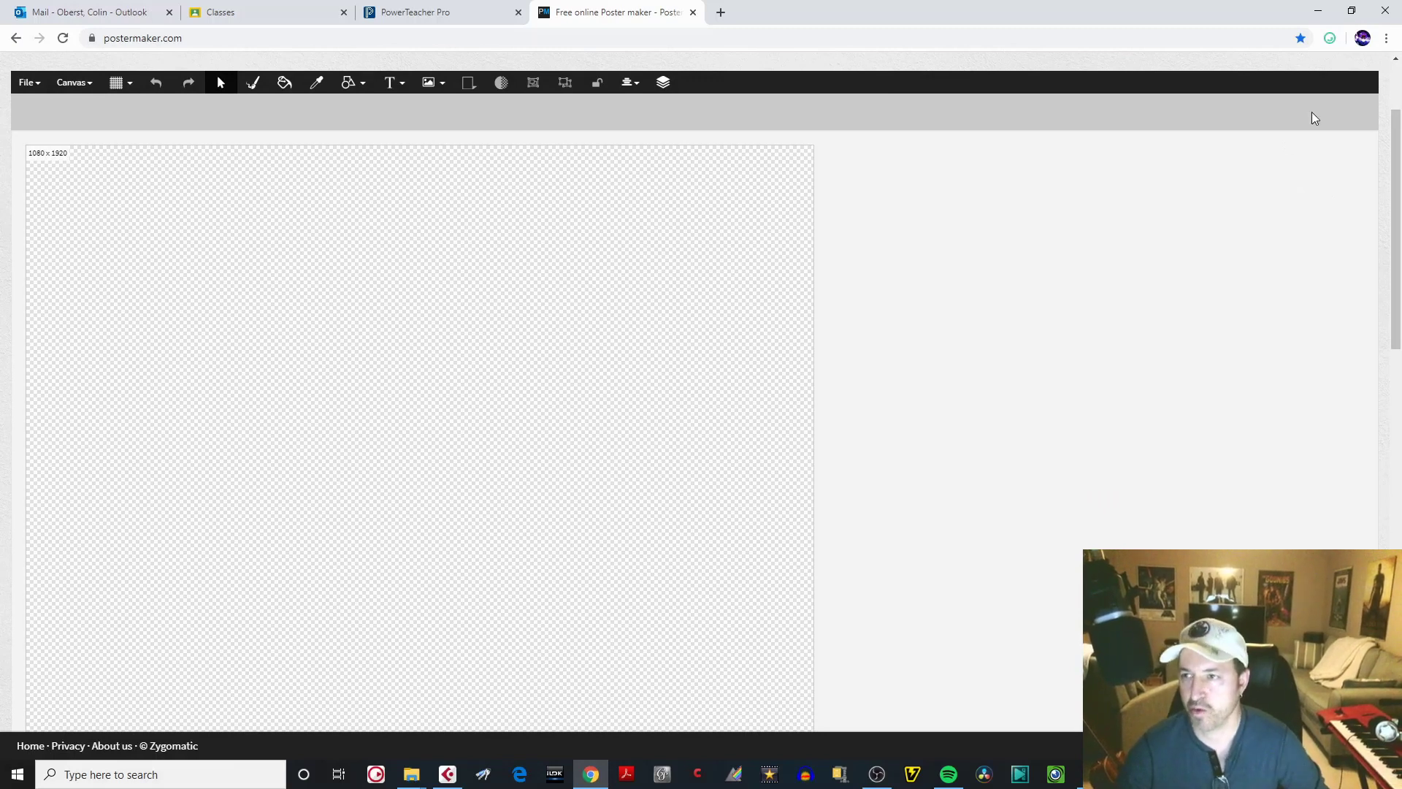
- Reduce the browser page zoom to 33% to view the whole blank canvas
{"action": "left_click", "coordinate": [1386, 38]}
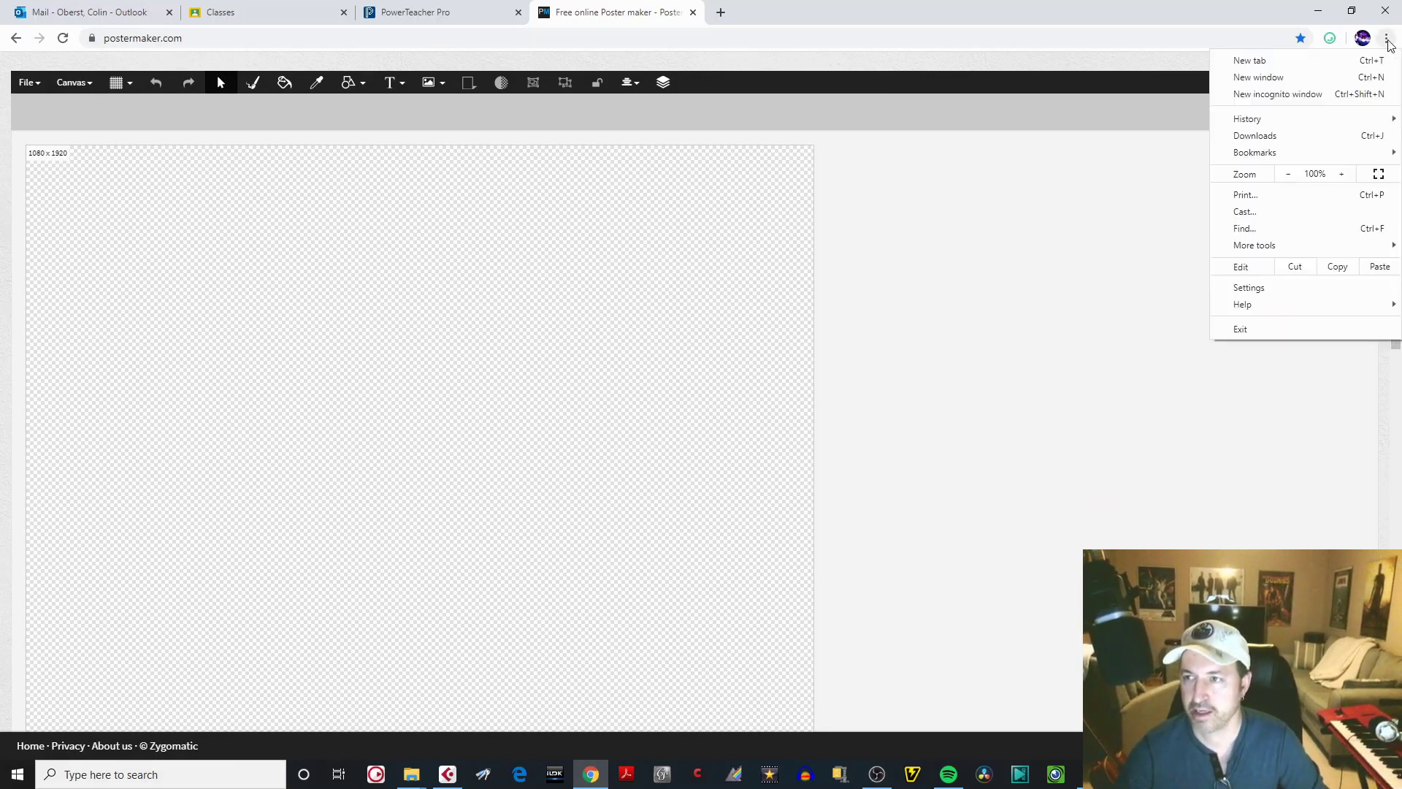
{"action": "left_click", "coordinate": [1290, 177]}
{"action": "left_click", "coordinate": [1289, 174]}
{"action": "left_click", "coordinate": [1289, 174]}
{"action": "left_click", "coordinate": [1289, 174]}
{"action": "left_click", "coordinate": [1289, 173]}
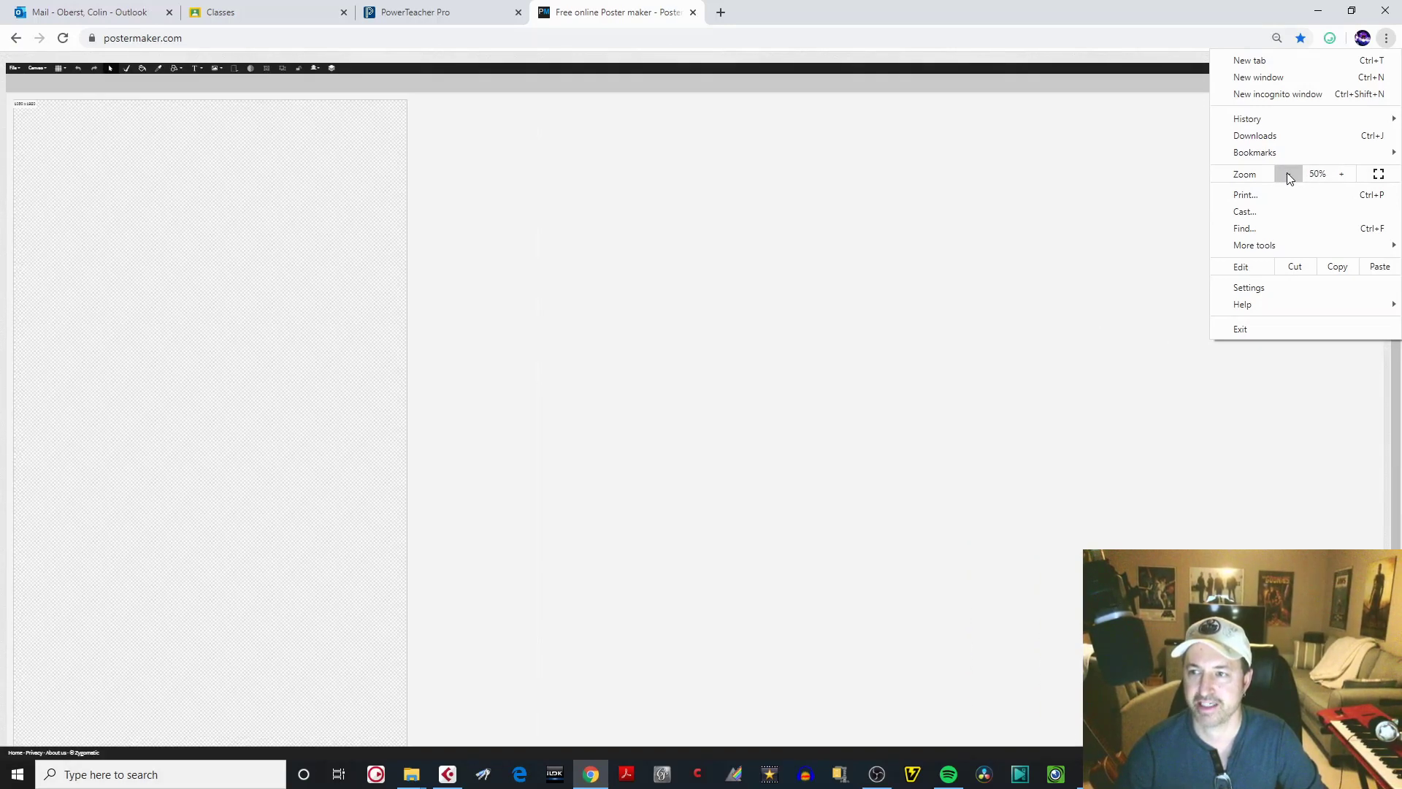
{"action": "left_click", "coordinate": [1288, 173]}
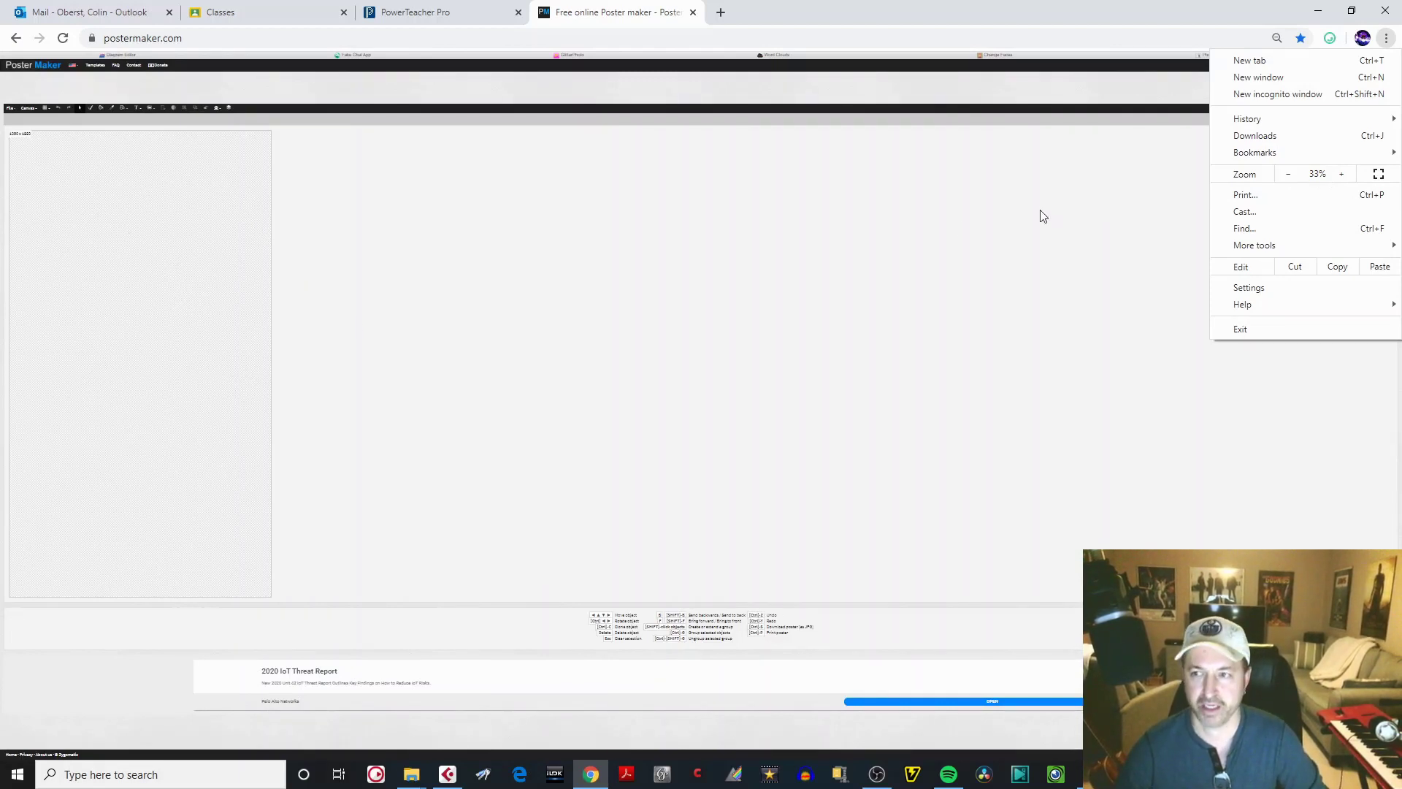
{"action": "left_click", "coordinate": [1140, 197]}
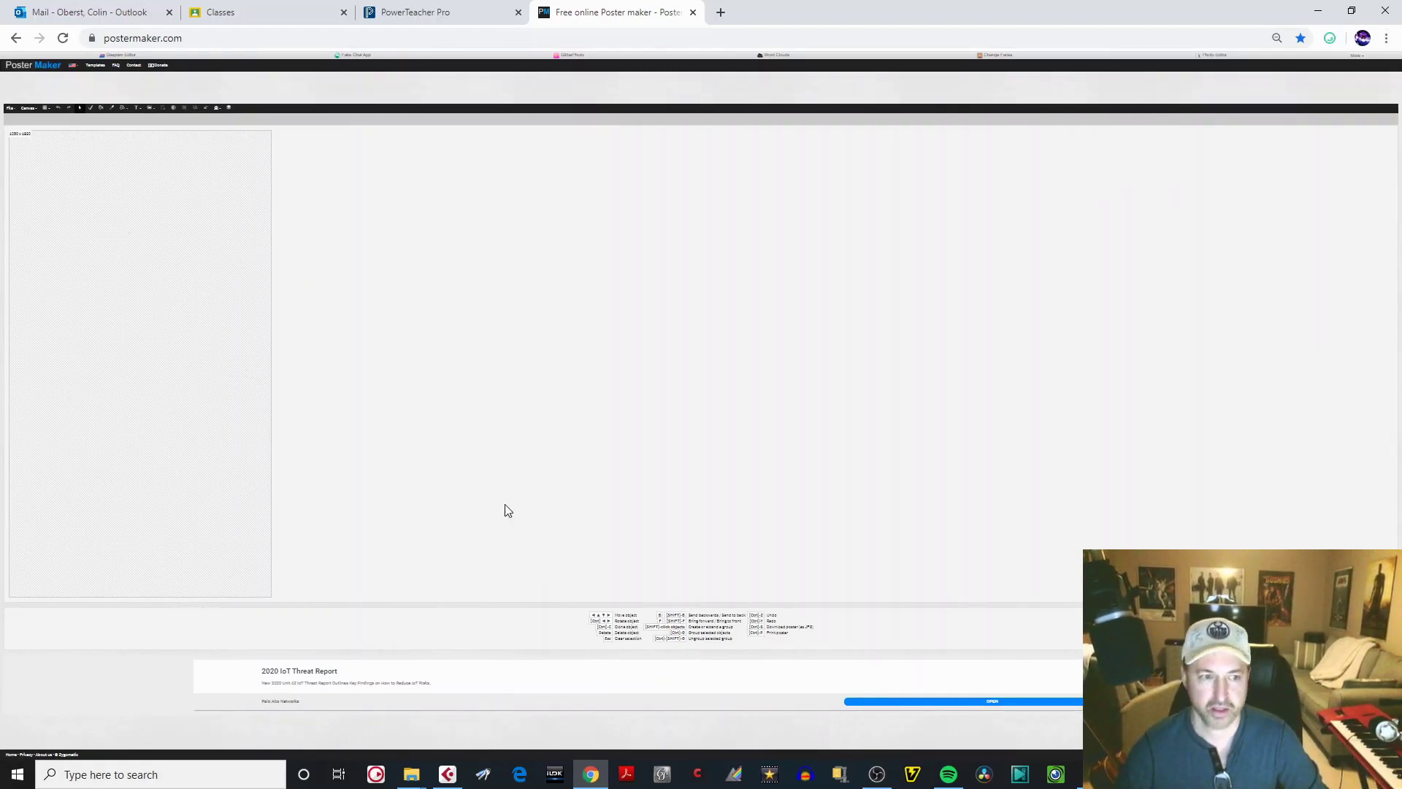
- Examine the Covid-19 The Movie poster image from the Movie Poster Lesson folder, including a close-up, and return to the blank canvas
{"action": "mouse_move", "coordinate": [411, 774]}
{"action": "left_click", "coordinate": [379, 735]}
{"action": "double_click", "coordinate": [515, 330]}
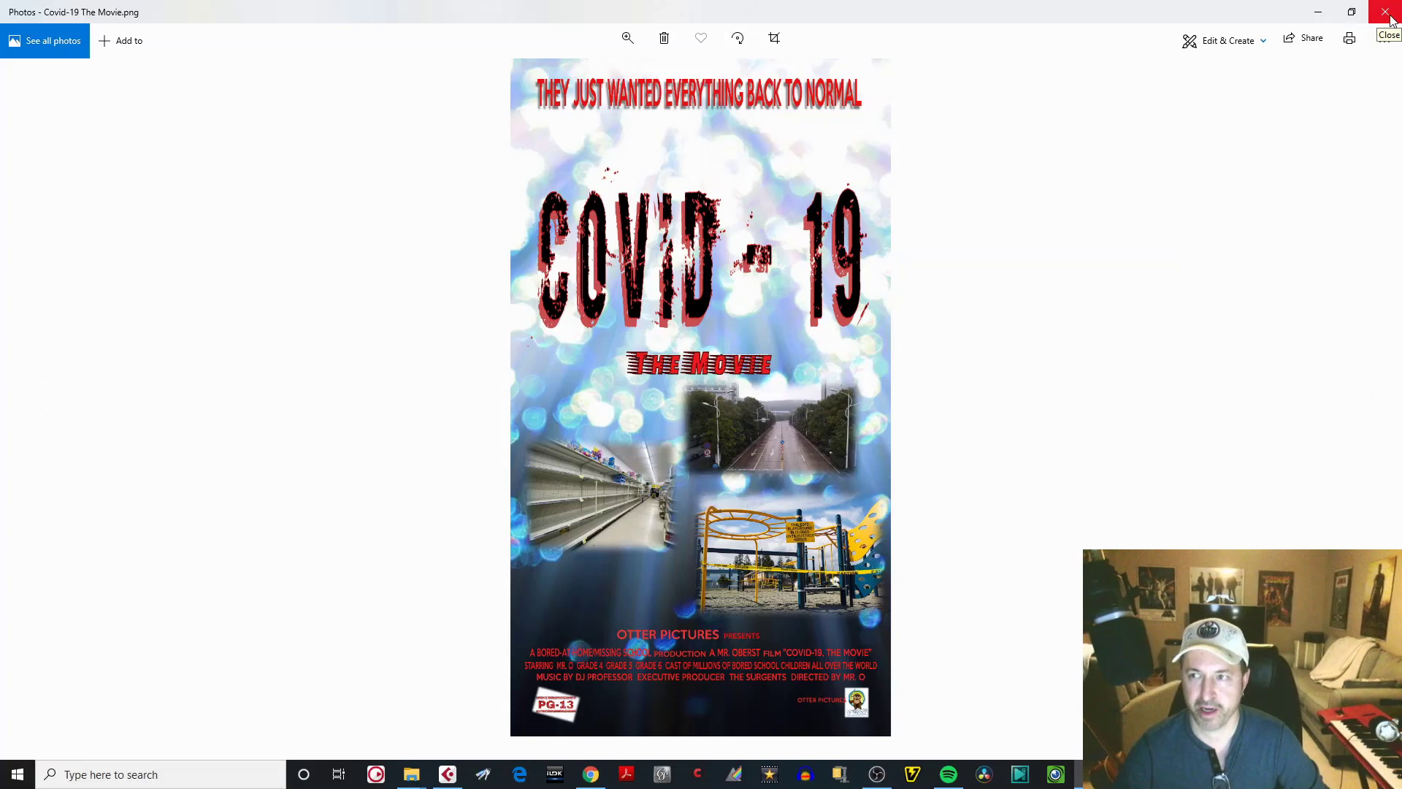
{"action": "left_click", "coordinate": [621, 45]}
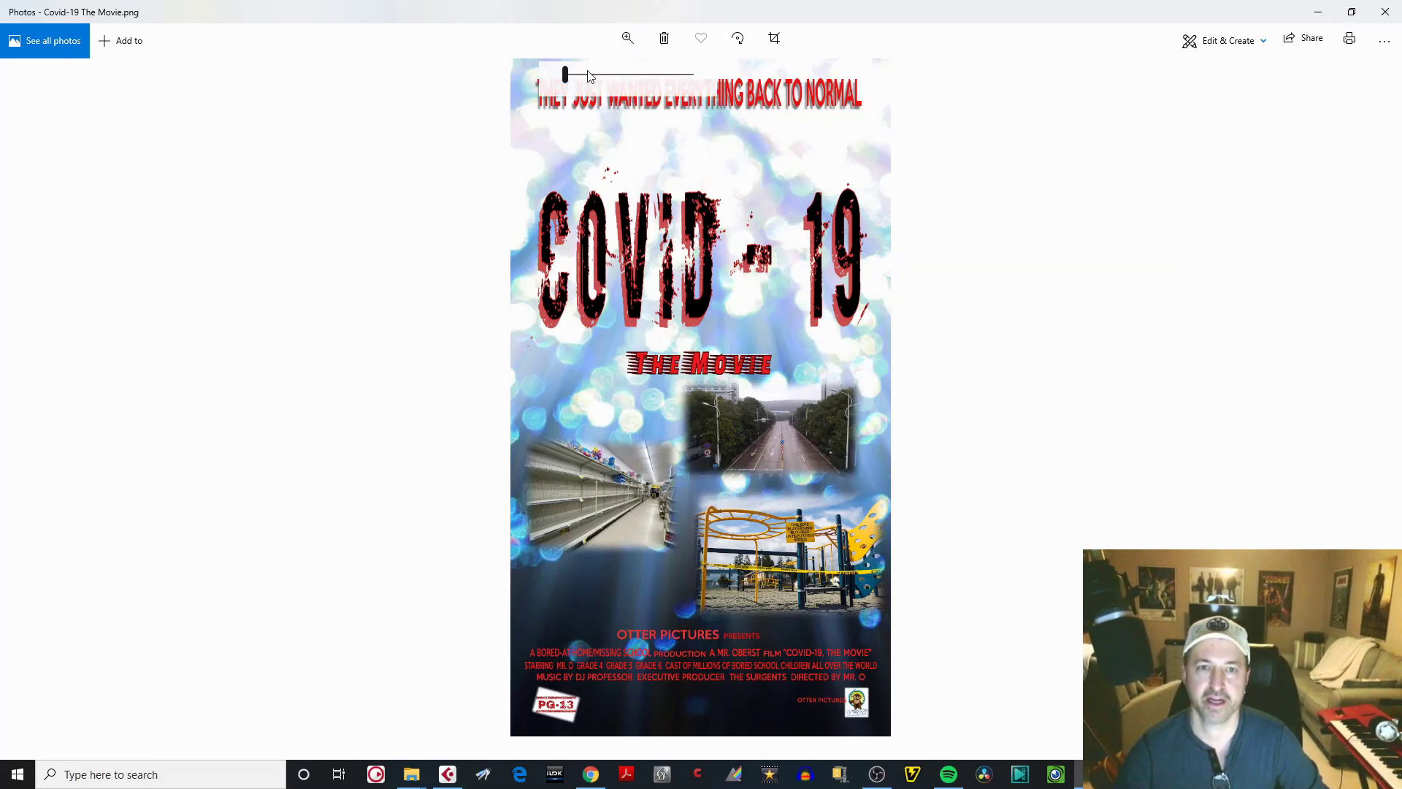
{"action": "left_click_drag", "start_coordinate": [569, 78], "coordinate": [585, 76]}
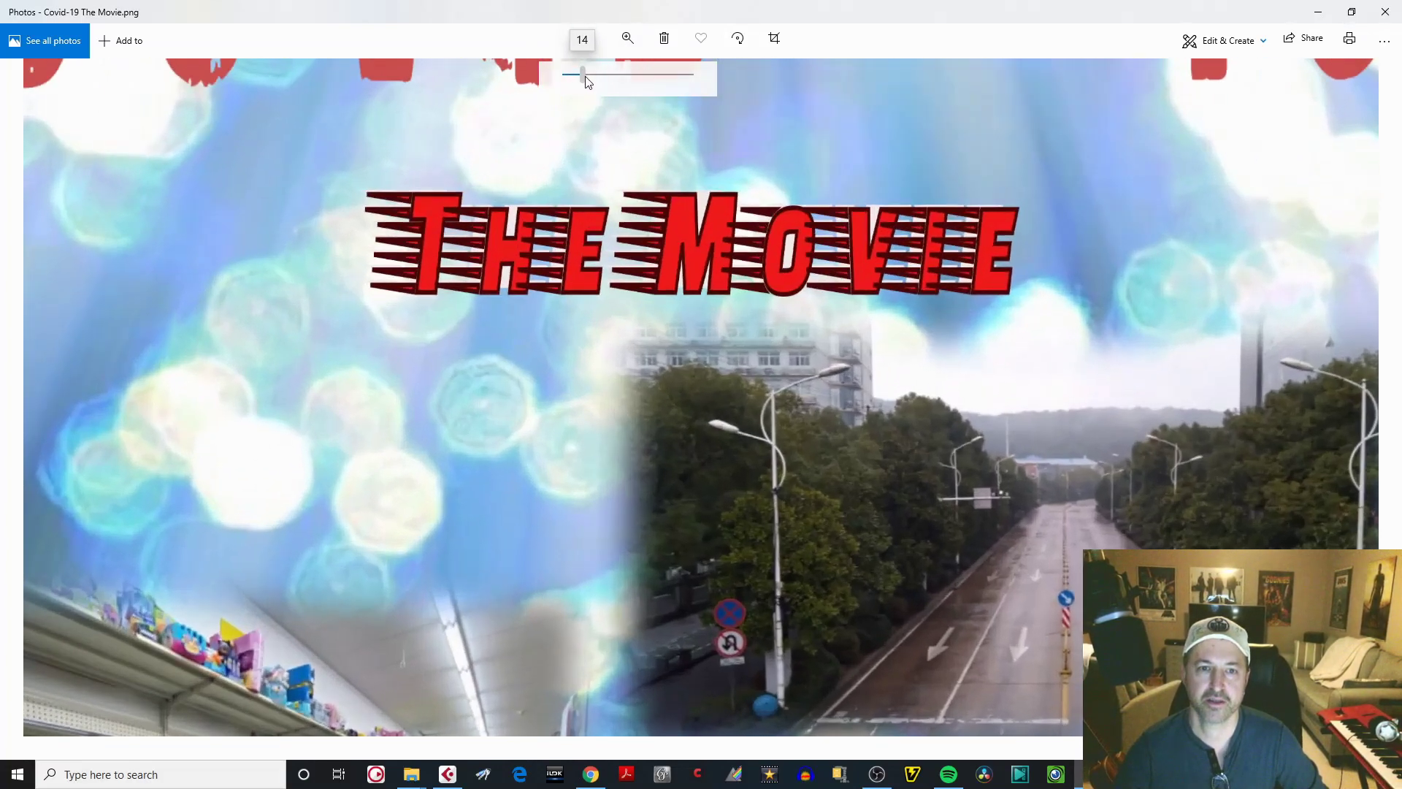
{"action": "scroll", "coordinate": [866, 121], "scroll_direction": "down", "scroll_amount": 3}
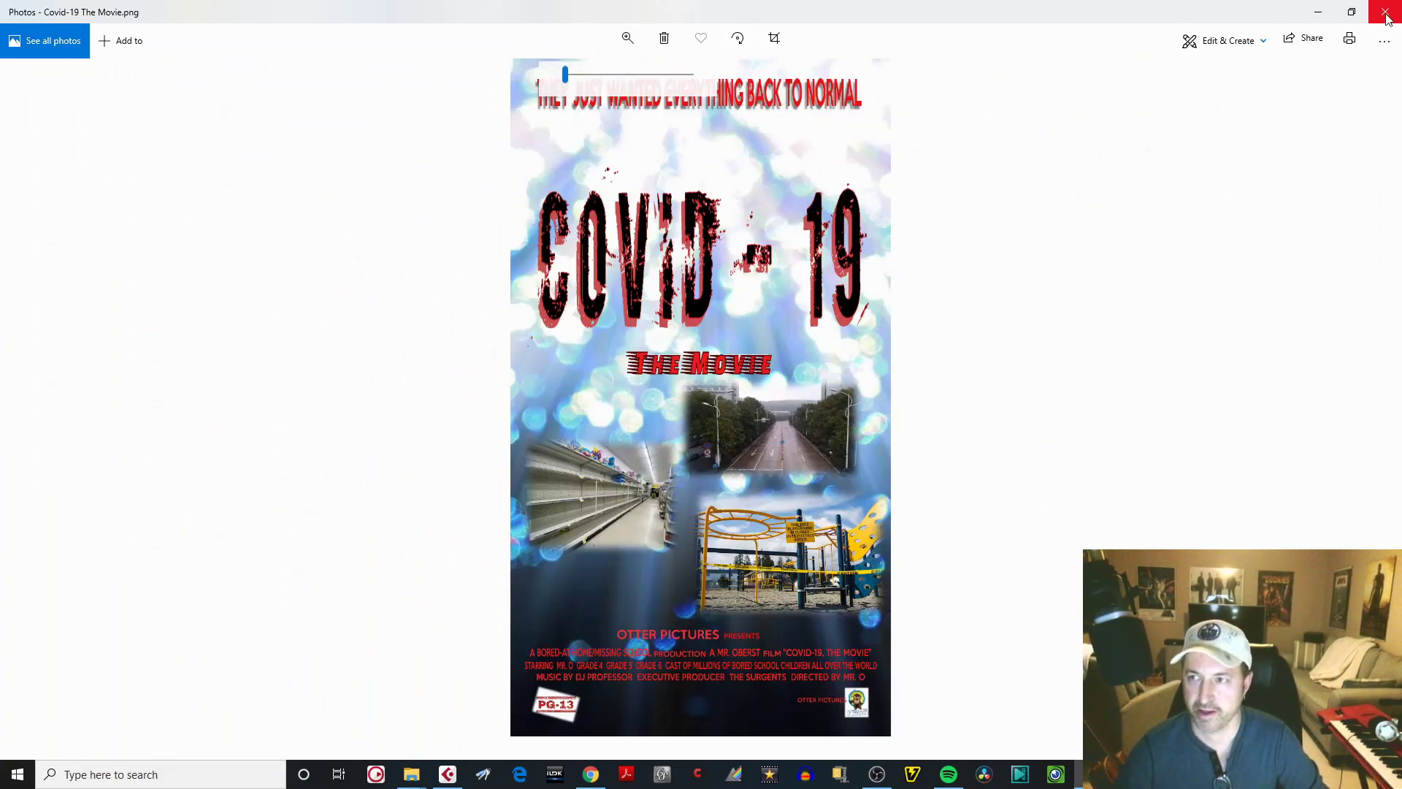
{"action": "left_click", "coordinate": [1385, 16]}
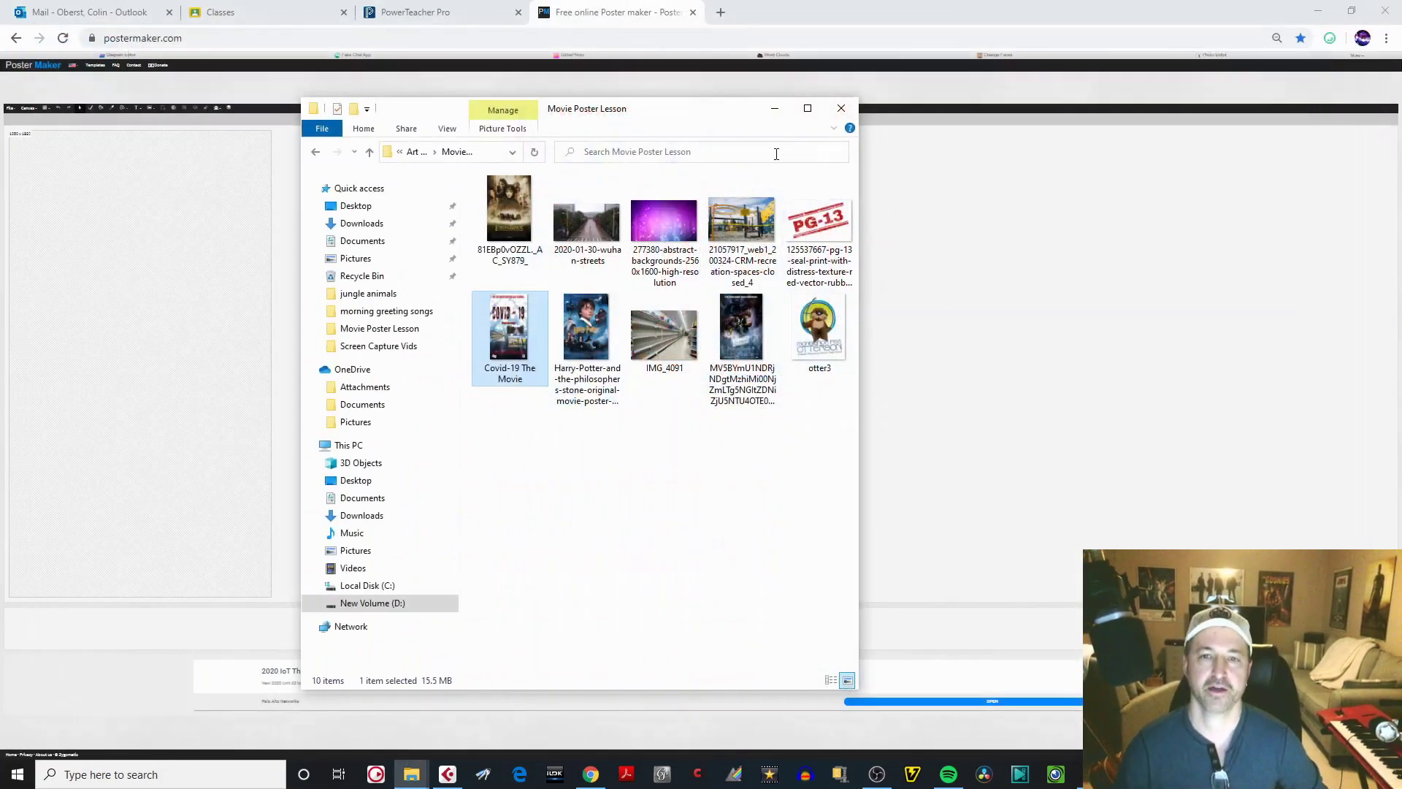
{"action": "left_click", "coordinate": [776, 114]}
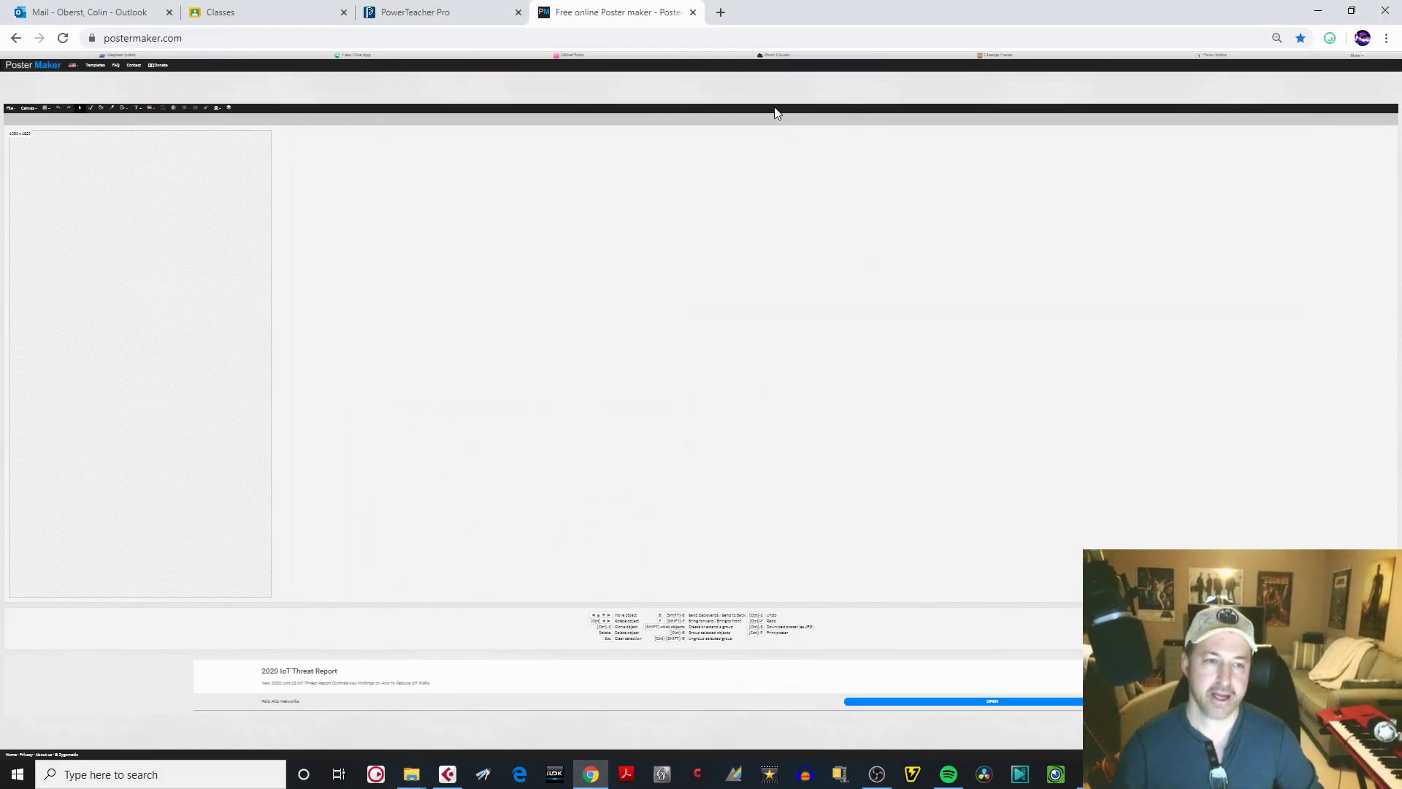
- Set the browser page zoom to 80% for working on the poster canvas
{"action": "left_click", "coordinate": [1386, 38]}
{"action": "left_click", "coordinate": [1341, 174]}
{"action": "left_click", "coordinate": [1342, 174]}
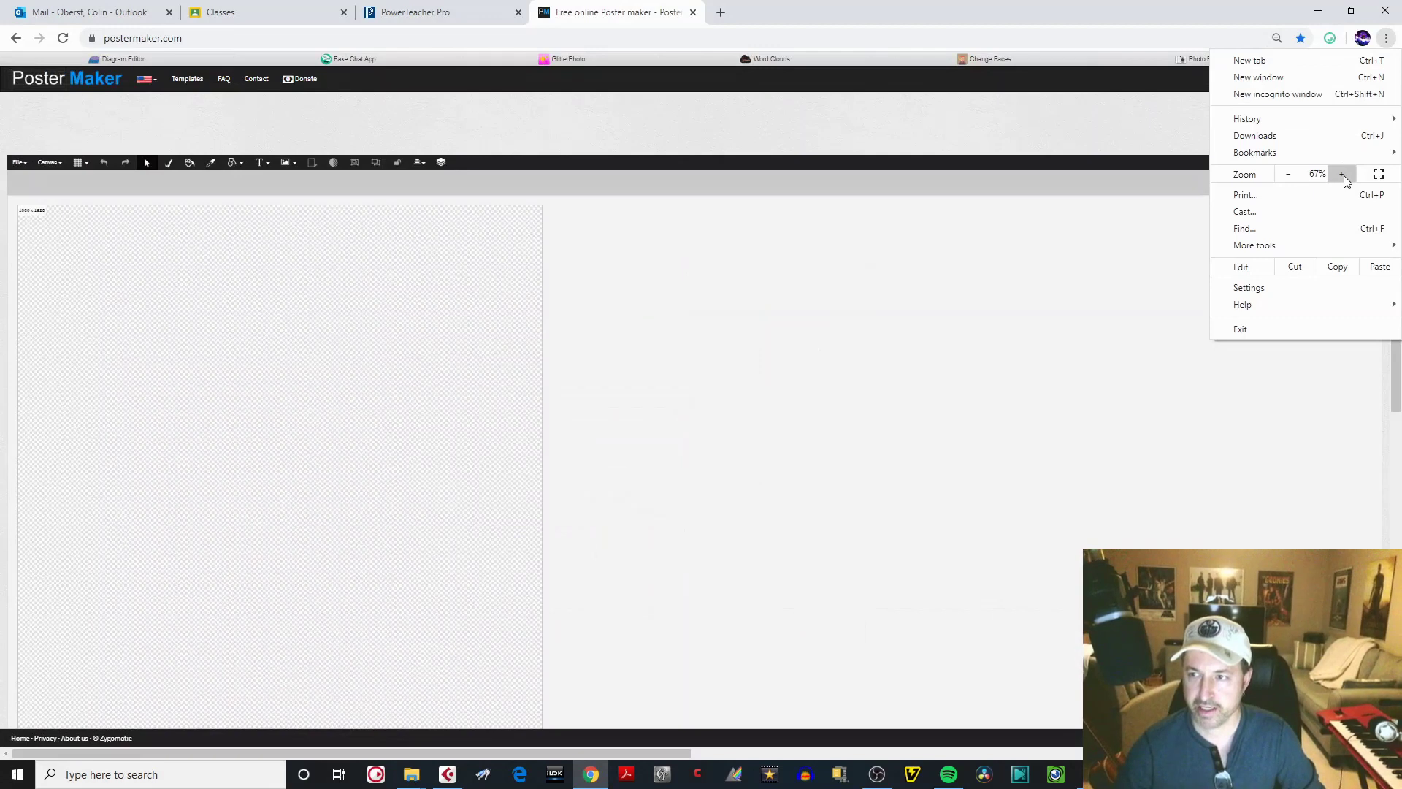
{"action": "left_click", "coordinate": [1341, 174]}
{"action": "left_click", "coordinate": [1344, 176]}
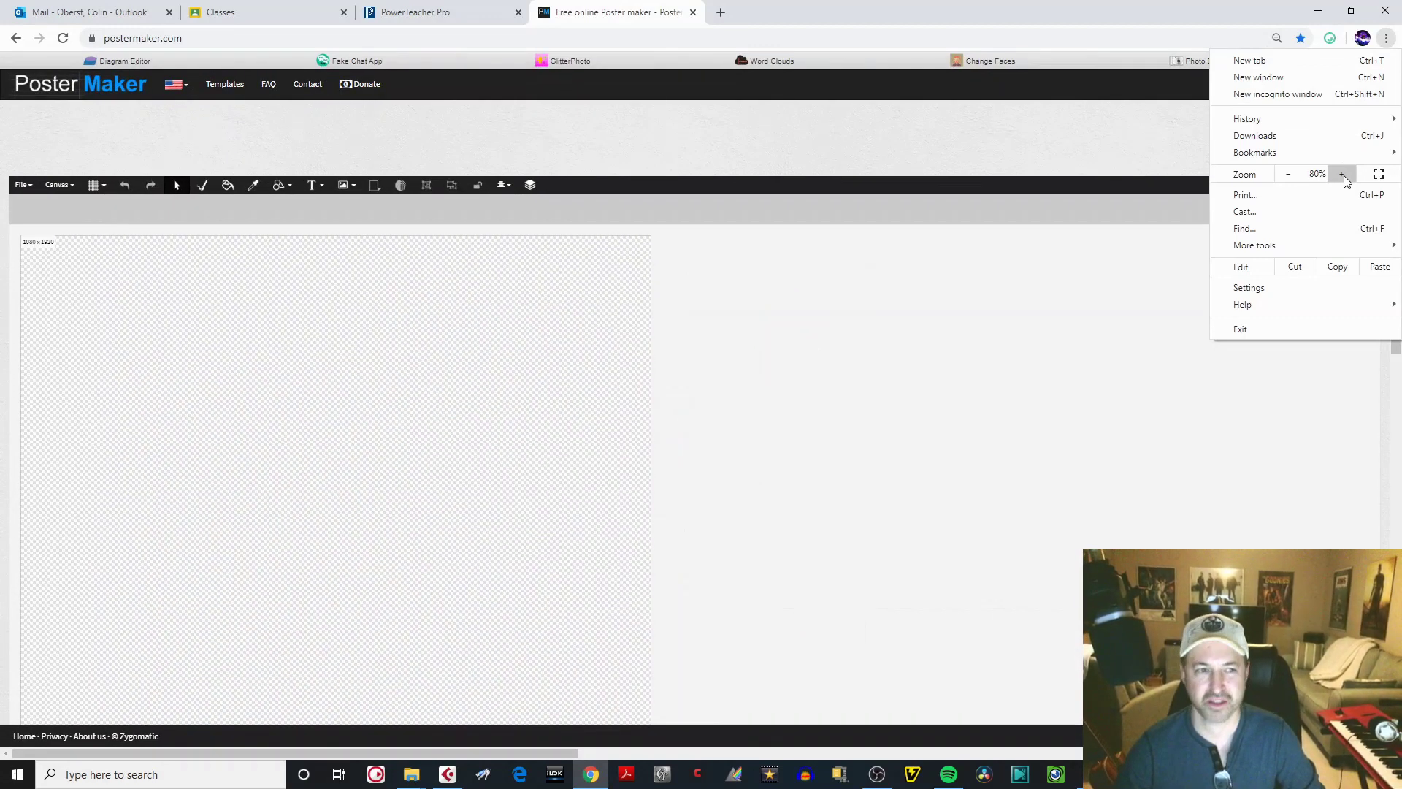
{"action": "left_click", "coordinate": [992, 278]}
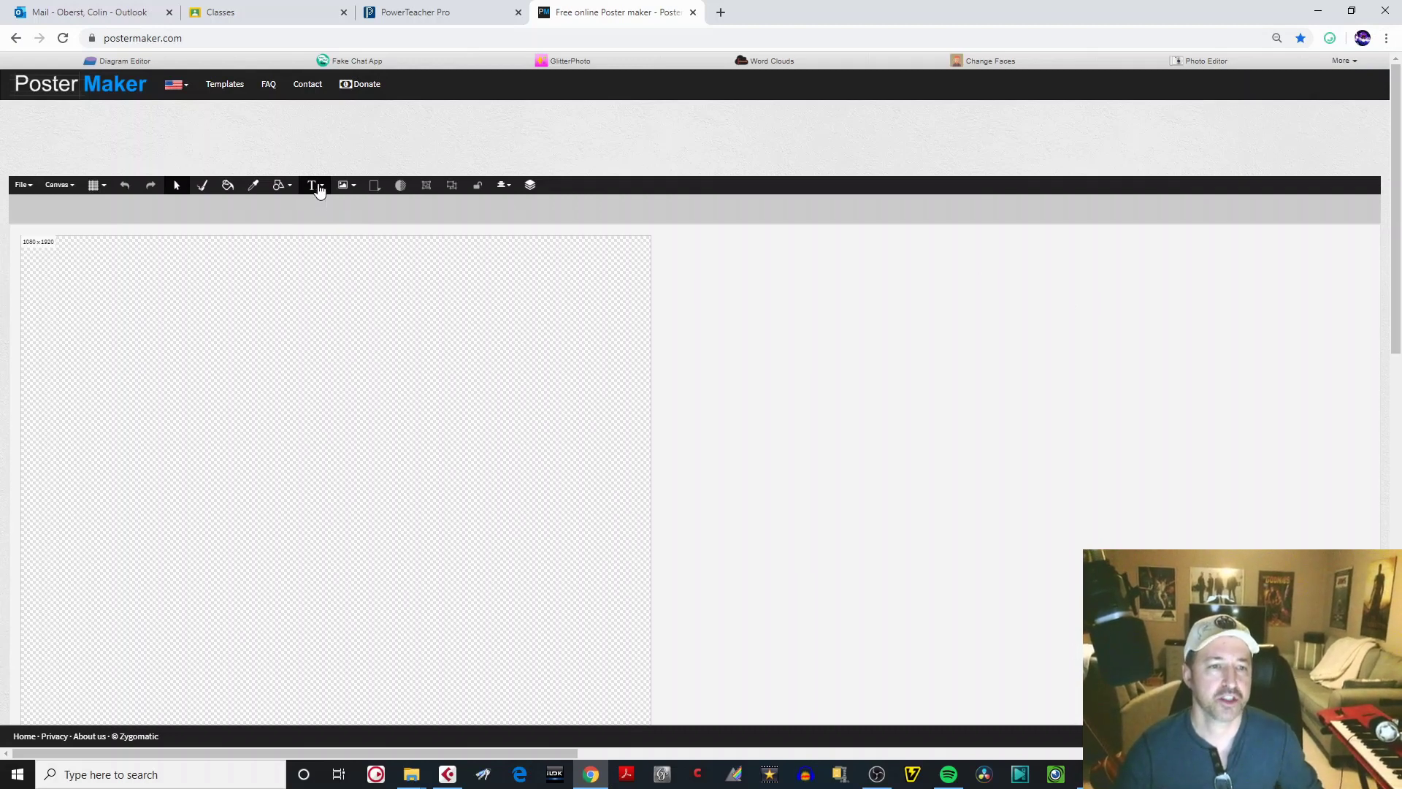
- Add a plain text object reading "COVID - 19" to the blank poster
{"action": "left_click", "coordinate": [320, 189]}
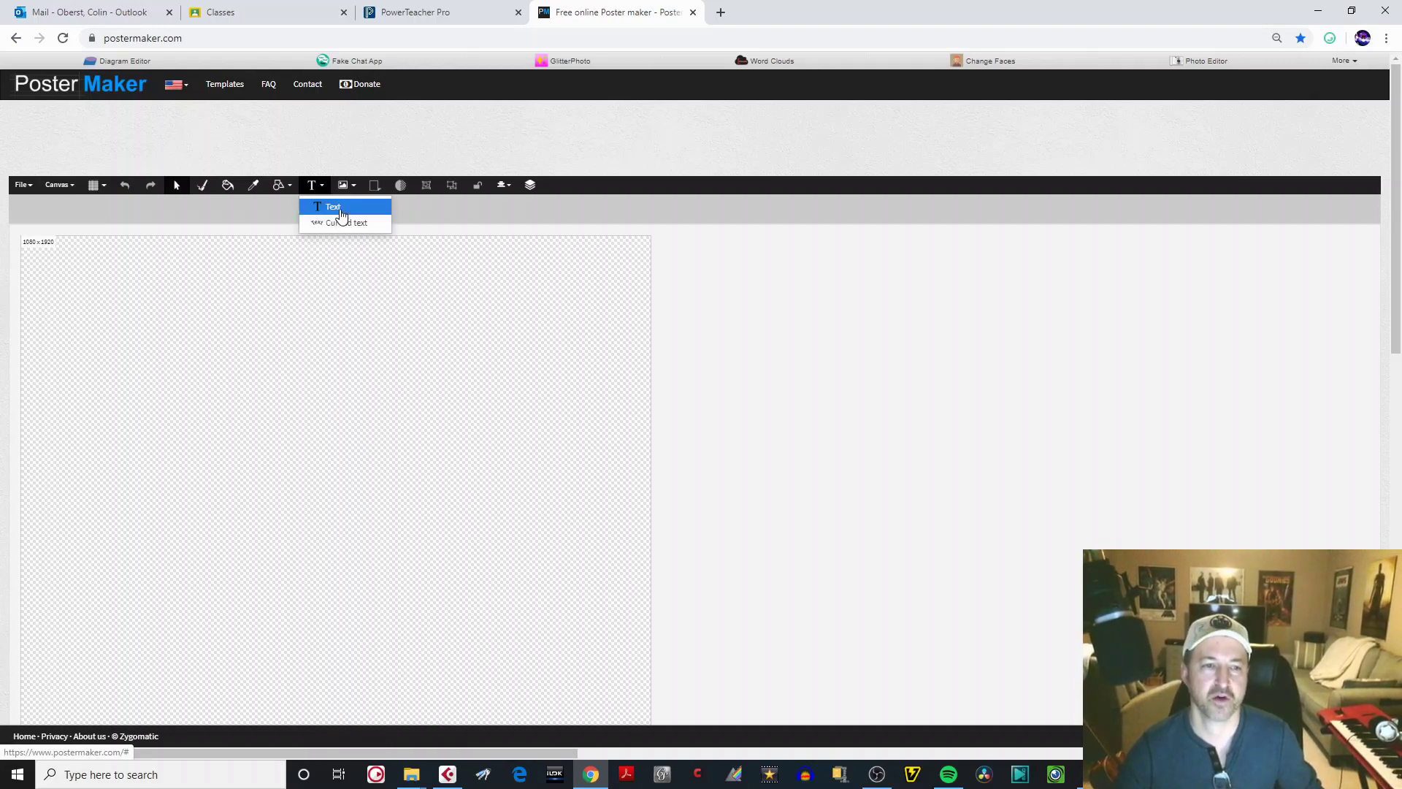
{"action": "left_click", "coordinate": [341, 214]}
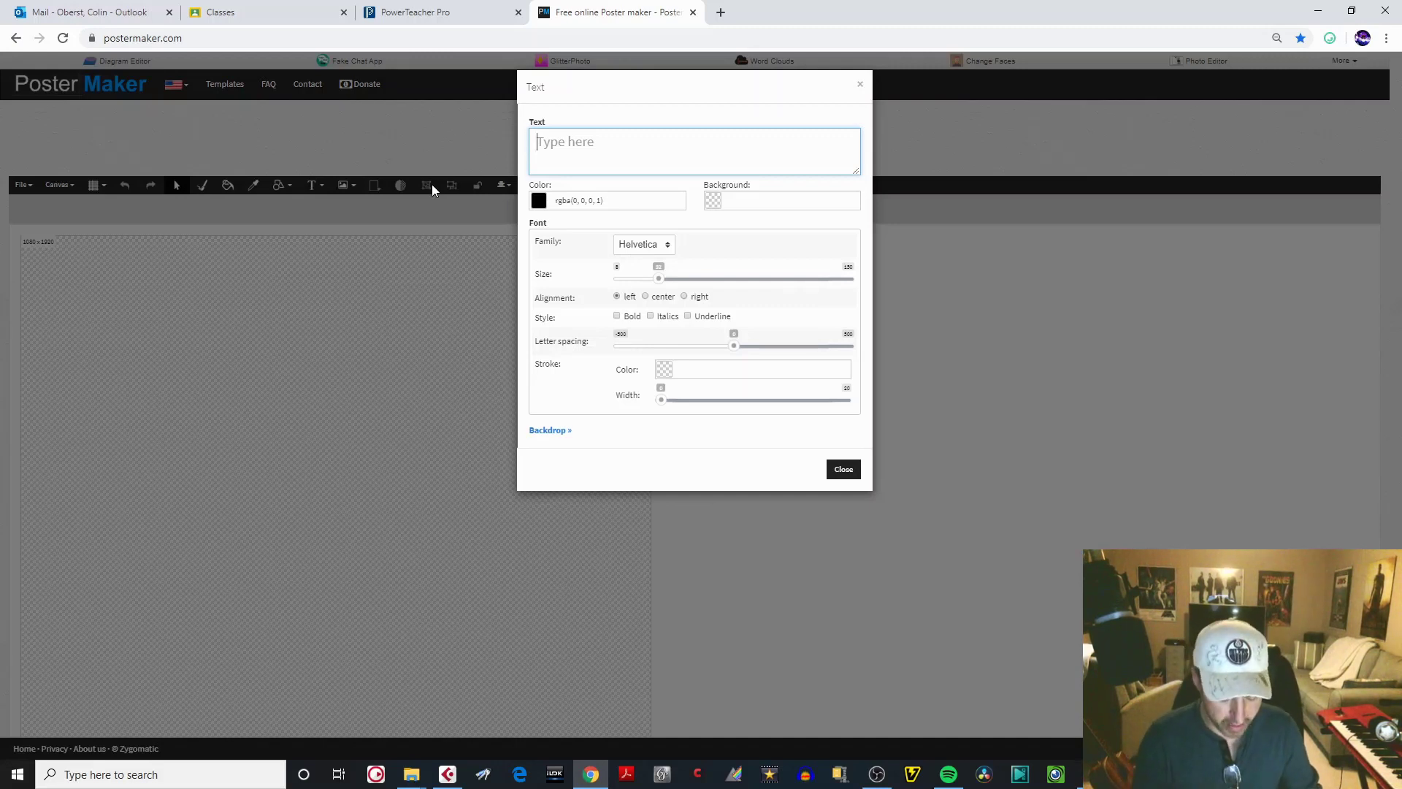
{"action": "type", "text": "COVID"}
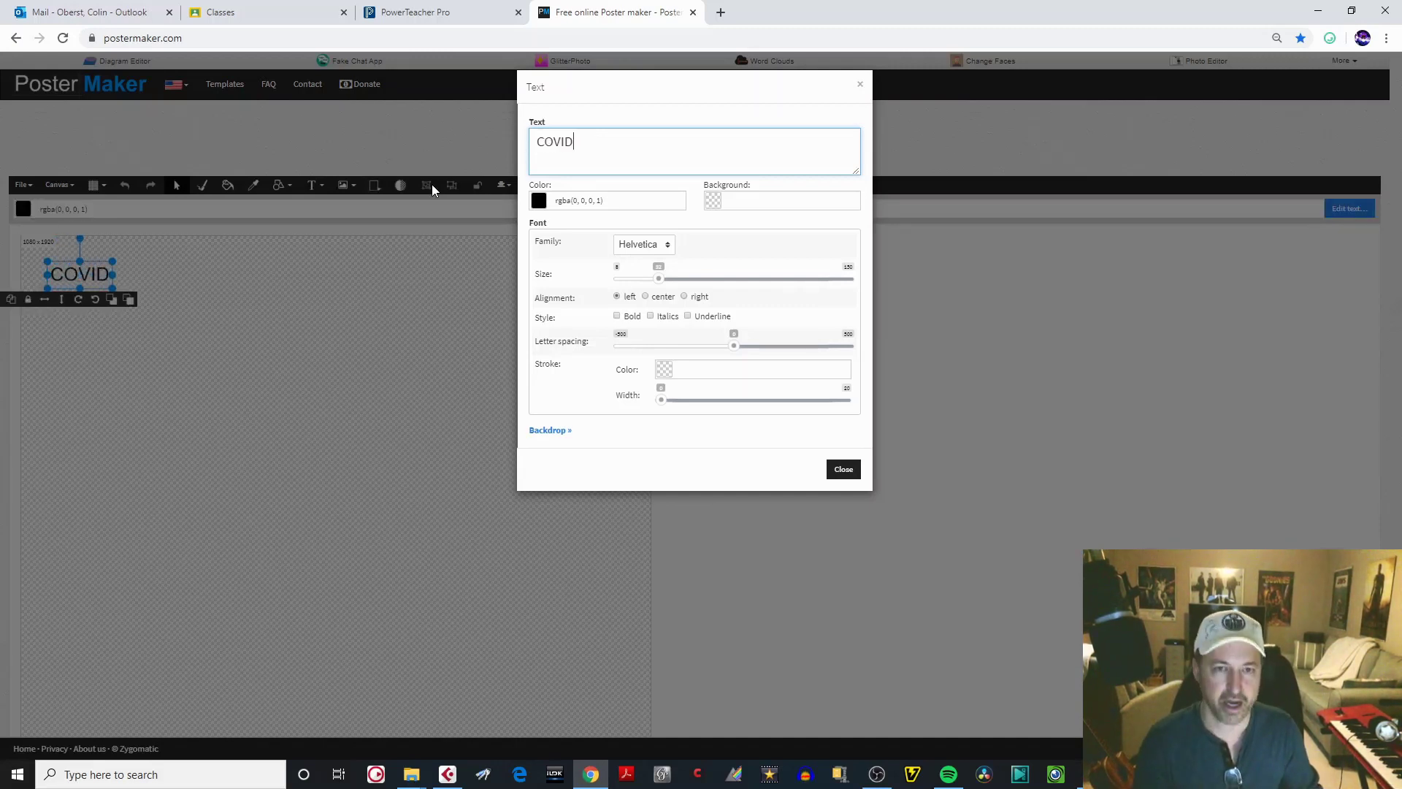
{"action": "type", "text": " - 19"}
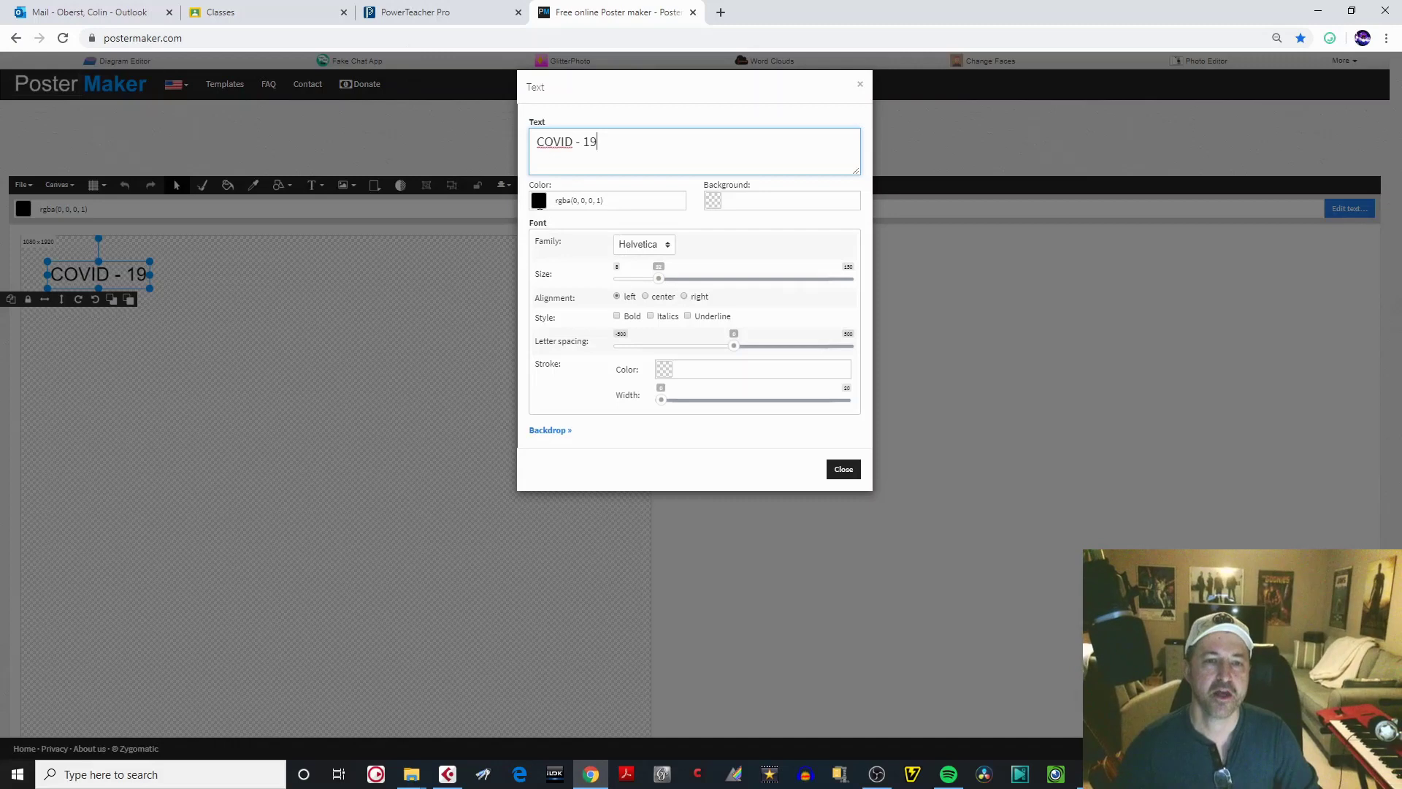
- Set the "COVID - 19" text color to red, rgba(232, 25, 50, 1)
{"action": "left_click", "coordinate": [539, 201]}
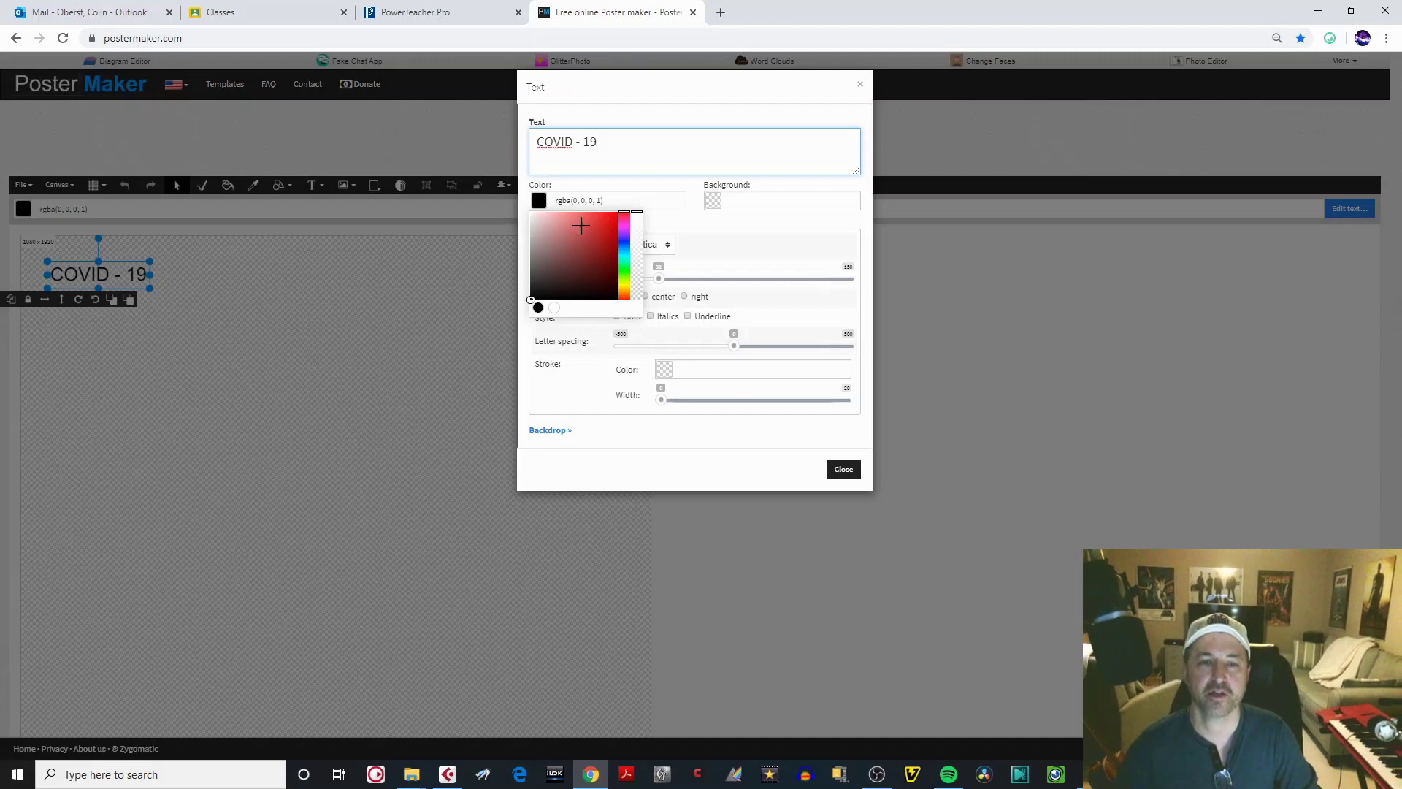
{"action": "left_click", "coordinate": [625, 224]}
{"action": "left_click_drag", "start_coordinate": [625, 228], "coordinate": [624, 286]}
{"action": "left_click", "coordinate": [624, 214]}
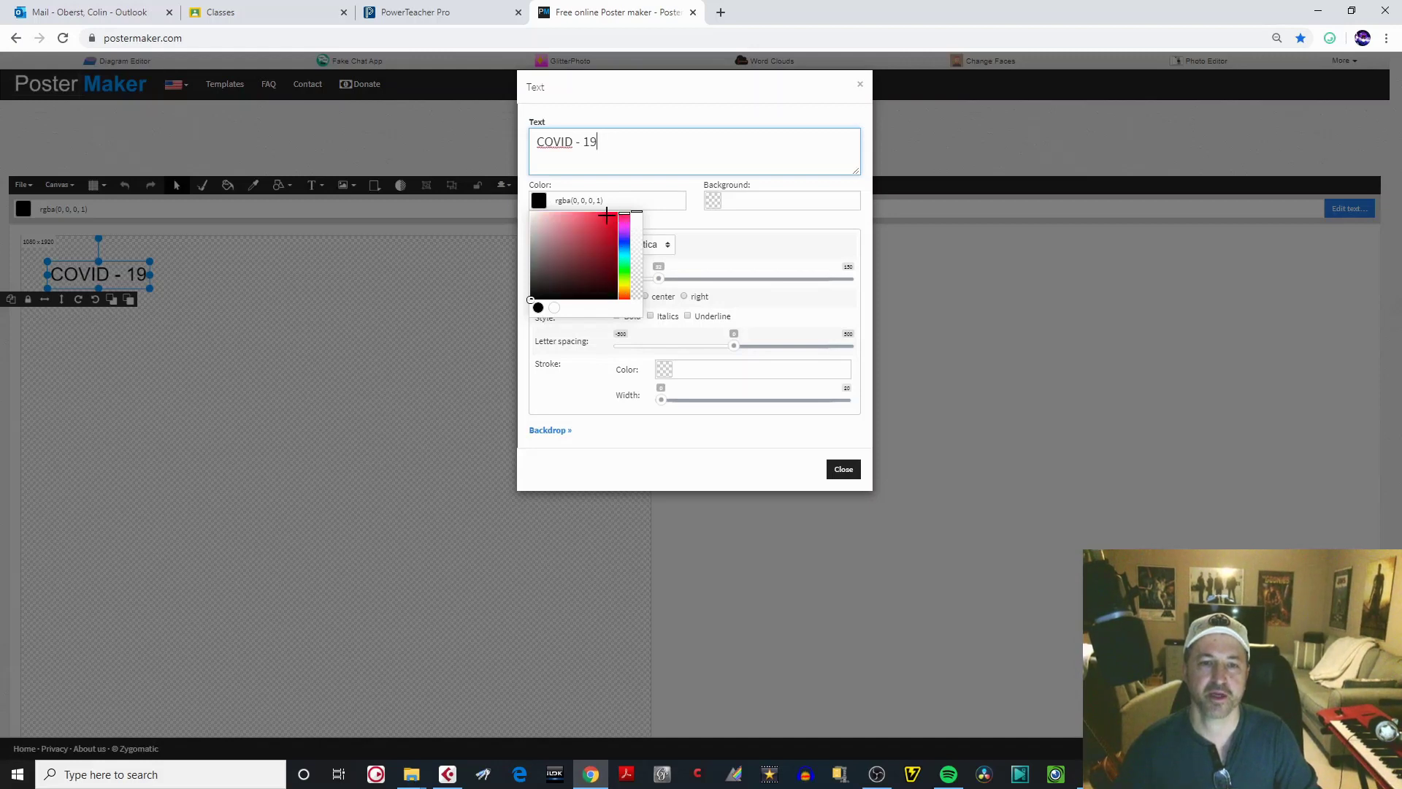
{"action": "left_click", "coordinate": [609, 219]}
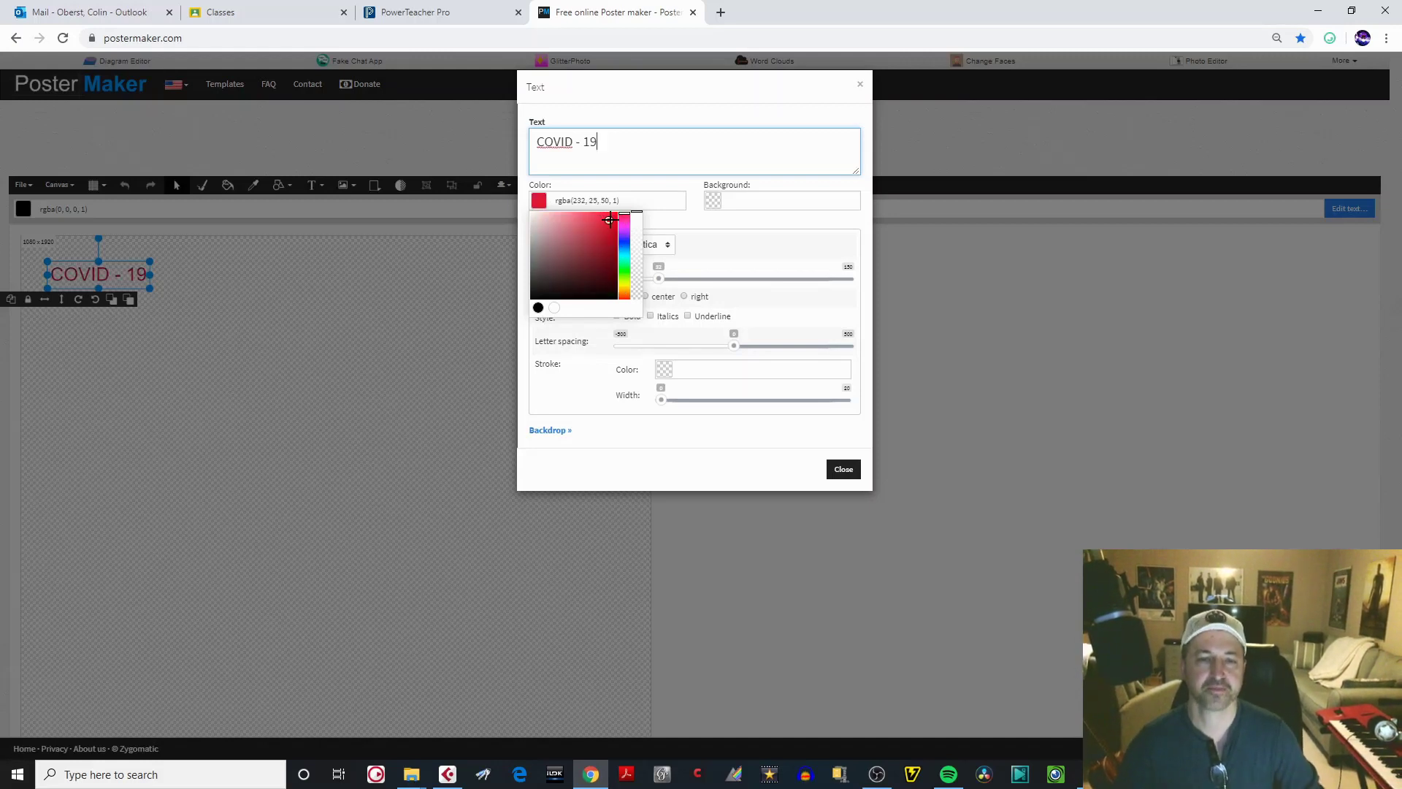
{"action": "left_click", "coordinate": [704, 223]}
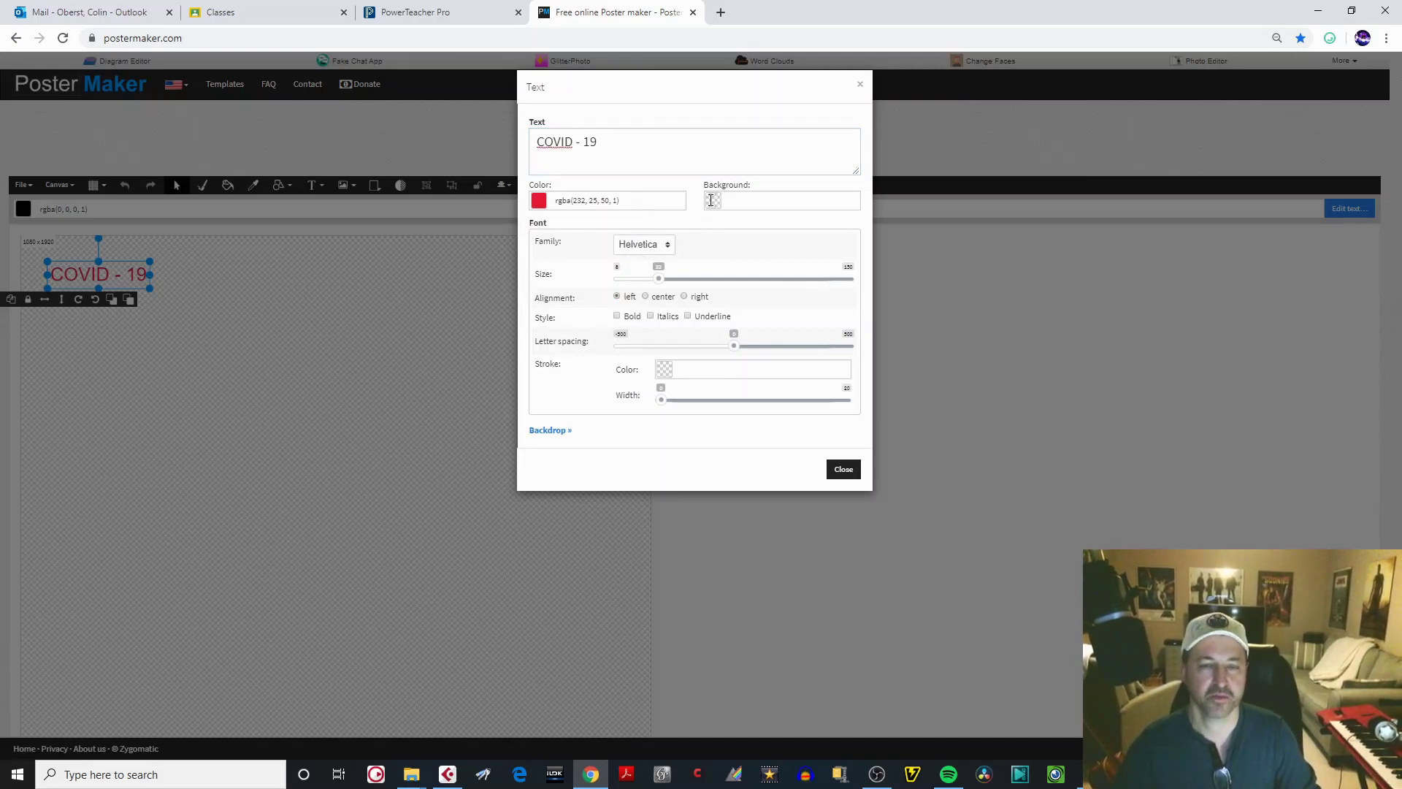
- Browse the available fonts and apply the local Boycott font to the "COVID - 19" text
{"action": "left_click", "coordinate": [648, 245]}
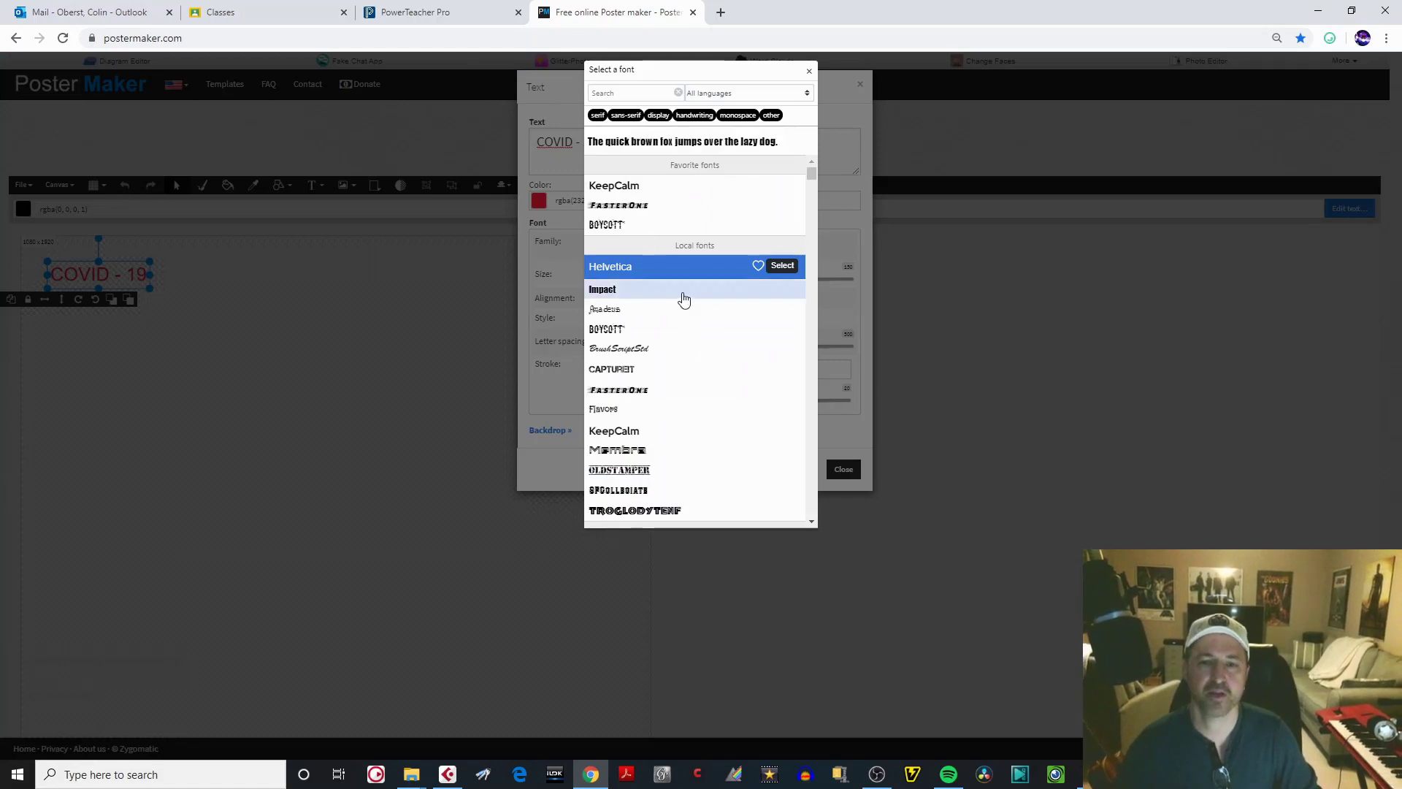
{"action": "left_click_drag", "start_coordinate": [811, 174], "coordinate": [813, 170]}
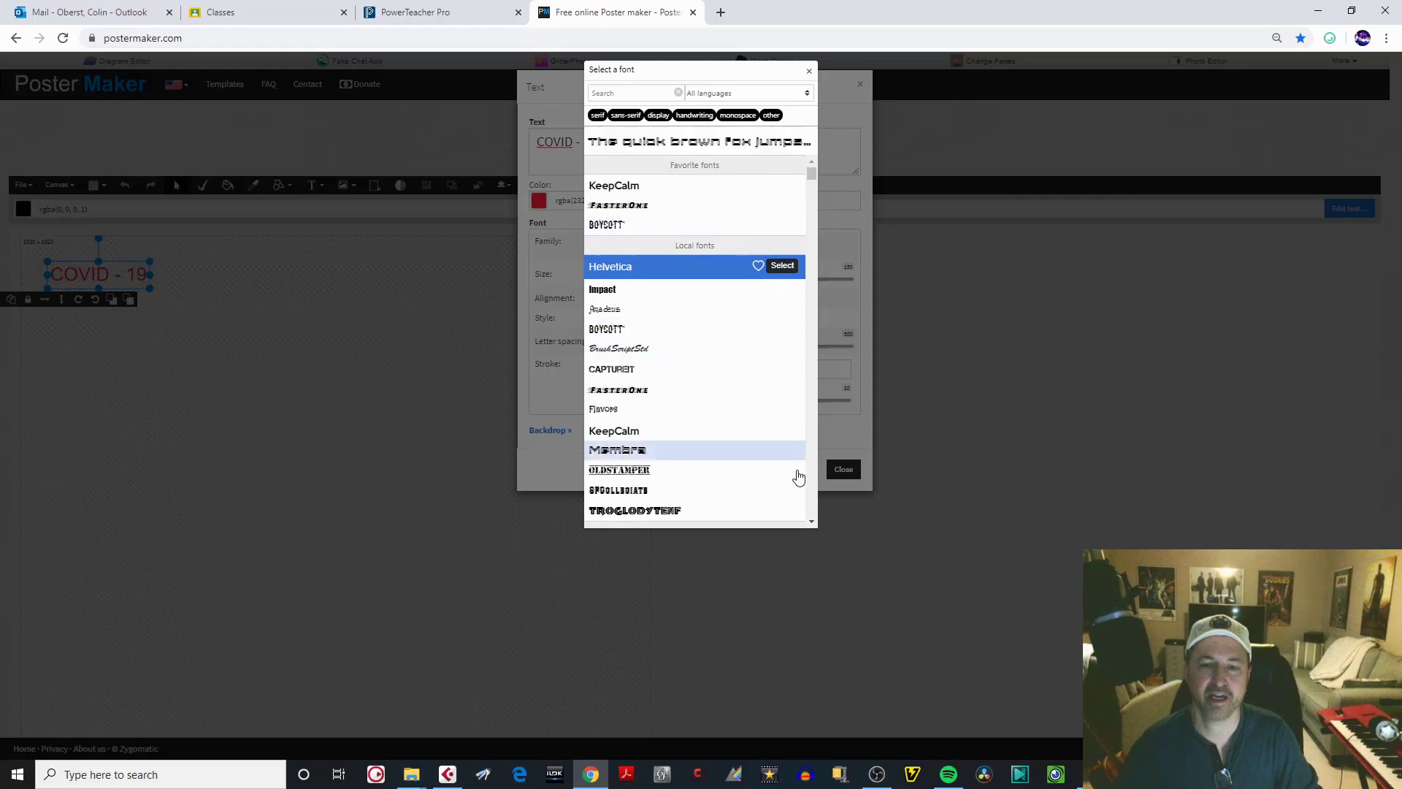
{"action": "scroll", "coordinate": [810, 520], "scroll_direction": "down", "scroll_amount": 1}
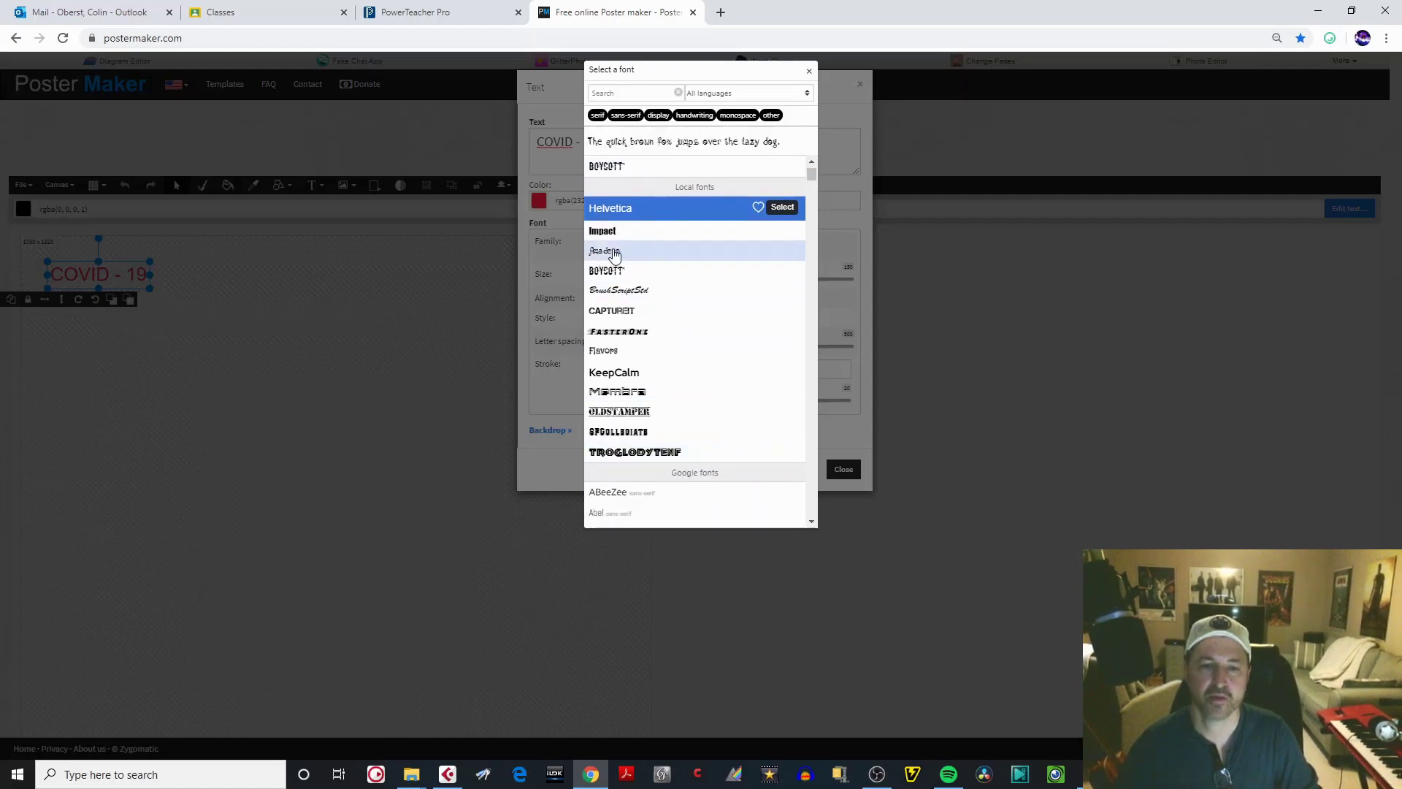
{"action": "scroll", "coordinate": [811, 522], "scroll_direction": "down", "scroll_amount": 5}
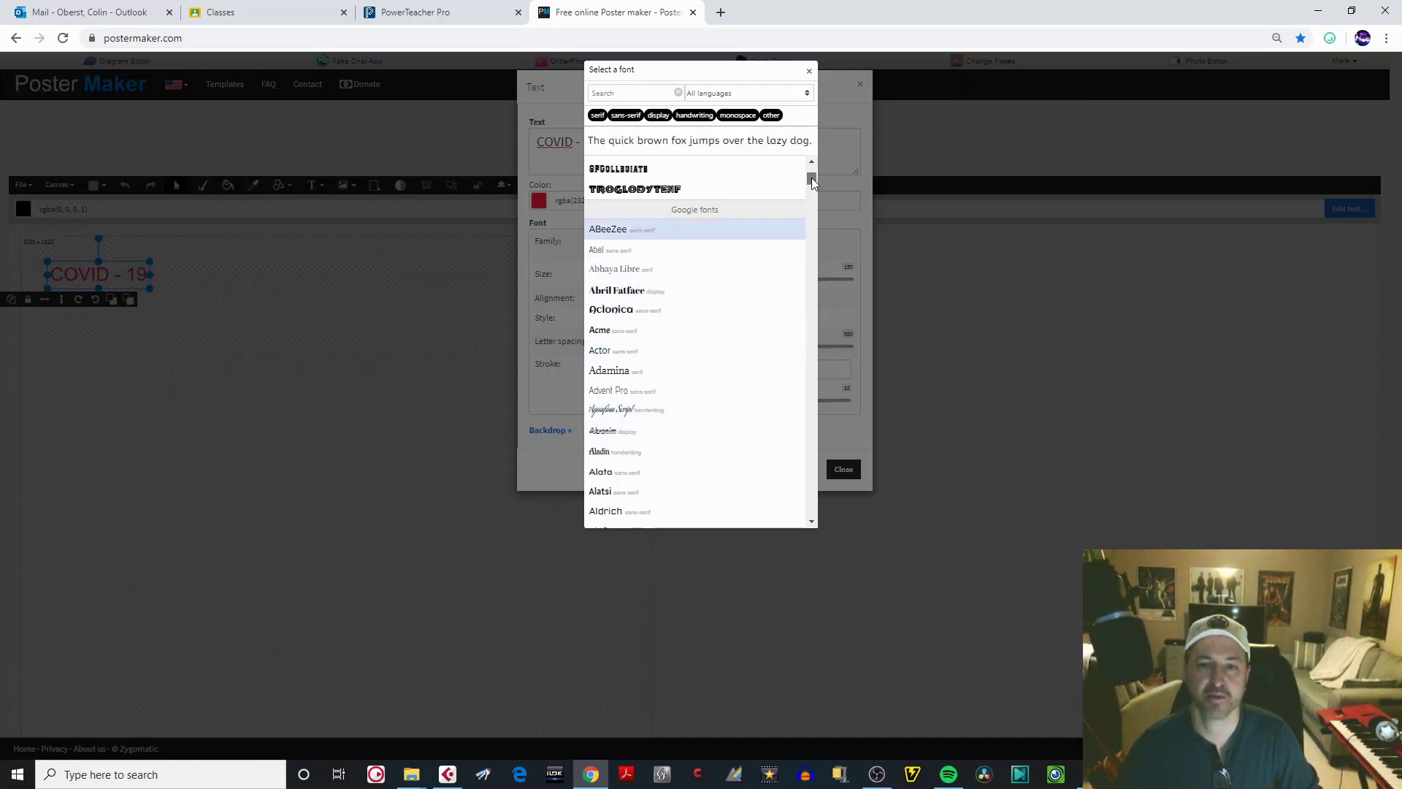
{"action": "left_click_drag", "start_coordinate": [812, 178], "coordinate": [812, 172]}
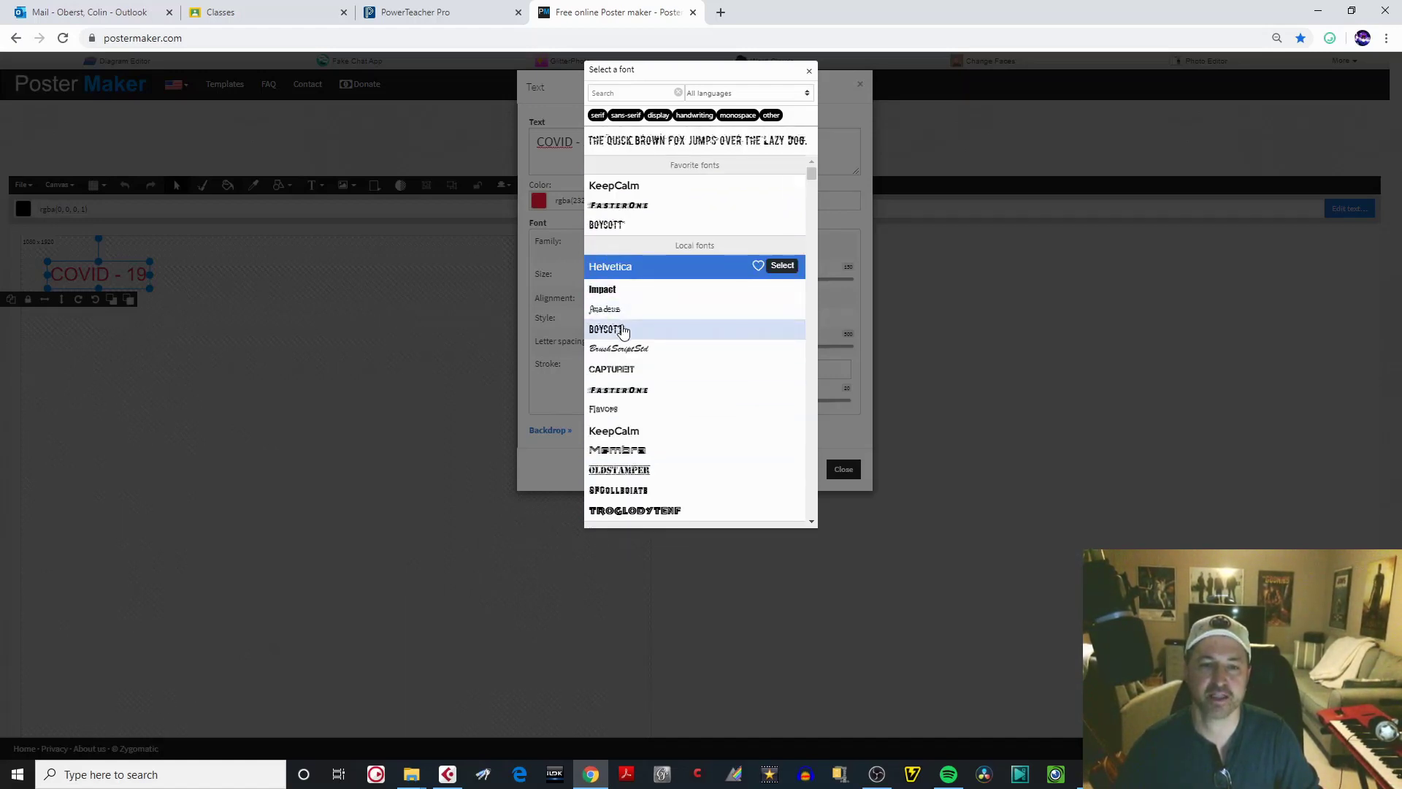
{"action": "left_click", "coordinate": [623, 331]}
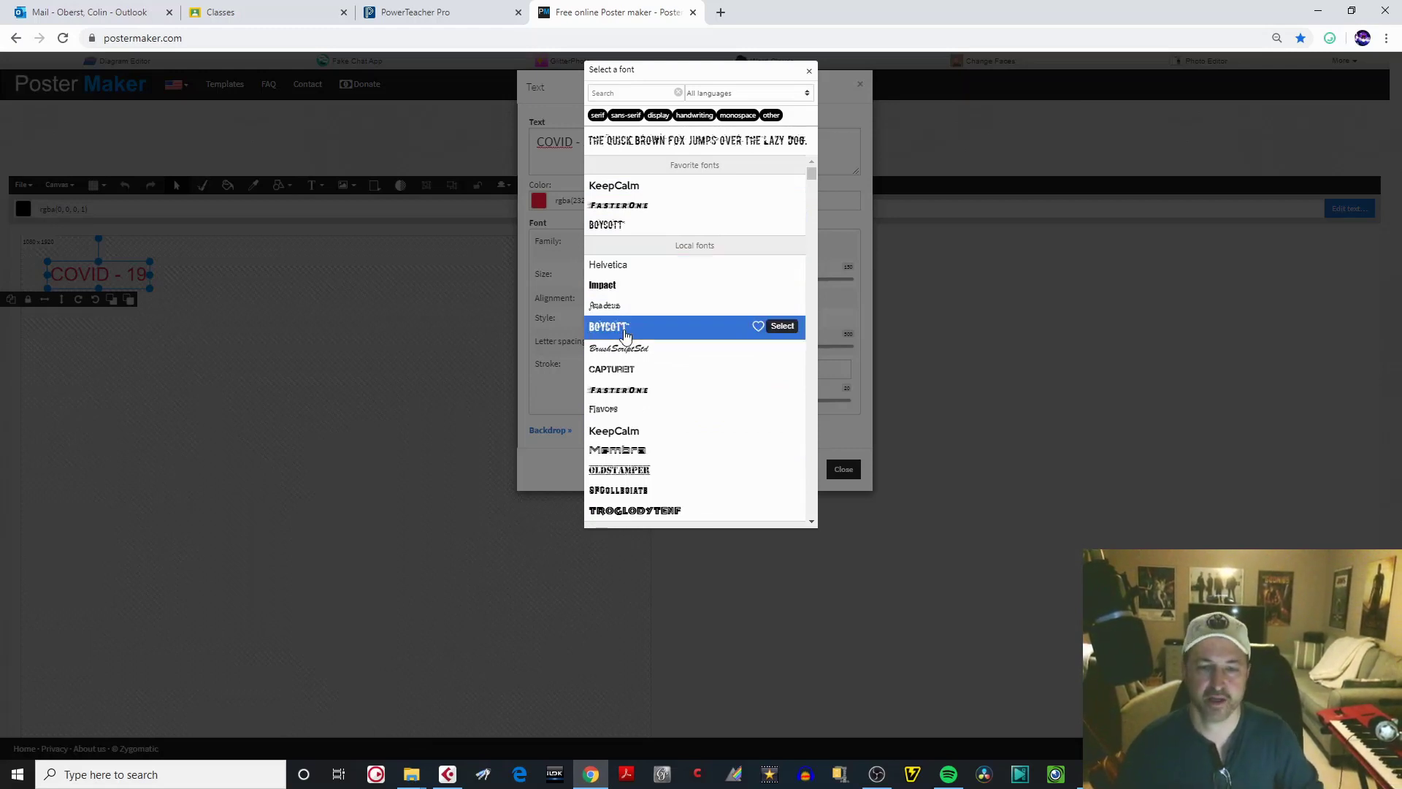
{"action": "left_click", "coordinate": [759, 327]}
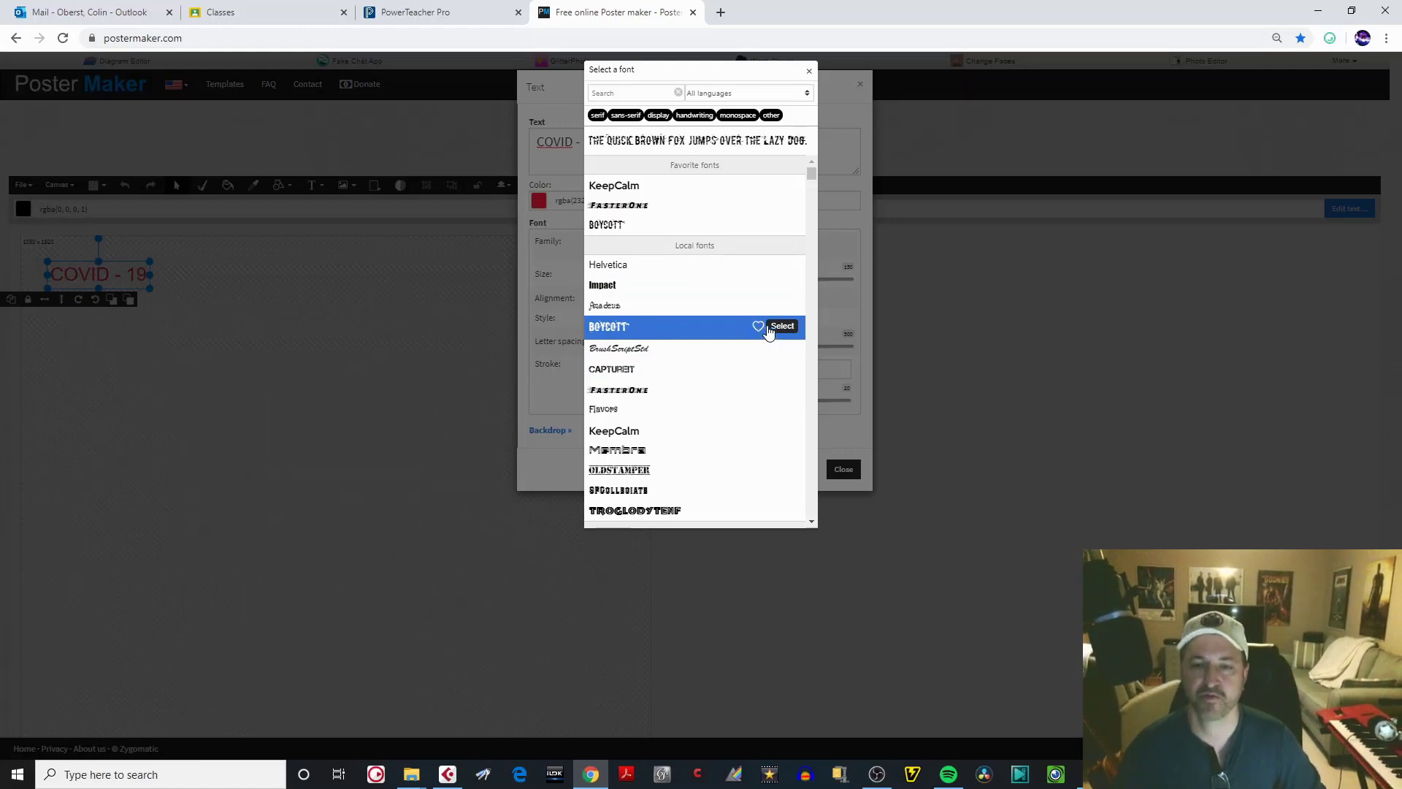
{"action": "left_click", "coordinate": [782, 326]}
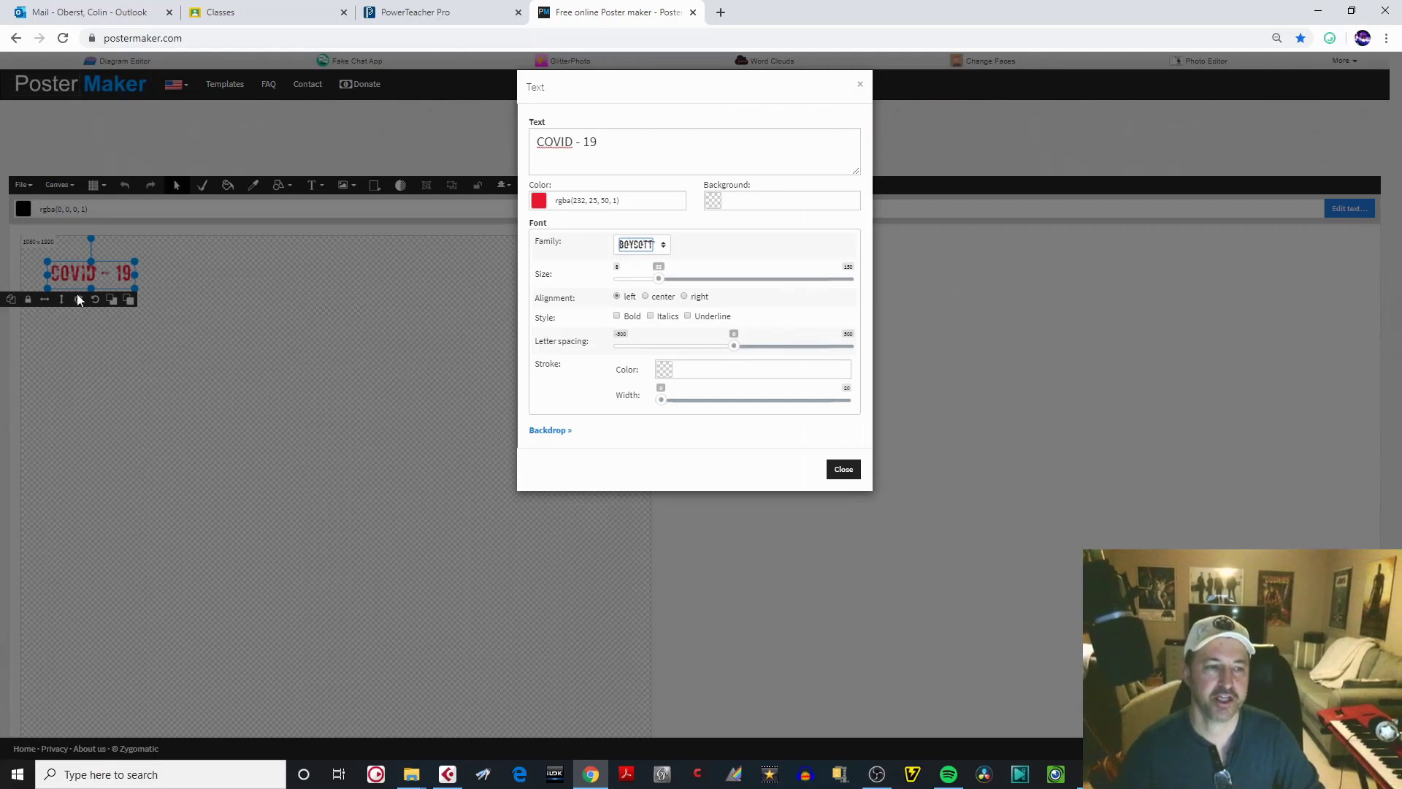
- Enlarge the "COVID - 19" text to about half the canvas width and center its alignment, trying bold but leaving it off
{"action": "left_click", "coordinate": [661, 280]}
{"action": "left_click_drag", "start_coordinate": [661, 281], "coordinate": [799, 281]}
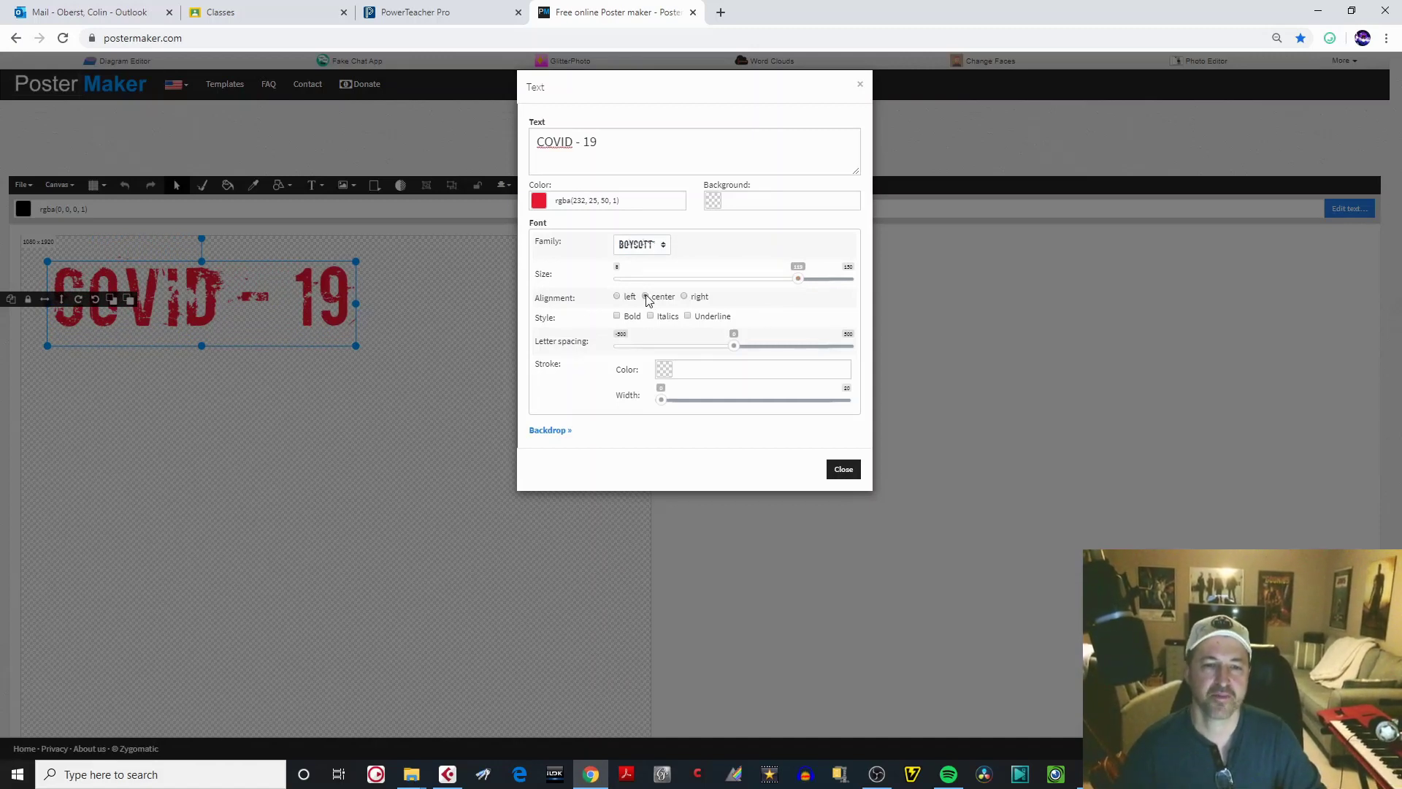
{"action": "left_click", "coordinate": [618, 317]}
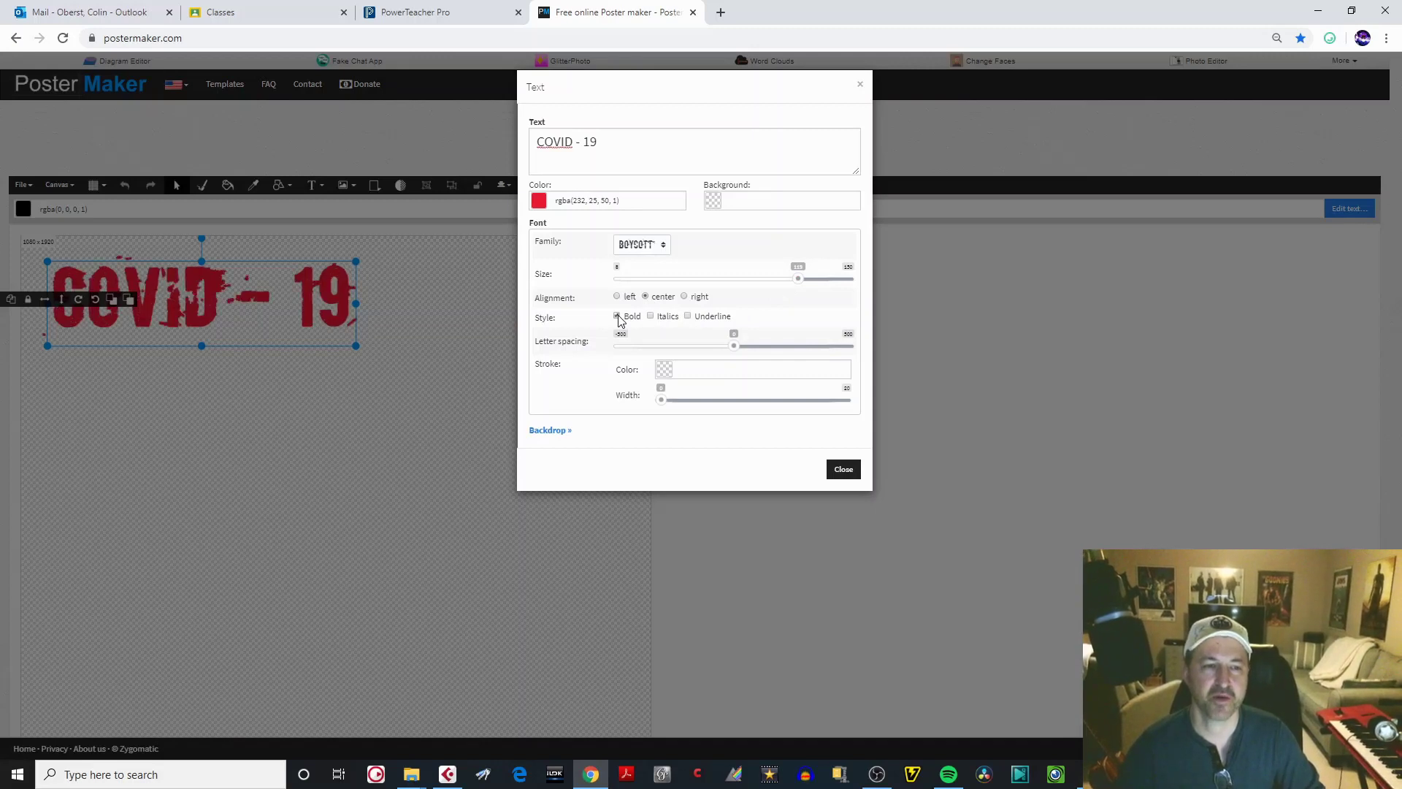
{"action": "left_click", "coordinate": [617, 317]}
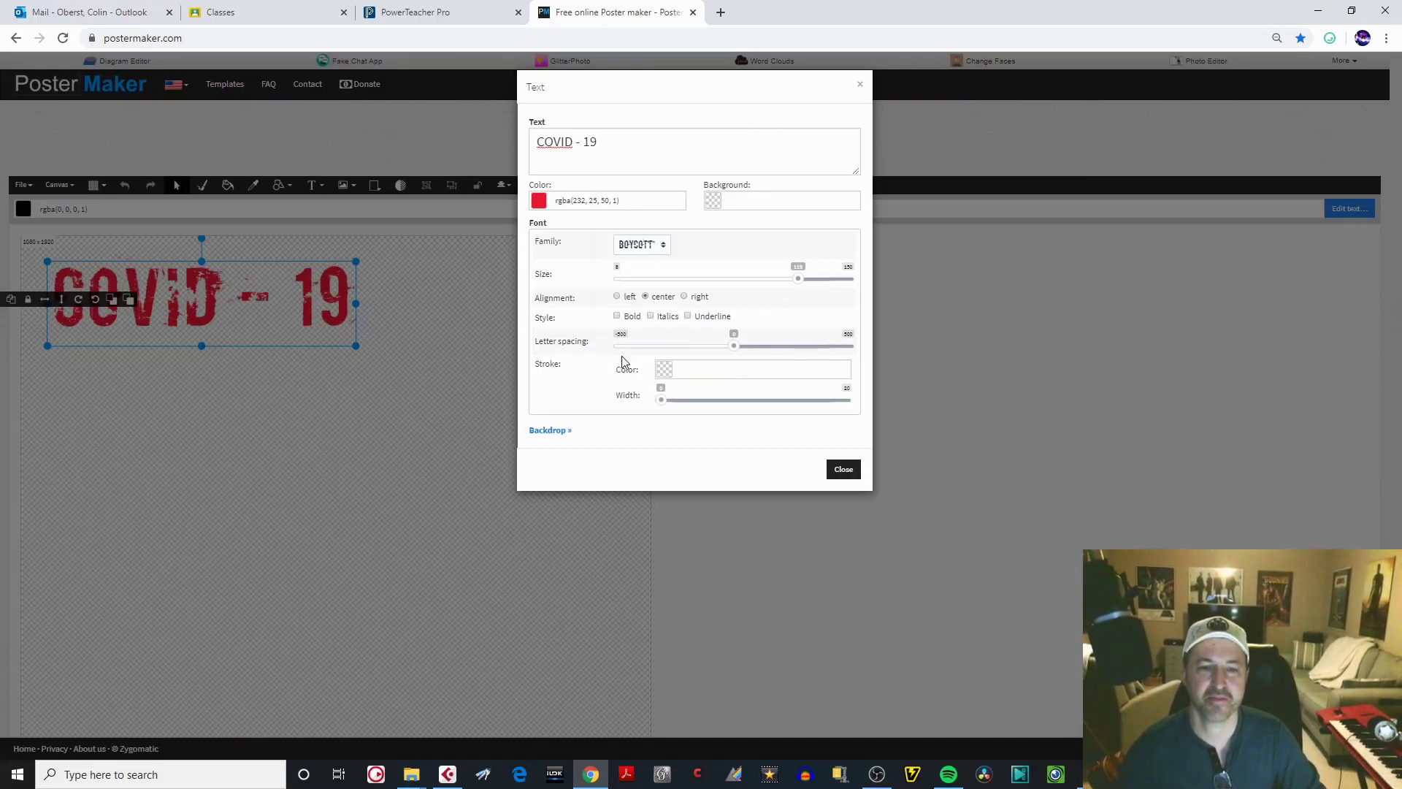
- Widen the "COVID - 19" letter spacing to about 100 and add a dark red stroke, rgba(79, 7, 7, 1), with width 2
{"action": "left_click_drag", "start_coordinate": [736, 349], "coordinate": [760, 351]}
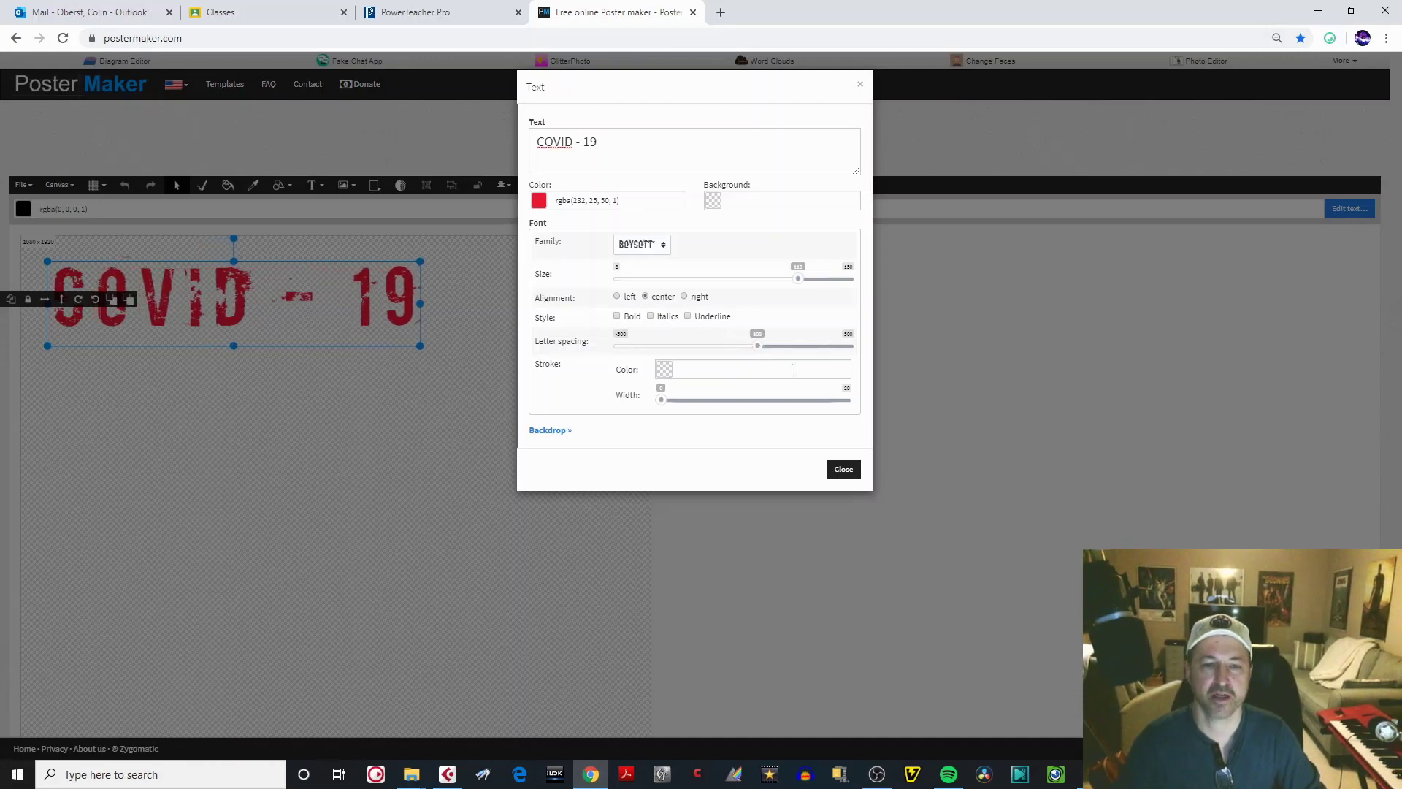
{"action": "left_click", "coordinate": [664, 370]}
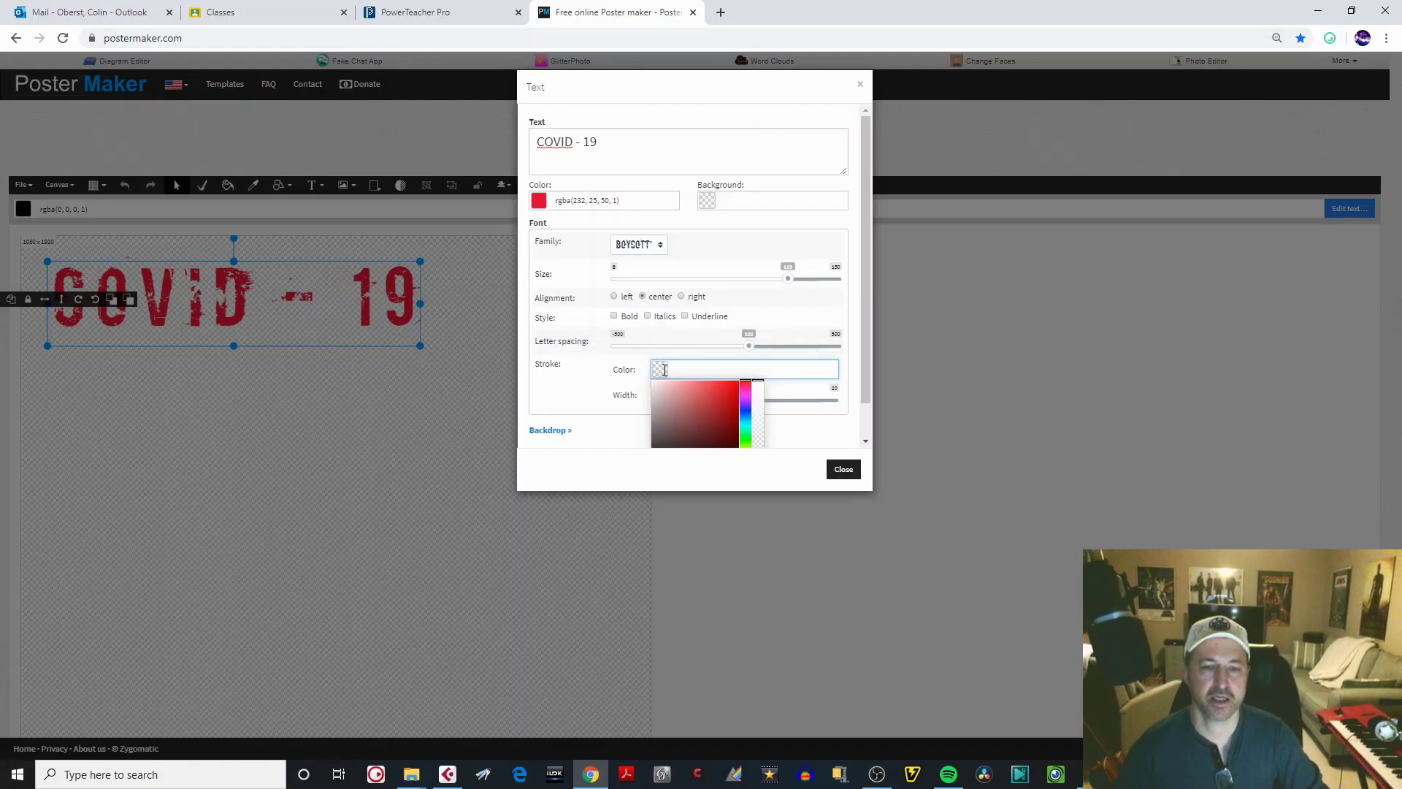
{"action": "left_click", "coordinate": [731, 441]}
{"action": "left_click", "coordinate": [615, 364]}
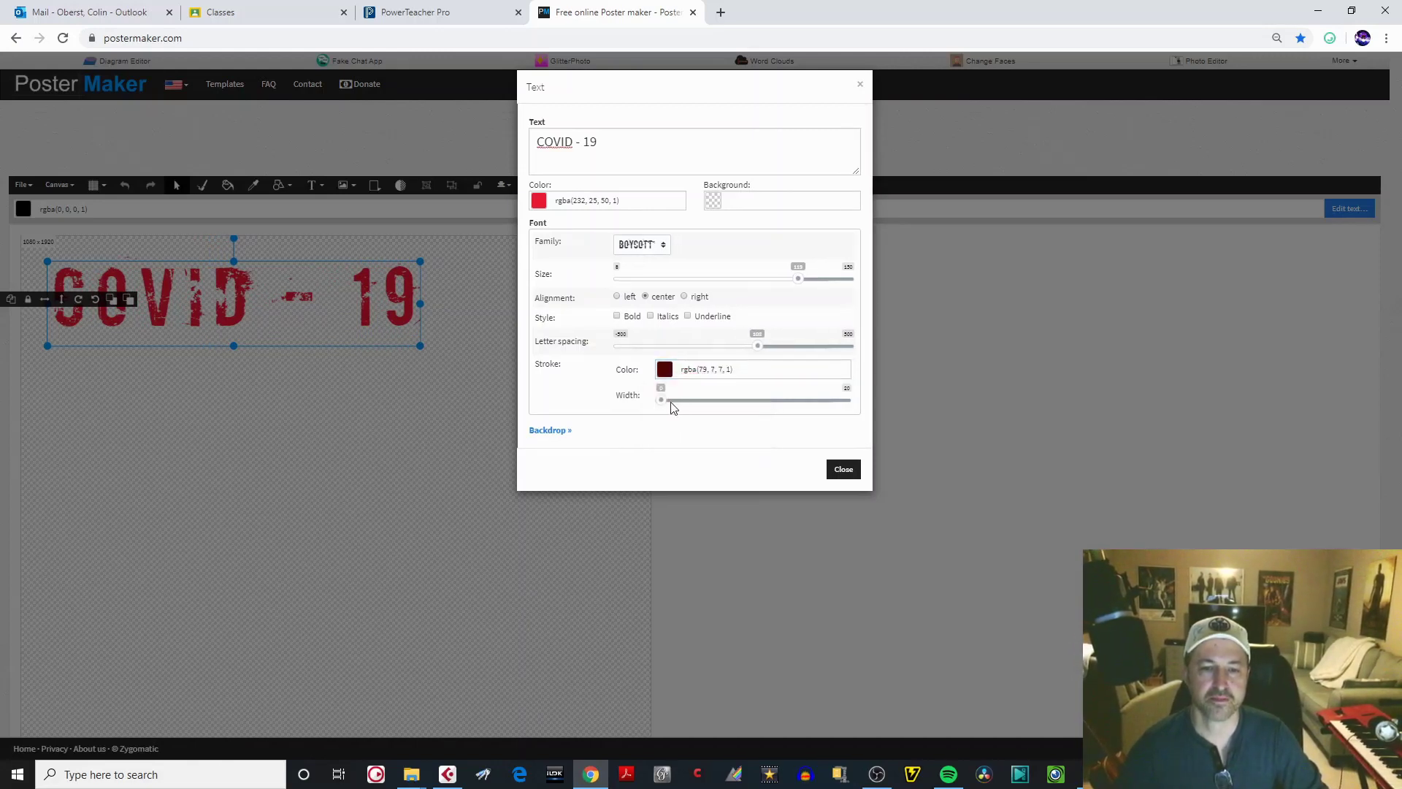
{"action": "mouse_move", "coordinate": [662, 408]}
{"action": "left_mouse_down"}
{"action": "mouse_move", "coordinate": [710, 403]}
{"action": "mouse_move", "coordinate": [679, 414]}
{"action": "left_mouse_up"}
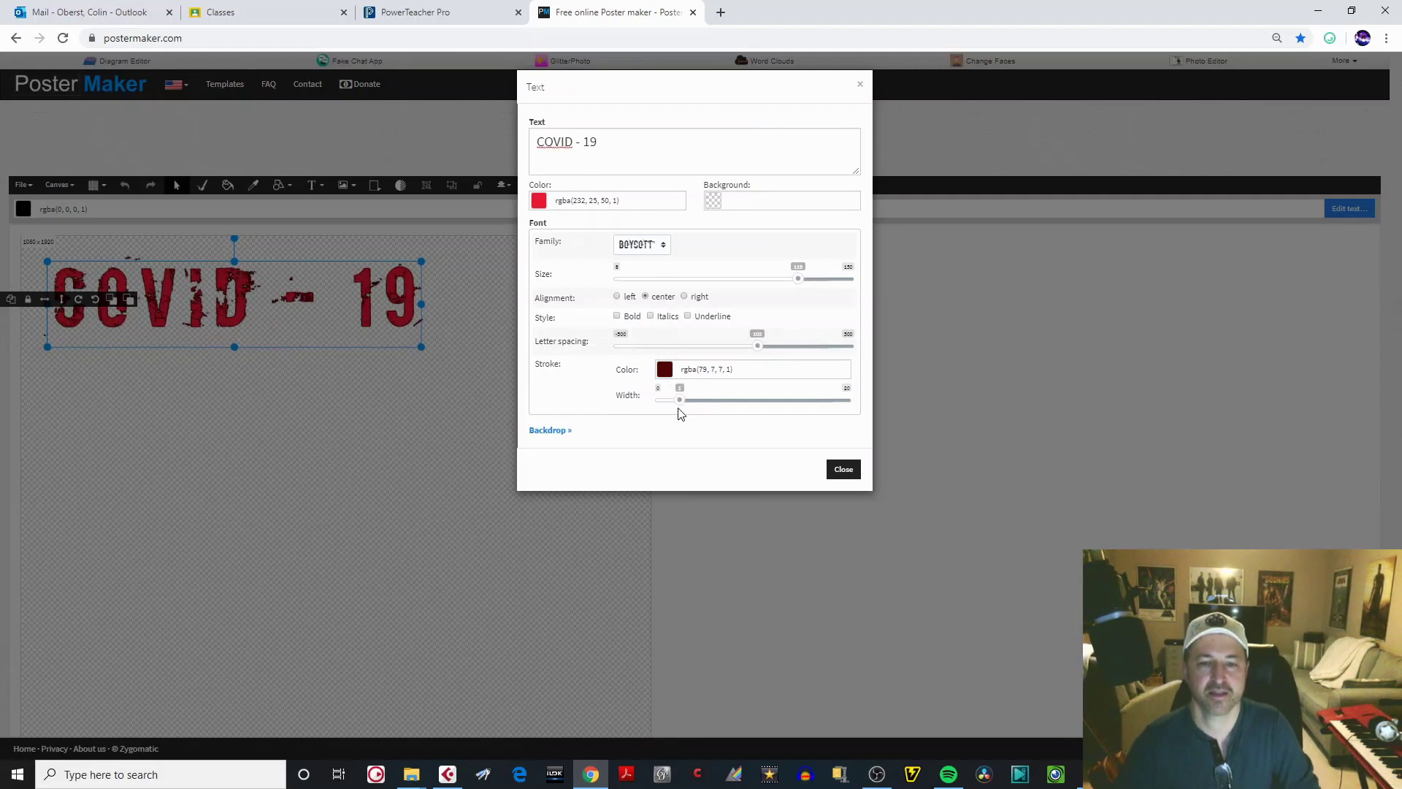
- Give the "COVID - 19" text a pale pink backdrop, rgba(224, 192, 192, 1), with X offset about 7 and Y offset about -7
{"action": "left_click", "coordinate": [550, 434]}
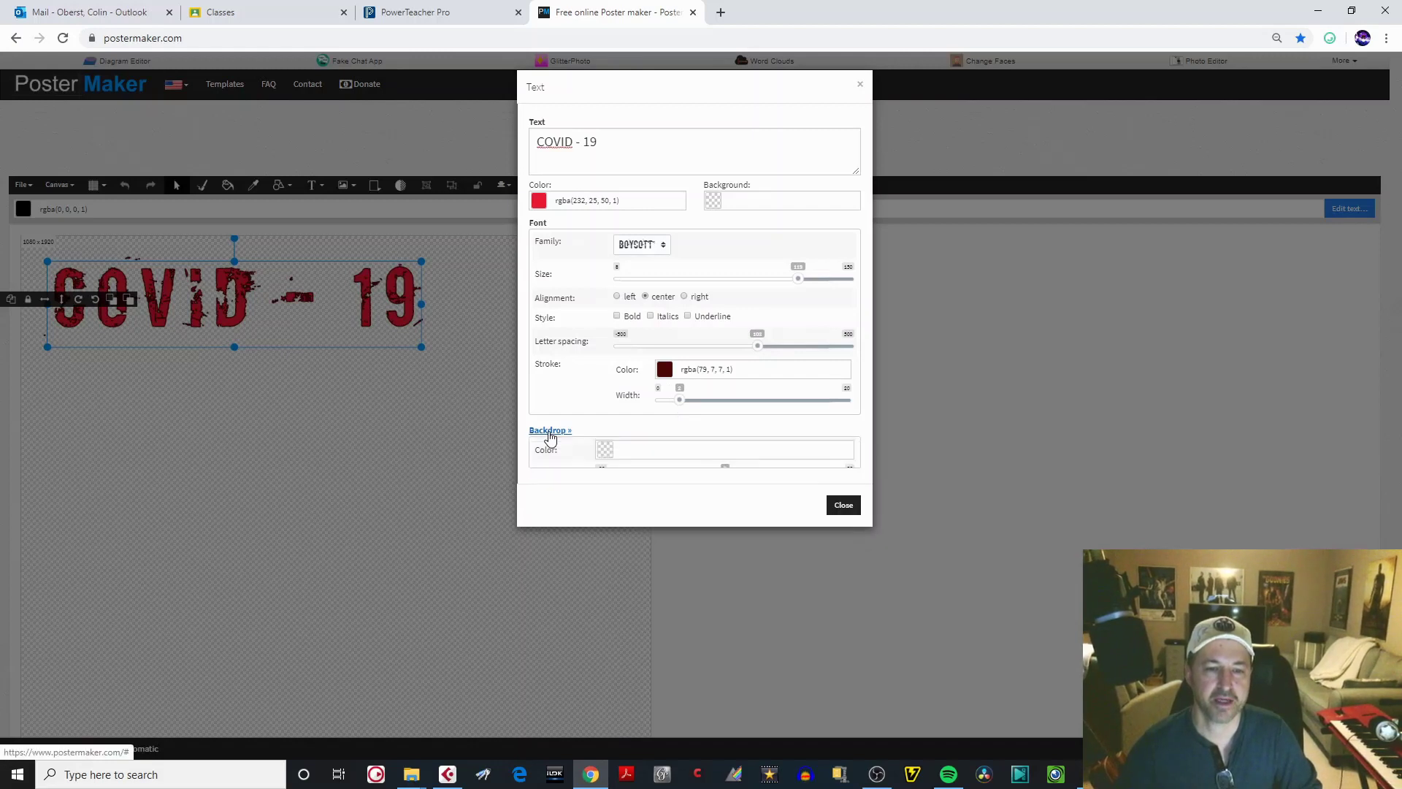
{"action": "left_click", "coordinate": [606, 451]}
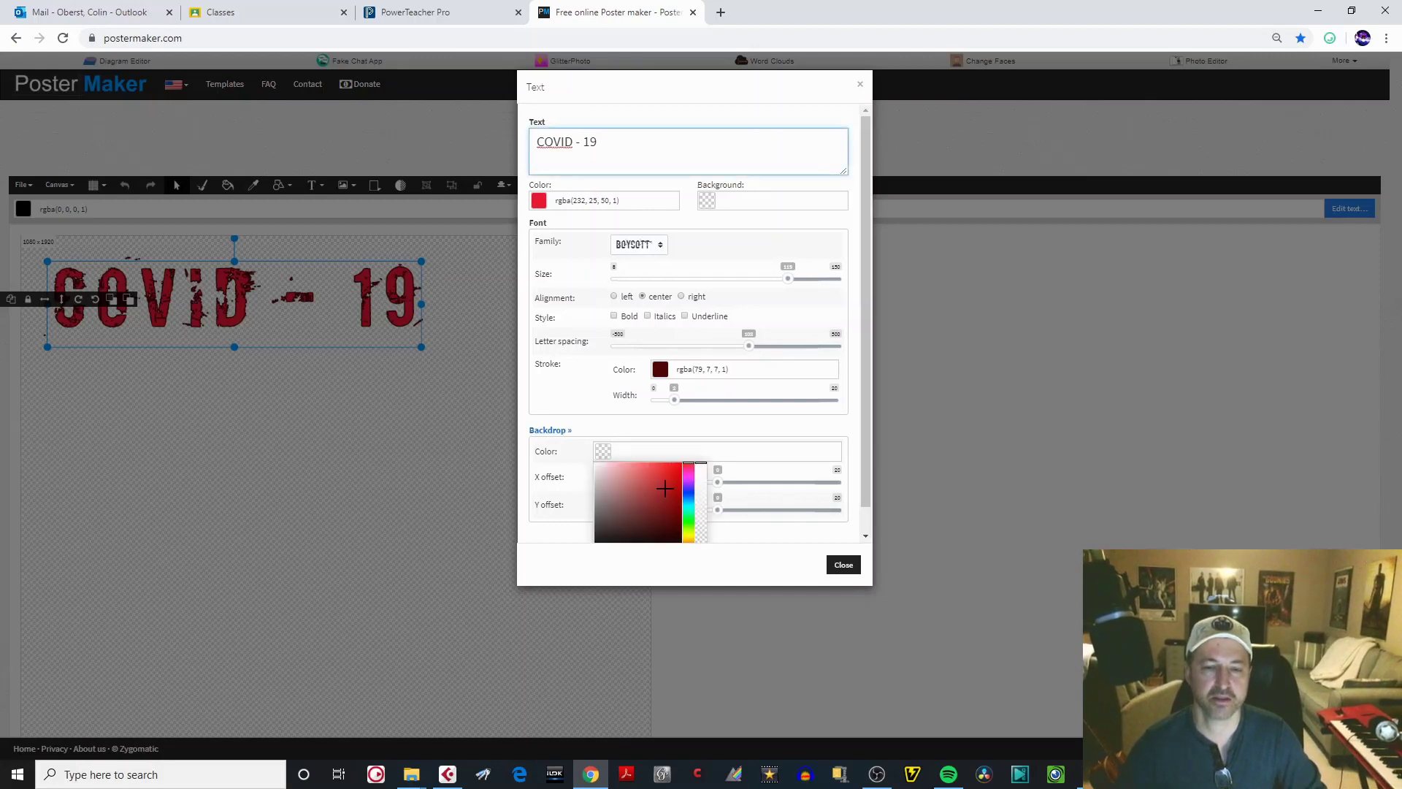
{"action": "left_click", "coordinate": [607, 474]}
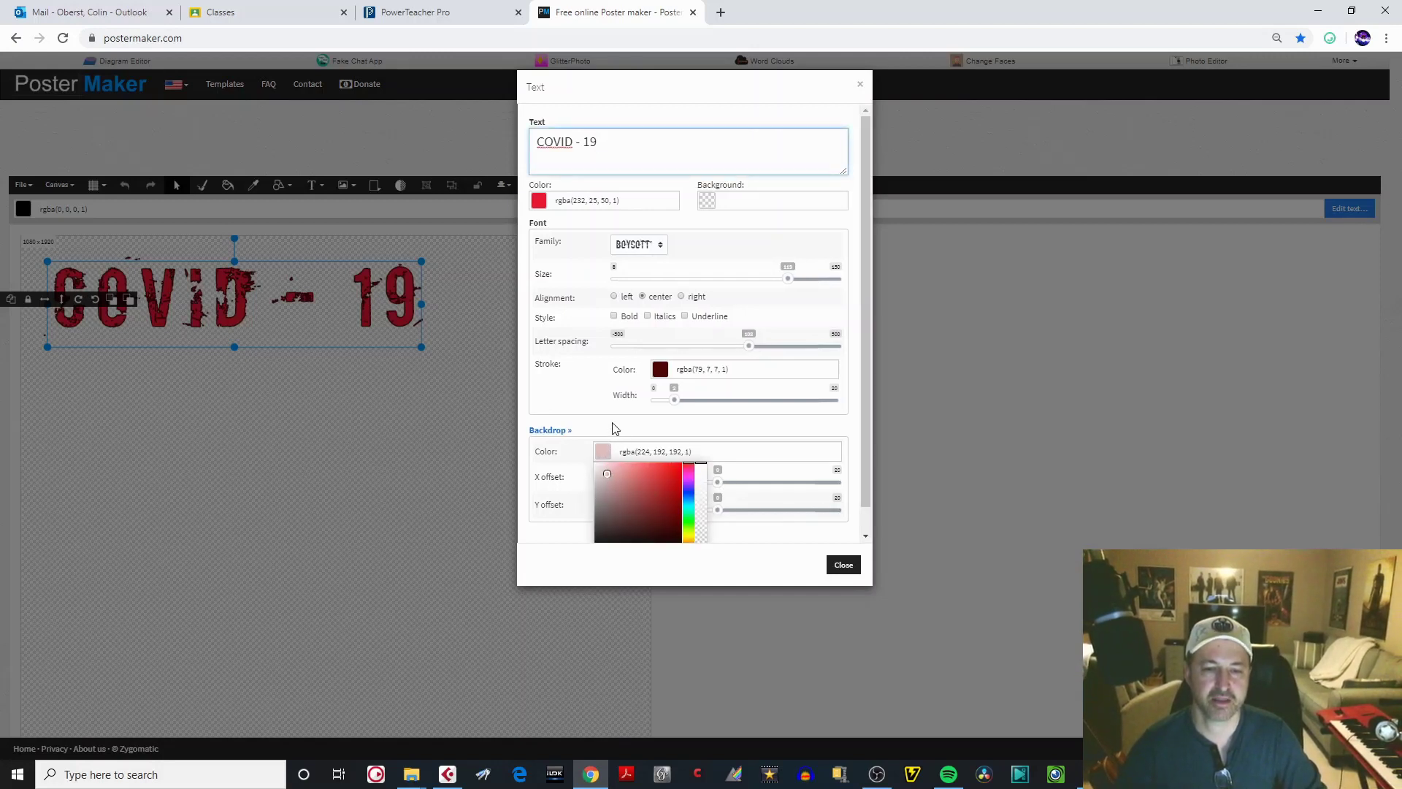
{"action": "left_click", "coordinate": [626, 453]}
{"action": "left_click_drag", "start_coordinate": [732, 484], "coordinate": [688, 525]}
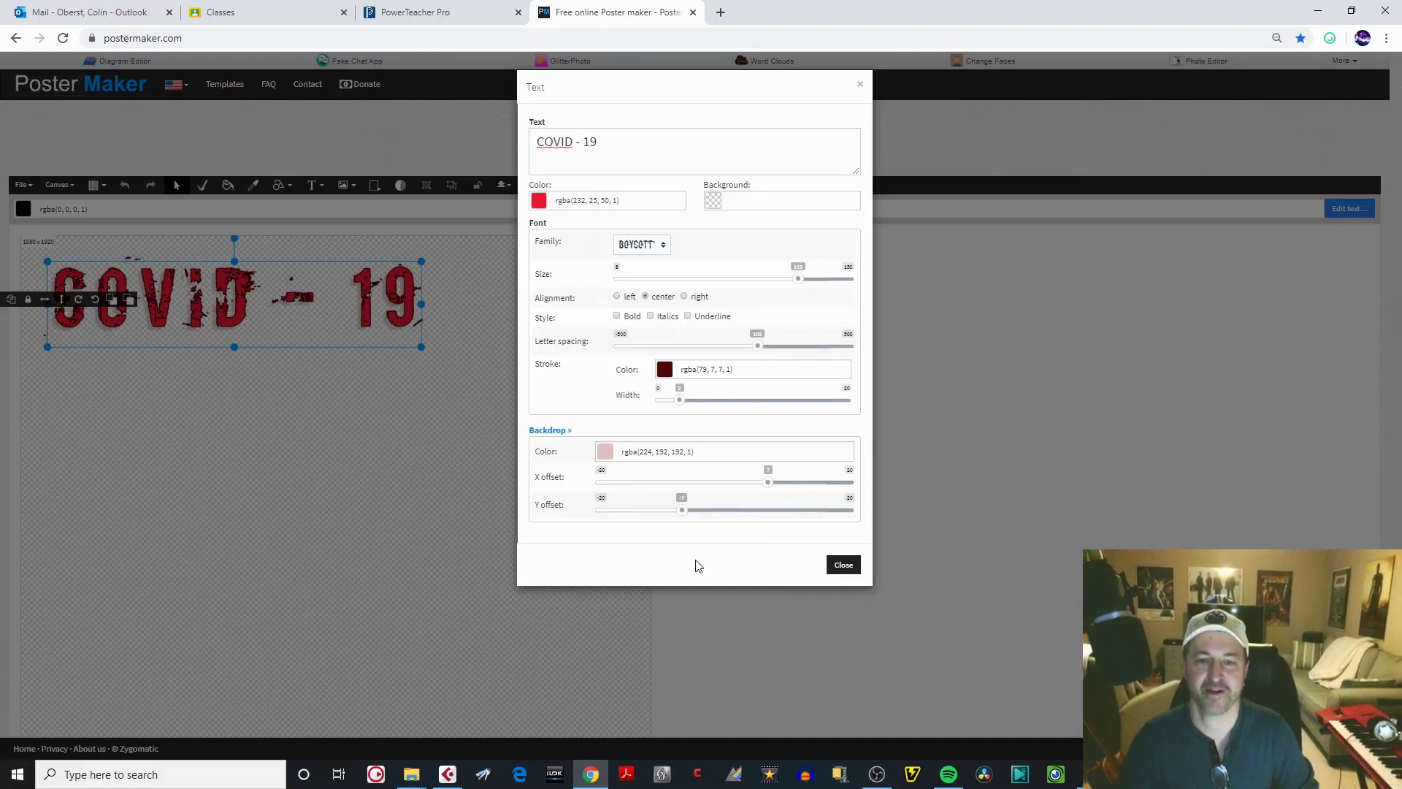
{"action": "left_click", "coordinate": [845, 569]}
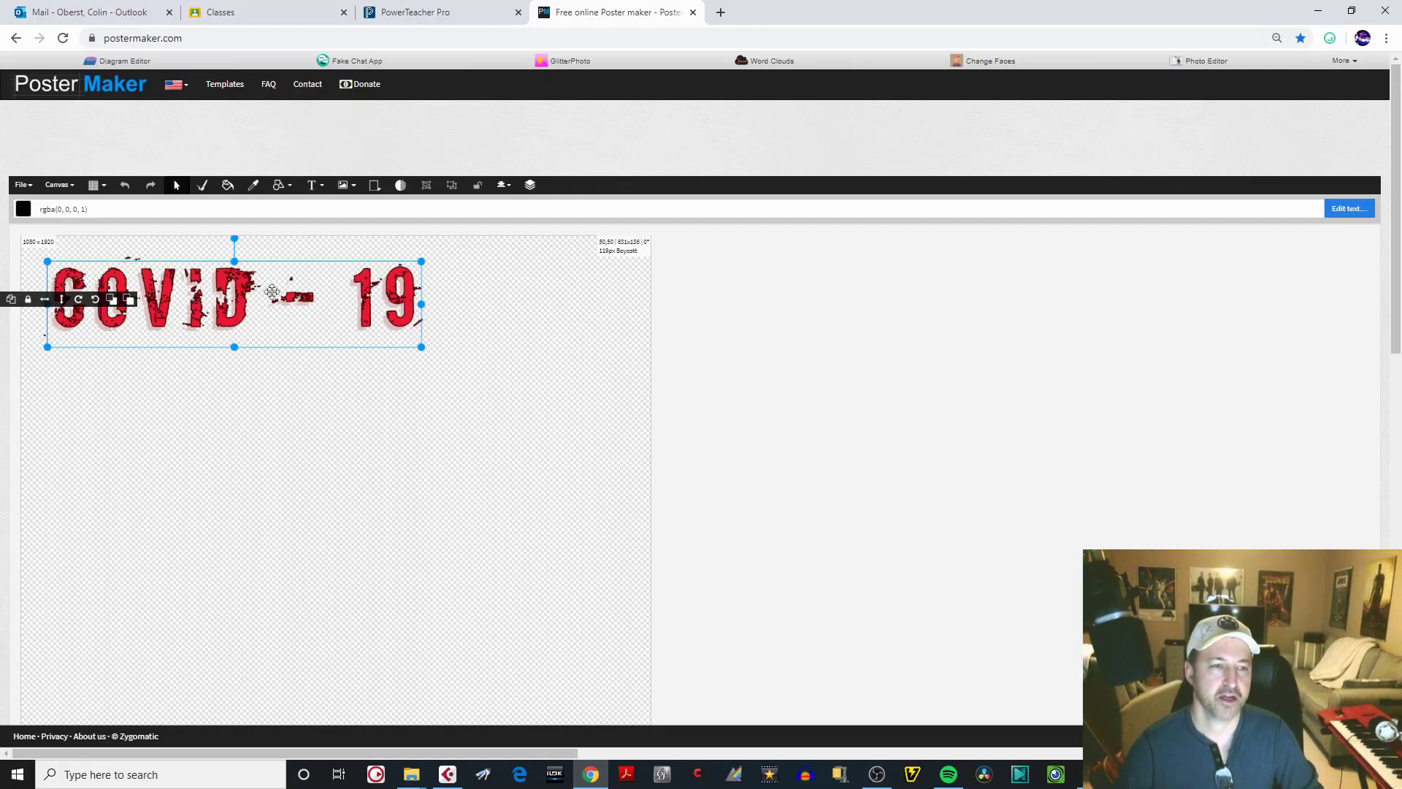
- Move the "COVID - 19" text lower on the canvas and show a 100x100 grid after trying 25x25 and 50x50
{"action": "left_click_drag", "start_coordinate": [212, 302], "coordinate": [232, 457]}
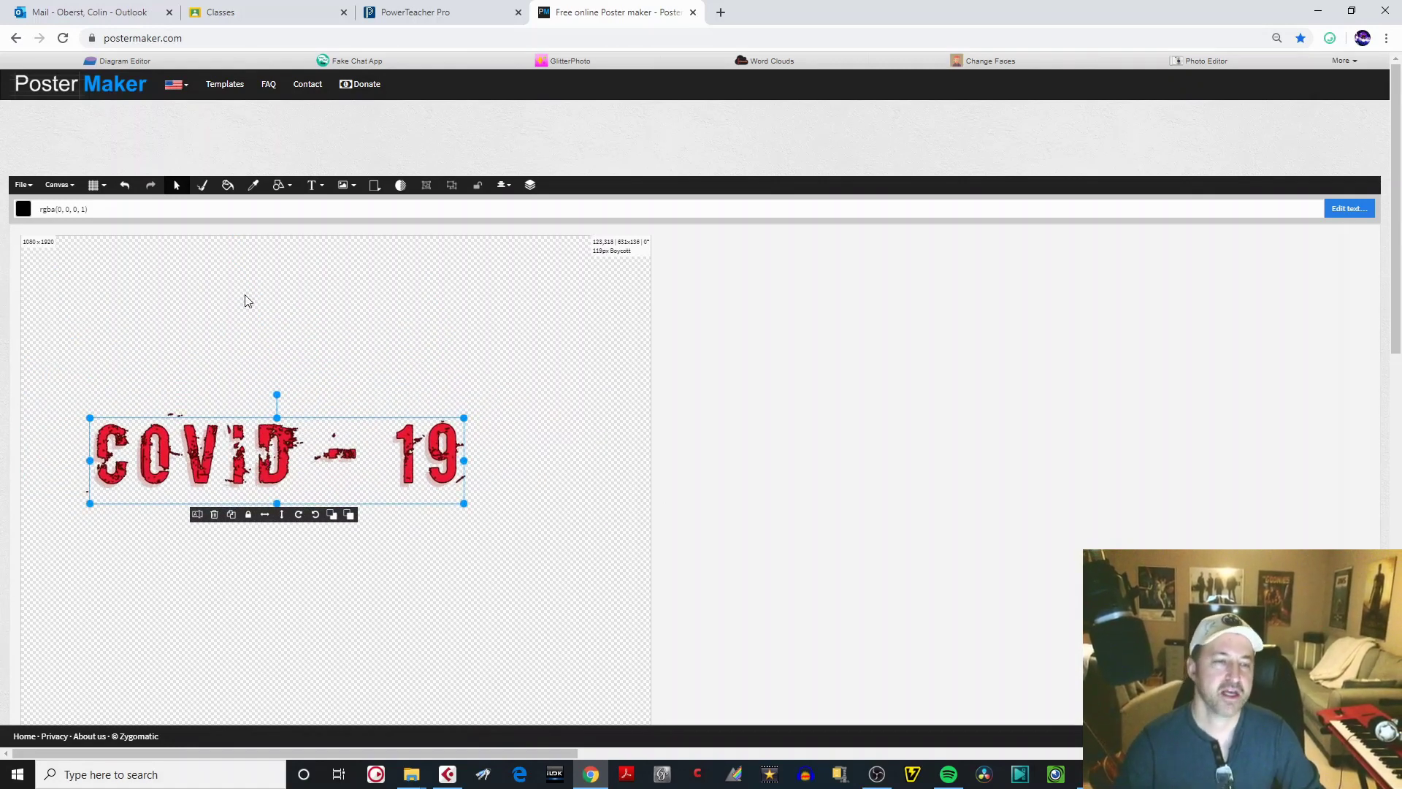
{"action": "left_click", "coordinate": [105, 187]}
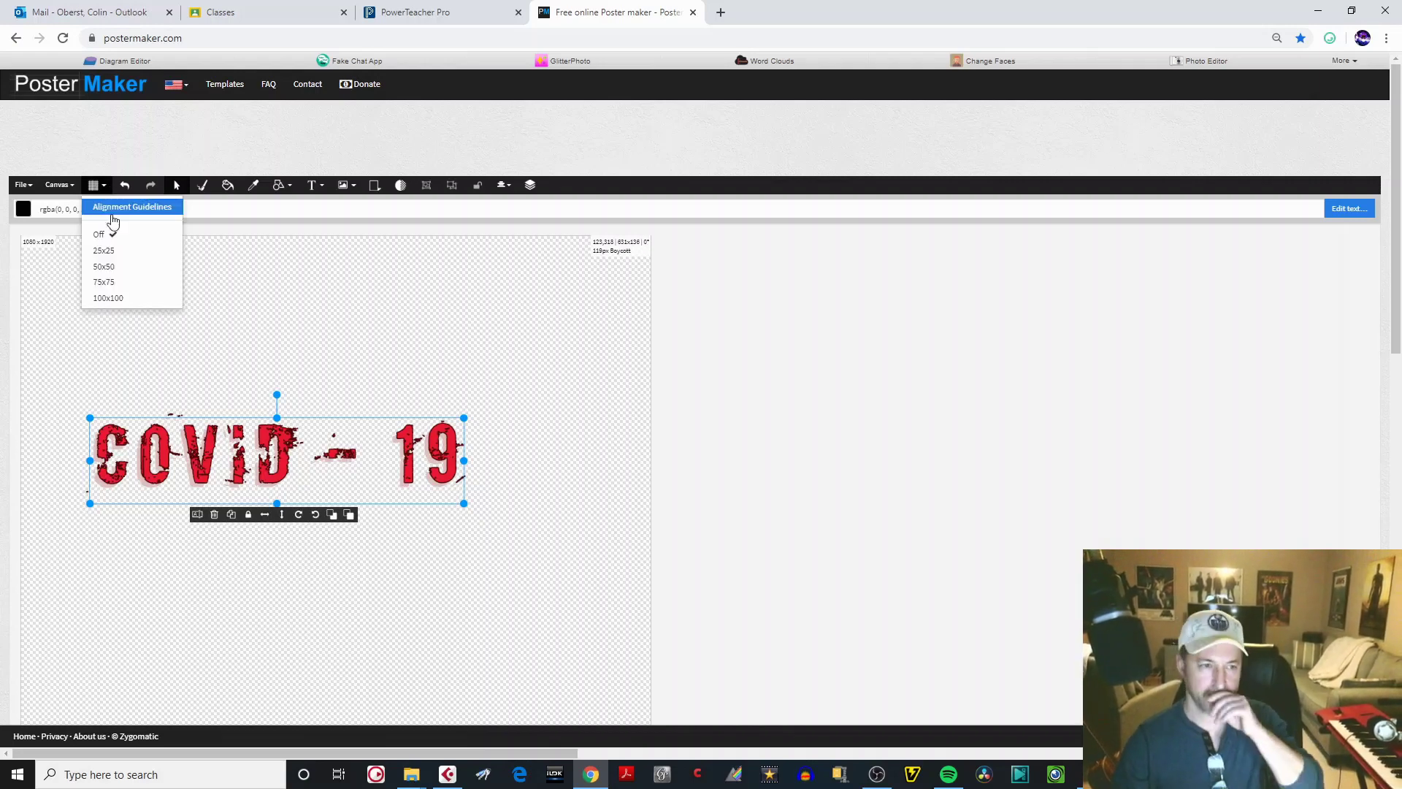
{"action": "left_click", "coordinate": [117, 250]}
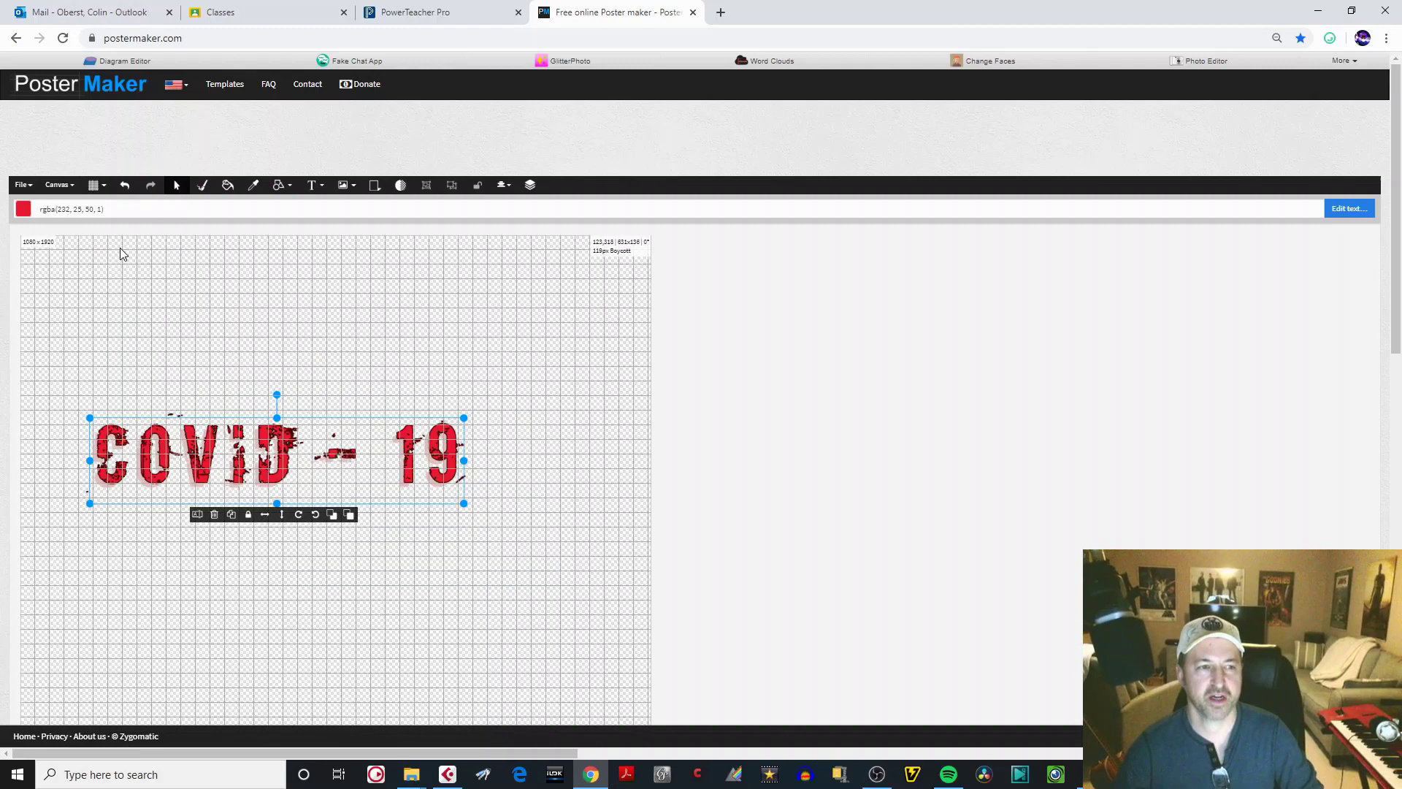
{"action": "left_click", "coordinate": [96, 187]}
{"action": "left_click", "coordinate": [128, 268]}
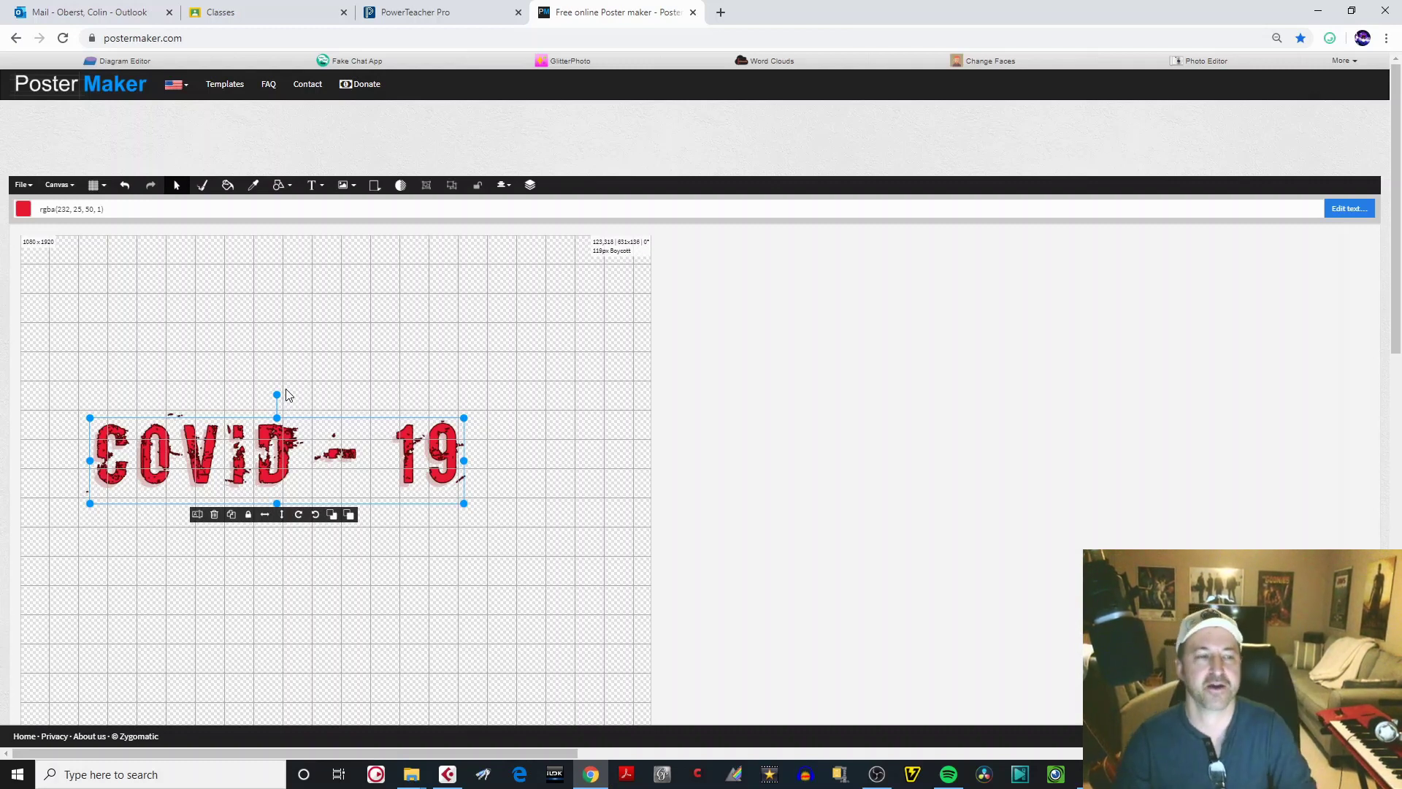
{"action": "left_click", "coordinate": [98, 187]}
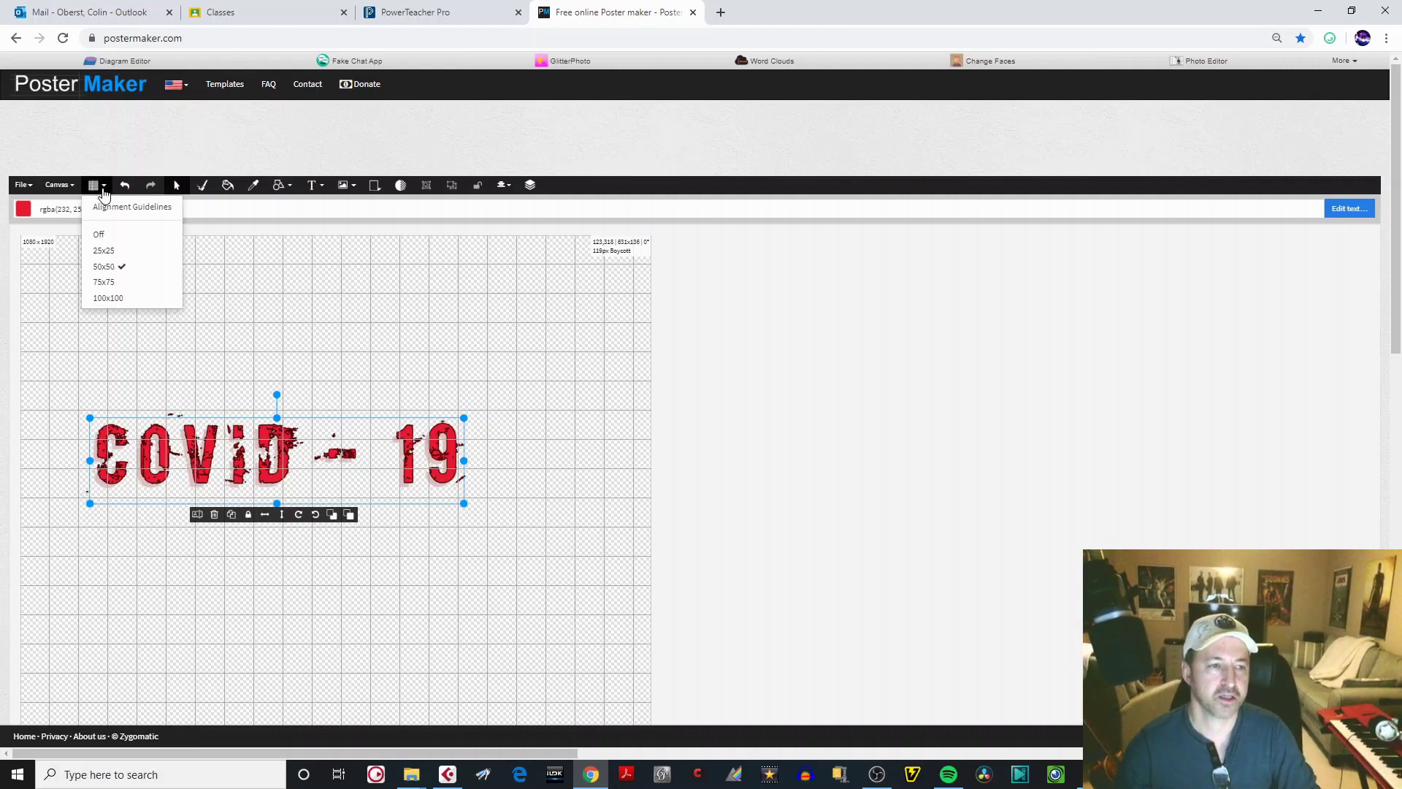
{"action": "left_click", "coordinate": [124, 298]}
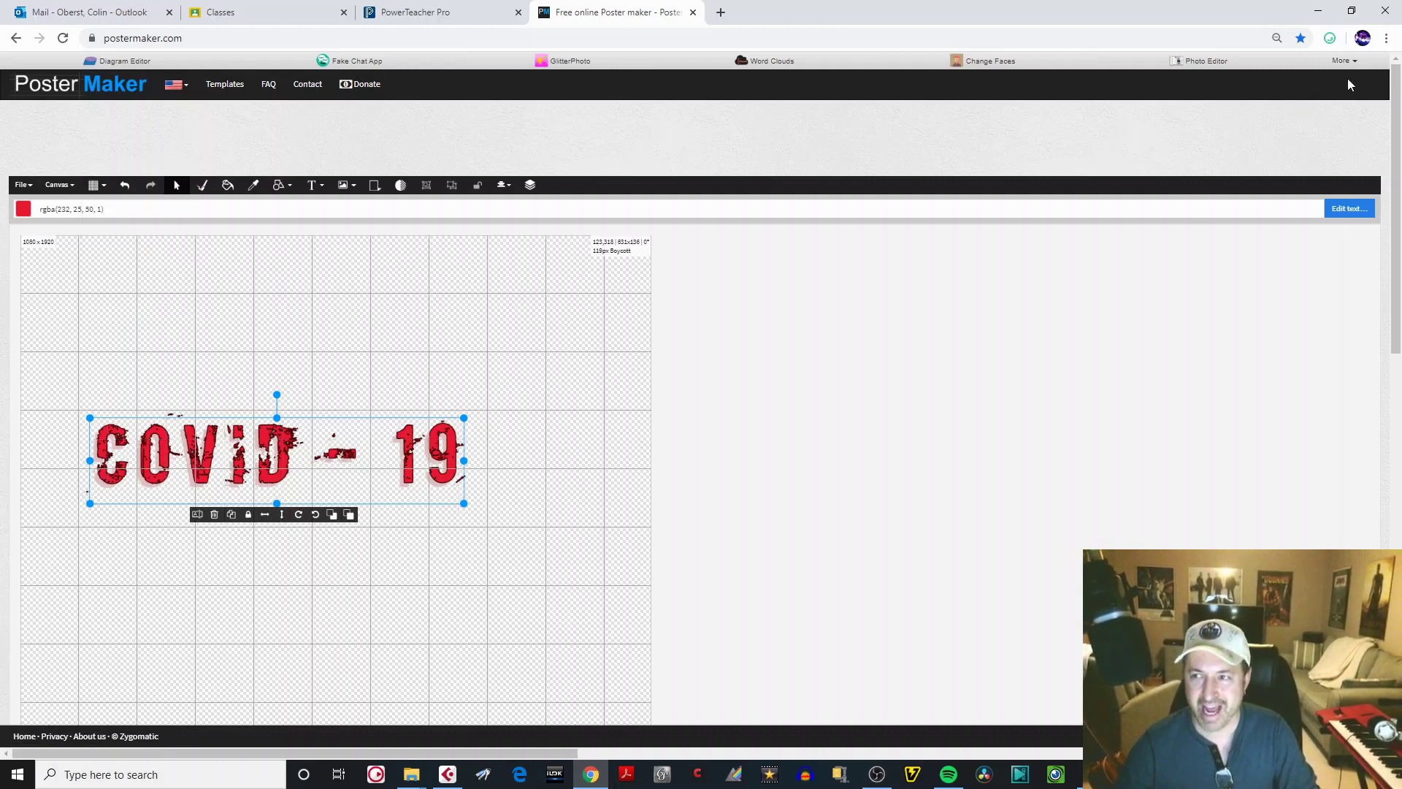
- With the page at 33% so the whole poster fits, reposition the "COVID - 19" text and scale it up to nearly the canvas width
{"action": "left_click", "coordinate": [1386, 40]}
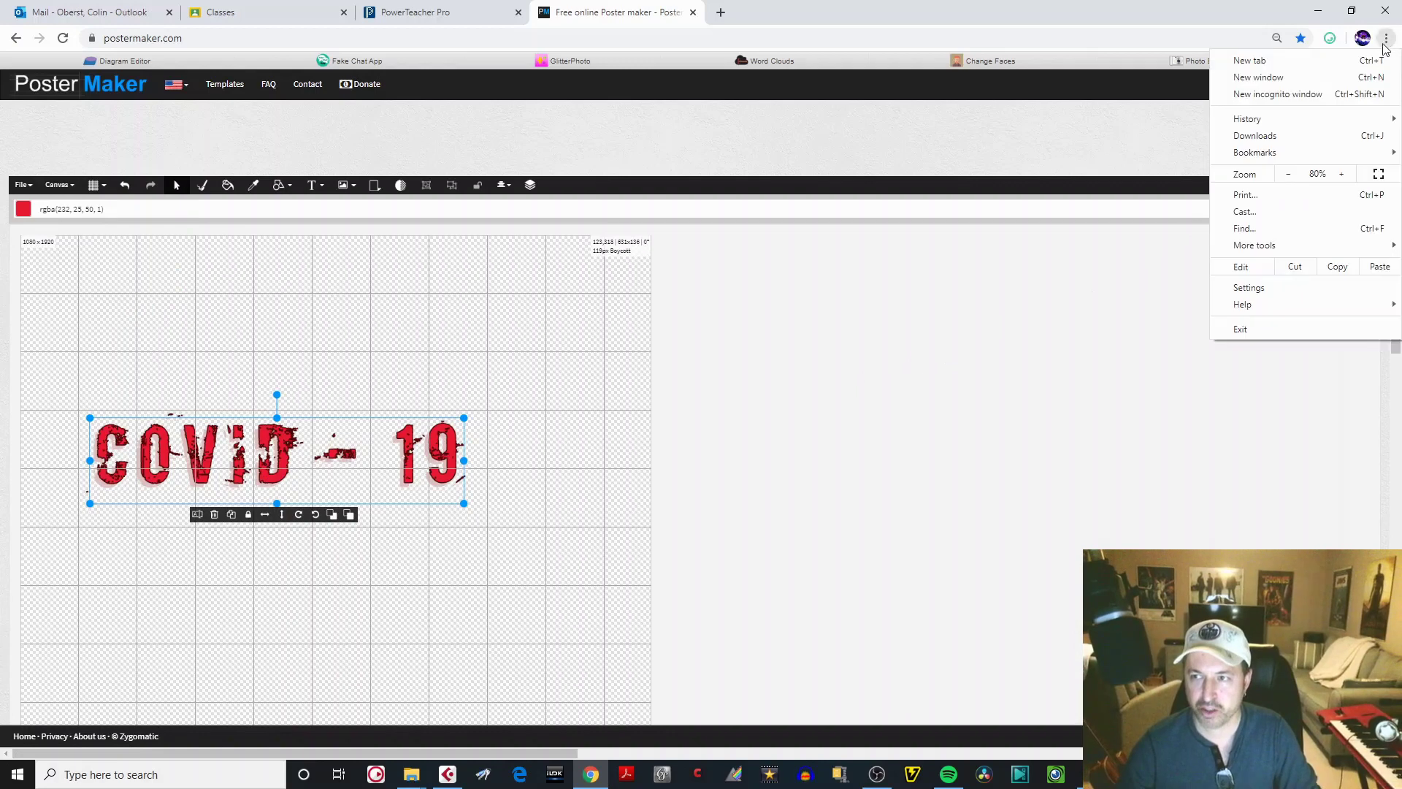
{"action": "left_click", "coordinate": [1287, 175]}
{"action": "left_click", "coordinate": [1287, 175]}
{"action": "left_click", "coordinate": [1287, 176]}
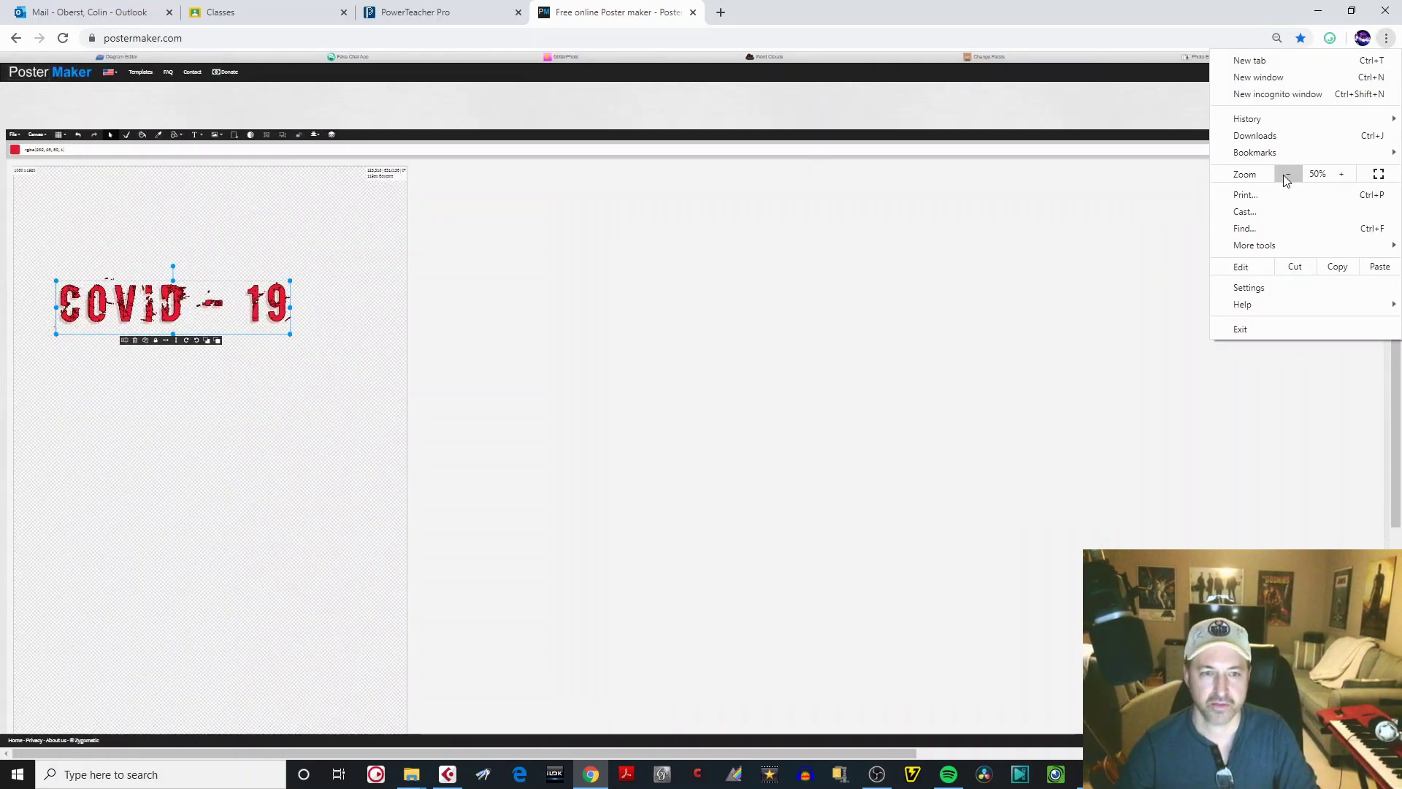
{"action": "left_click", "coordinate": [1287, 175]}
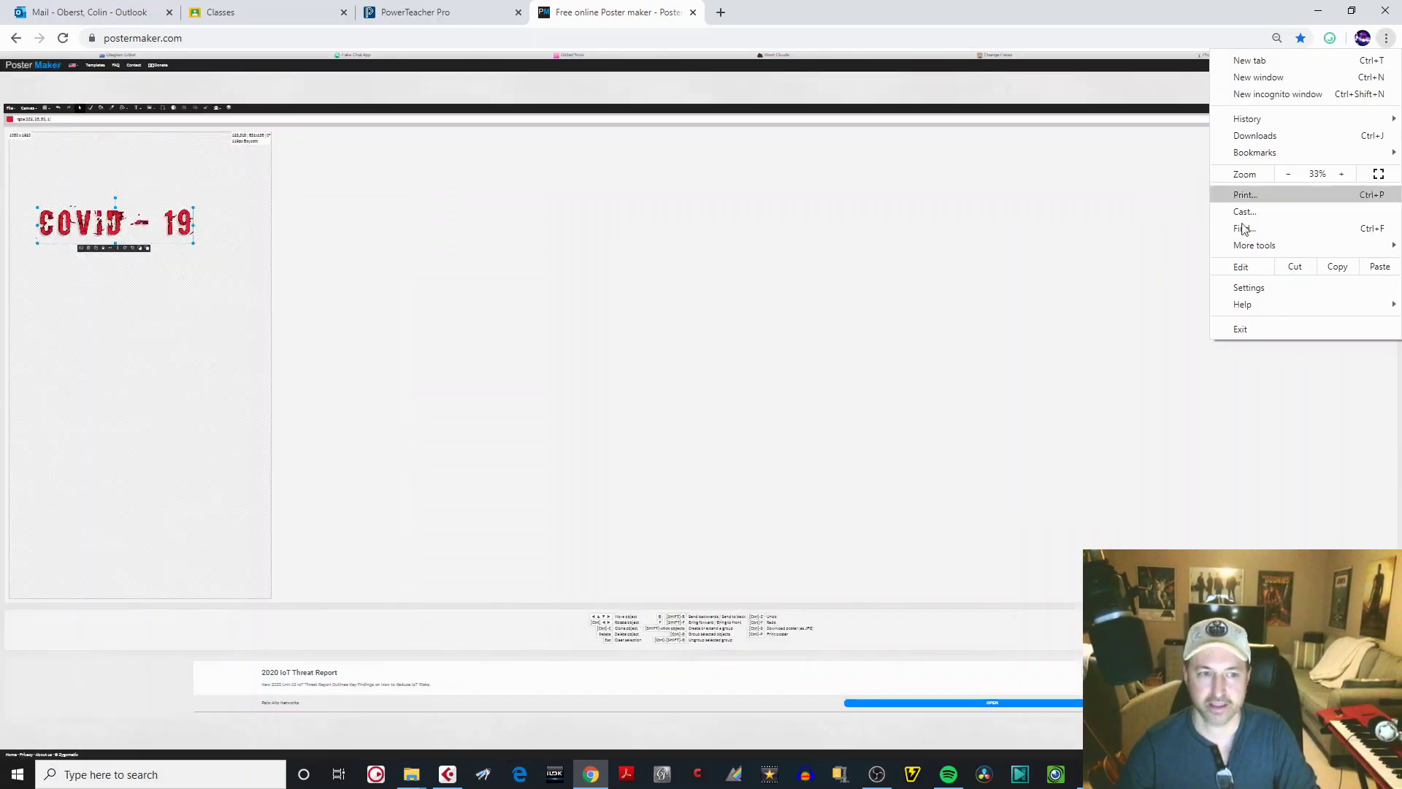
{"action": "left_click", "coordinate": [102, 225]}
{"action": "left_click_drag", "start_coordinate": [100, 223], "coordinate": [89, 289]}
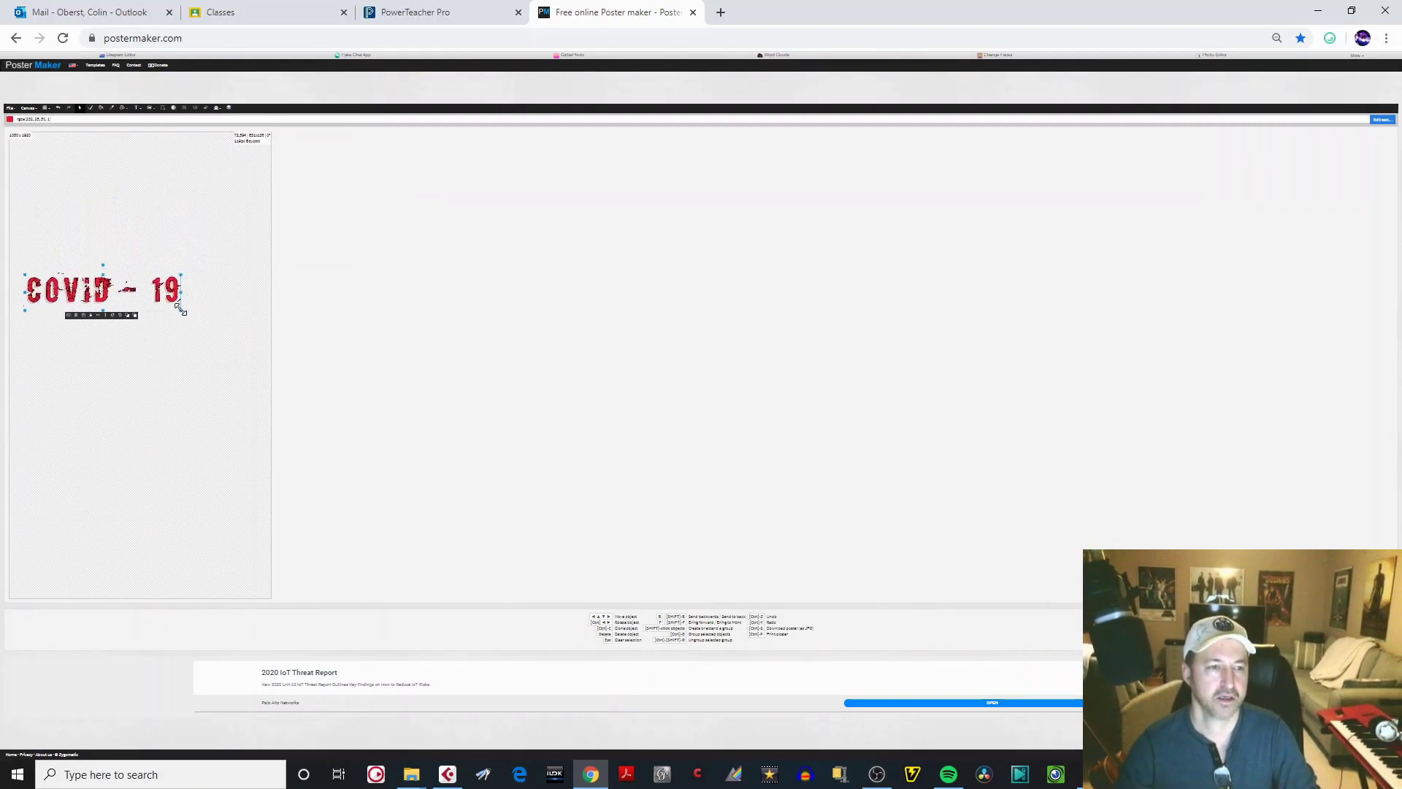
{"action": "left_click_drag", "start_coordinate": [185, 314], "coordinate": [233, 349]}
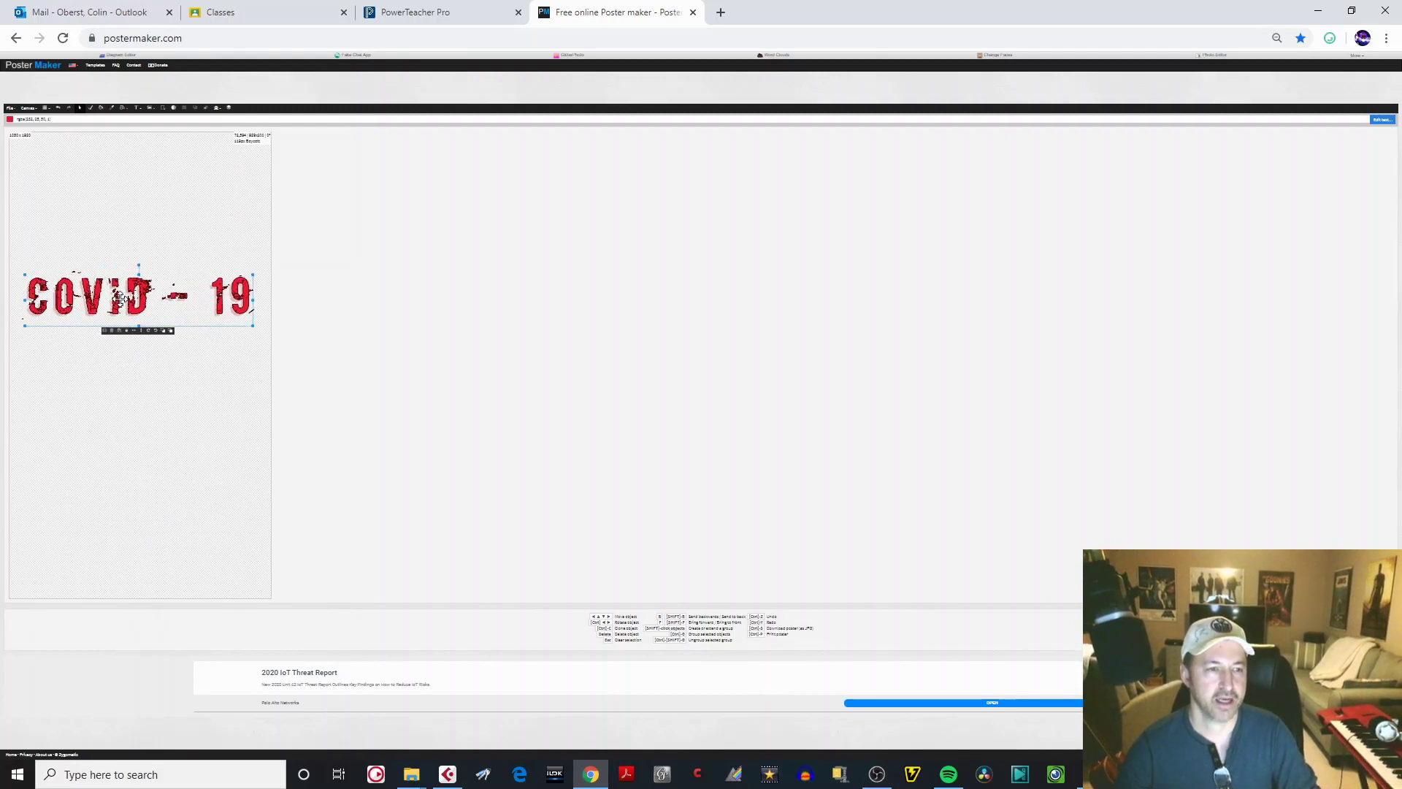
{"action": "left_click_drag", "start_coordinate": [121, 298], "coordinate": [119, 302]}
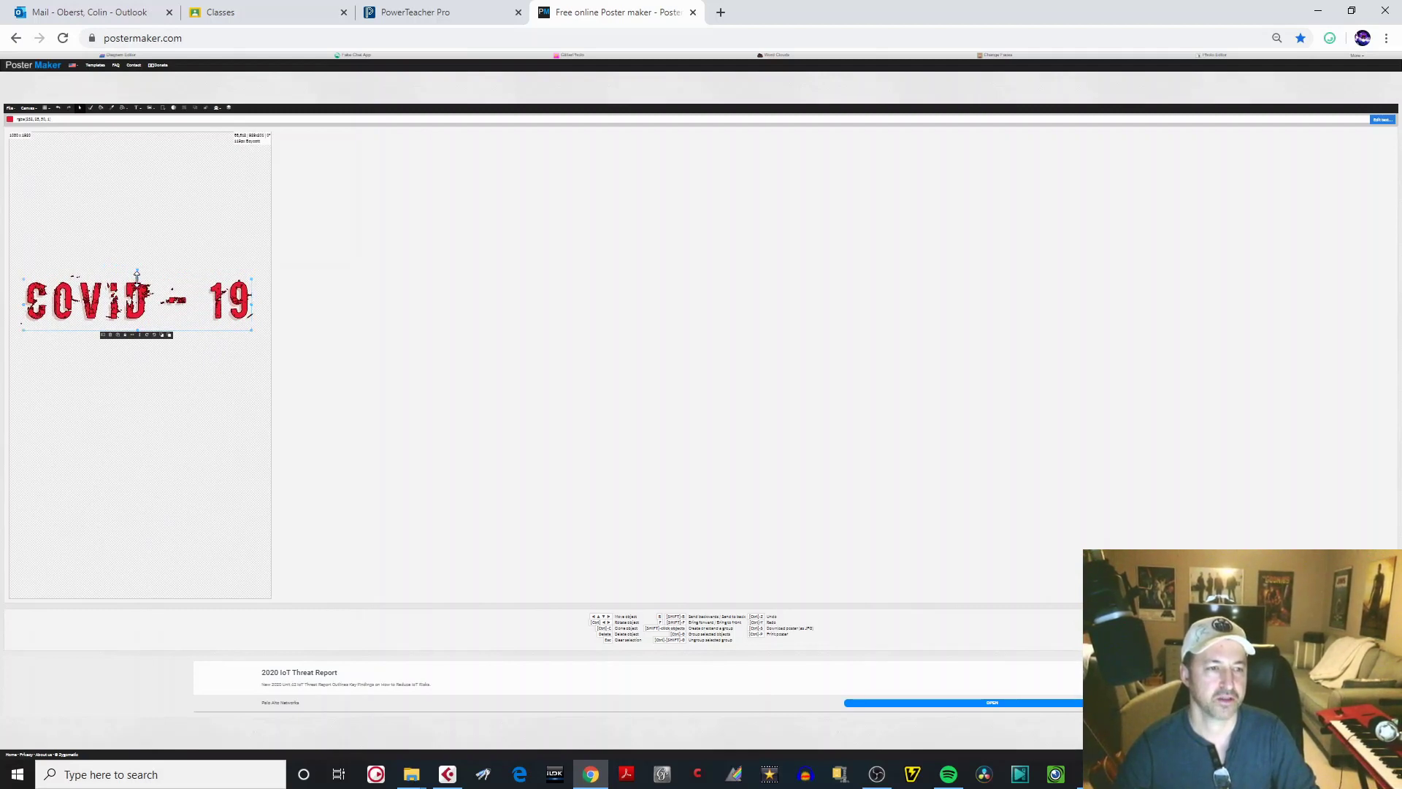
- Stretch the "COVID - 19" text upward to make its letters taller, and deselect it
{"action": "left_click_drag", "start_coordinate": [136, 276], "coordinate": [139, 249]}
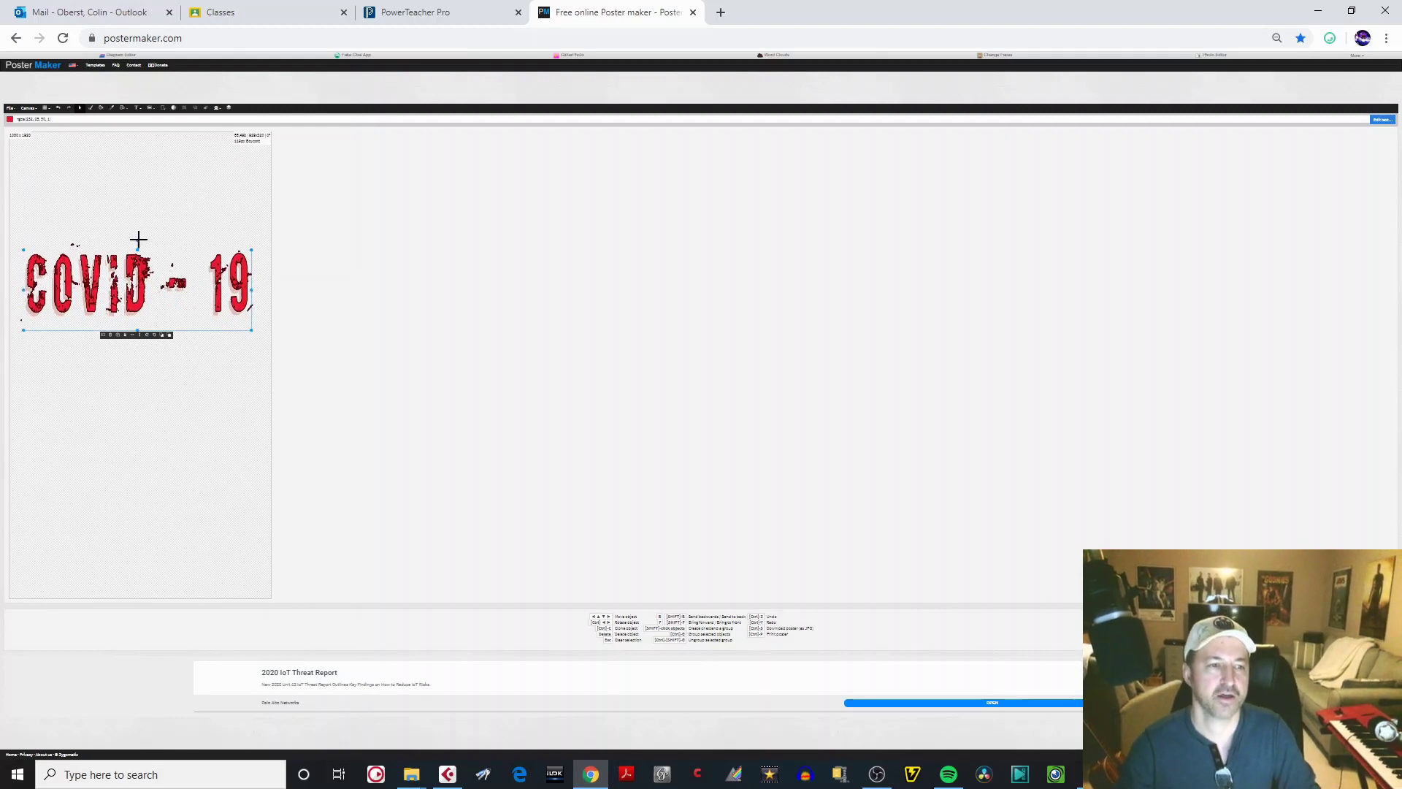
{"action": "mouse_move", "coordinate": [137, 240]}
{"action": "left_mouse_down"}
{"action": "mouse_move", "coordinate": [163, 241]}
{"action": "mouse_move", "coordinate": [136, 240]}
{"action": "left_mouse_up"}
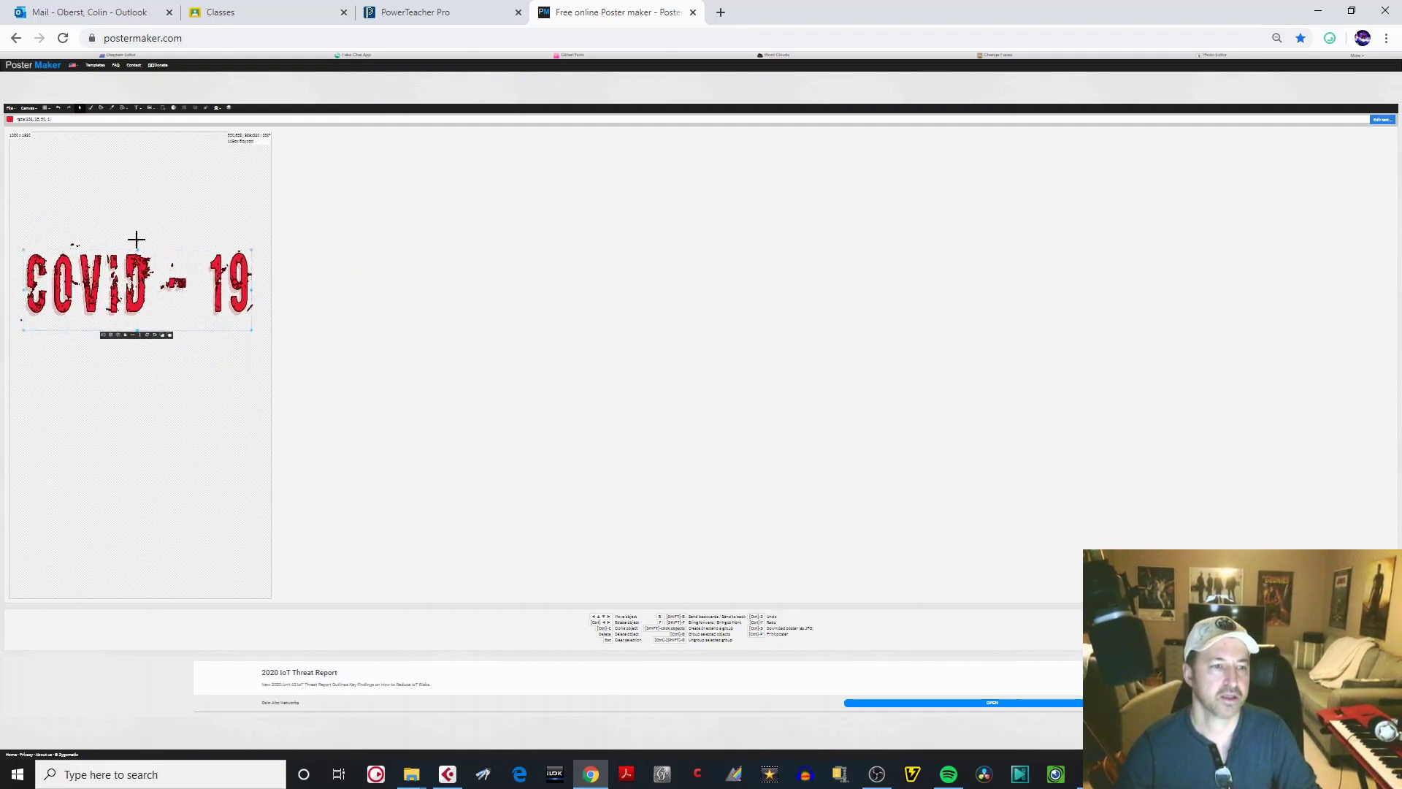
{"action": "left_click", "coordinate": [189, 219]}
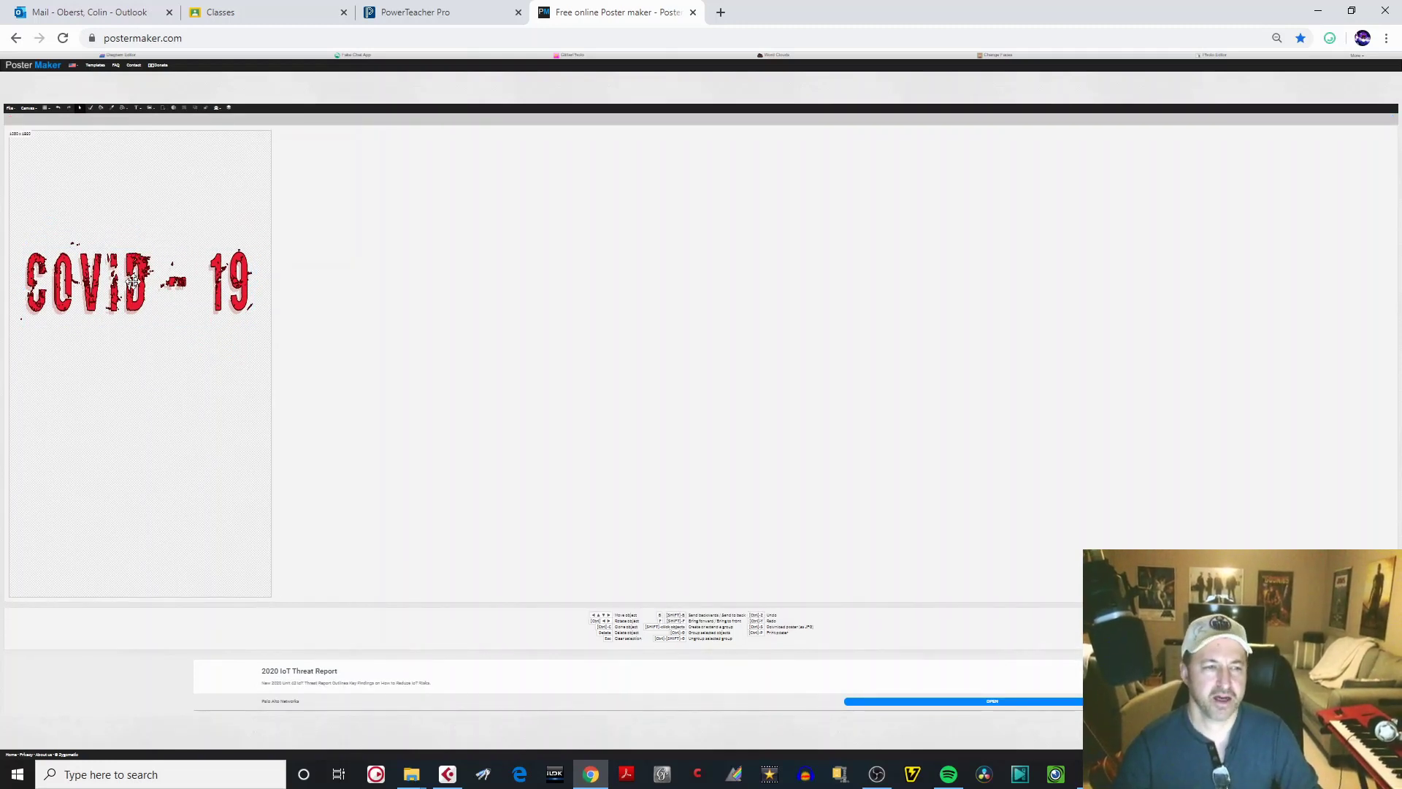
- Shift the "COVID - 19" text slightly right to center it horizontally on the canvas, check the alignment options, and deselect the text
{"action": "left_click", "coordinate": [1386, 38]}
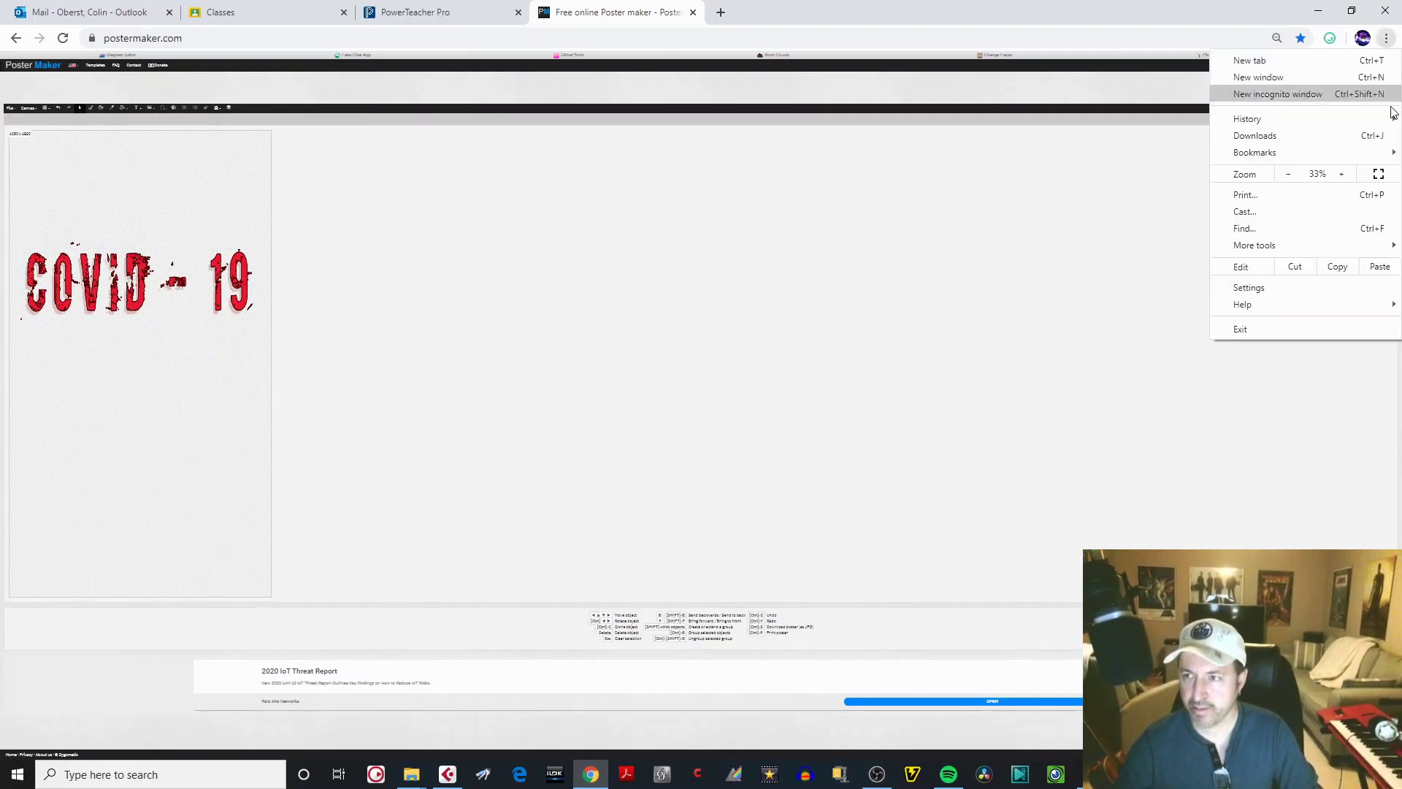
{"action": "left_click", "coordinate": [1344, 177]}
{"action": "left_click", "coordinate": [1344, 177]}
{"action": "left_click", "coordinate": [1344, 177]}
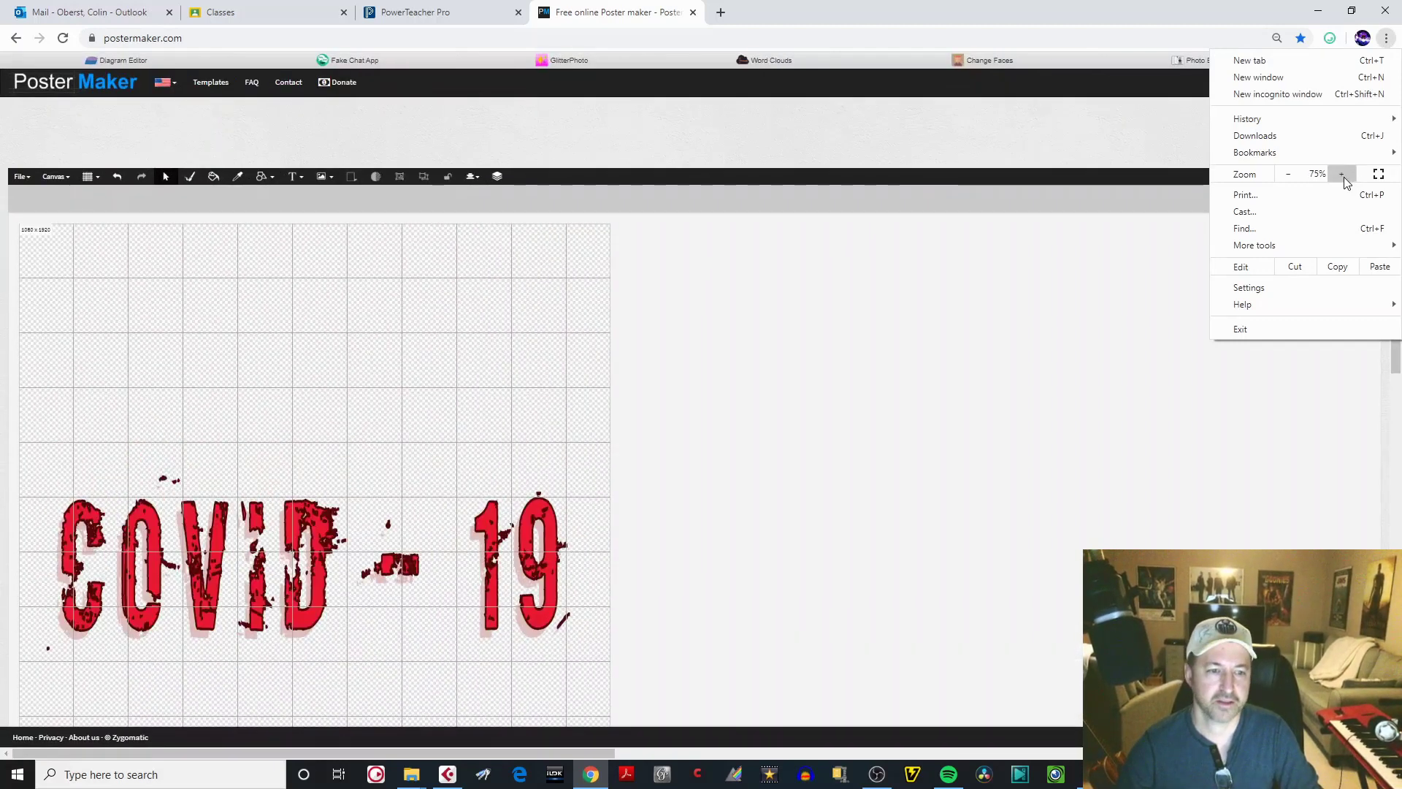
{"action": "left_click", "coordinate": [1338, 384]}
{"action": "left_click_drag", "start_coordinate": [1399, 344], "coordinate": [1399, 407]}
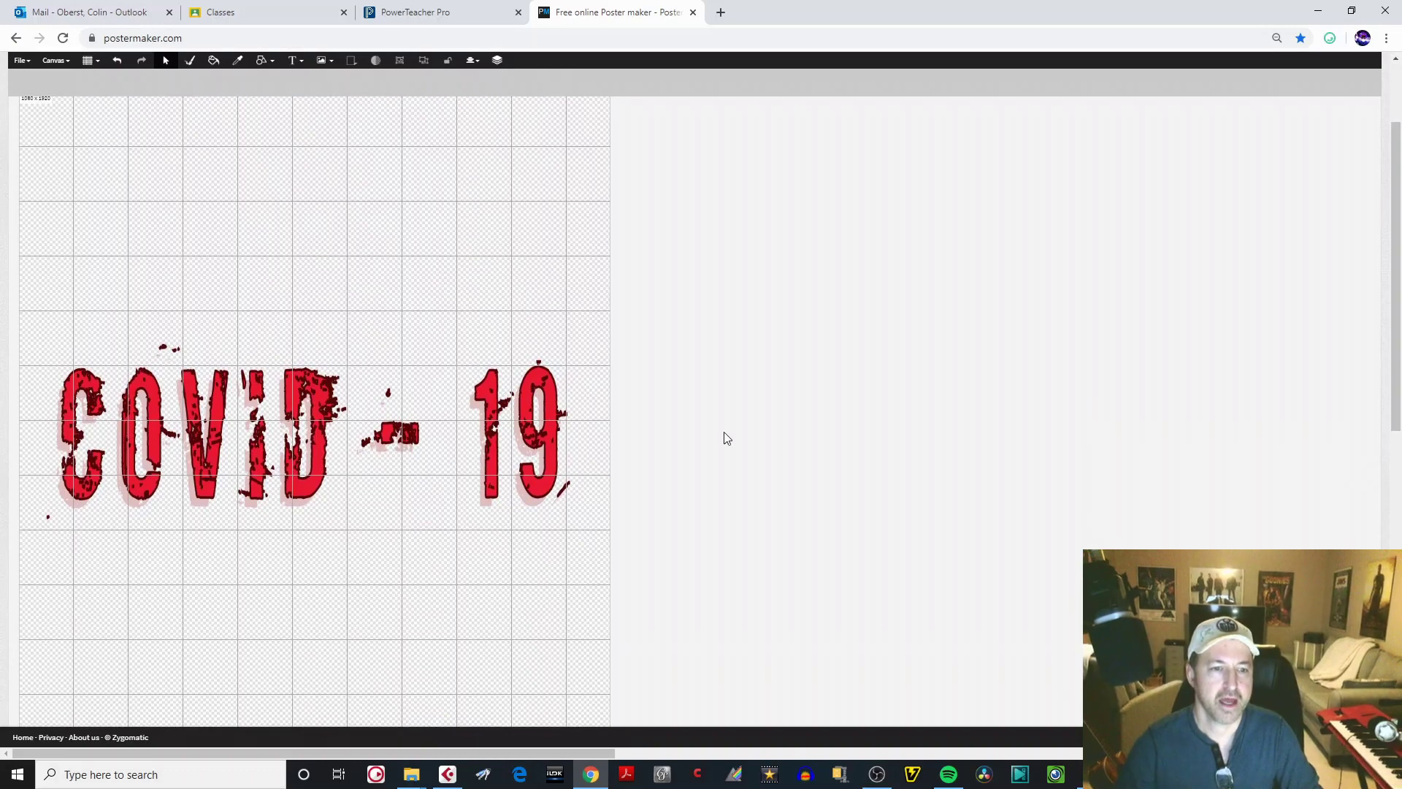
{"action": "left_click", "coordinate": [293, 393]}
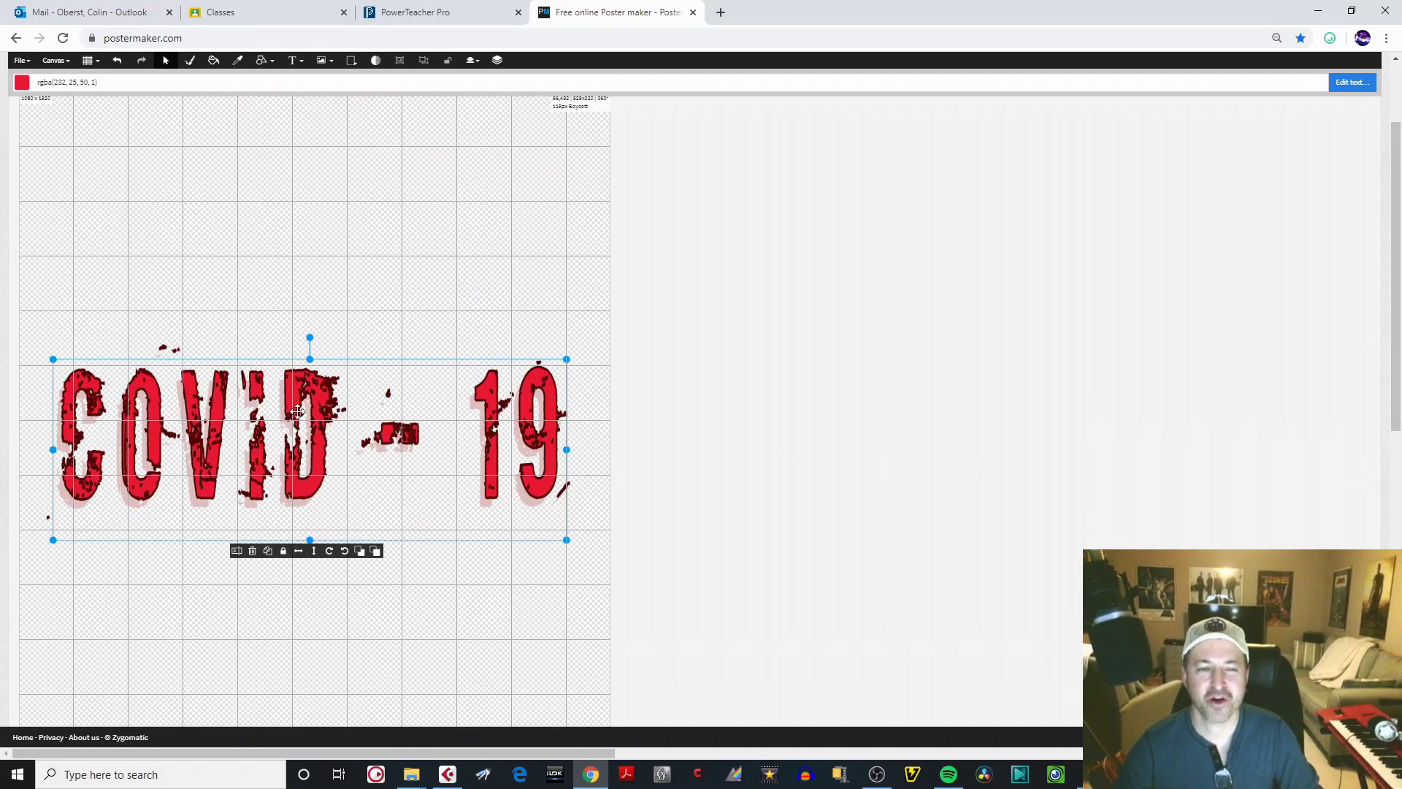
{"action": "left_click", "coordinate": [479, 68]}
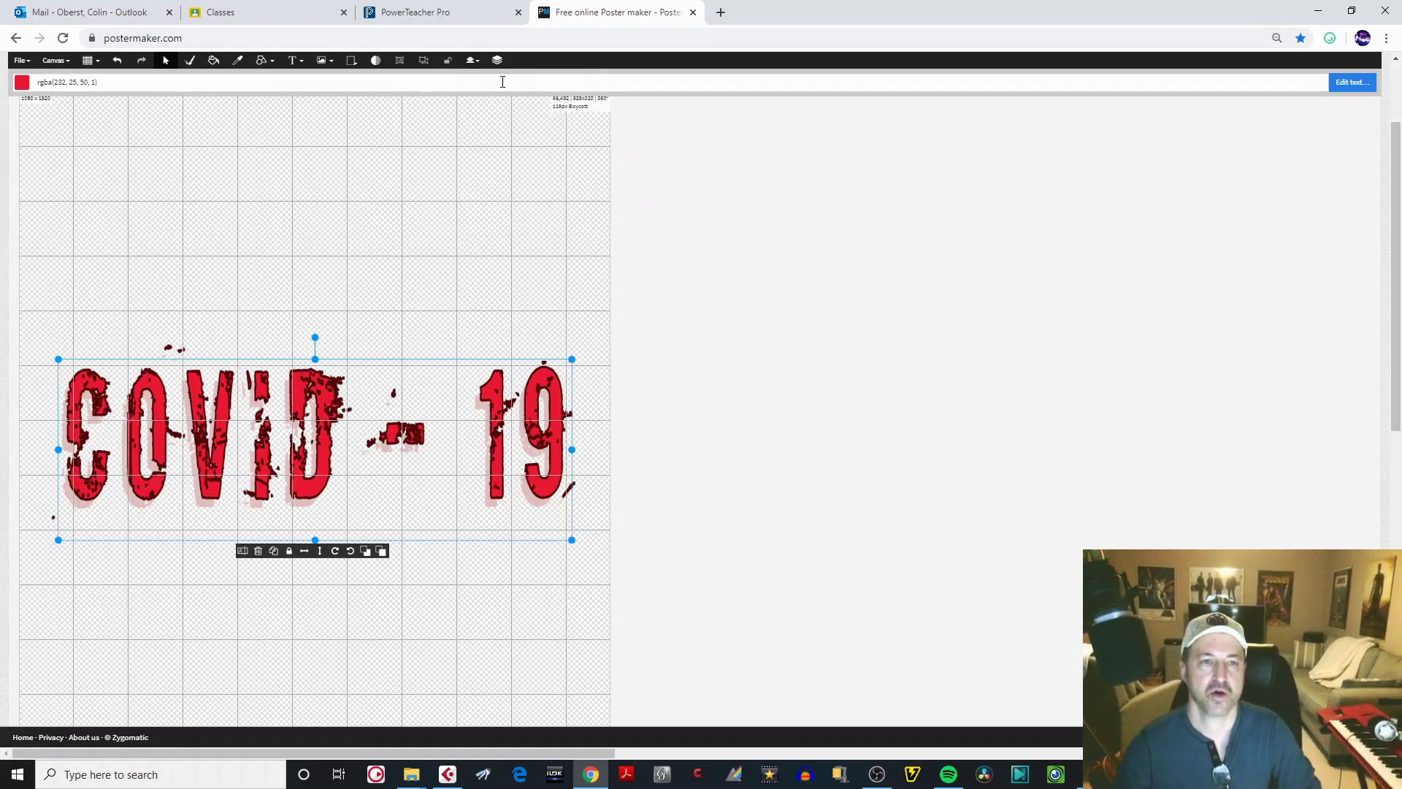
{"action": "left_click", "coordinate": [472, 61]}
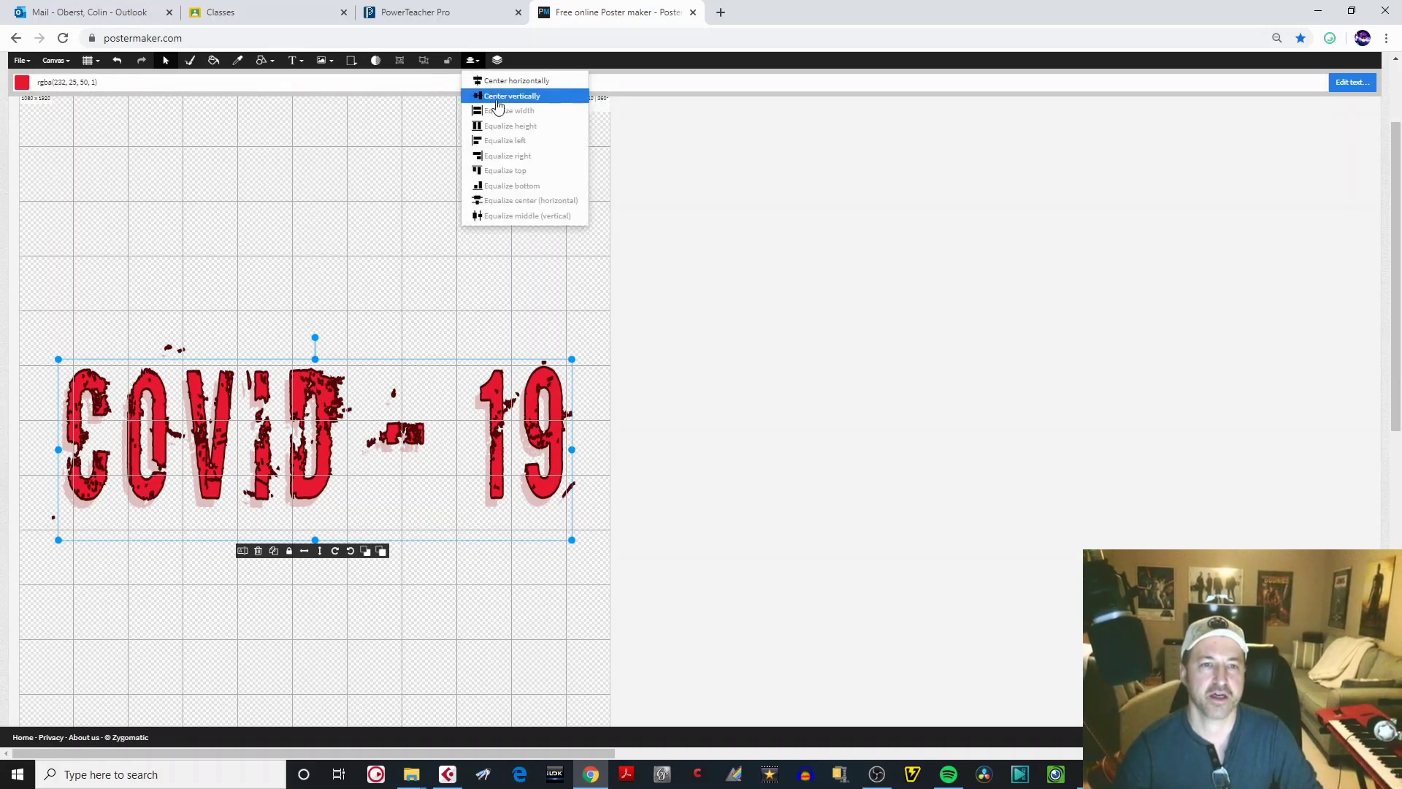
{"action": "left_click", "coordinate": [631, 102]}
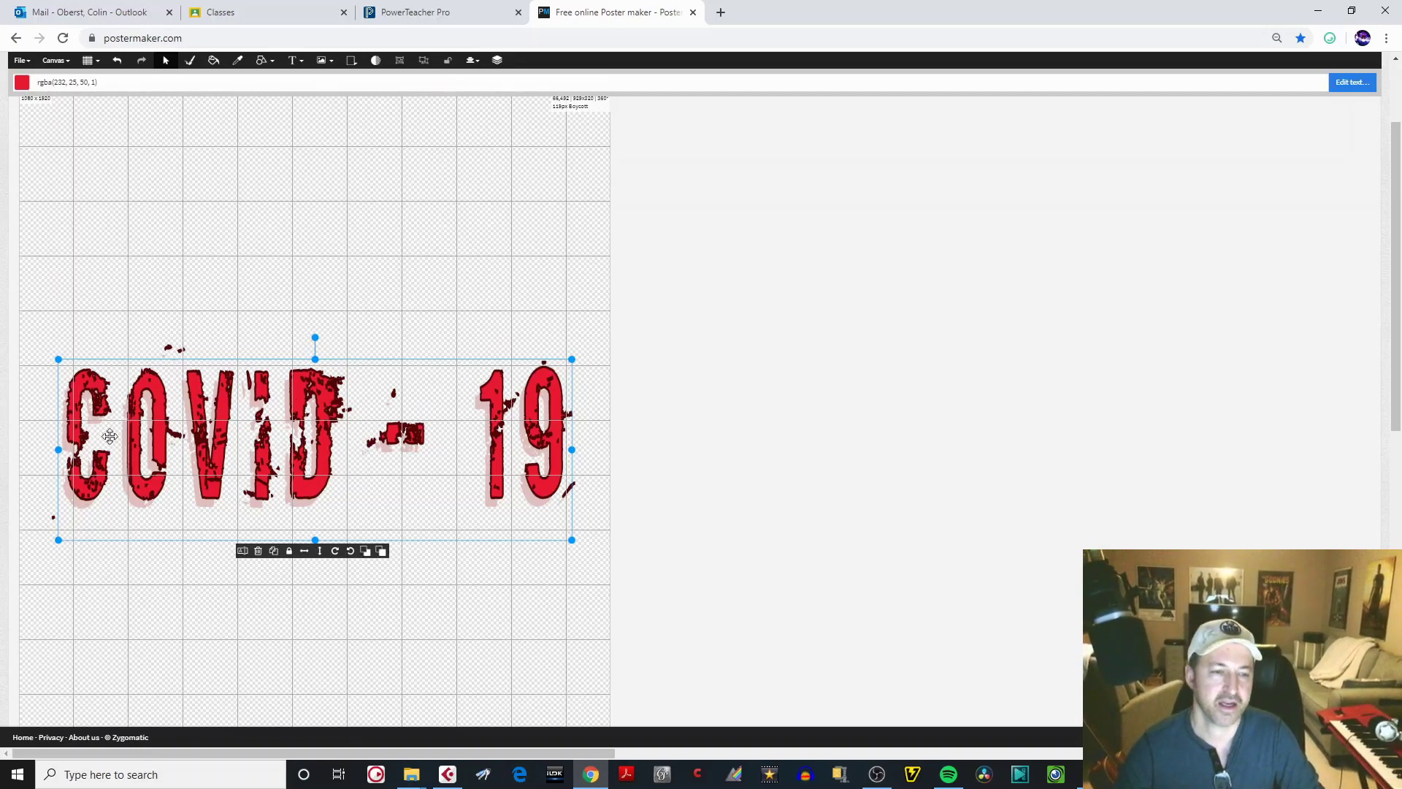
{"action": "left_click", "coordinate": [601, 331]}
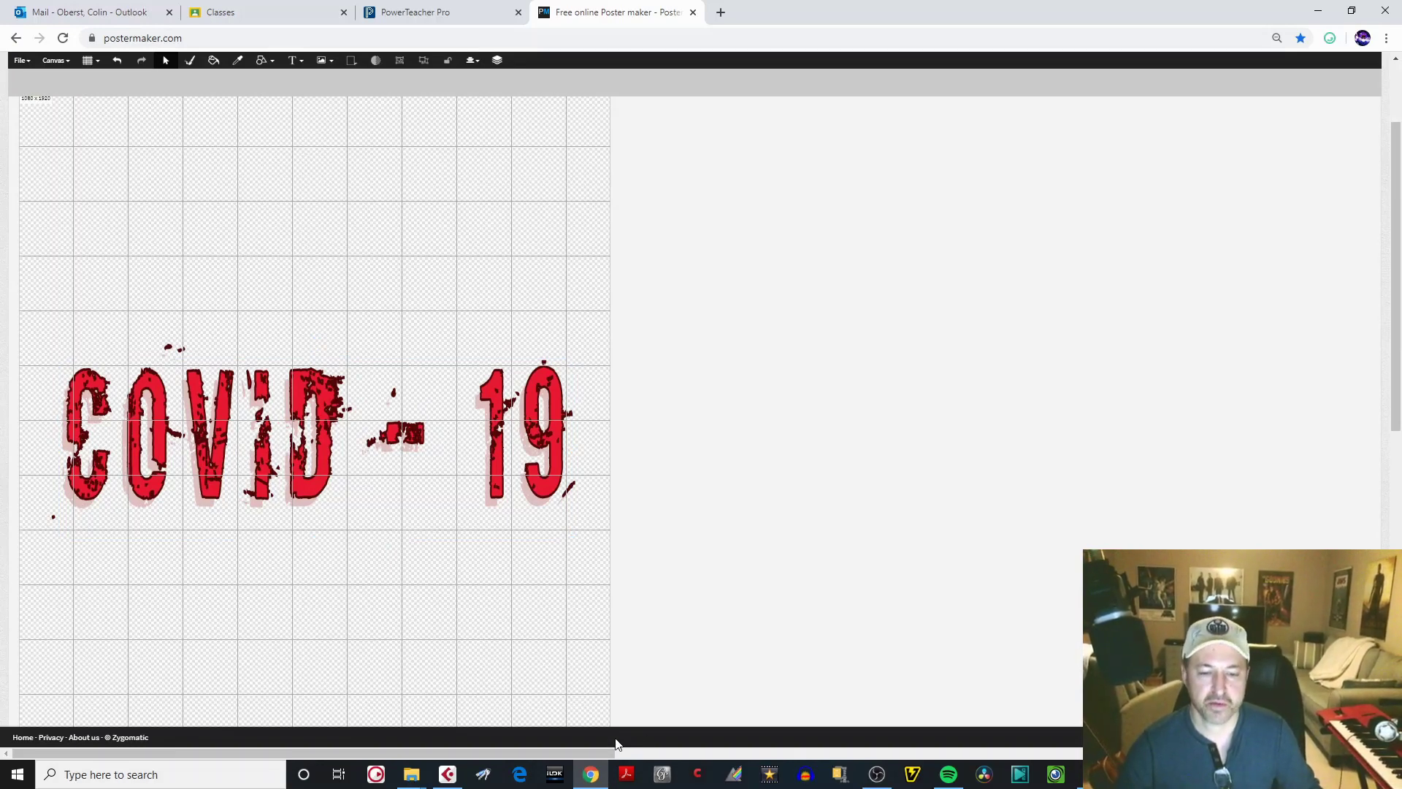
- Check the Harry Potter poster's title layout in Photos, and add a new text reading "THE MOVIE" to the poster in Poster Maker
{"action": "left_click", "coordinate": [1079, 776]}
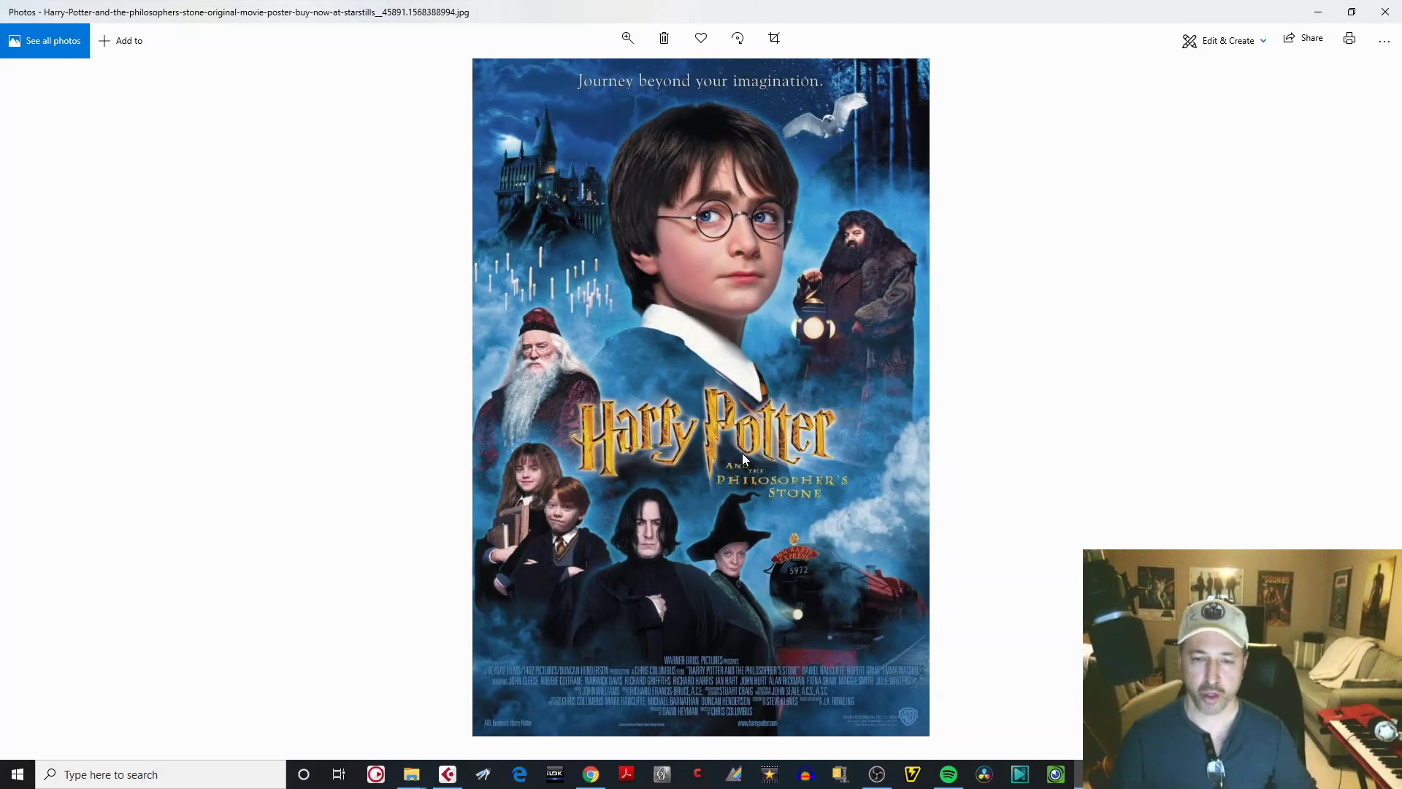
{"action": "left_click", "coordinate": [1318, 12]}
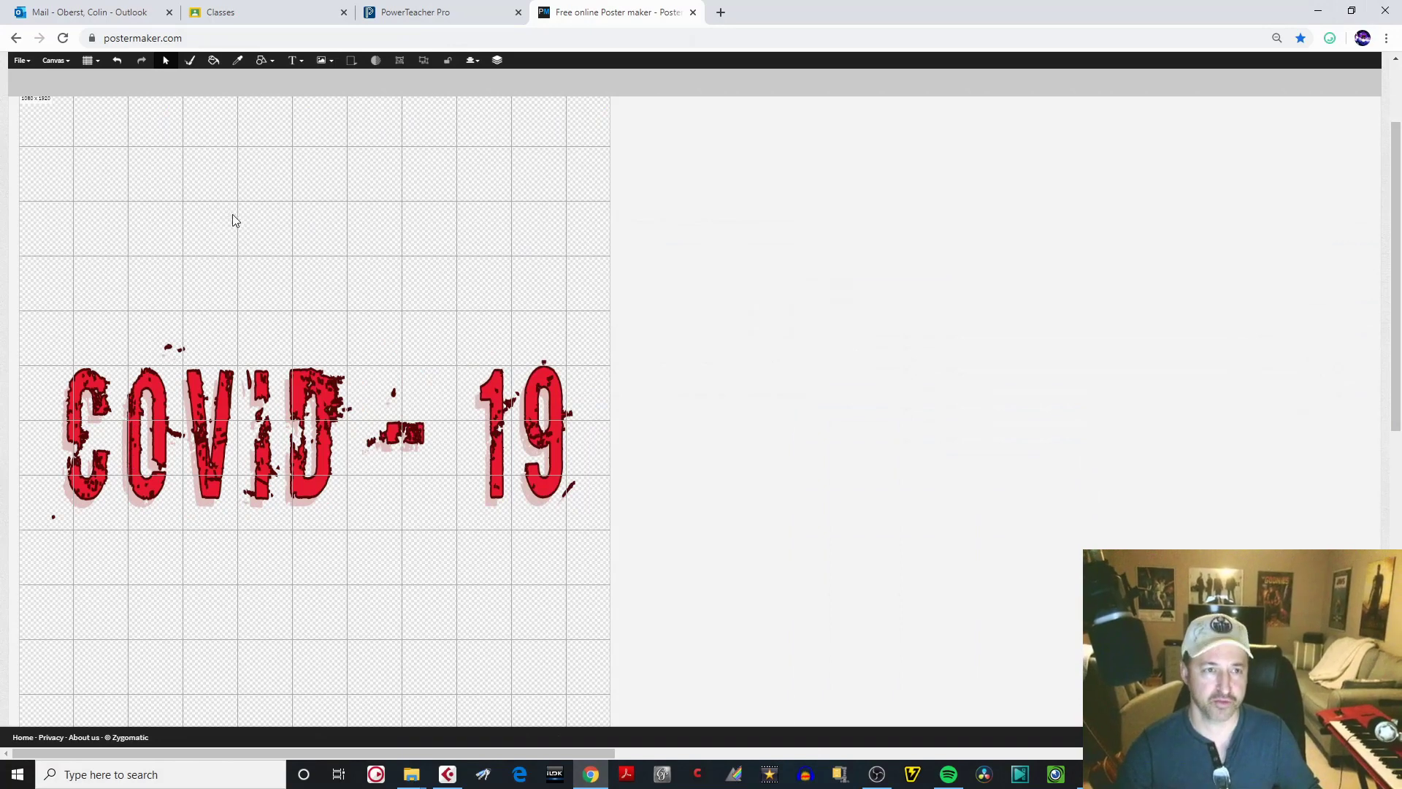
{"action": "left_click", "coordinate": [299, 64]}
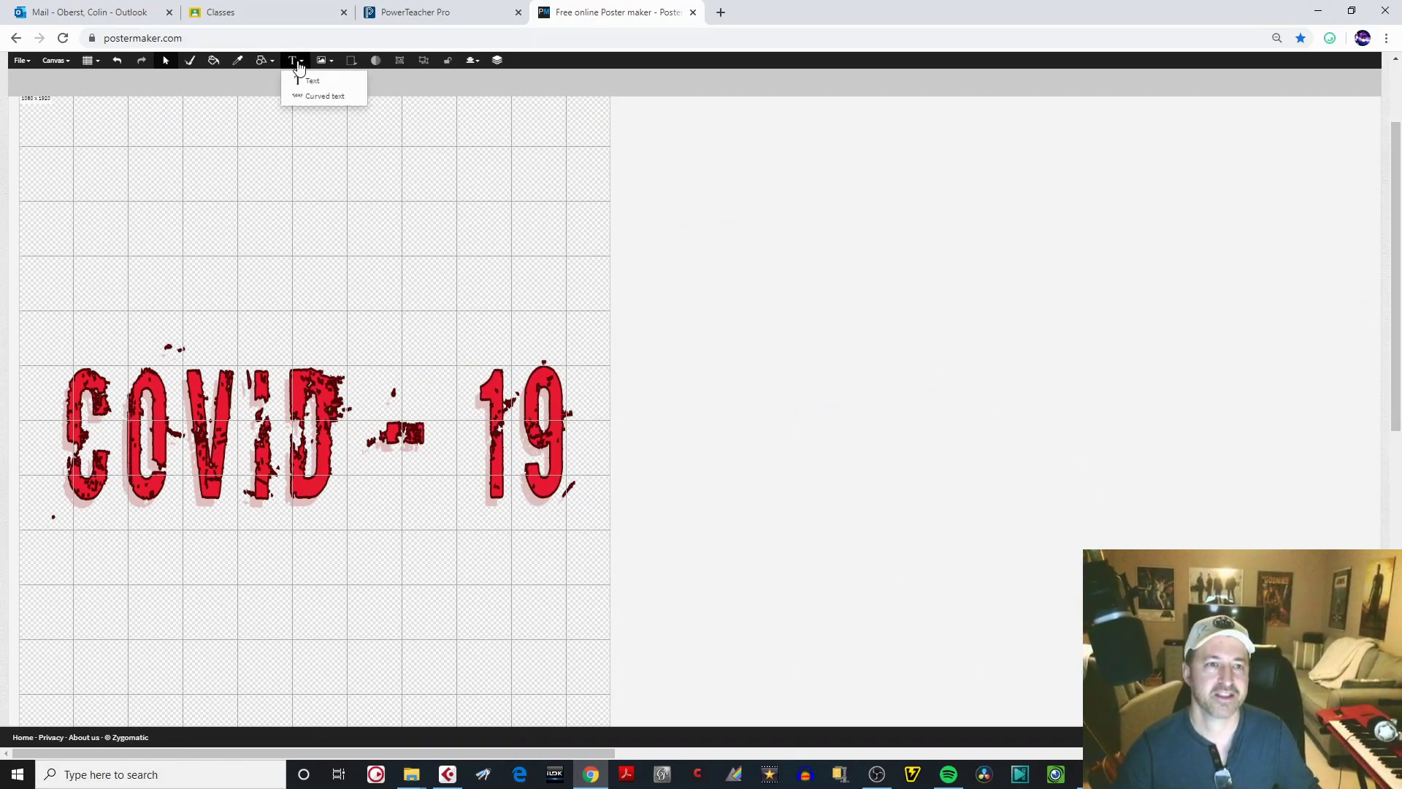
{"action": "left_click", "coordinate": [314, 81]}
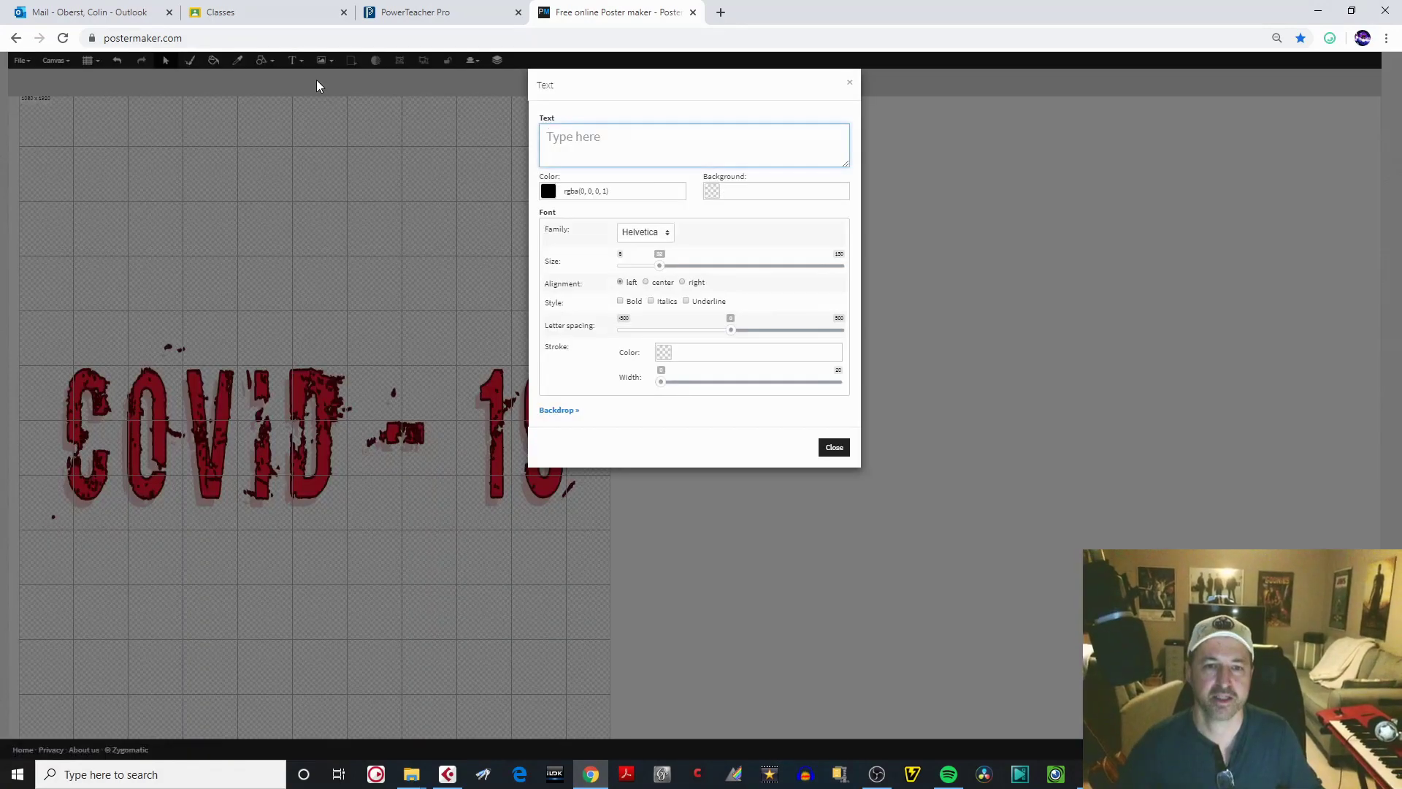
{"action": "type", "text": "T"}
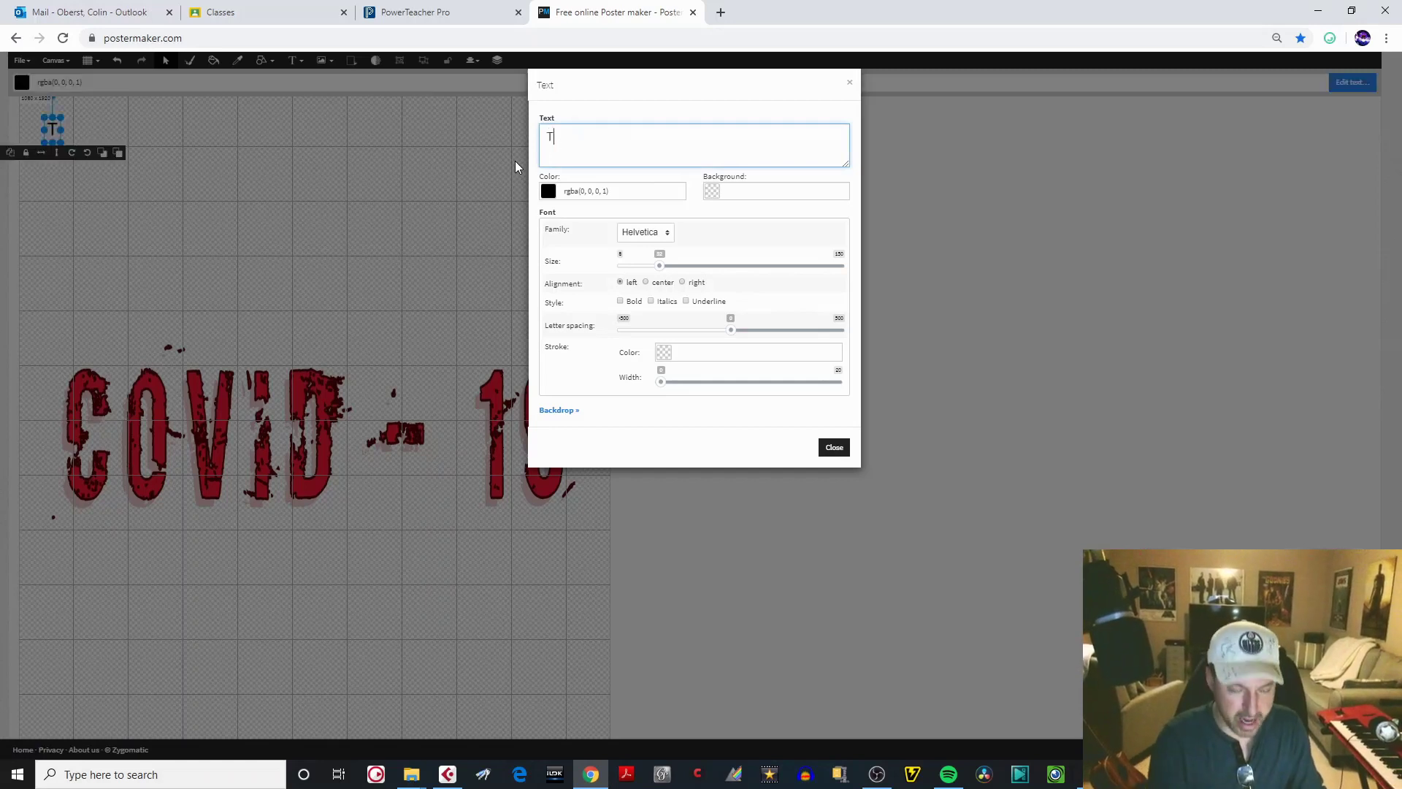
{"action": "type", "text": "HE MOVIE"}
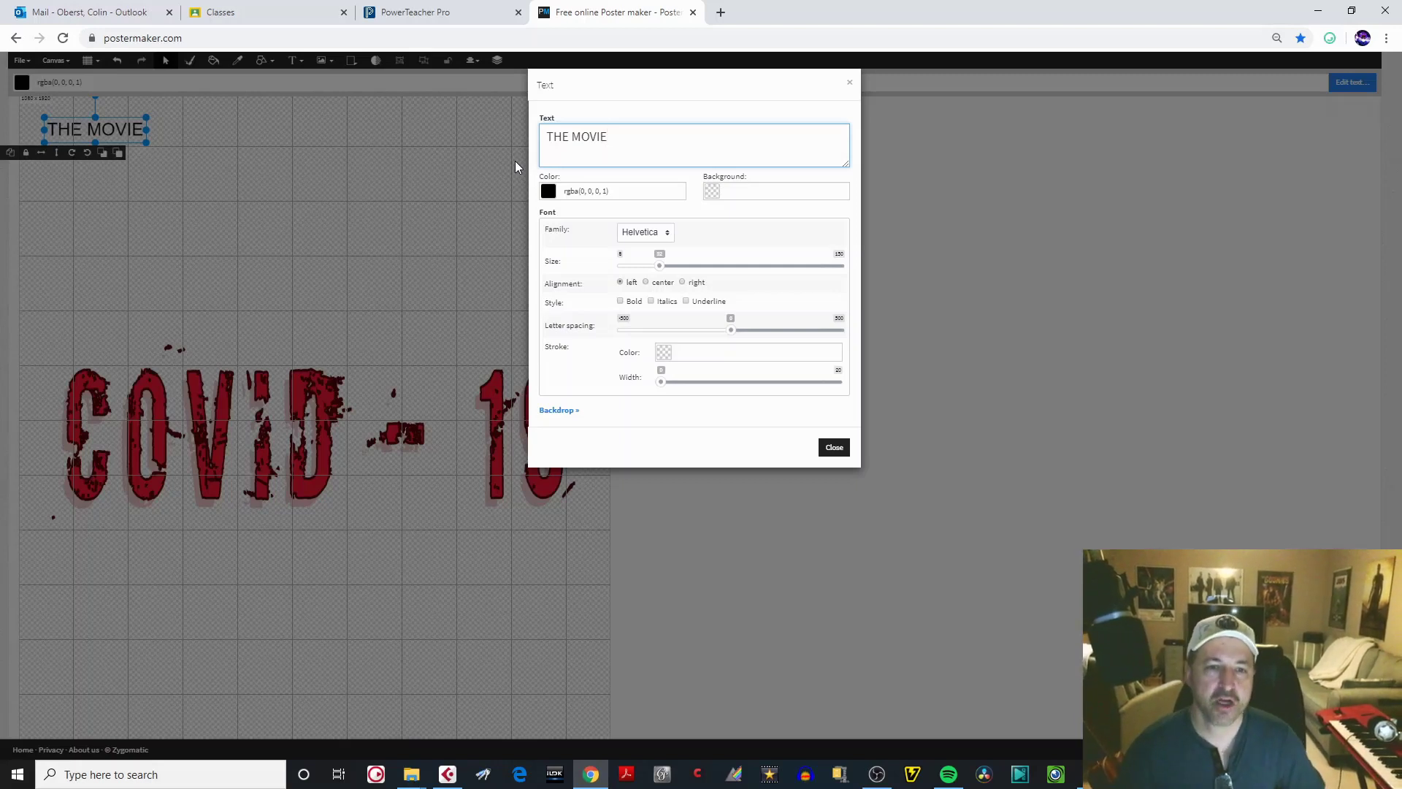
- Set the "THE MOVIE" text color to red, rgba(237, 23, 23, 1), and its font to FasterOne
{"action": "left_click", "coordinate": [548, 191]}
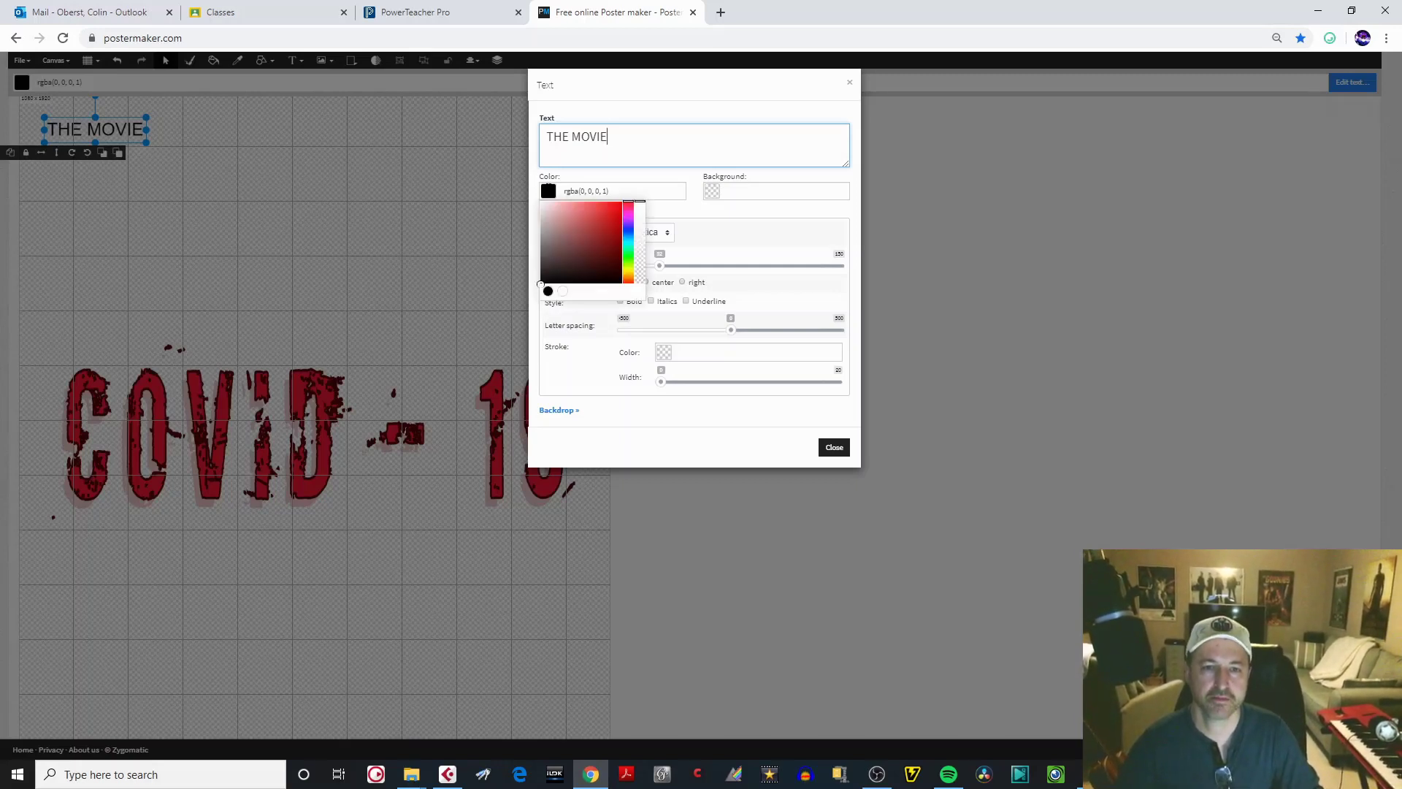
{"action": "left_click", "coordinate": [614, 208]}
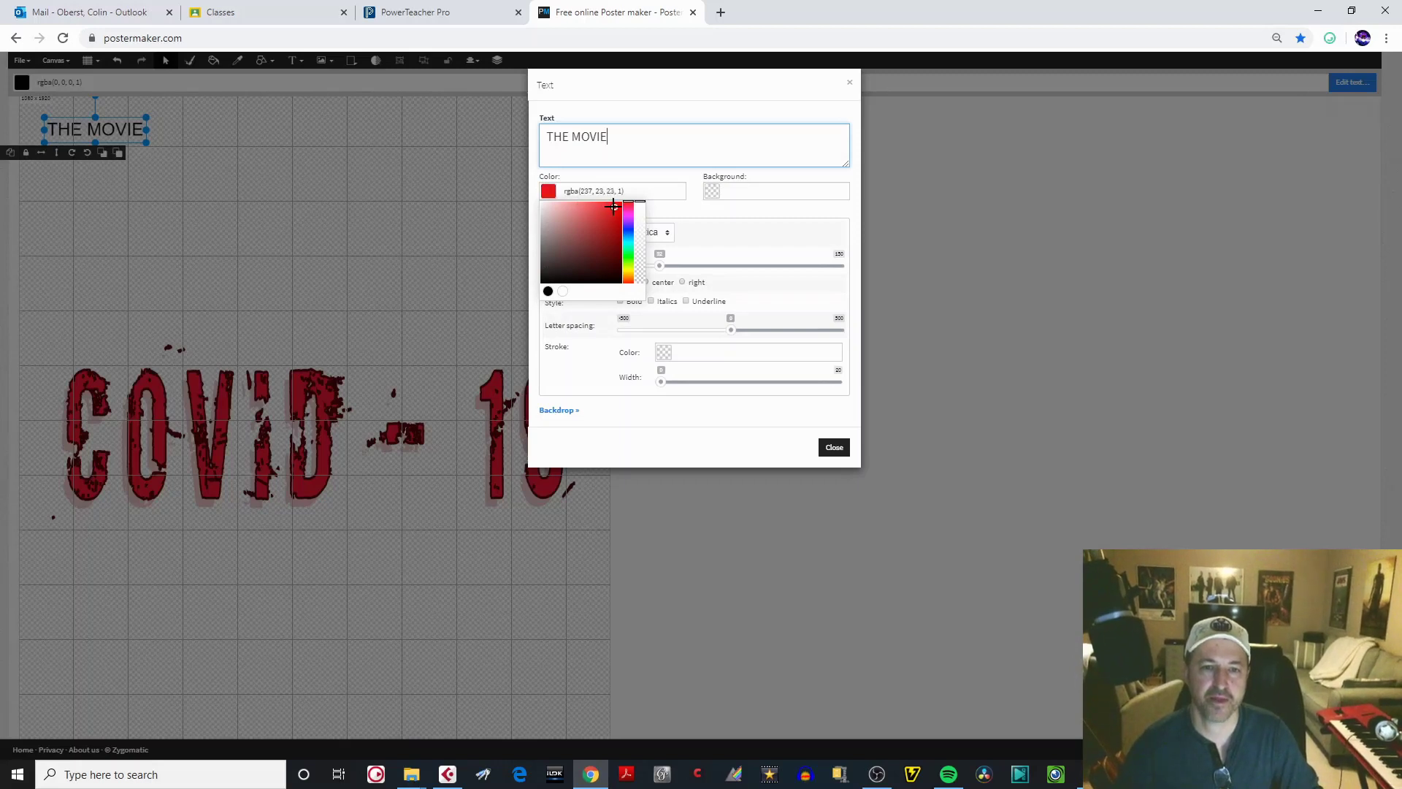
{"action": "left_click", "coordinate": [700, 210]}
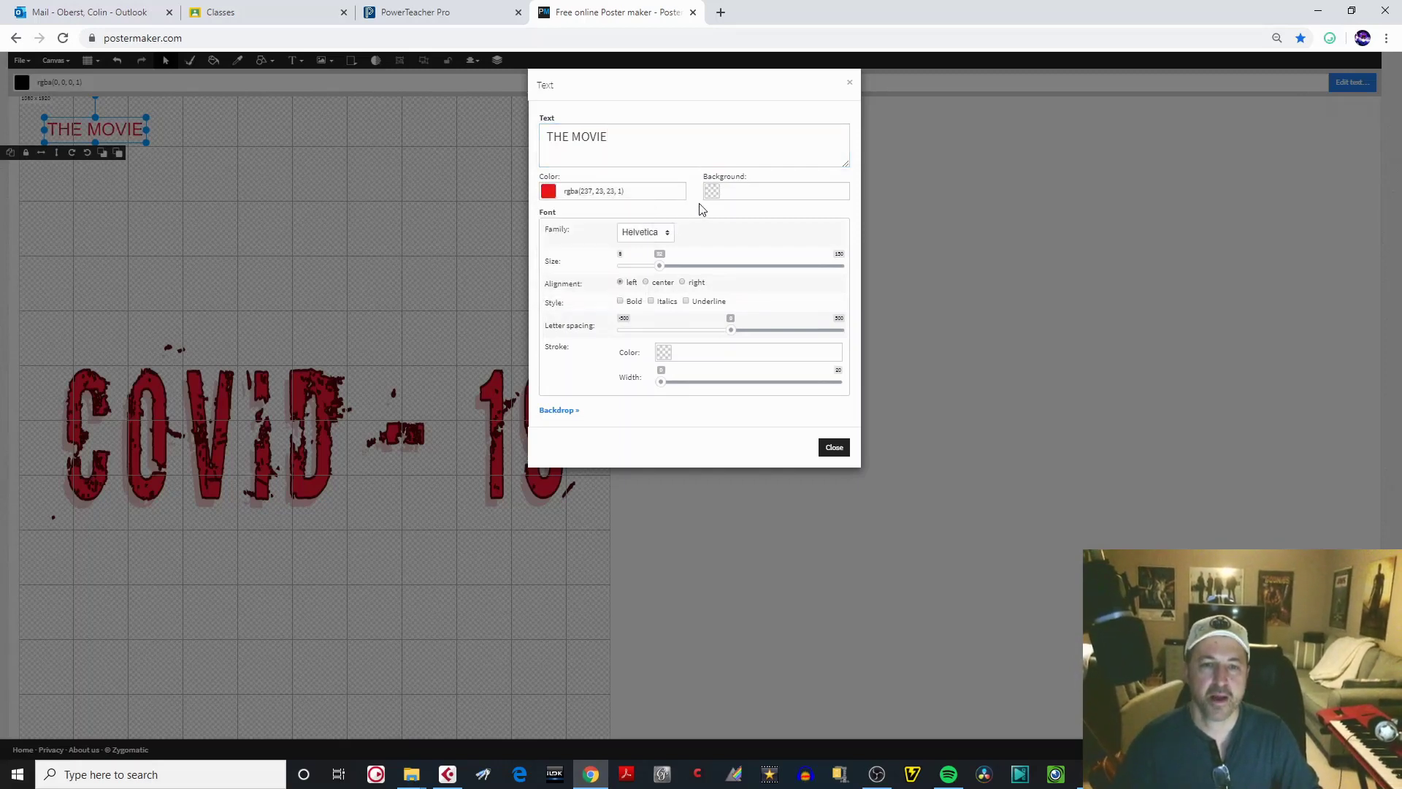
{"action": "left_click", "coordinate": [656, 233]}
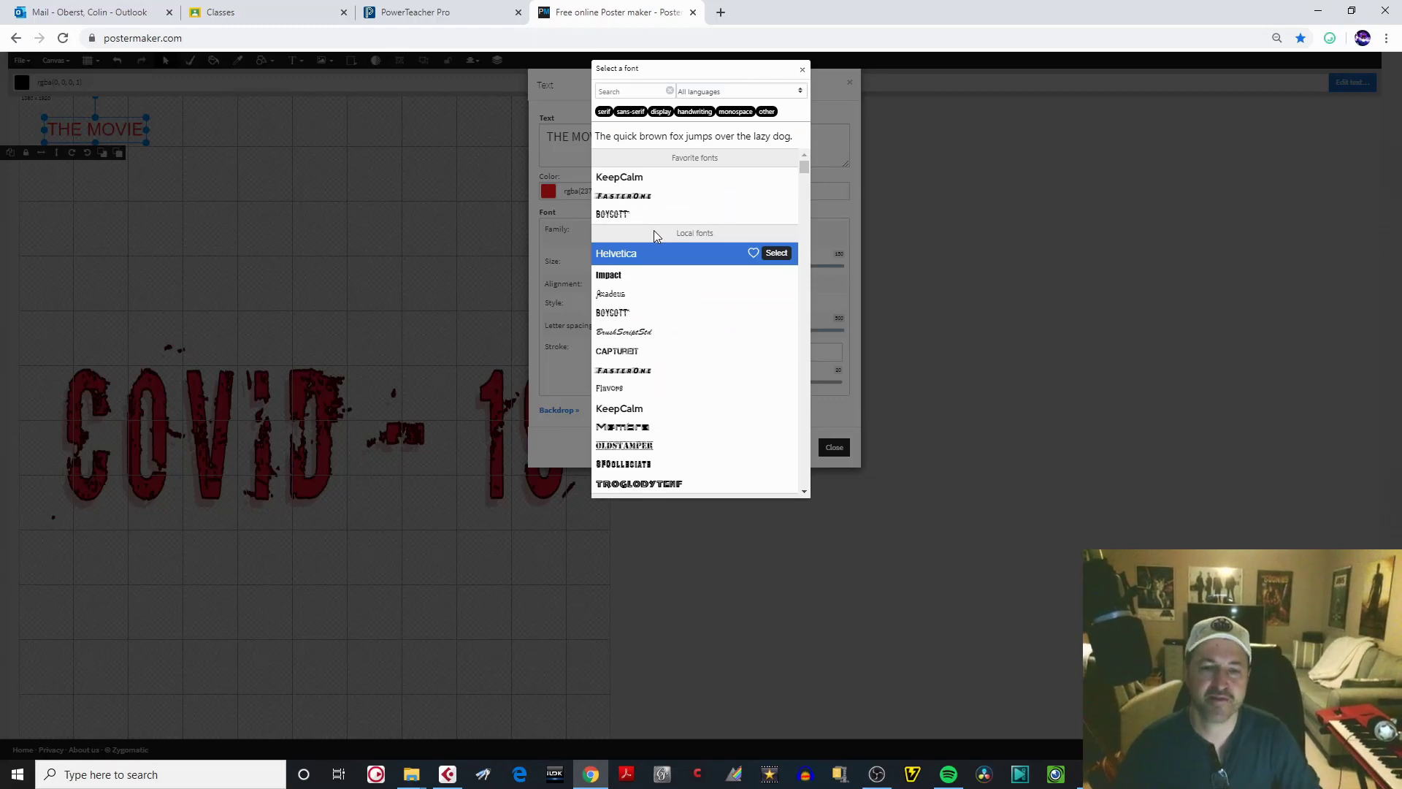
{"action": "left_click", "coordinate": [650, 373]}
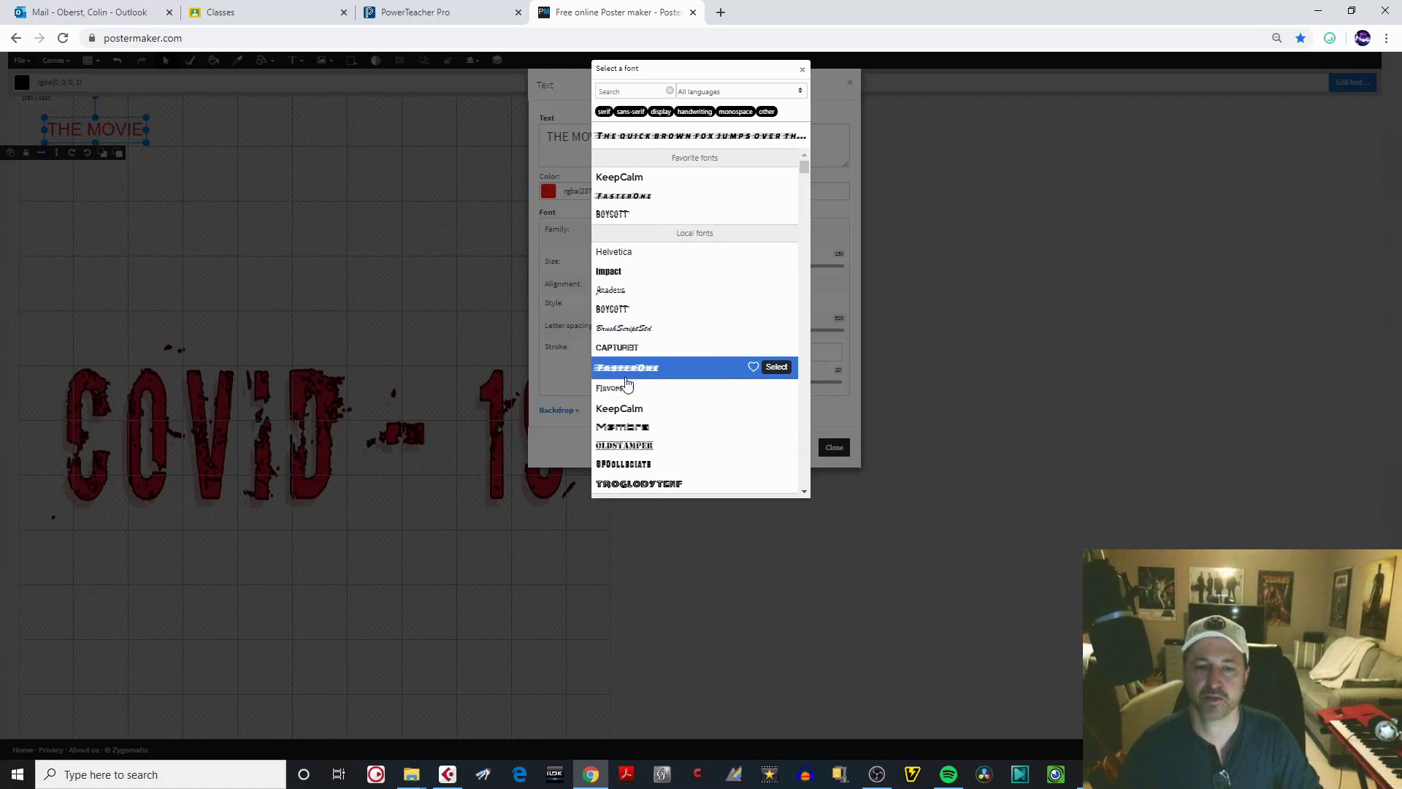
{"action": "left_click", "coordinate": [776, 368]}
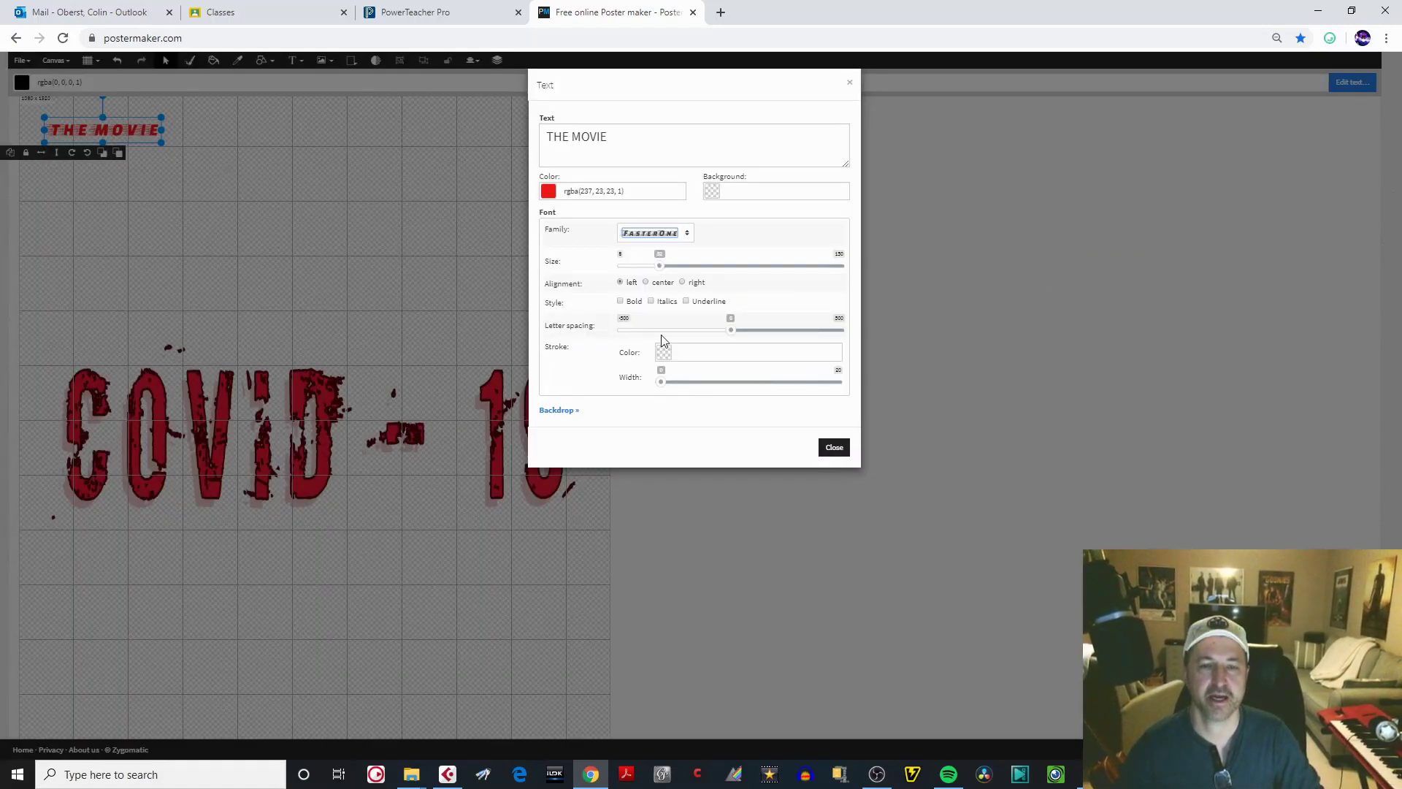
- Increase the "THE MOVIE" font size to about 71 px and close the text settings
{"action": "left_click_drag", "start_coordinate": [662, 269], "coordinate": [722, 271]}
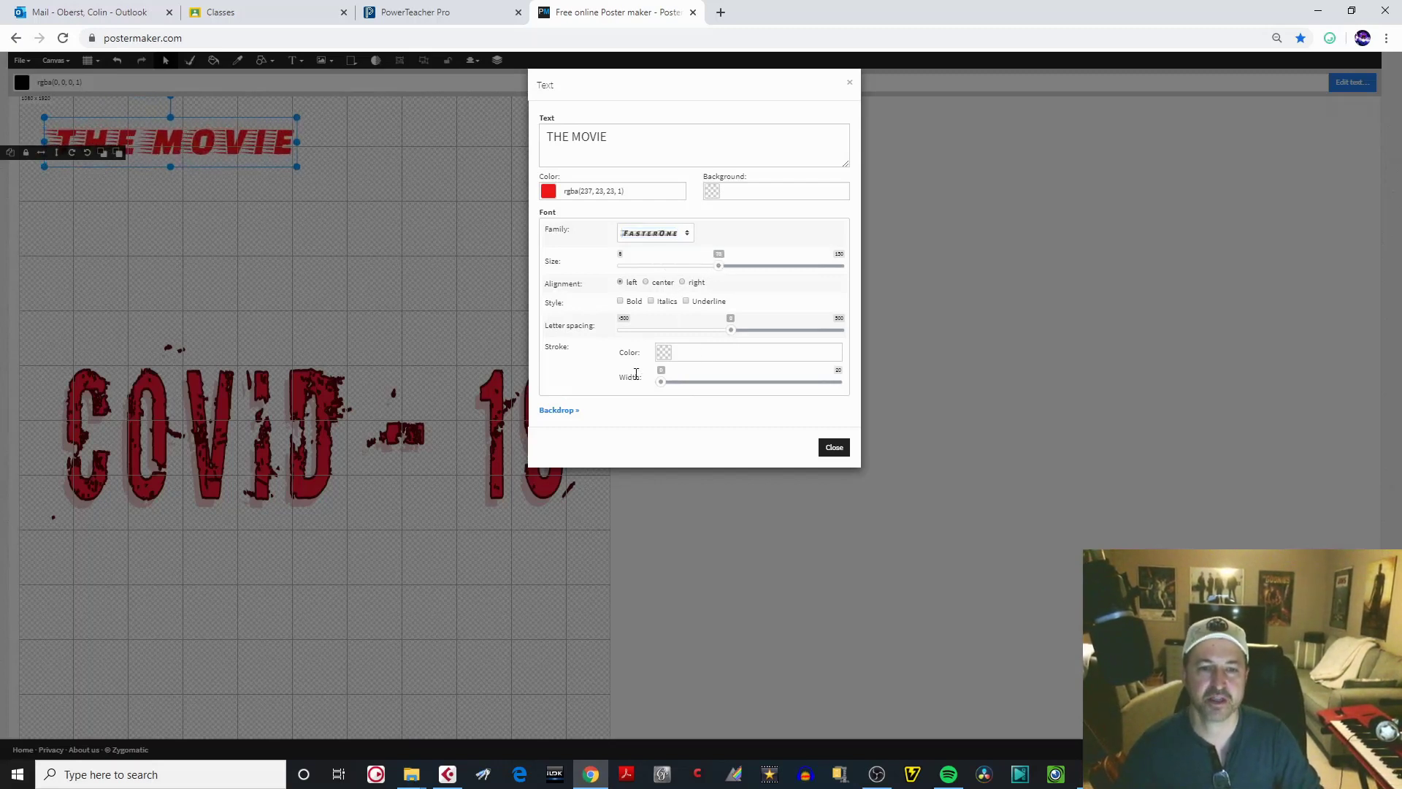
{"action": "left_click", "coordinate": [568, 415]}
{"action": "left_click", "coordinate": [562, 411]}
{"action": "left_click", "coordinate": [834, 450]}
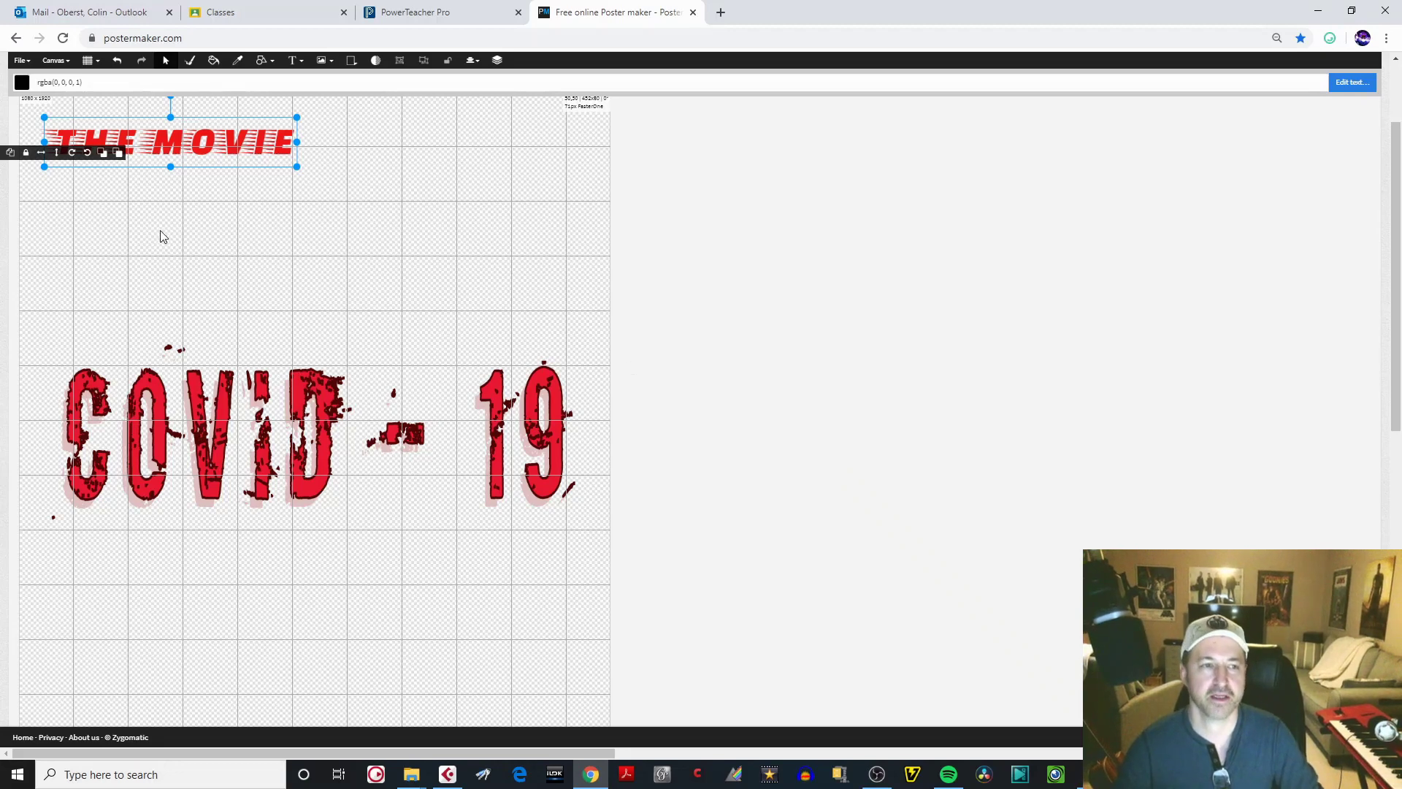
- Place "THE MOVIE" just below the "COVID - 19" title and enlarge it to about half the canvas width with taller letters
{"action": "left_click_drag", "start_coordinate": [200, 155], "coordinate": [326, 548]}
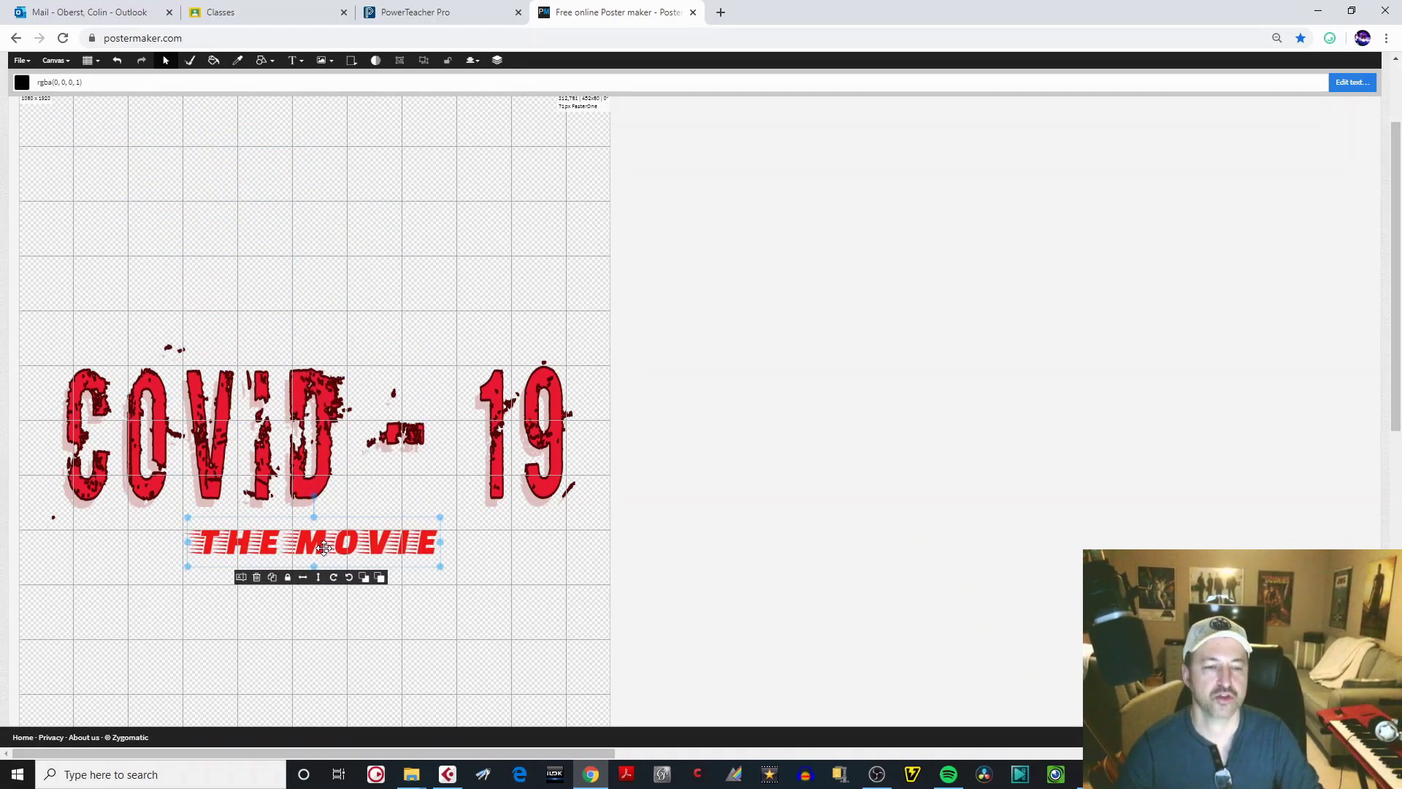
{"action": "left_click_drag", "start_coordinate": [440, 566], "coordinate": [466, 582]}
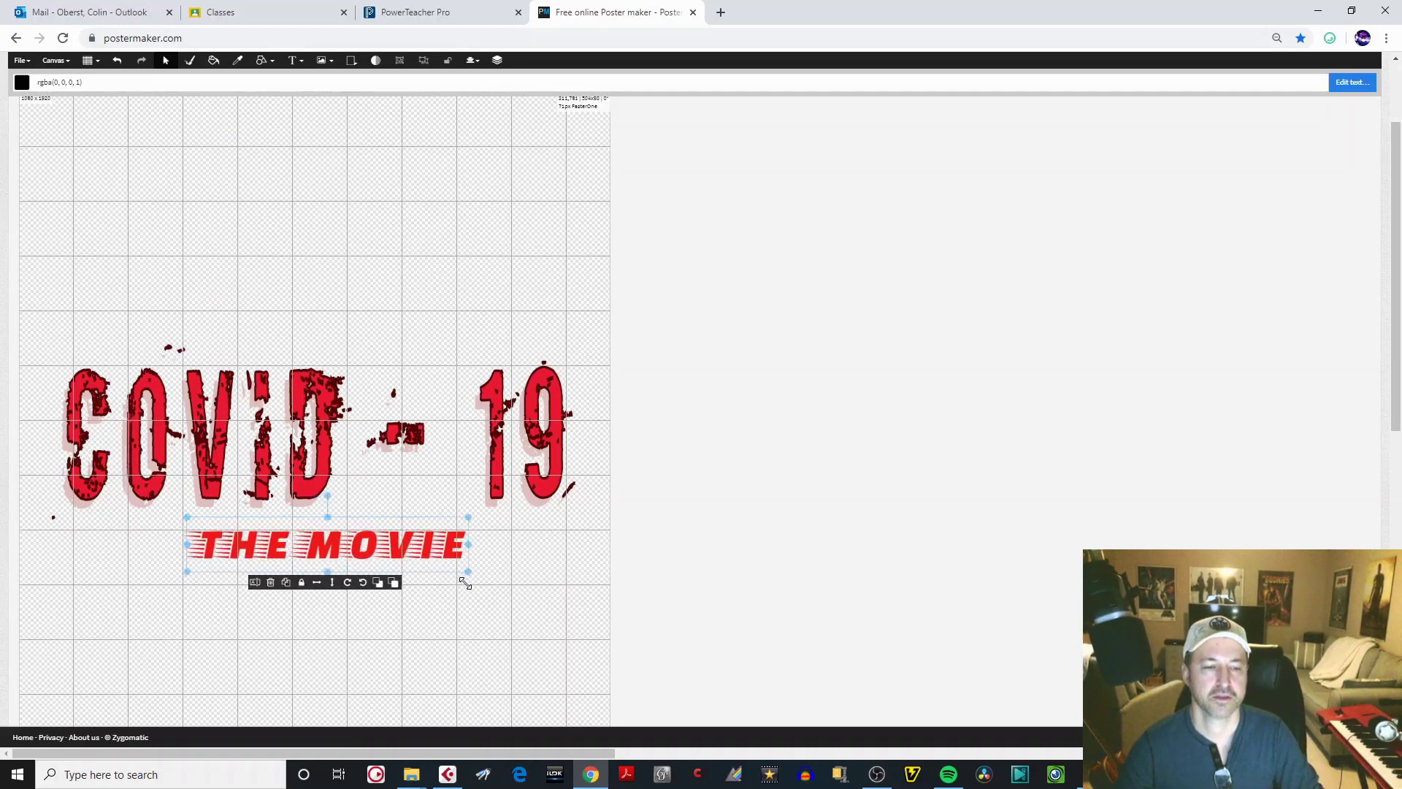
{"action": "left_click_drag", "start_coordinate": [340, 553], "coordinate": [320, 520]}
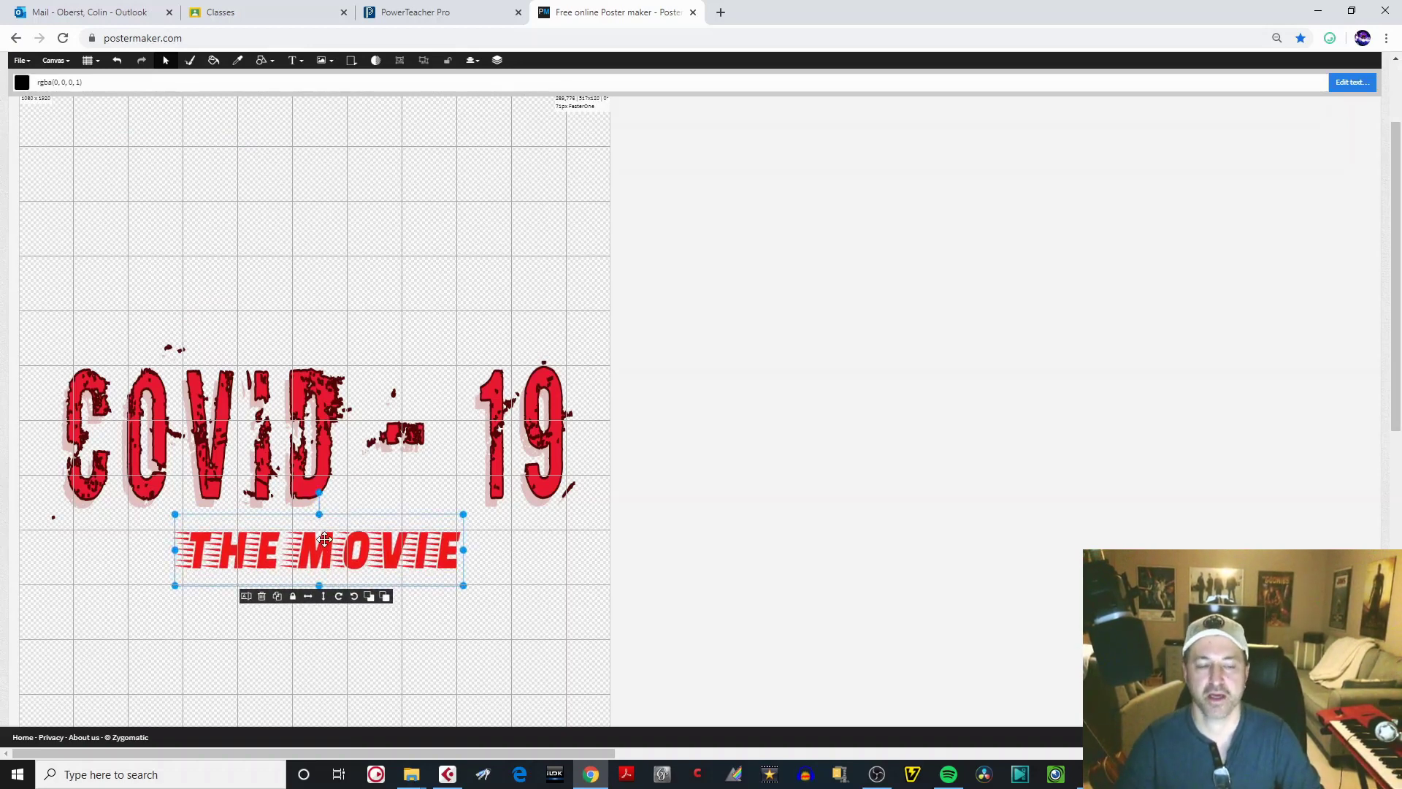
- Center the "THE MOVIE" text horizontally on the canvas and deselect it
{"action": "left_click", "coordinate": [472, 61]}
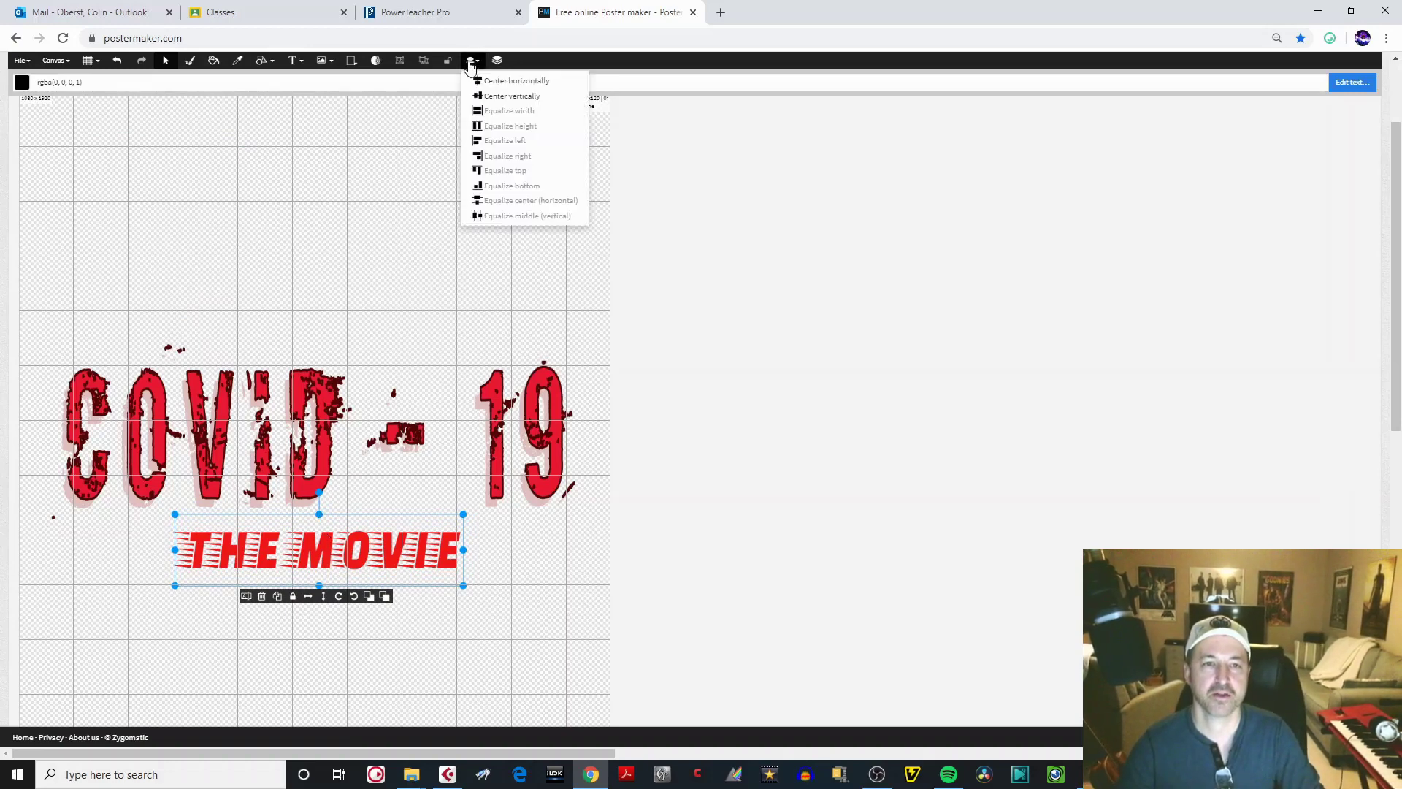
{"action": "left_click", "coordinate": [499, 80]}
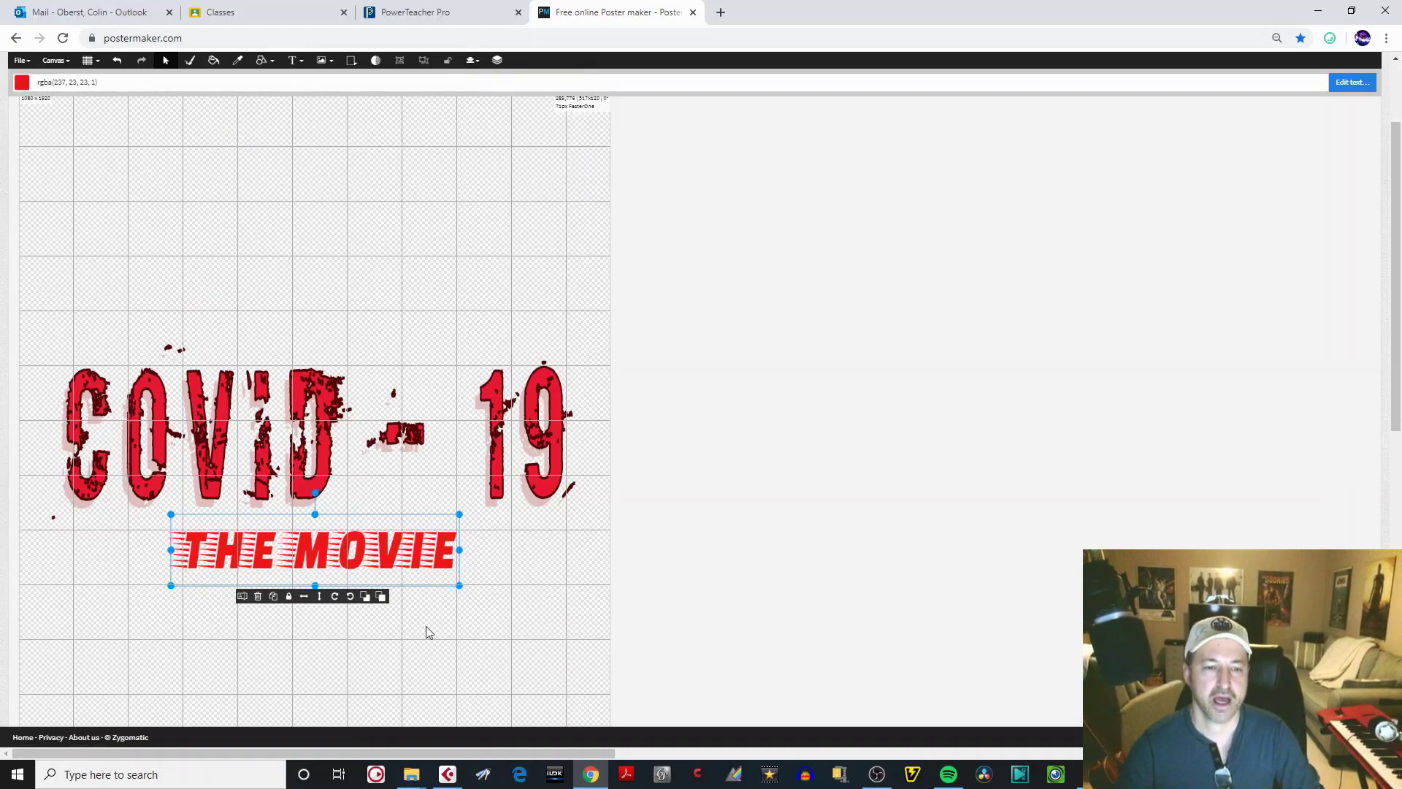
{"action": "left_click", "coordinate": [502, 588]}
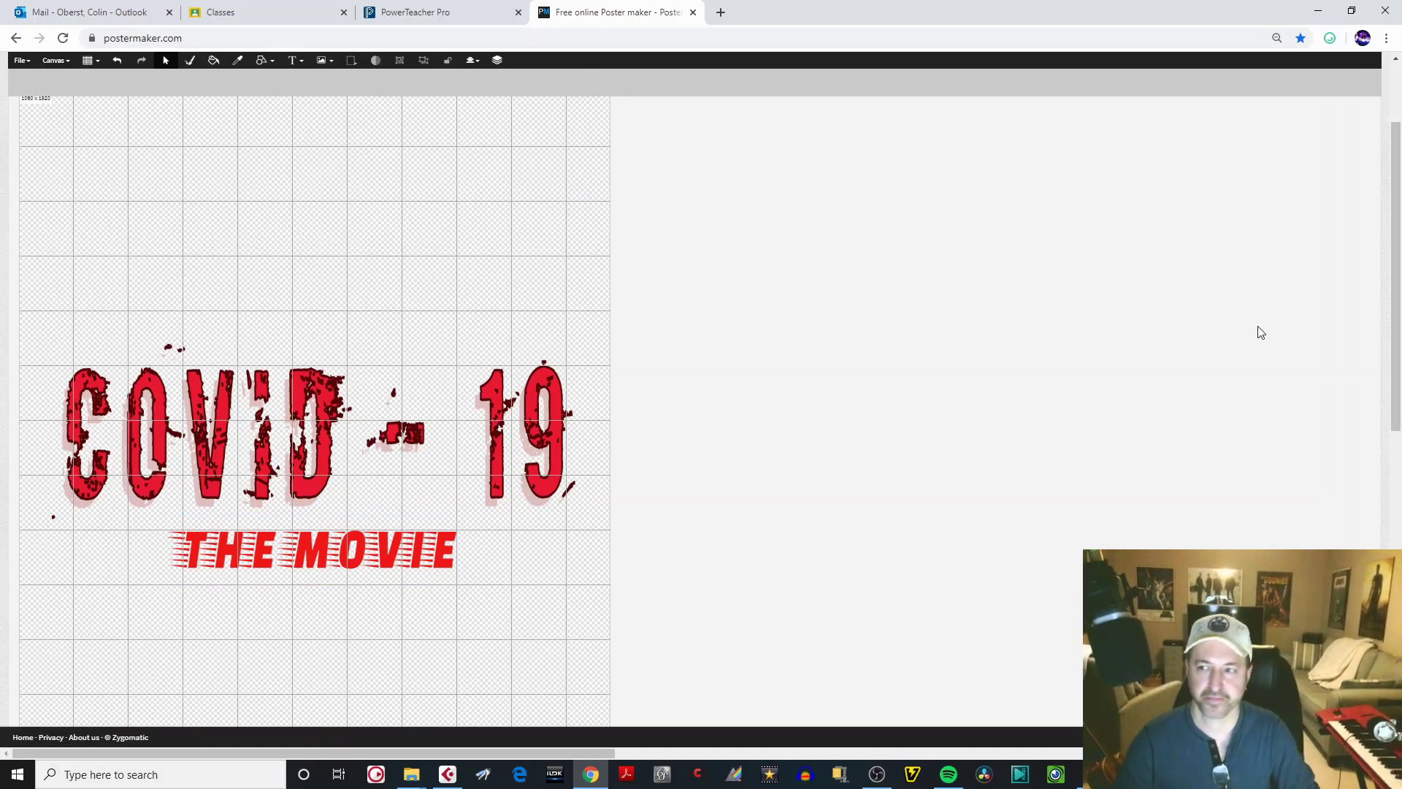
- Examine the taglines on the Harry Potter poster and the "Covid-19 The Movie" image from the Movie Poster Lesson folder, and return to Poster Maker
{"action": "scroll", "coordinate": [1396, 332], "scroll_direction": "up", "scroll_amount": 1}
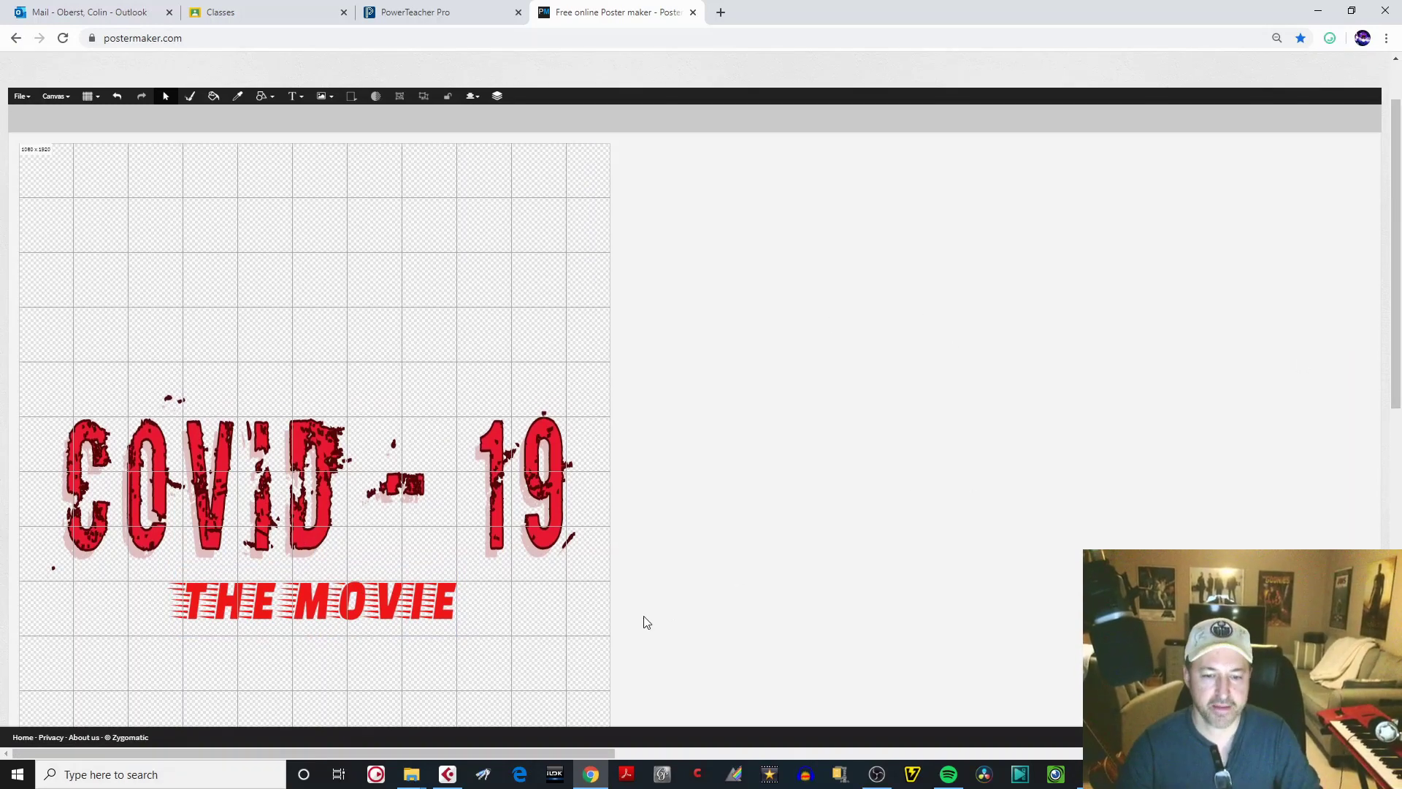
{"action": "left_click", "coordinate": [1078, 774]}
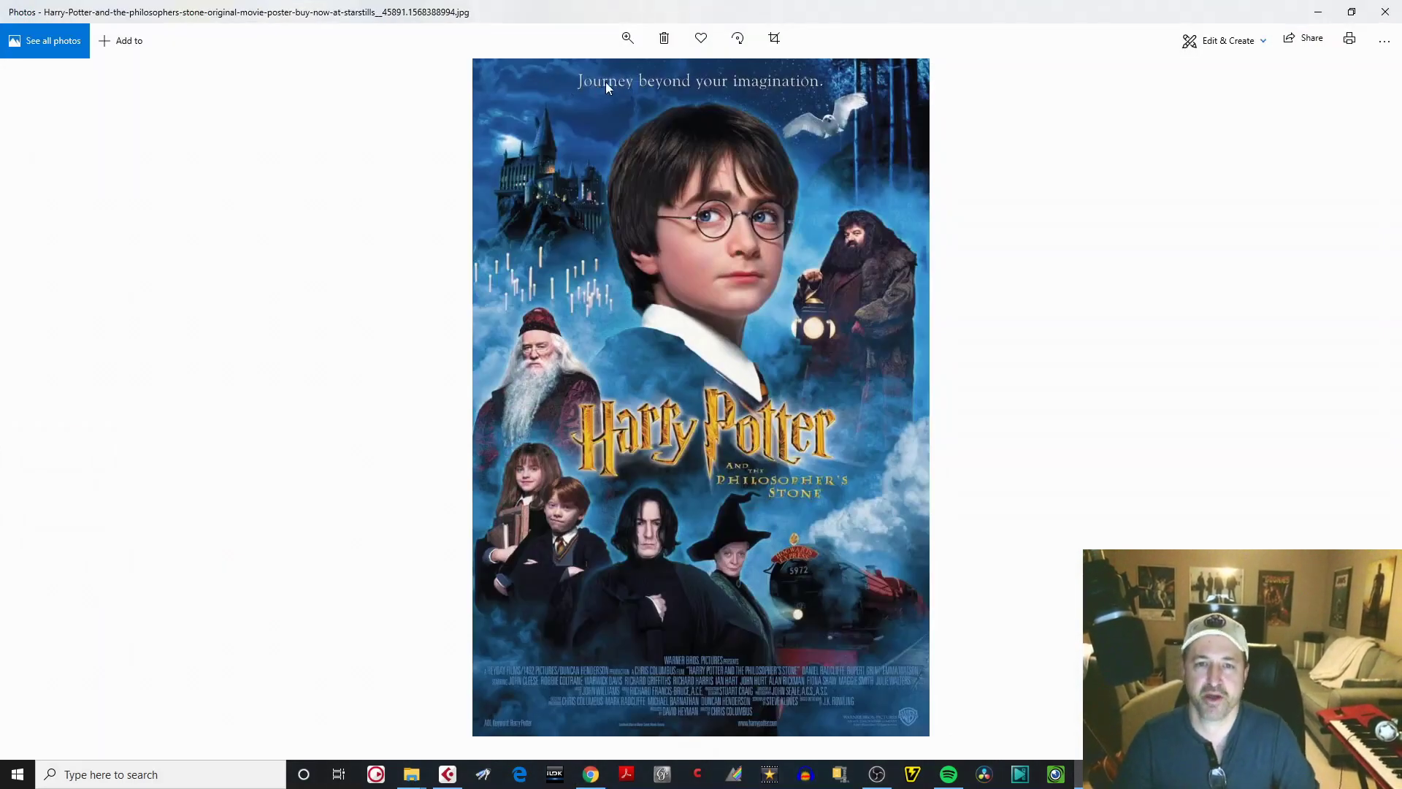
{"action": "left_click", "coordinate": [1319, 12]}
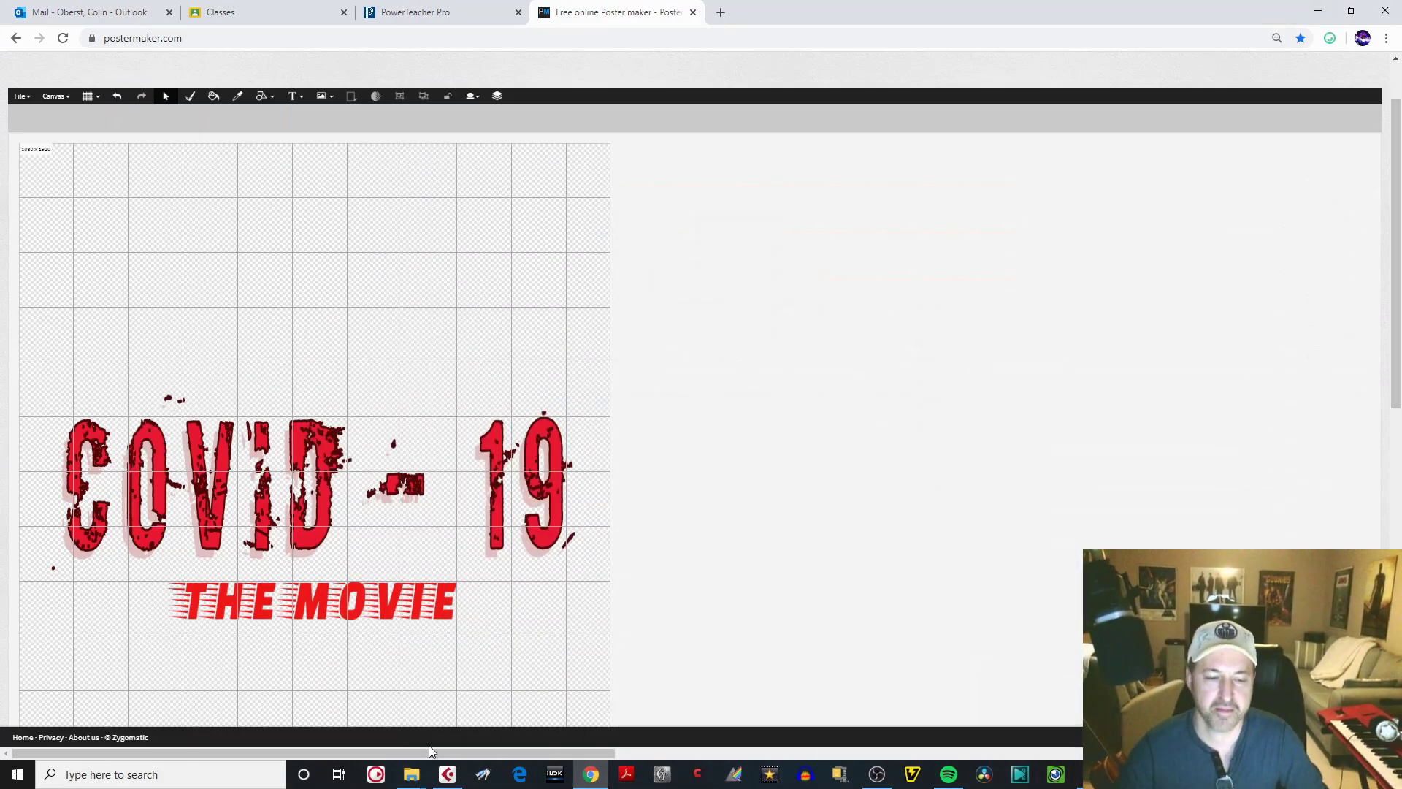
{"action": "mouse_move", "coordinate": [411, 774]}
{"action": "left_click", "coordinate": [361, 687]}
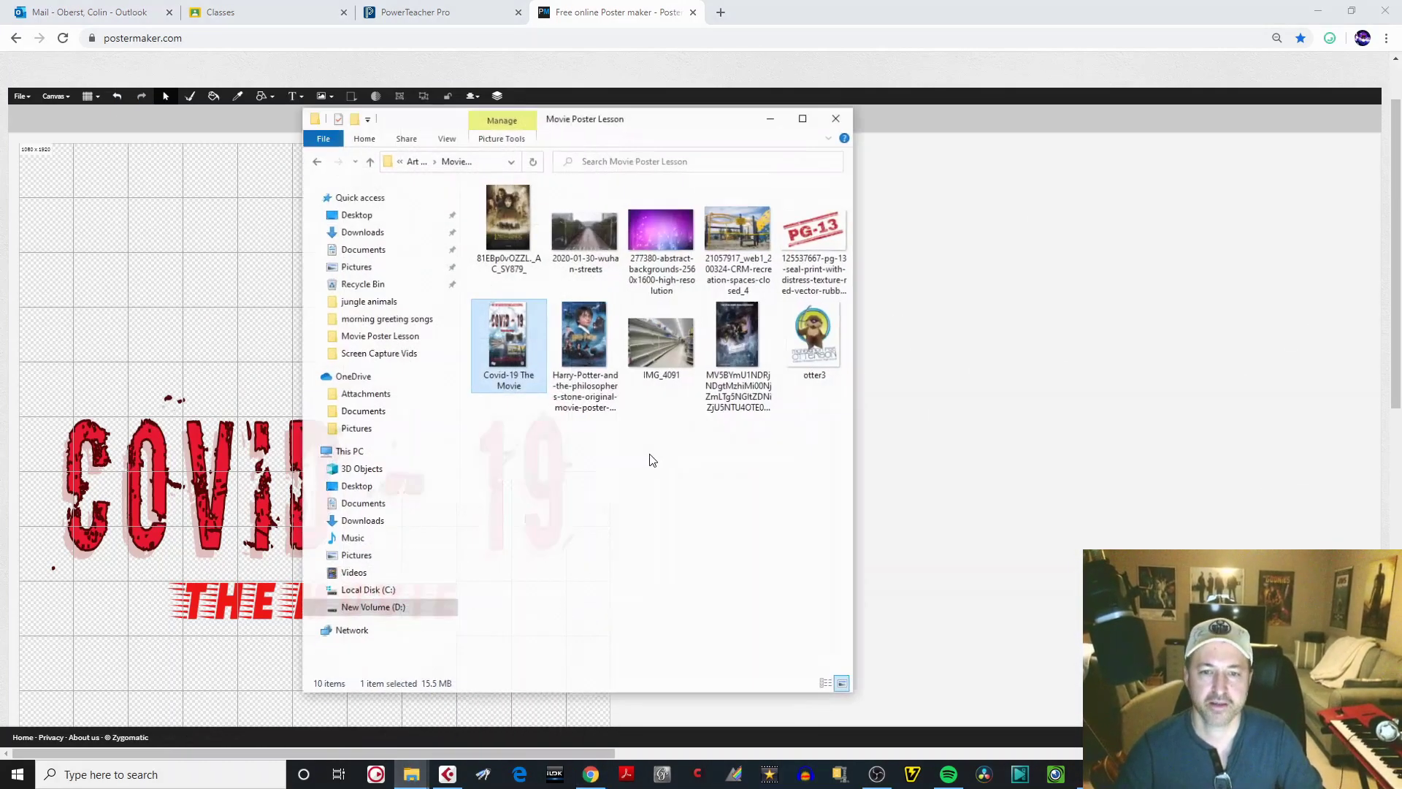
{"action": "double_click", "coordinate": [523, 339]}
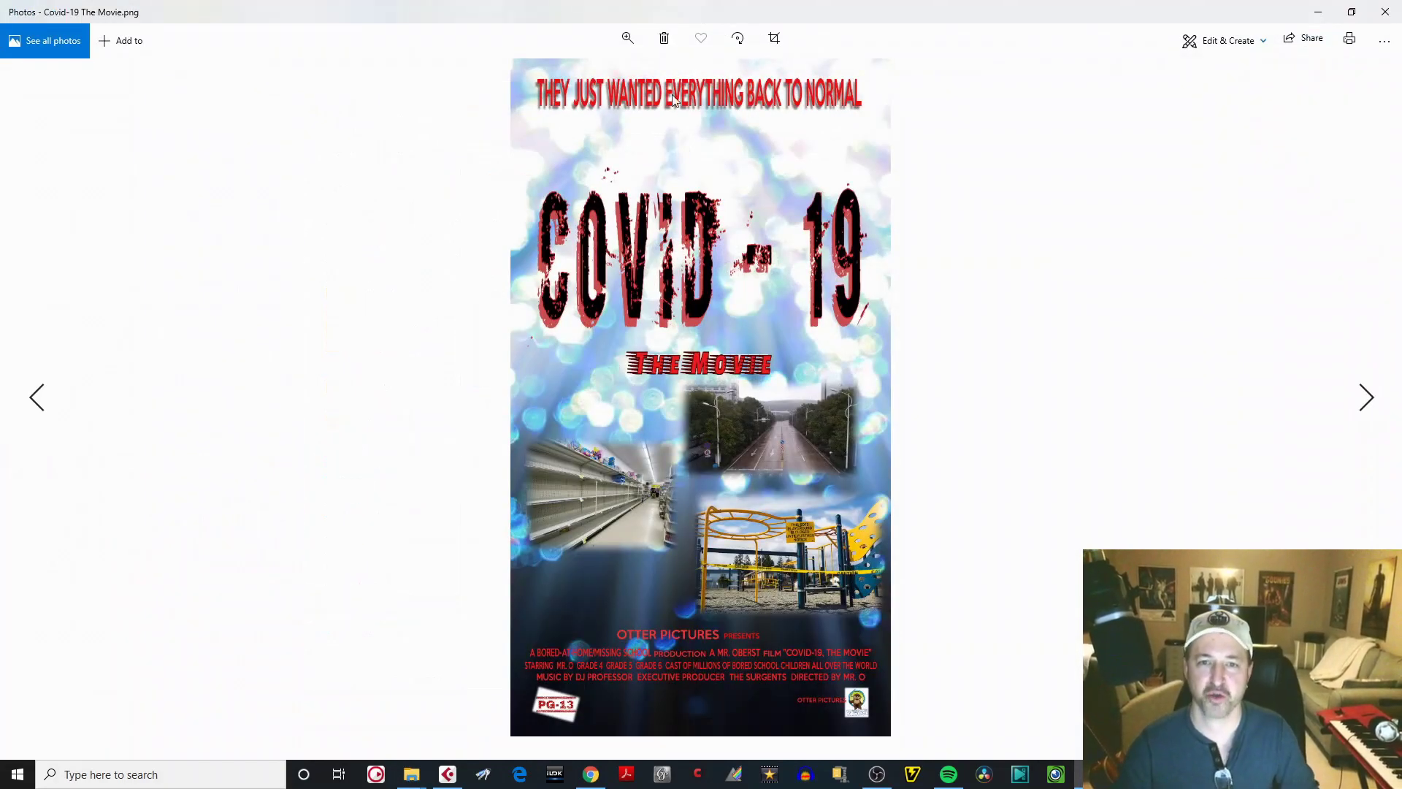
{"action": "left_click", "coordinate": [1319, 13]}
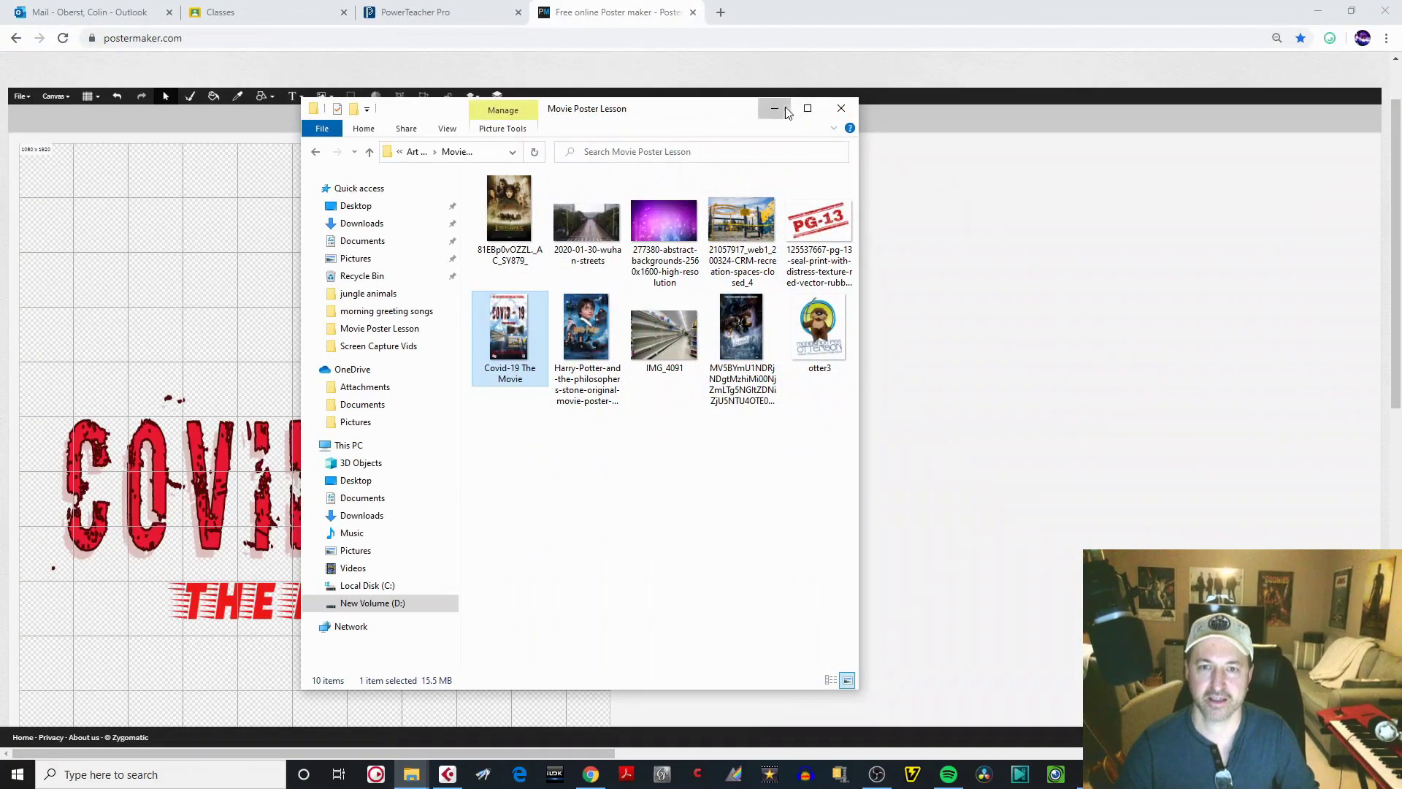
{"action": "left_click", "coordinate": [775, 110]}
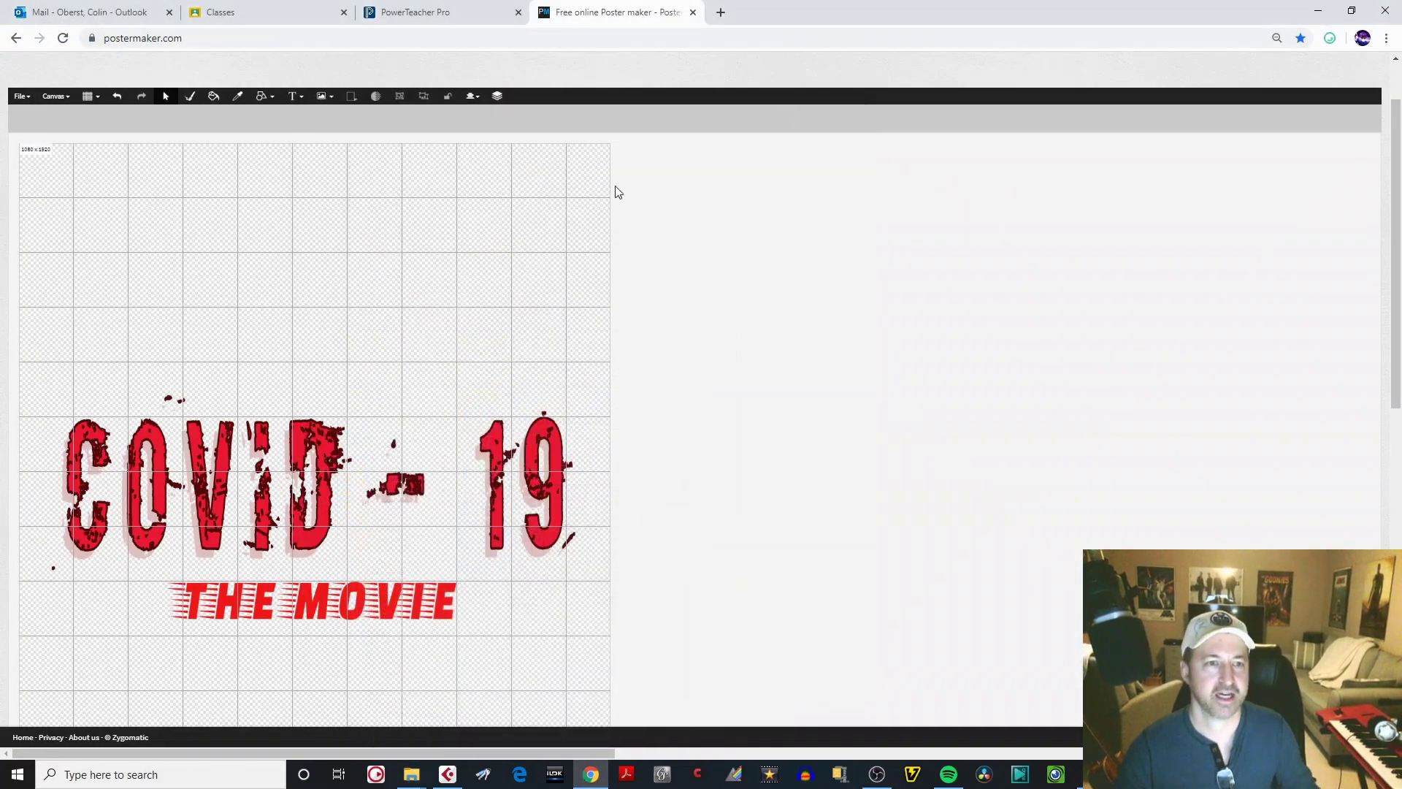
- Add a new text reading "THEY JUST WANTED EVERYTHING BACK TO NORMAL..." as the poster's tagline
{"action": "left_click", "coordinate": [296, 97]}
{"action": "left_click", "coordinate": [313, 116]}
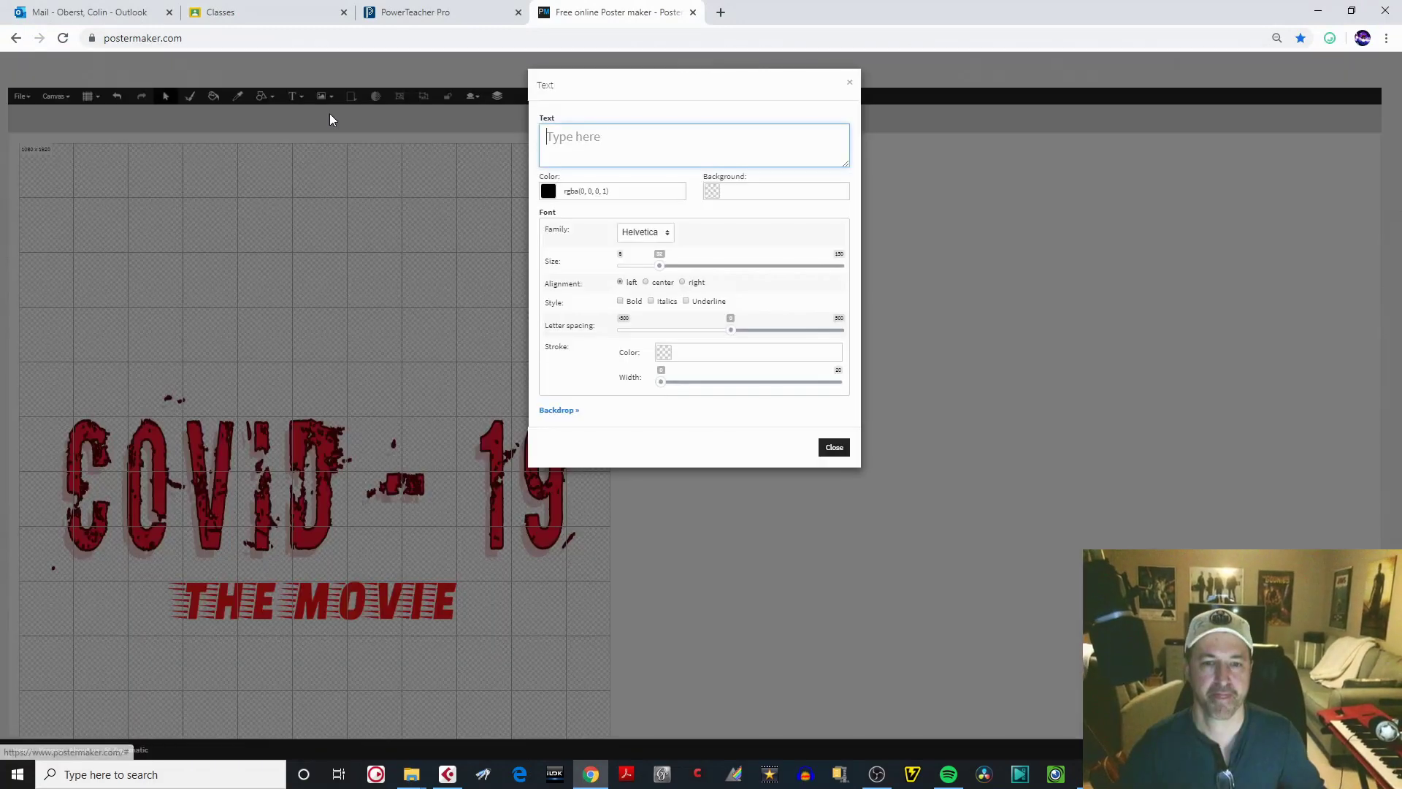
{"action": "type", "text": "THEY"}
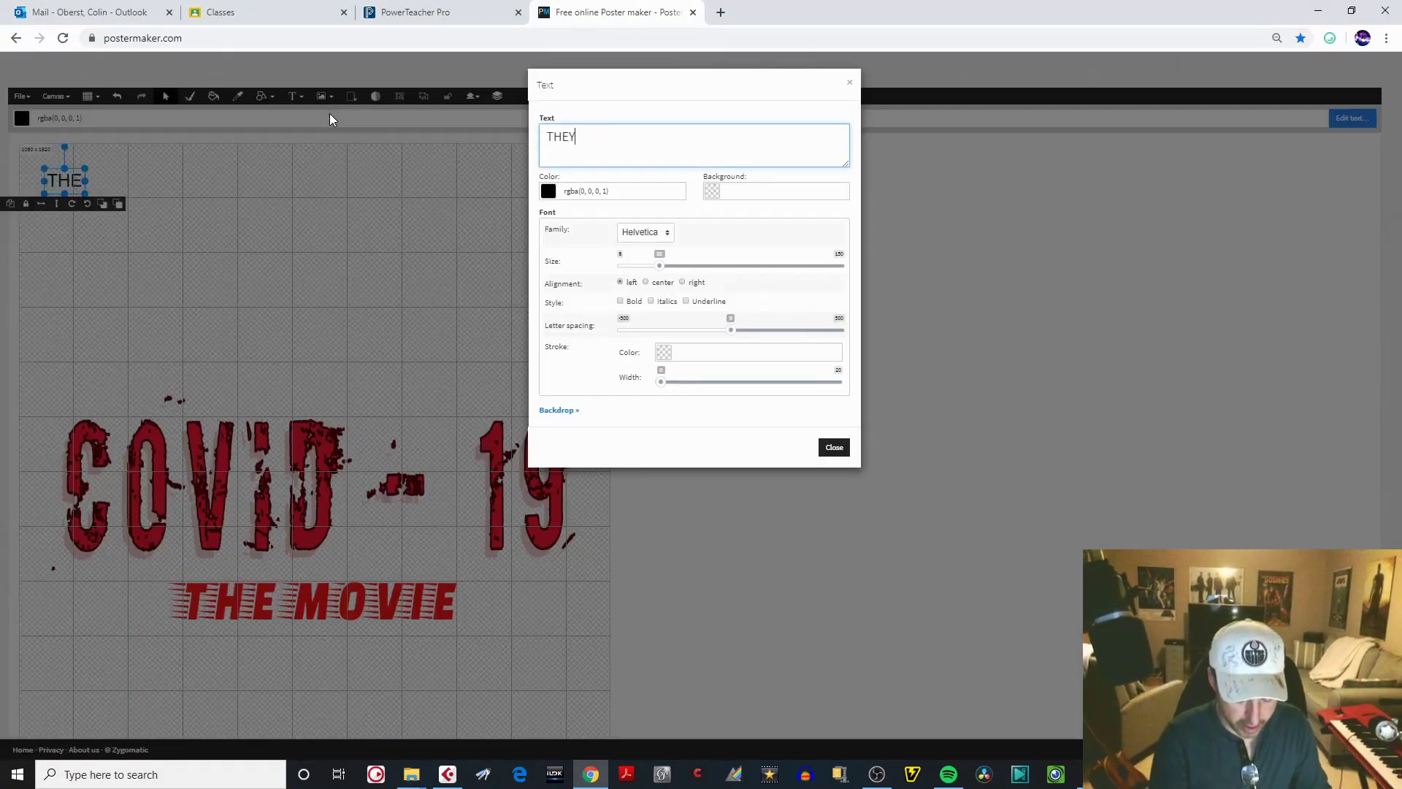
{"action": "type", "text": " JUST WANTED EVERYTHING BACK TO NORMAL"}
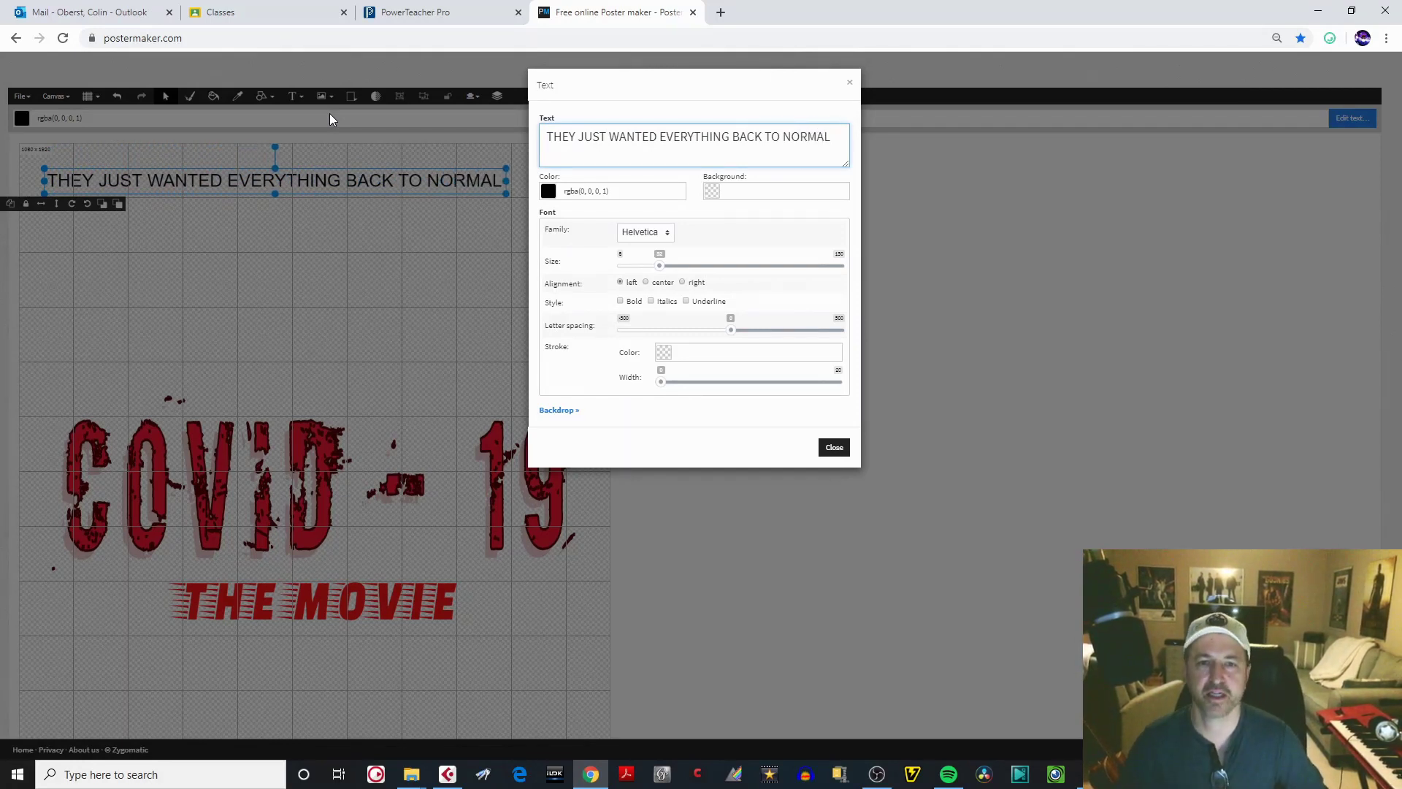
{"action": "type", "text": "..."}
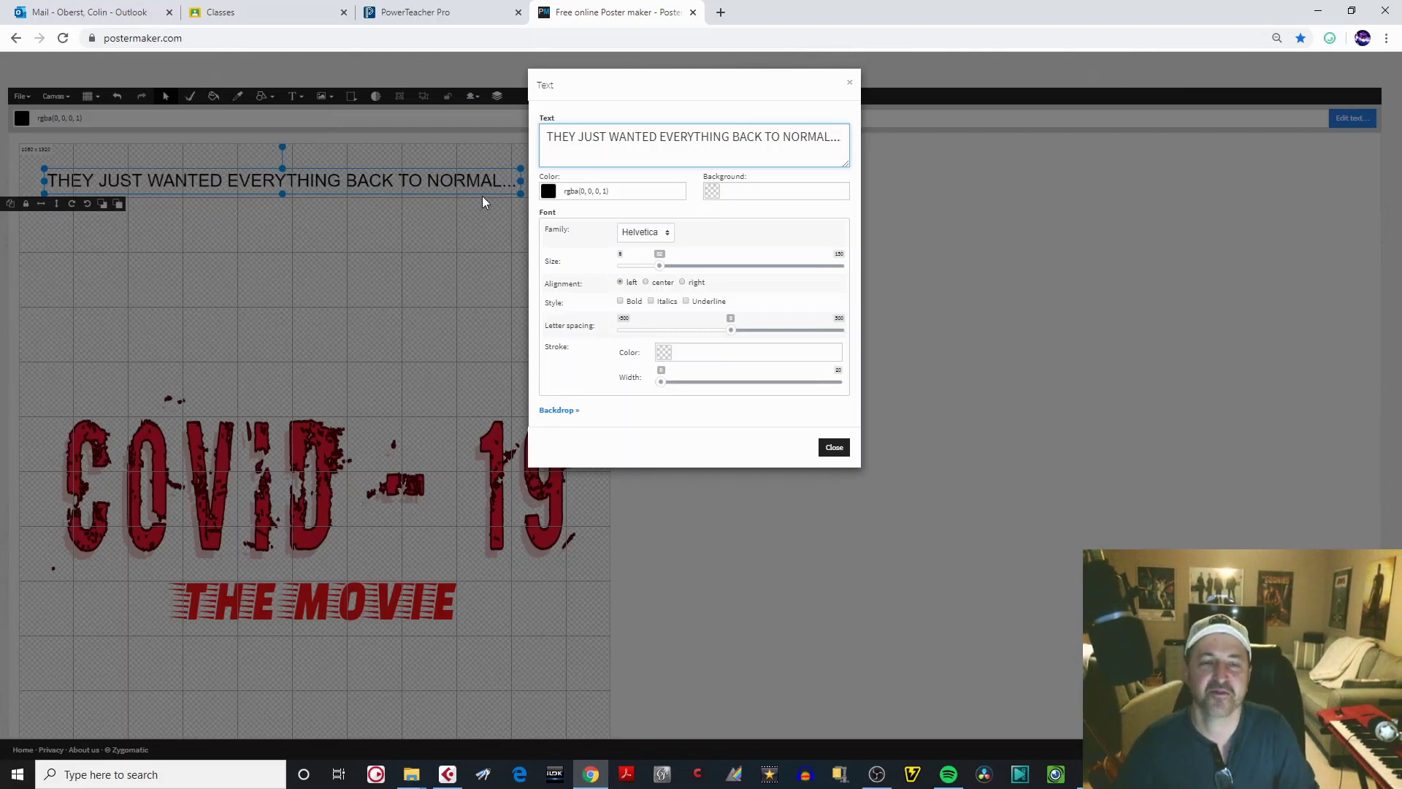
- Color the tagline red, rgba(232, 28, 28, 1), and set its font to KeepCalm
{"action": "left_click", "coordinate": [549, 192]}
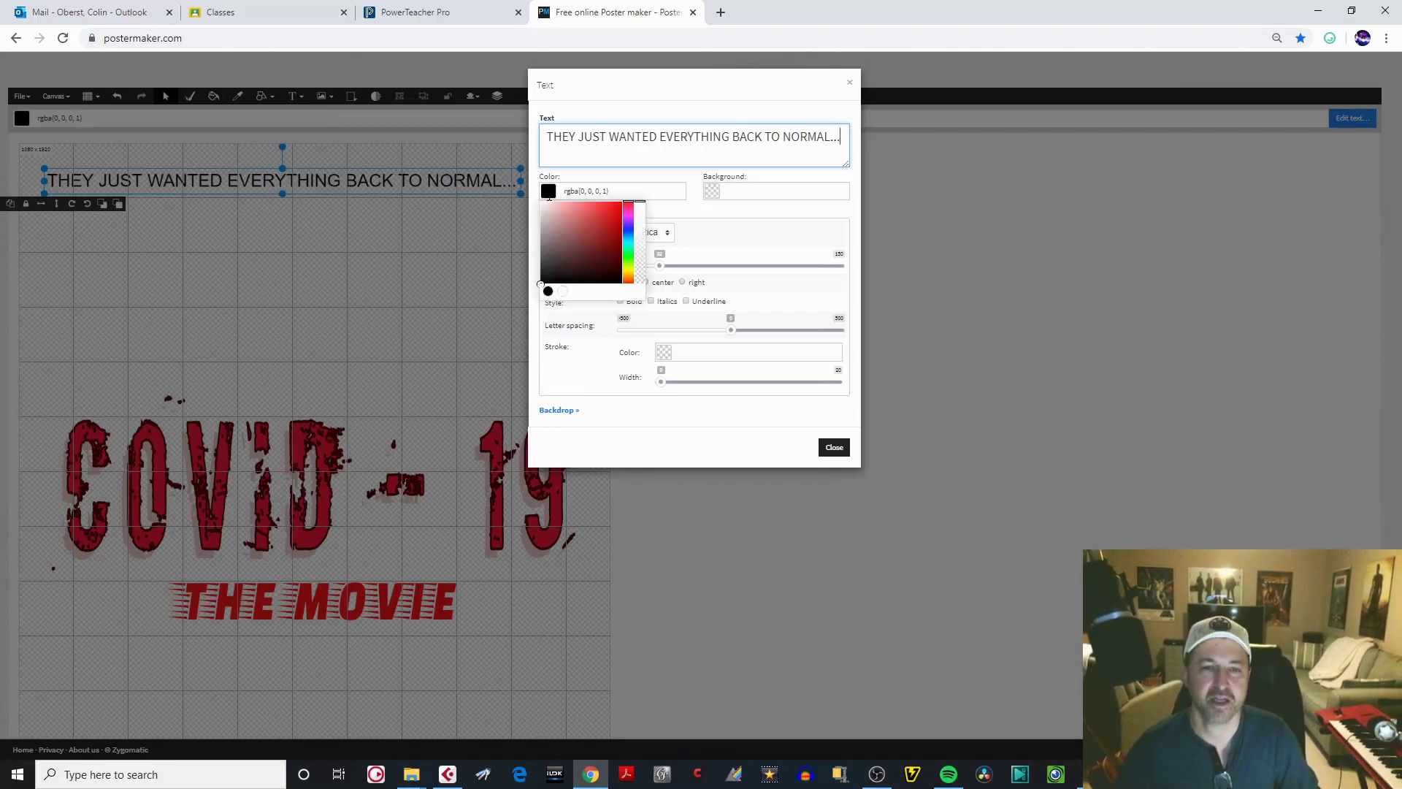
{"action": "left_click", "coordinate": [612, 209]}
{"action": "left_click", "coordinate": [695, 222]}
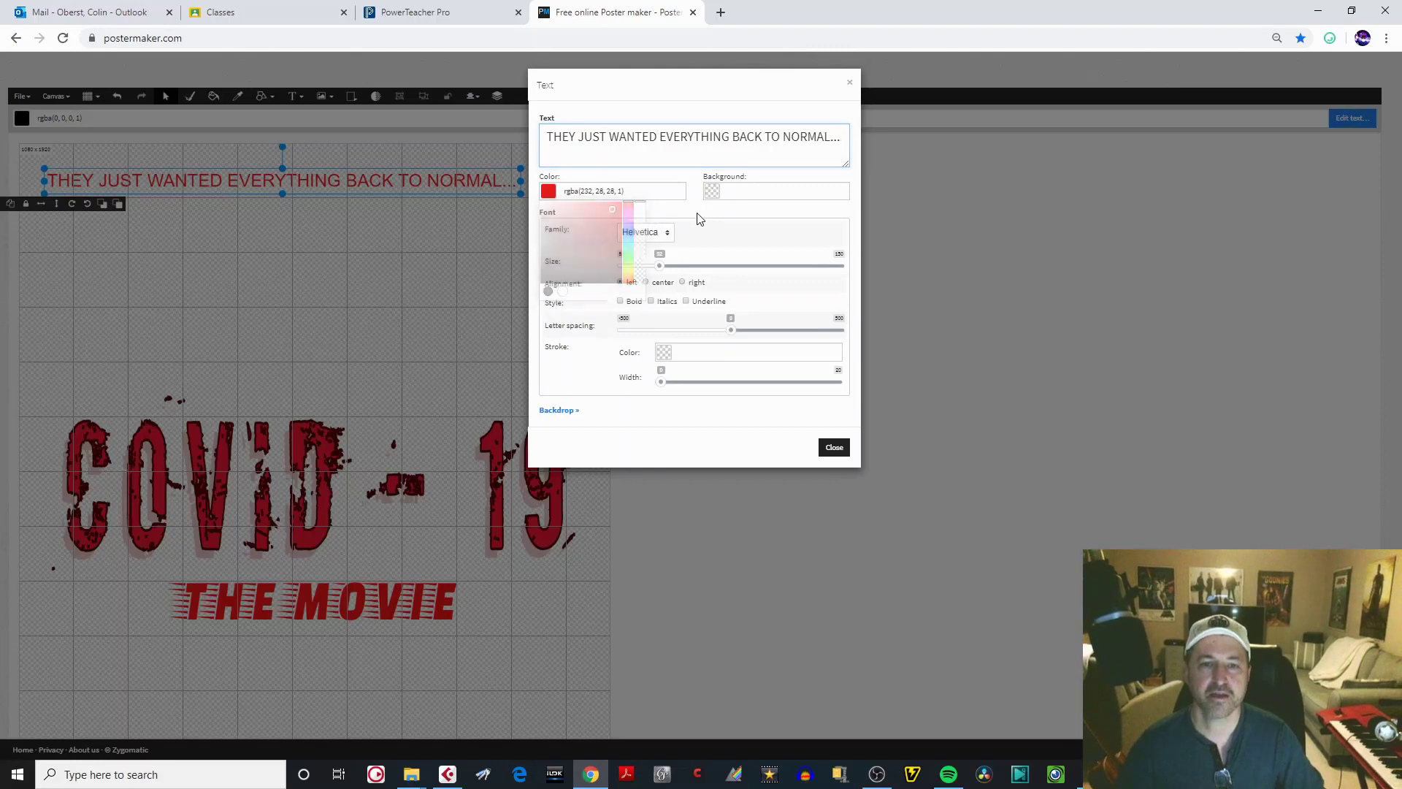
{"action": "left_click", "coordinate": [656, 233]}
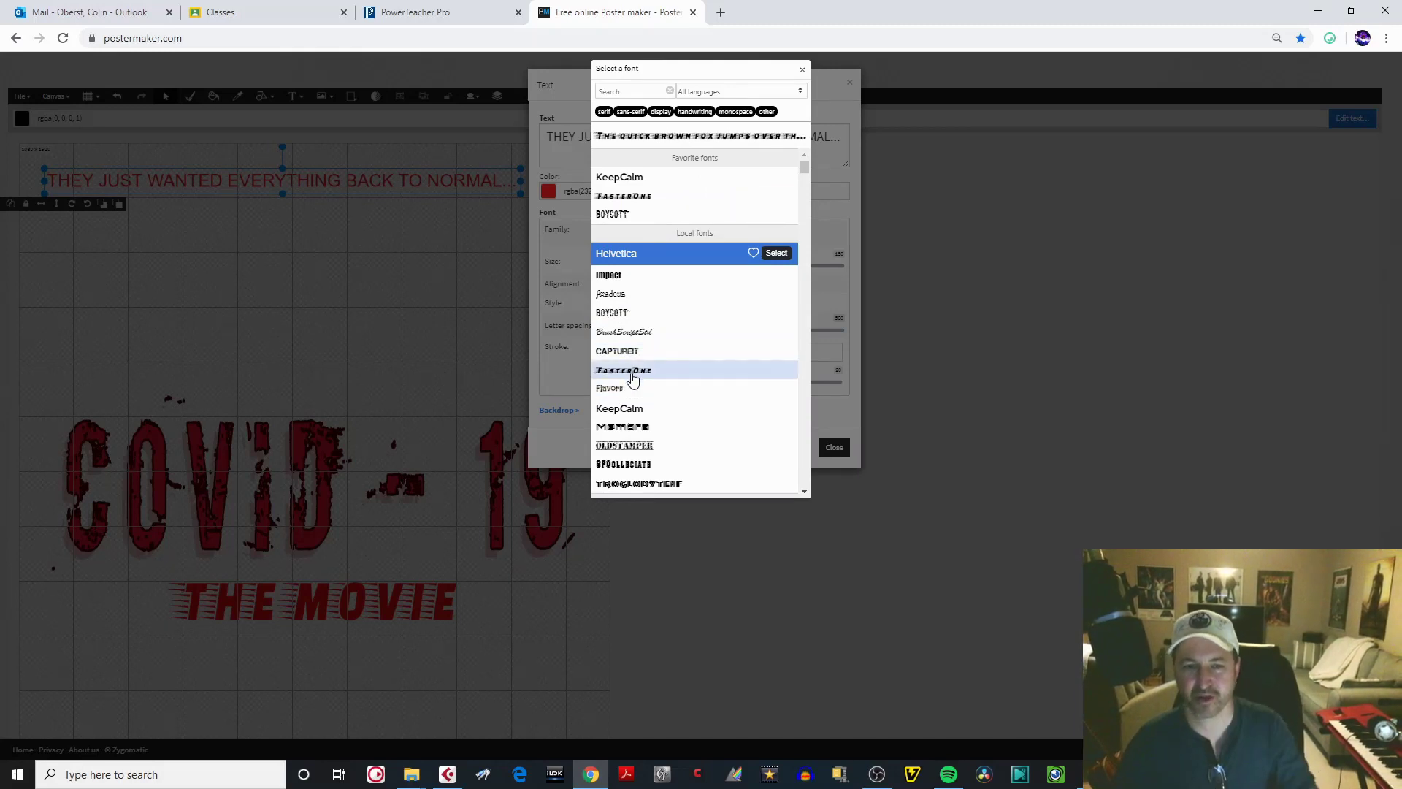
{"action": "left_click", "coordinate": [642, 414]}
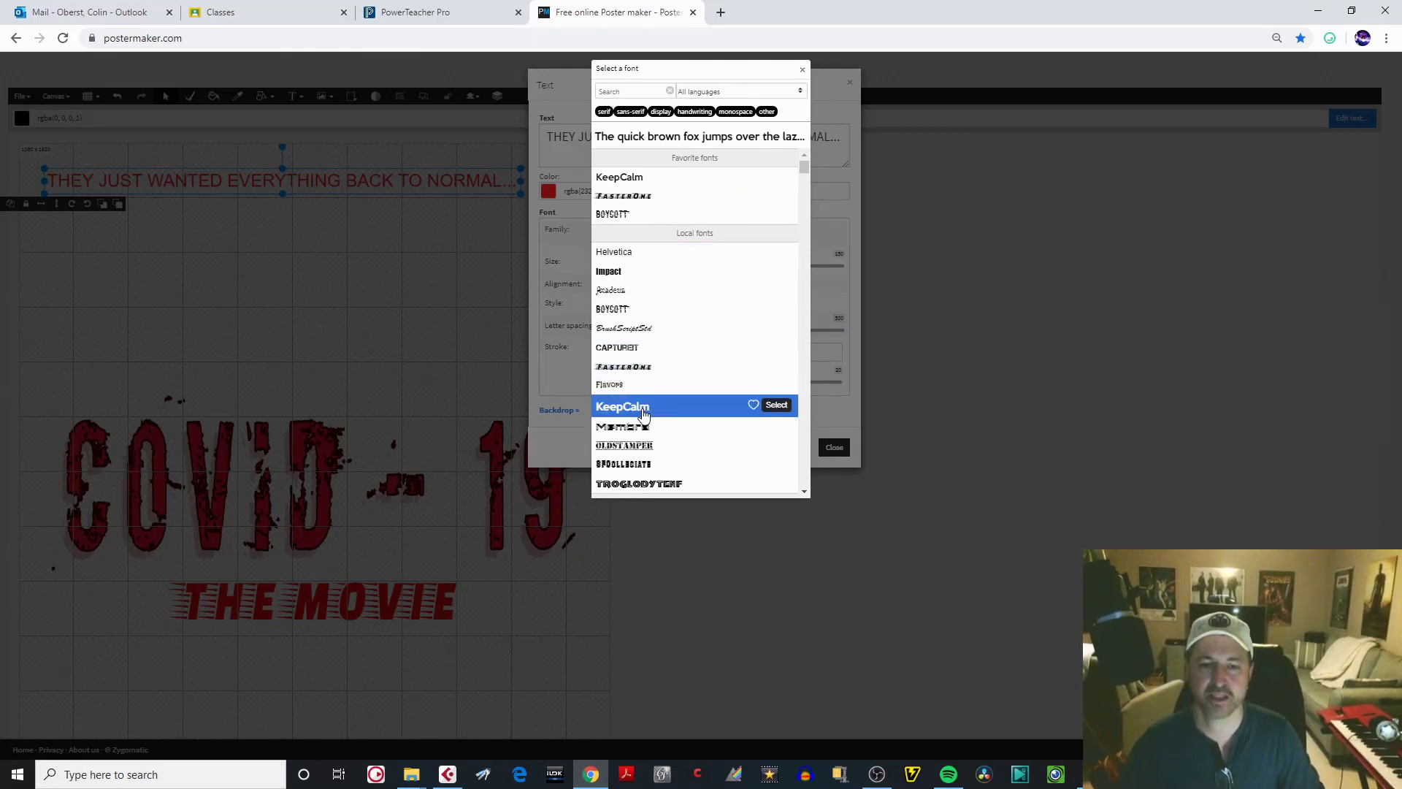
{"action": "left_click", "coordinate": [775, 406]}
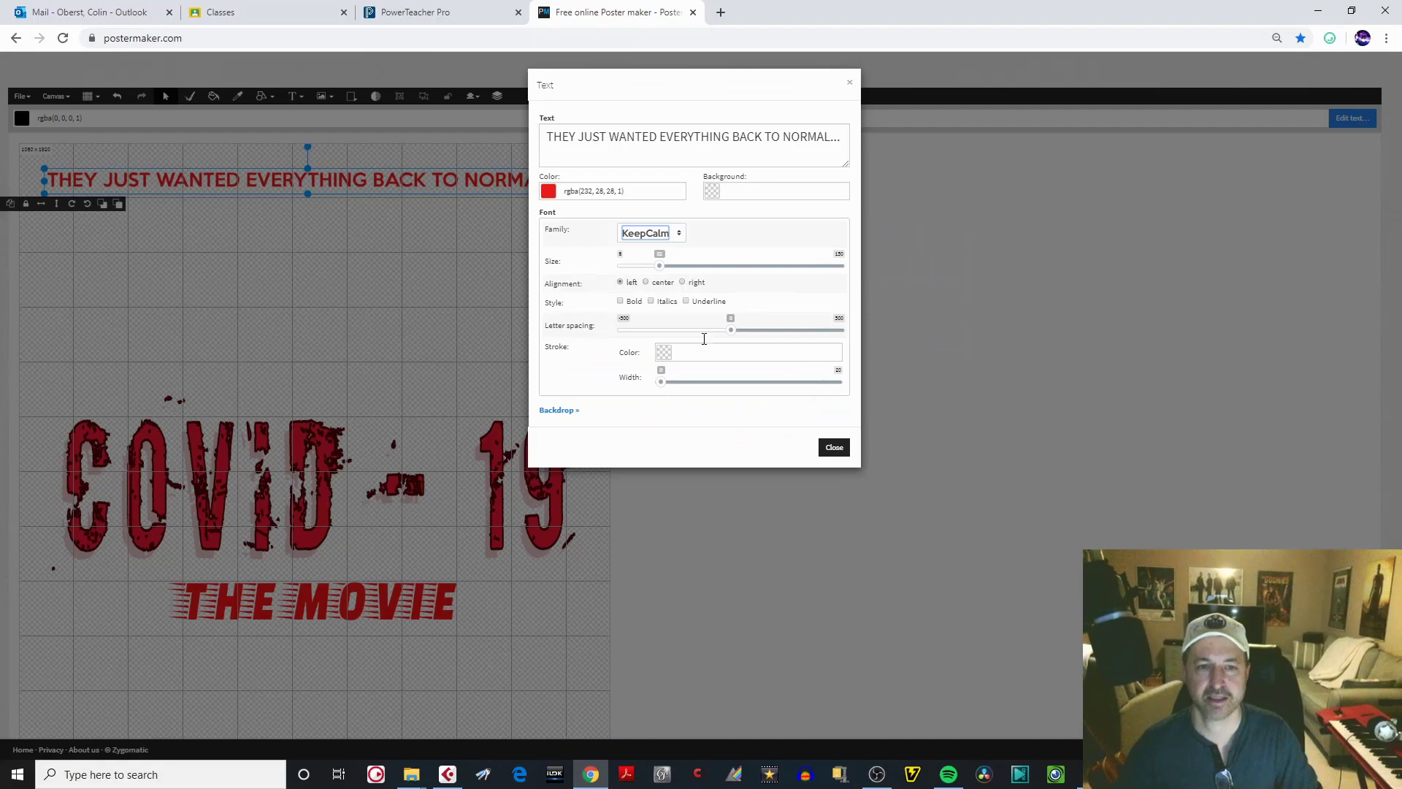
{"action": "left_click", "coordinate": [833, 448]}
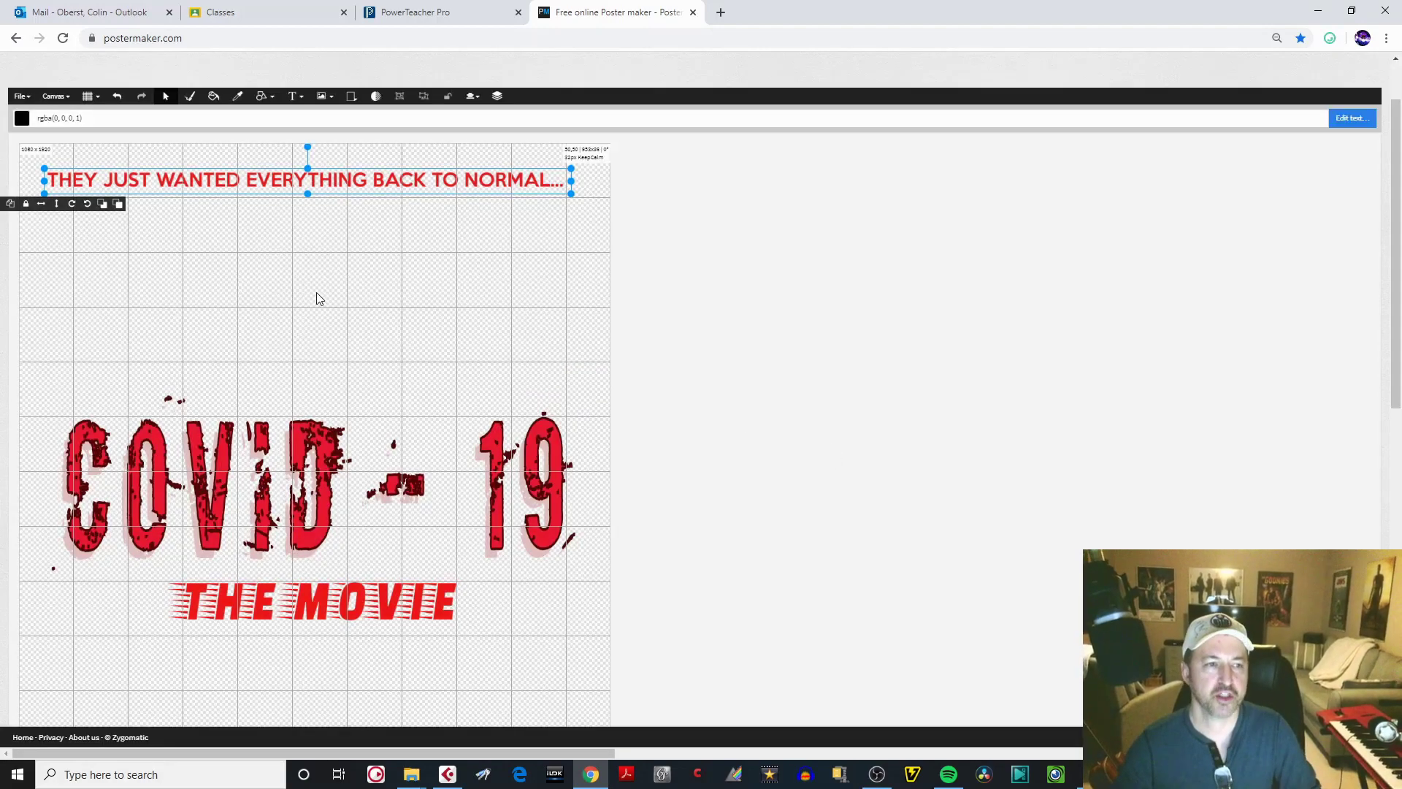
- Widen the tagline to nearly the full canvas width, make its letters taller and place it near the upper edge of the canvas
{"action": "left_click_drag", "start_coordinate": [209, 185], "coordinate": [204, 214]}
{"action": "left_click_drag", "start_coordinate": [568, 221], "coordinate": [591, 223]}
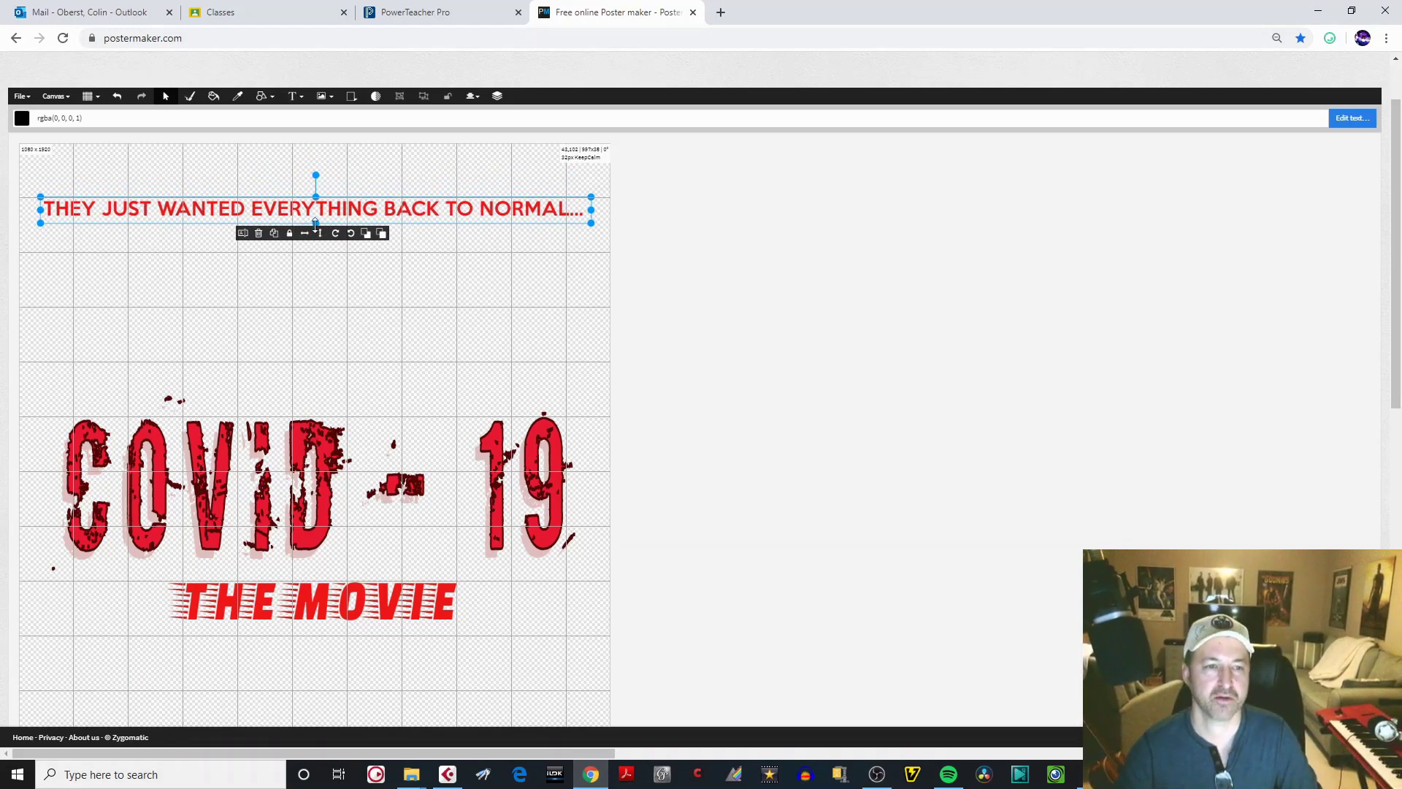
{"action": "left_click_drag", "start_coordinate": [316, 223], "coordinate": [290, 206]}
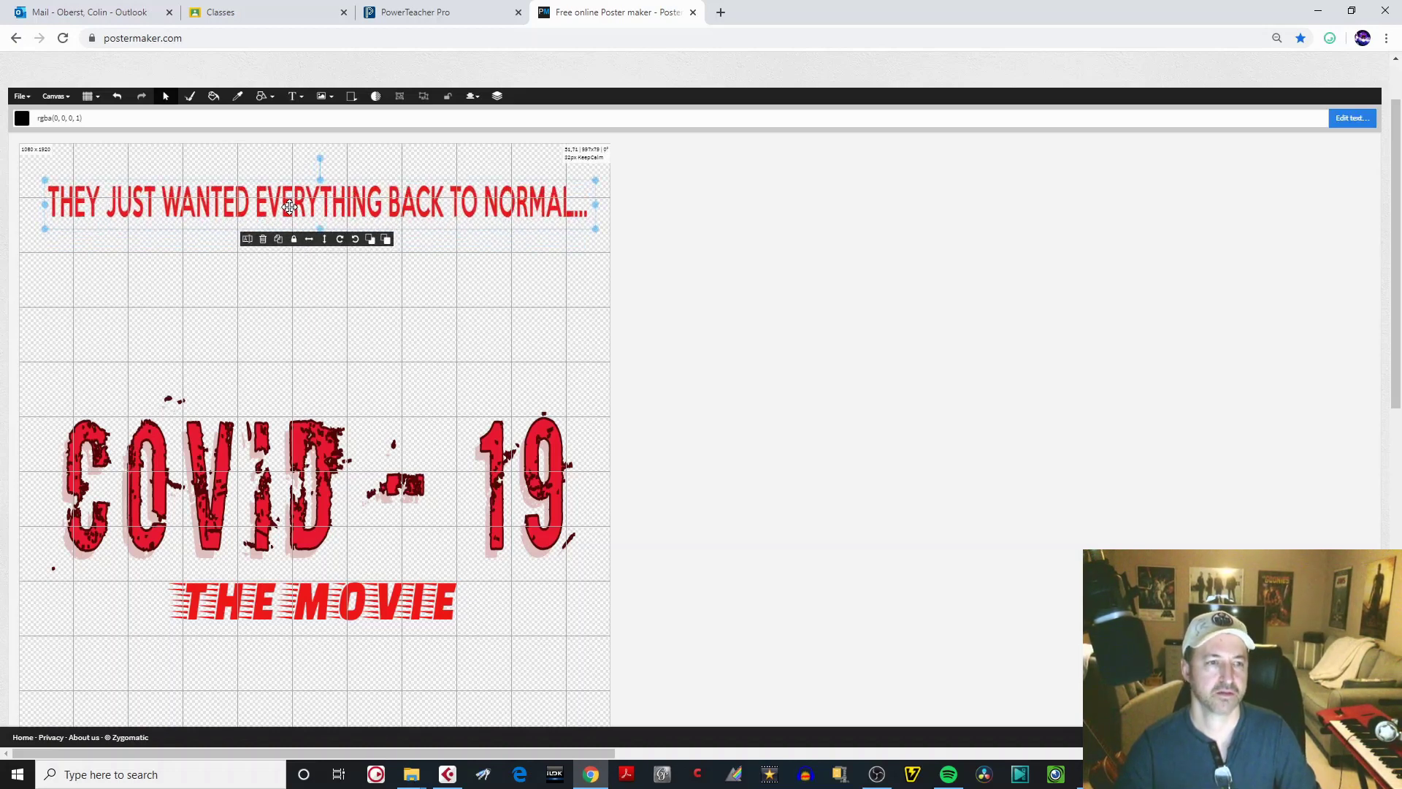
{"action": "left_click_drag", "start_coordinate": [290, 207], "coordinate": [289, 202]}
- Center the tagline horizontally on the canvas and deselect it
{"action": "left_click", "coordinate": [473, 96]}
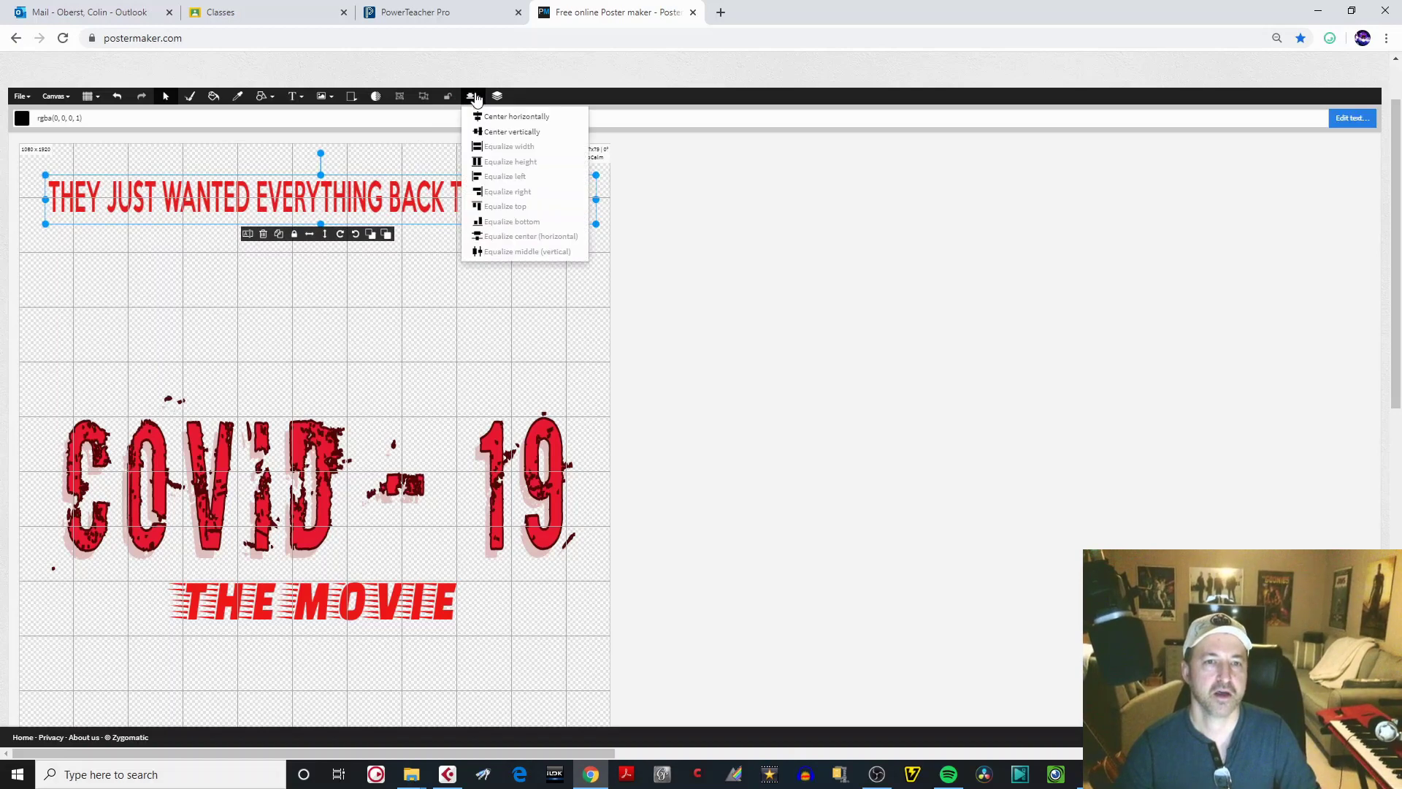
{"action": "left_click", "coordinate": [497, 119]}
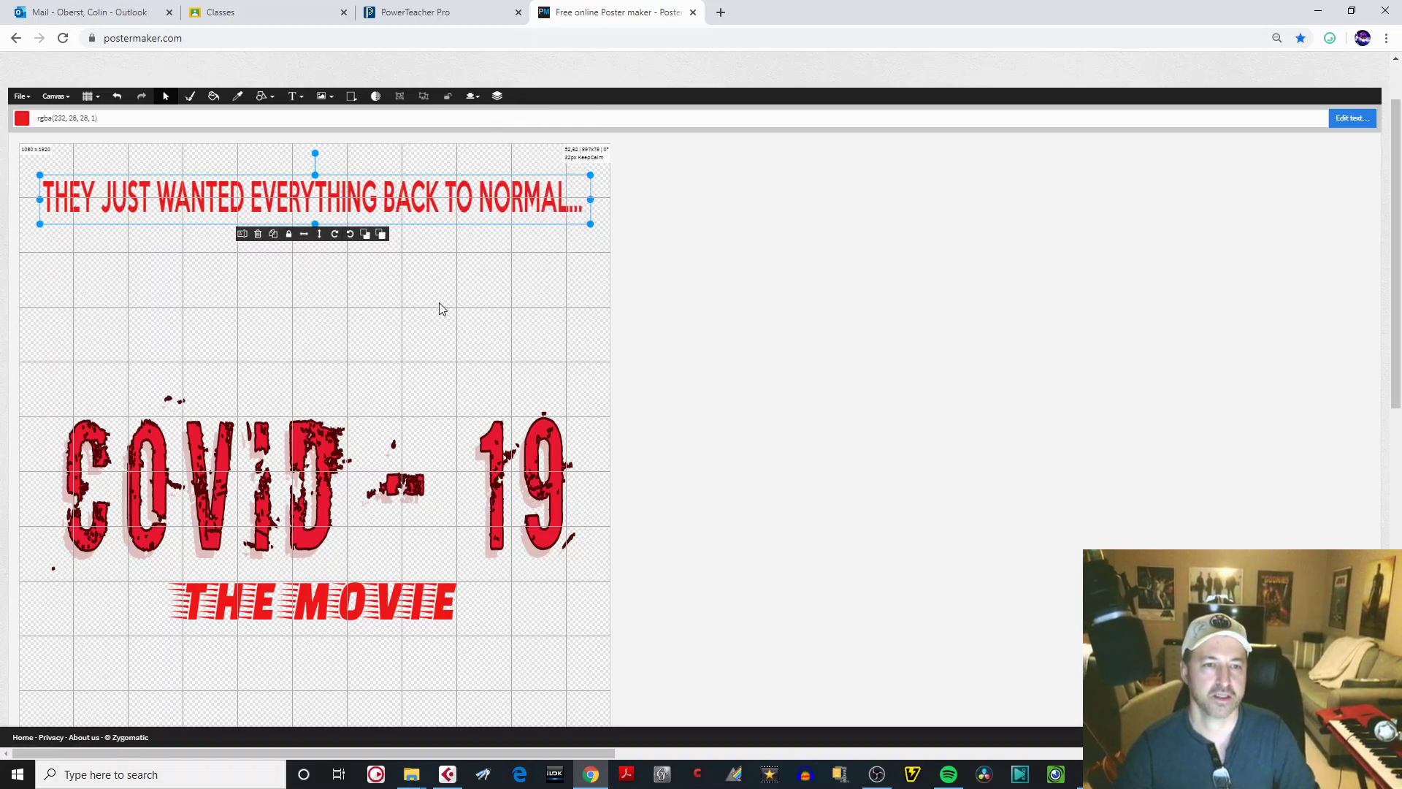
{"action": "left_click", "coordinate": [224, 358]}
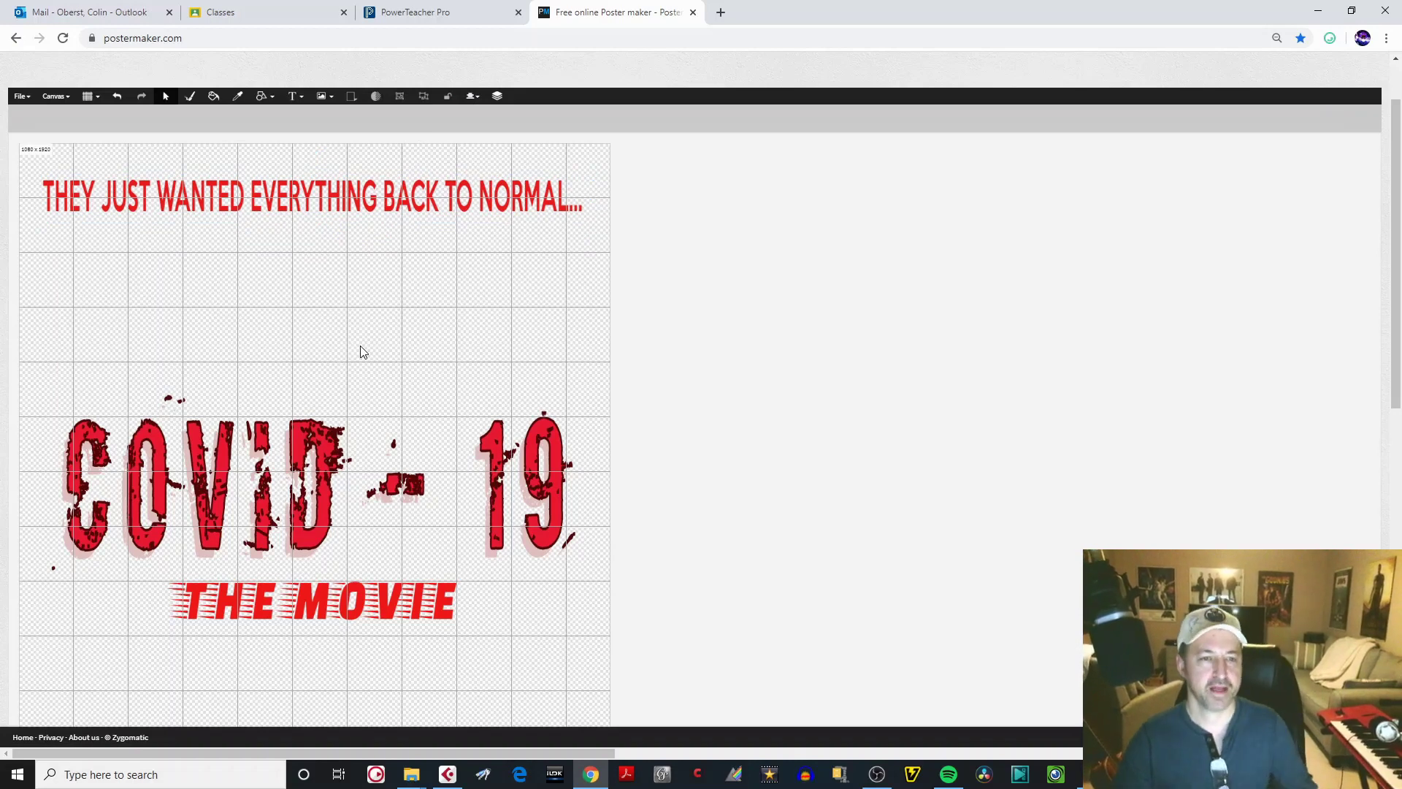
- Examine the whole poster layout at 33% page zoom, and return to a closer view of the empty lower part of the canvas
{"action": "left_click", "coordinate": [1387, 38]}
{"action": "left_click", "coordinate": [1294, 176]}
{"action": "left_click", "coordinate": [1294, 175]}
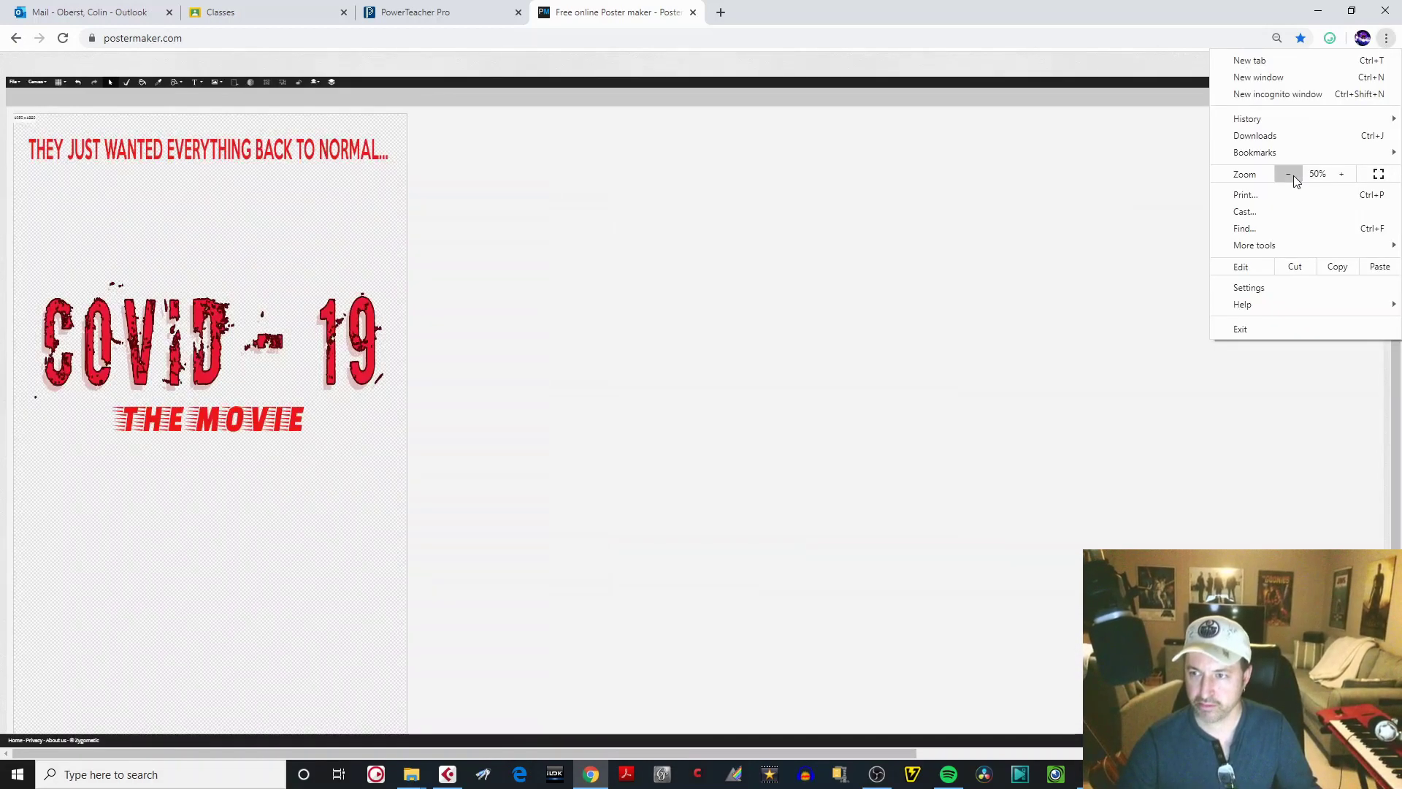
{"action": "left_click", "coordinate": [1295, 175]}
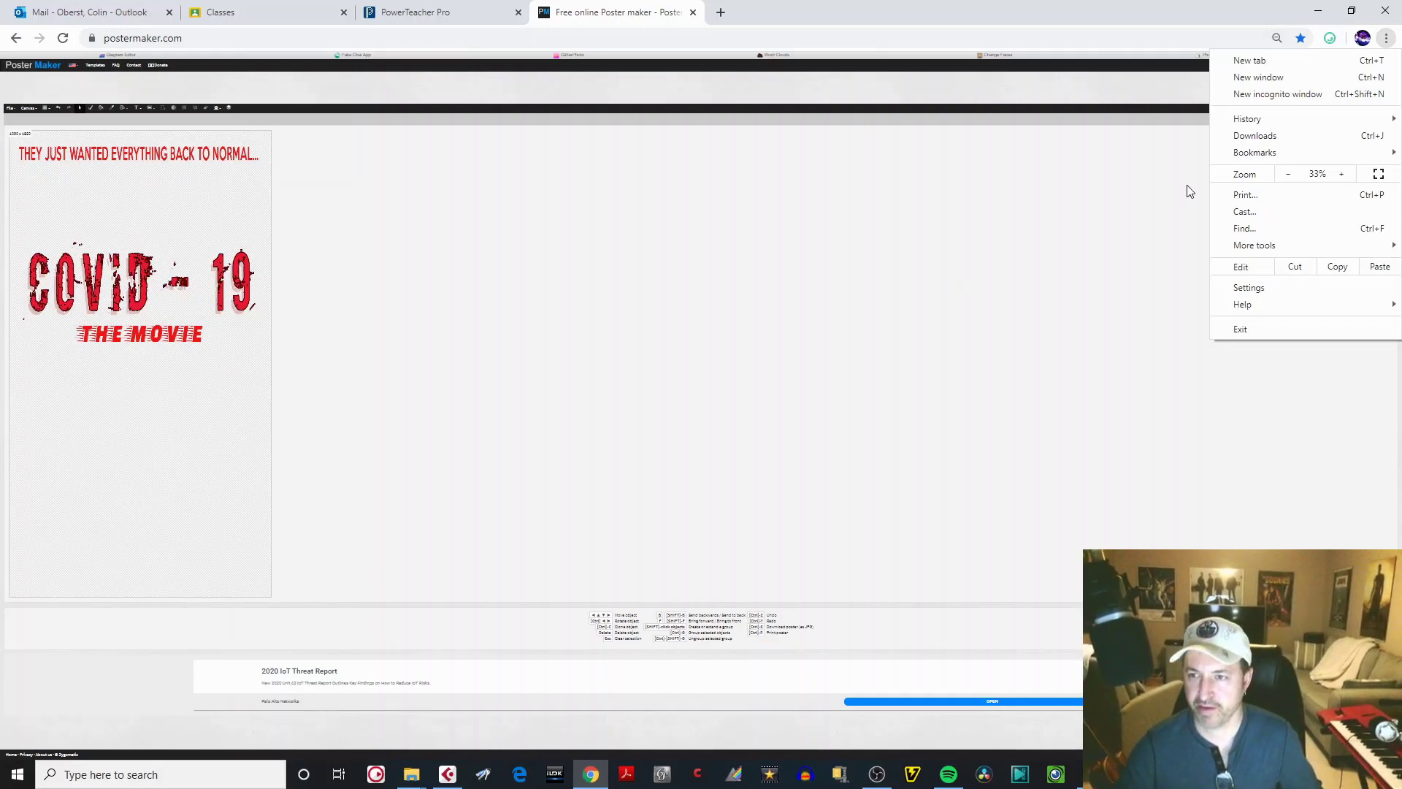
{"action": "left_click", "coordinate": [1166, 150]}
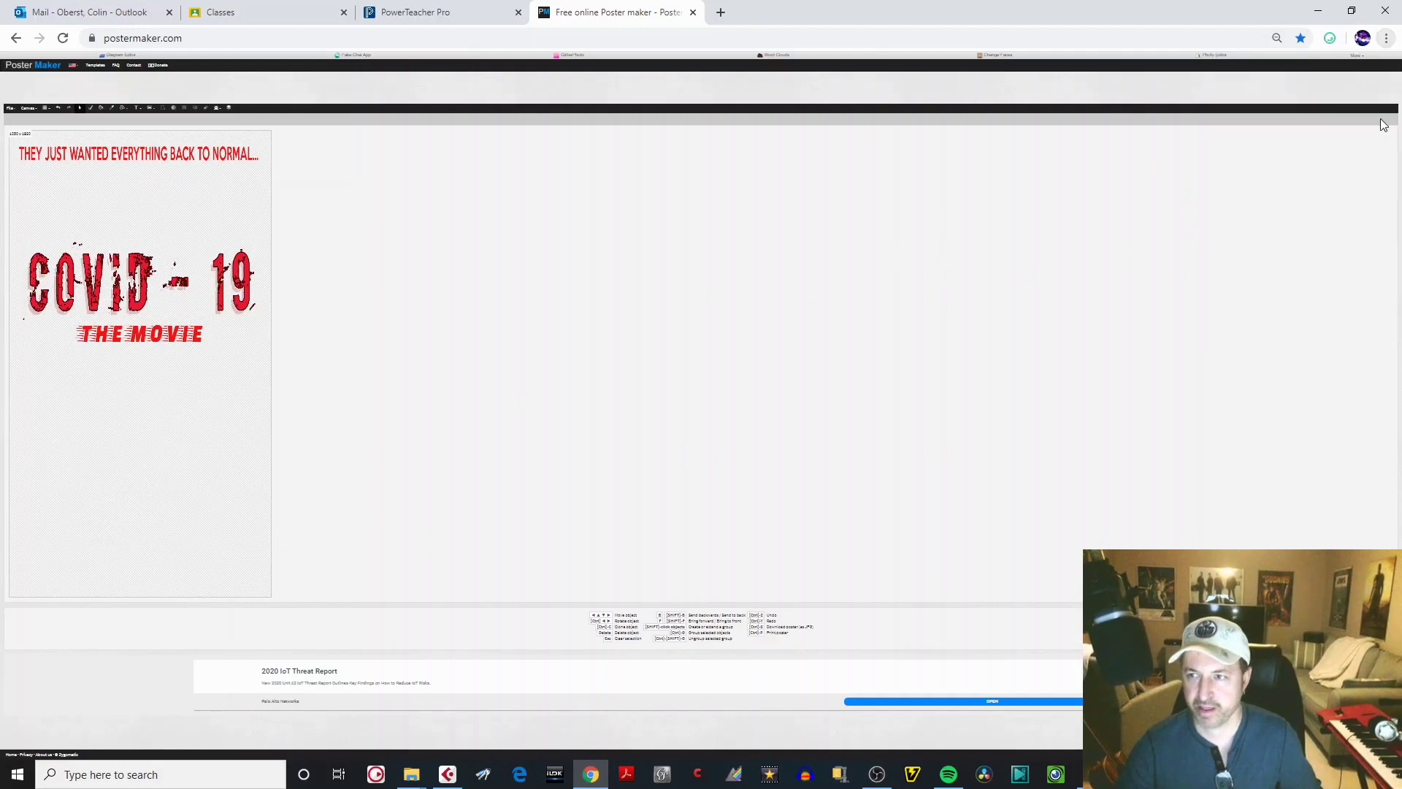
{"action": "left_click", "coordinate": [1387, 38]}
{"action": "left_click", "coordinate": [1344, 172]}
{"action": "left_click", "coordinate": [1343, 173]}
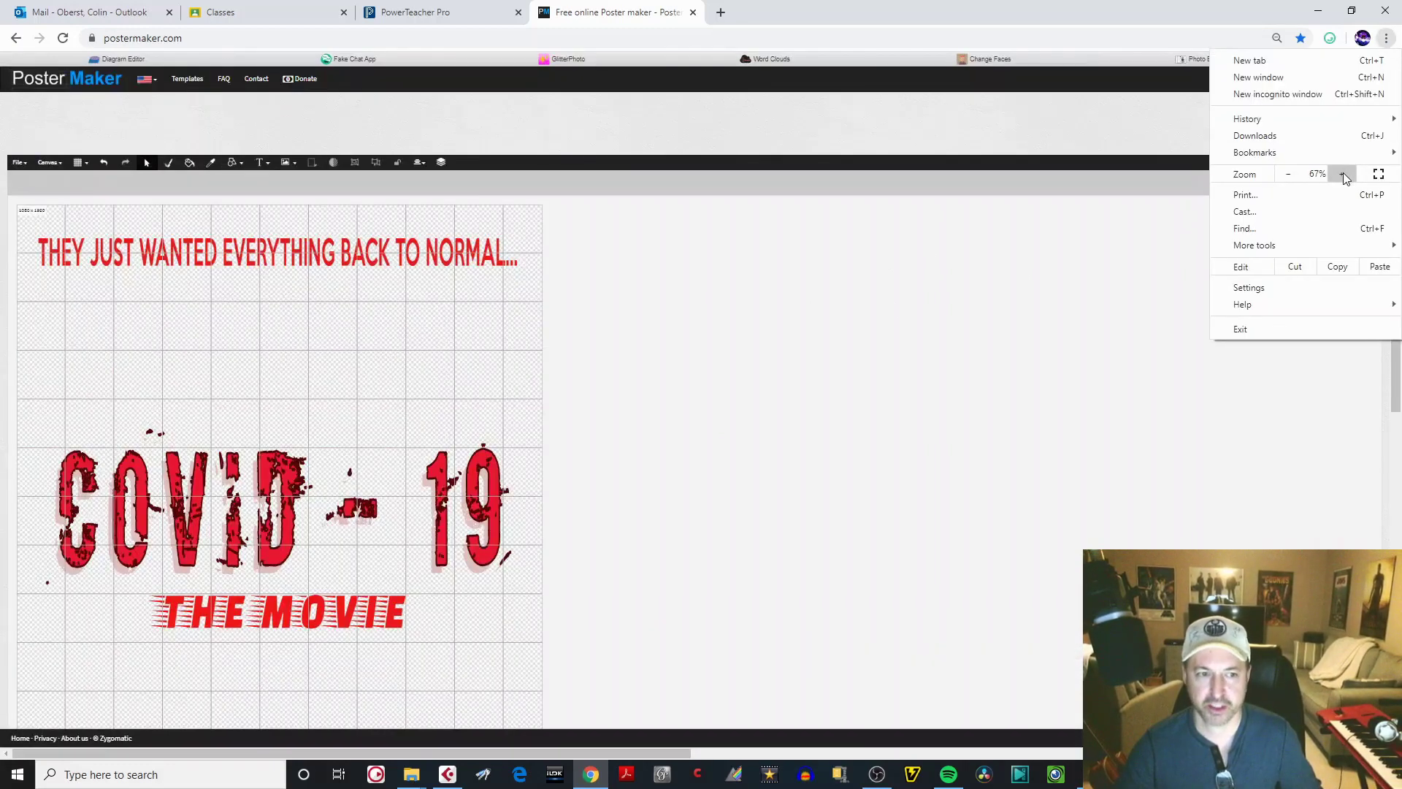
{"action": "left_click", "coordinate": [1343, 172]}
{"action": "left_click", "coordinate": [1350, 436]}
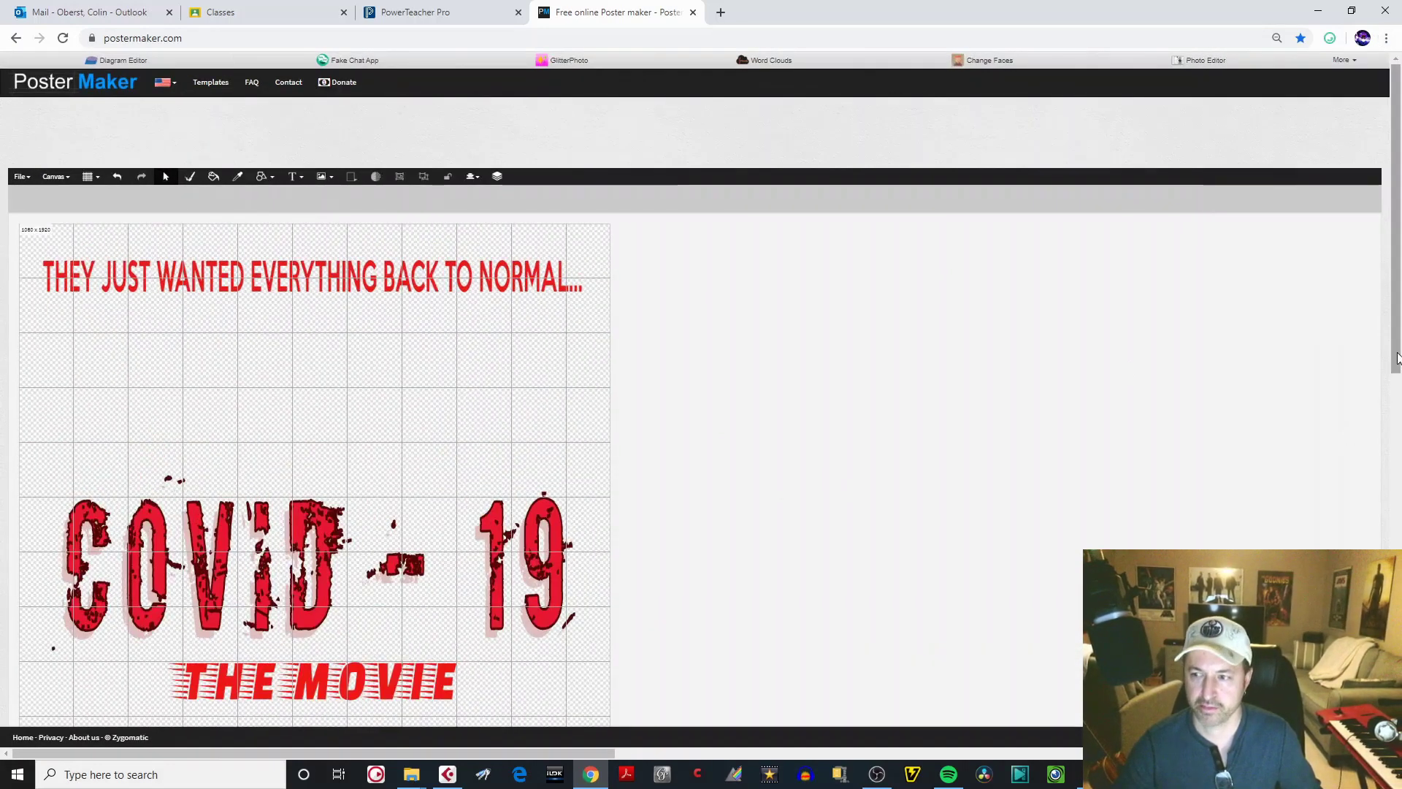
{"action": "scroll", "coordinate": [1350, 436], "scroll_direction": "down", "scroll_amount": 9}
{"action": "left_click_drag", "start_coordinate": [1396, 584], "coordinate": [1396, 571]}
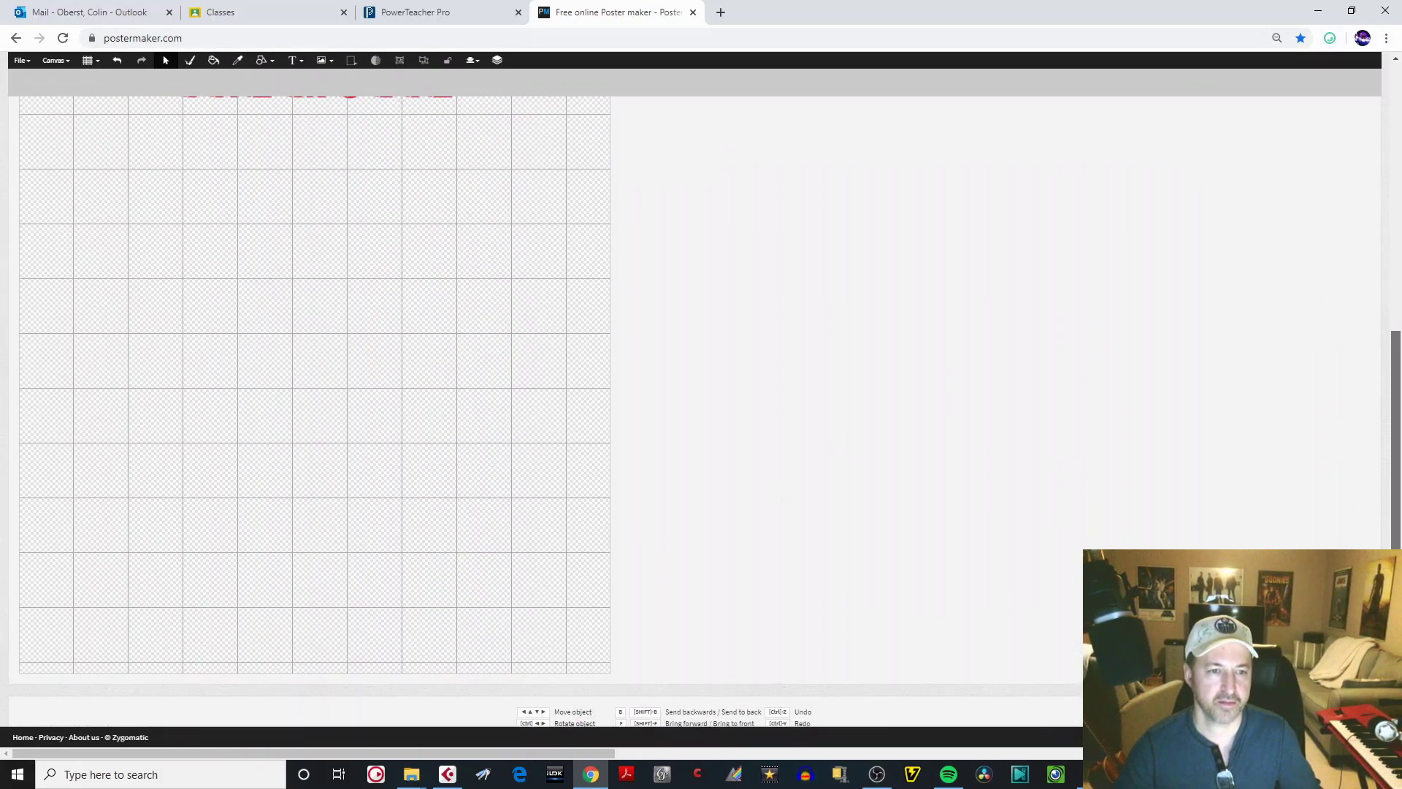
- Switch to the Harry Potter poster in Photos and examine the credits block at its lower edge up close
{"action": "left_click", "coordinate": [1091, 774]}
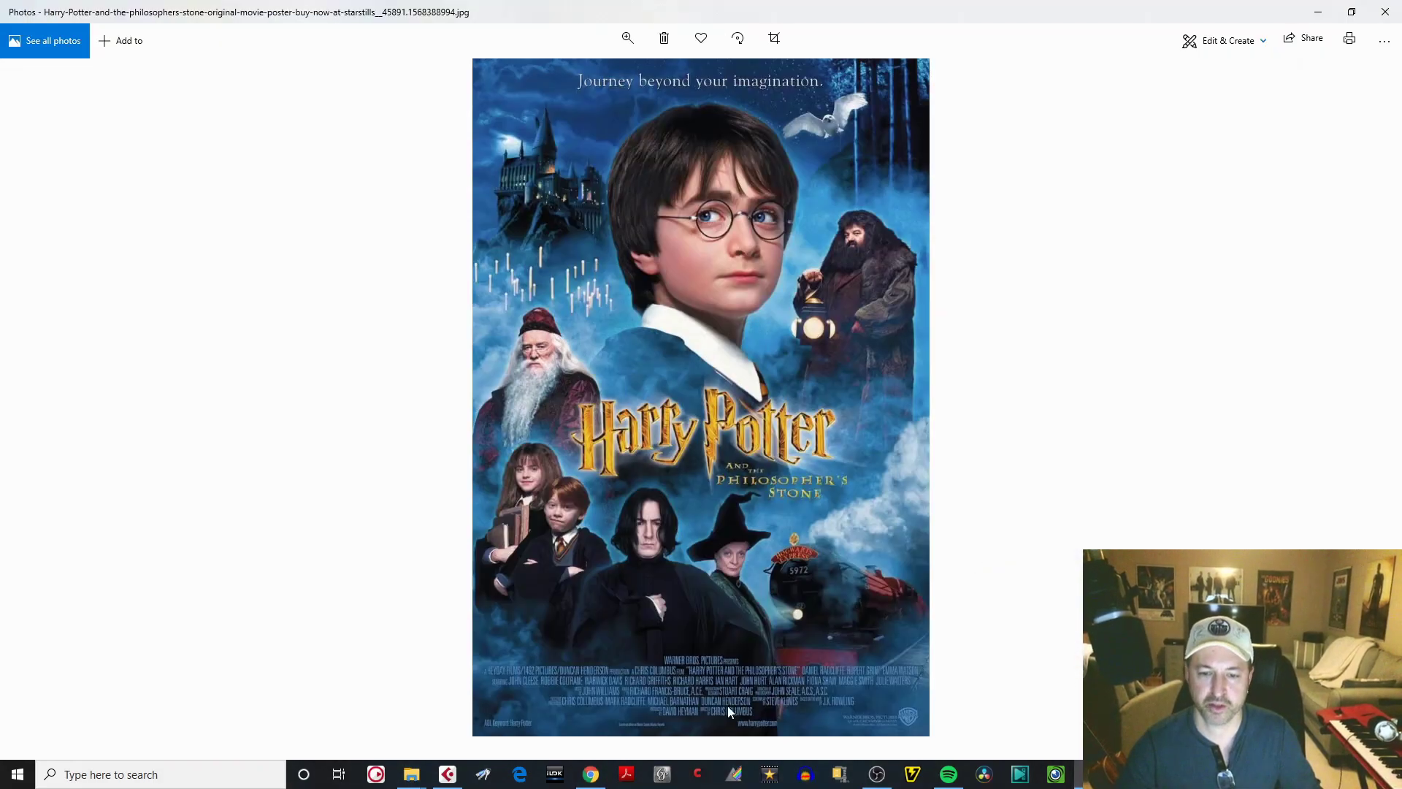
{"action": "left_click", "coordinate": [627, 38]}
{"action": "left_click_drag", "start_coordinate": [577, 71], "coordinate": [617, 78]}
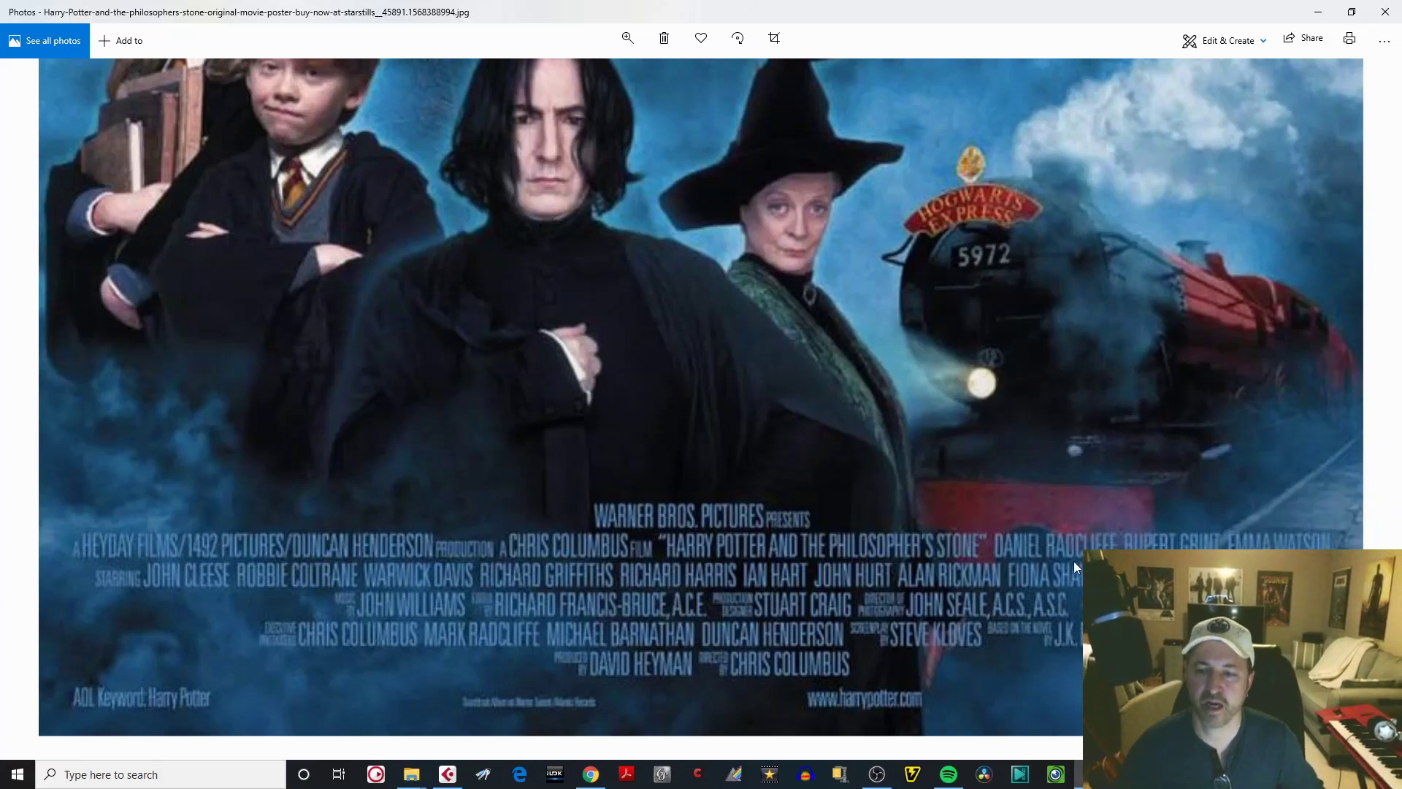
{"action": "left_click", "coordinate": [627, 41]}
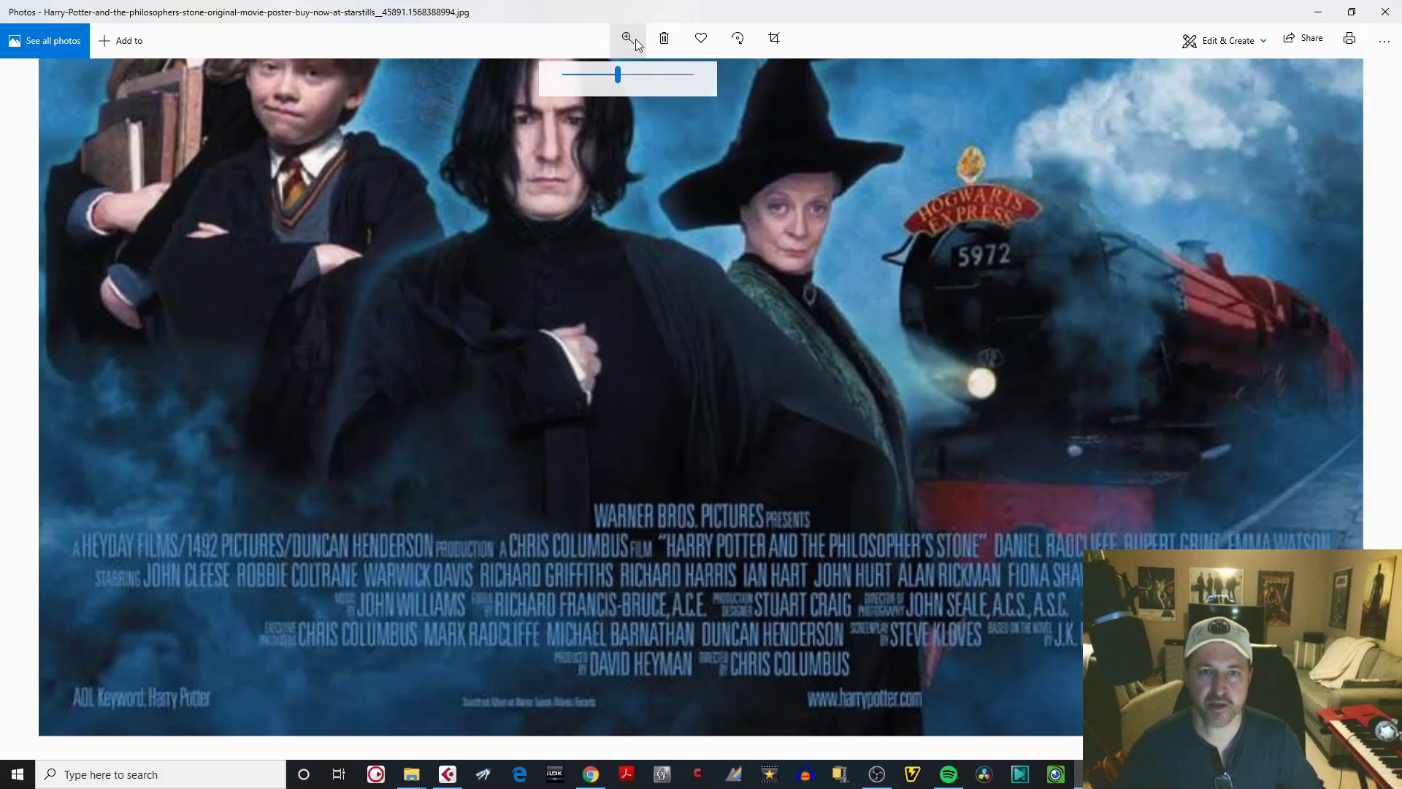
{"action": "left_click_drag", "start_coordinate": [618, 74], "coordinate": [569, 95]}
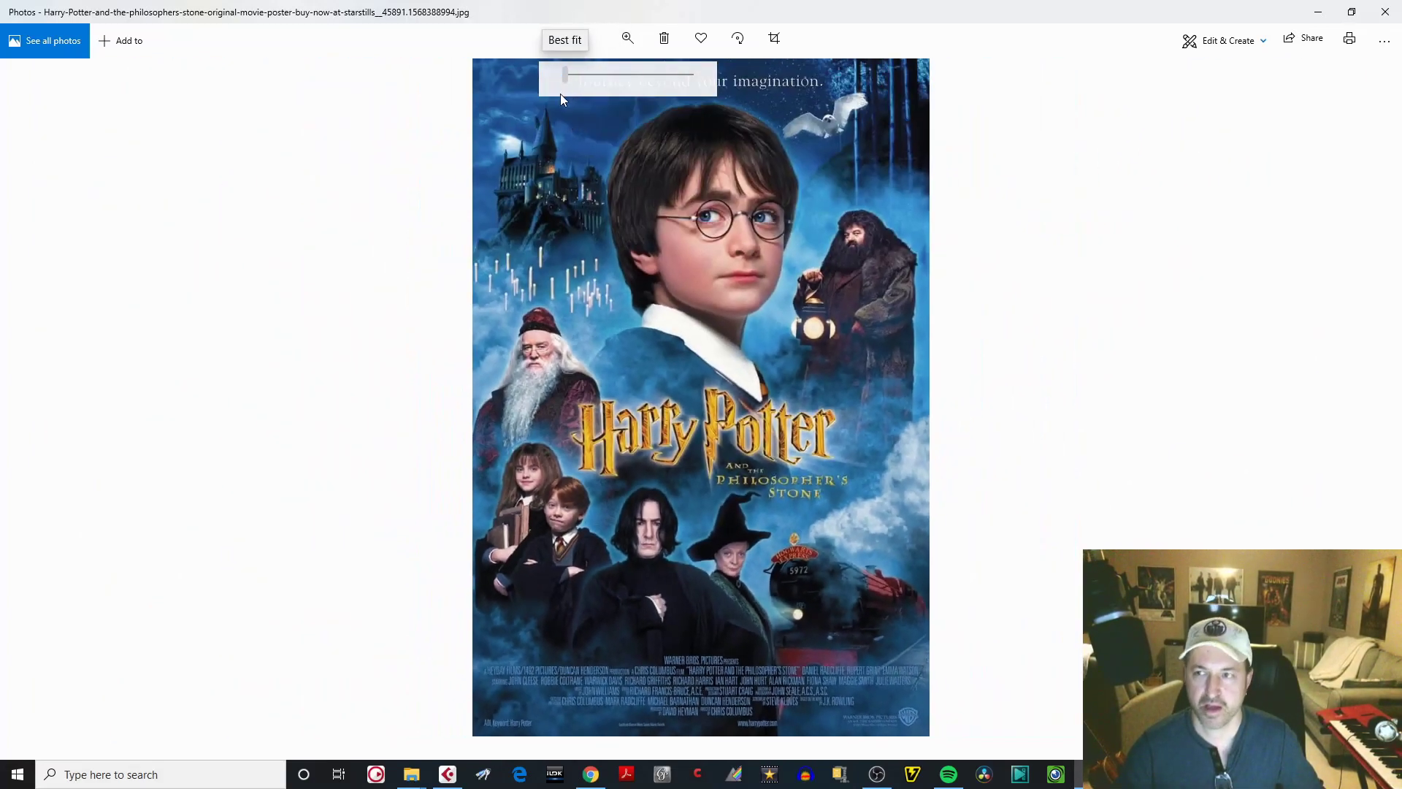
{"action": "left_click", "coordinate": [1318, 12]}
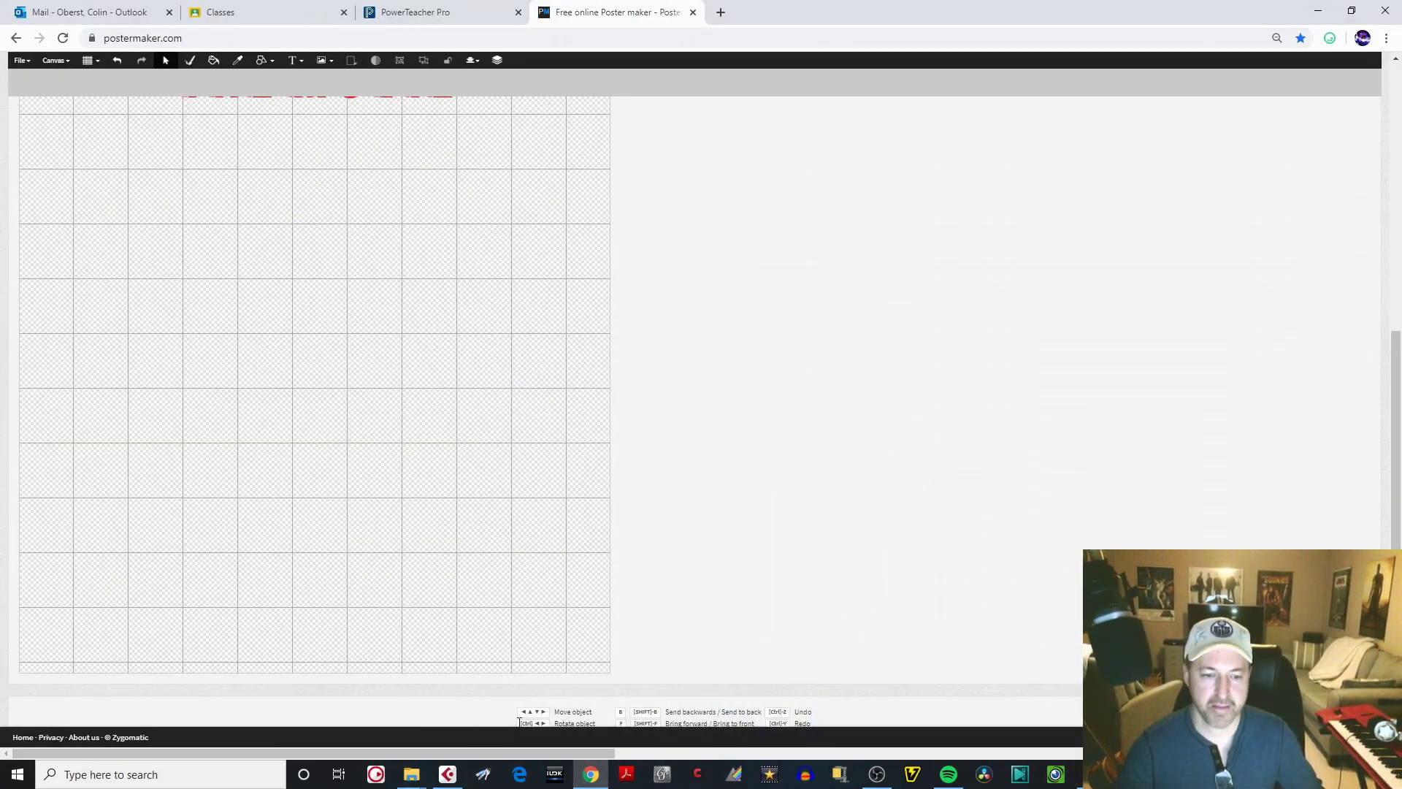
- Examine the credits block of the "Covid-19 The Movie" image from the Movie Poster Lesson folder, and return to Poster Maker
{"action": "mouse_move", "coordinate": [413, 771]}
{"action": "left_click", "coordinate": [361, 713]}
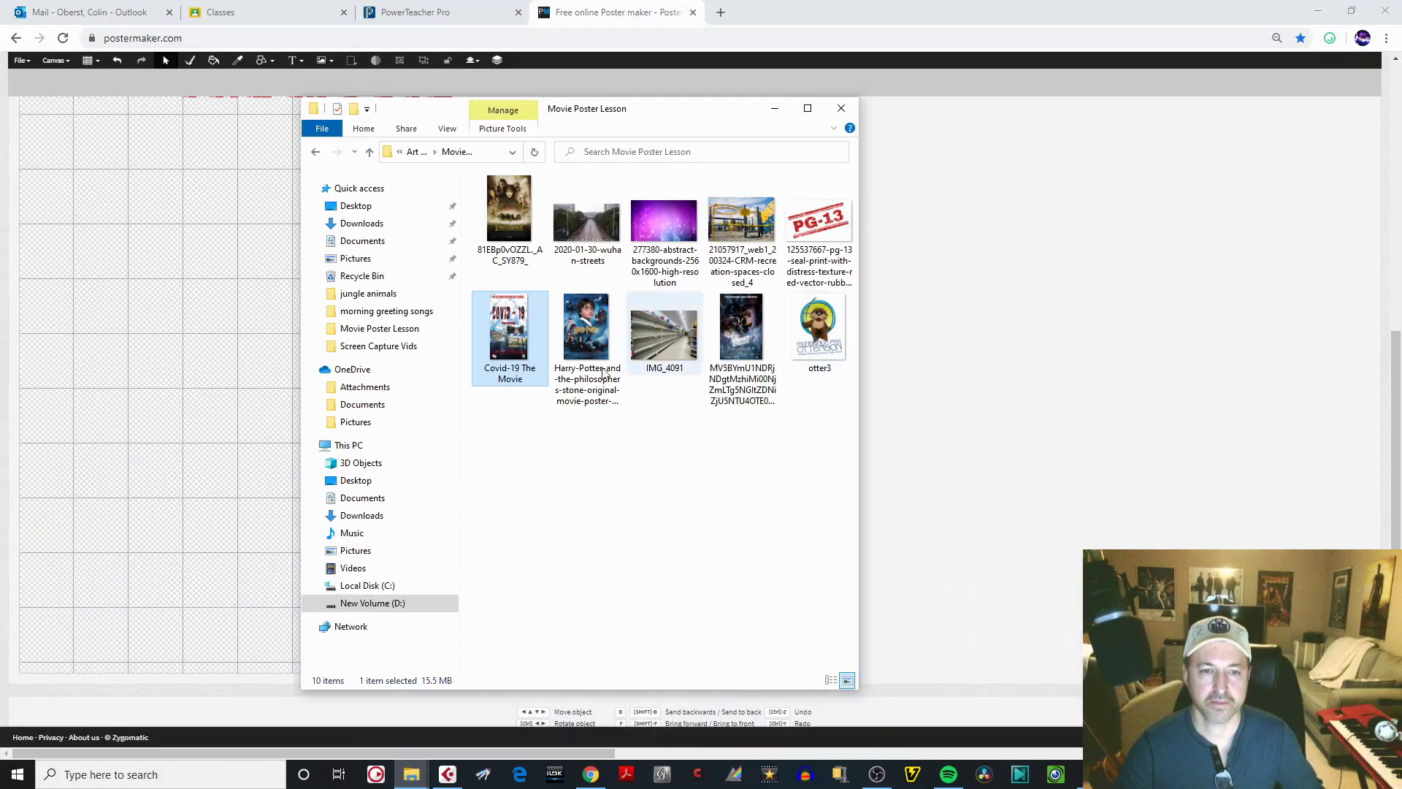
{"action": "double_click", "coordinate": [526, 362]}
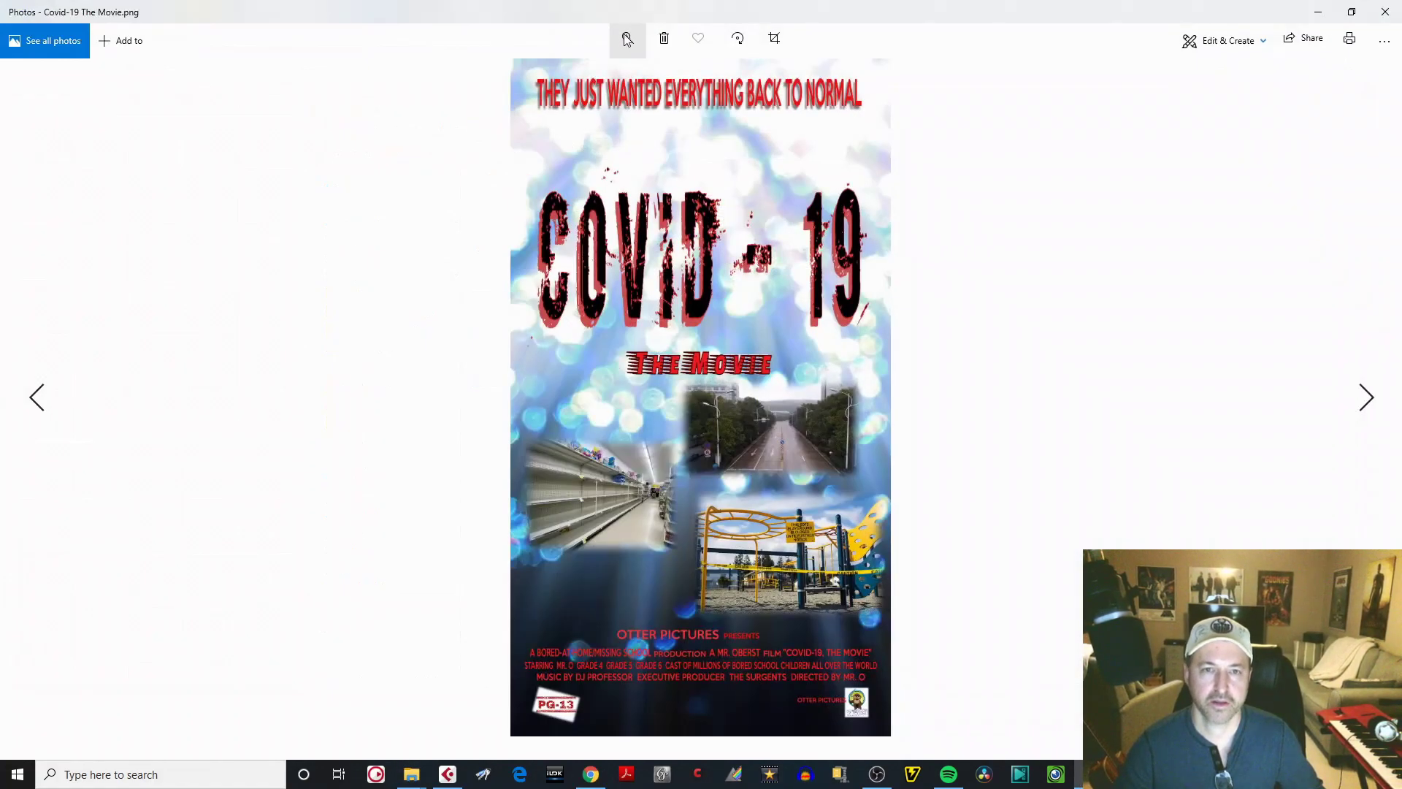
{"action": "left_click", "coordinate": [627, 39]}
{"action": "left_click_drag", "start_coordinate": [568, 76], "coordinate": [584, 76]}
{"action": "scroll", "coordinate": [779, 448], "scroll_direction": "down", "scroll_amount": 5}
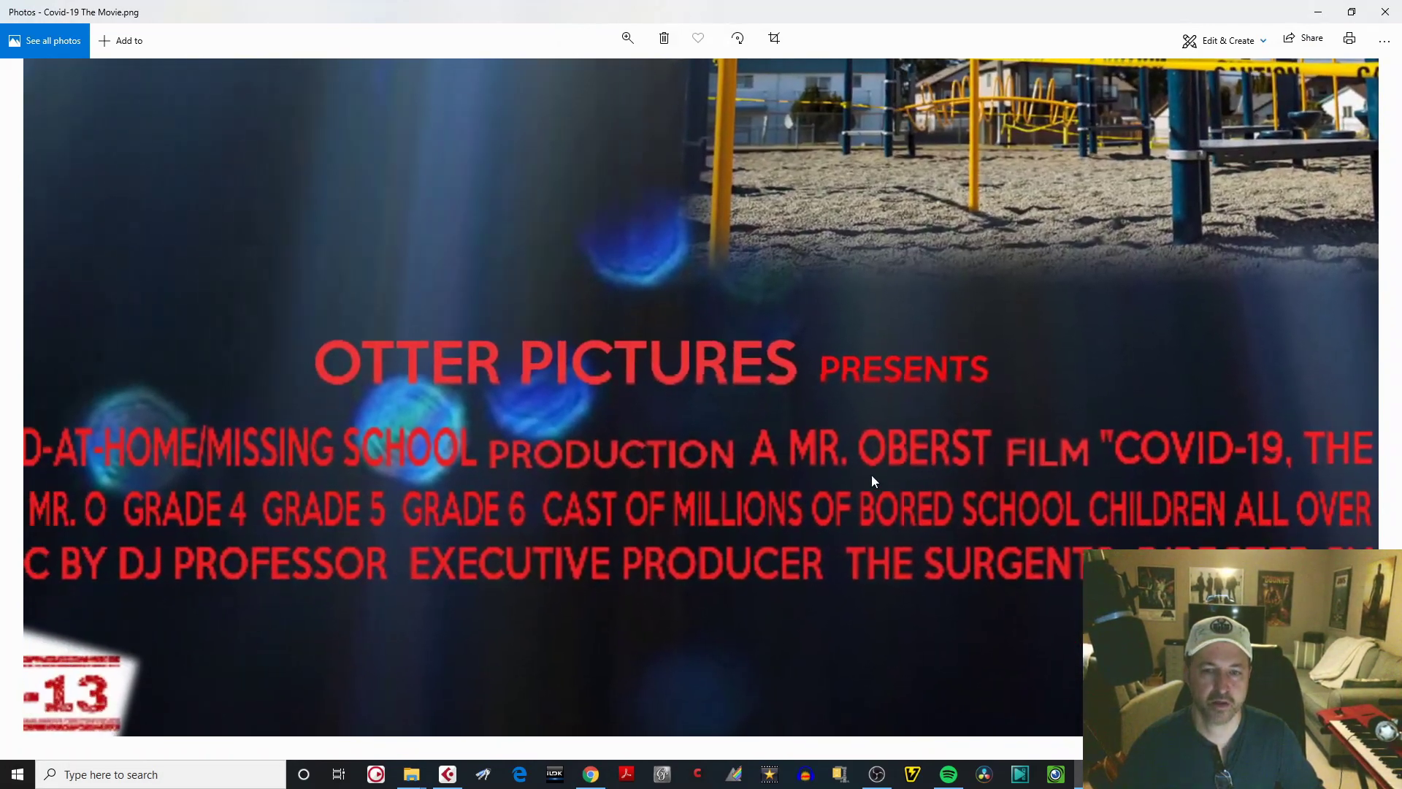
{"action": "left_click", "coordinate": [628, 40]}
{"action": "left_click", "coordinate": [585, 76]}
{"action": "left_click_drag", "start_coordinate": [581, 76], "coordinate": [577, 79]}
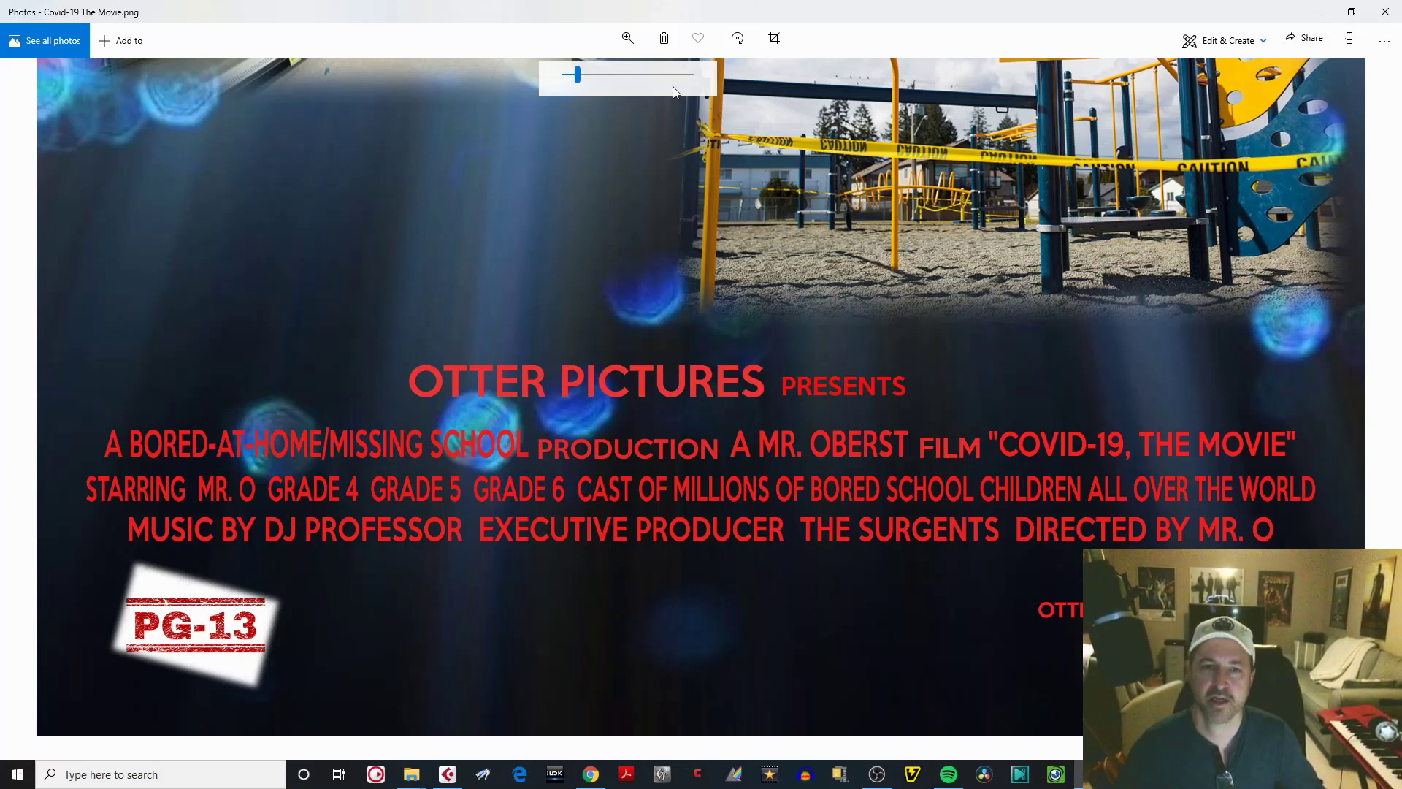
{"action": "left_click_drag", "start_coordinate": [575, 73], "coordinate": [565, 73]}
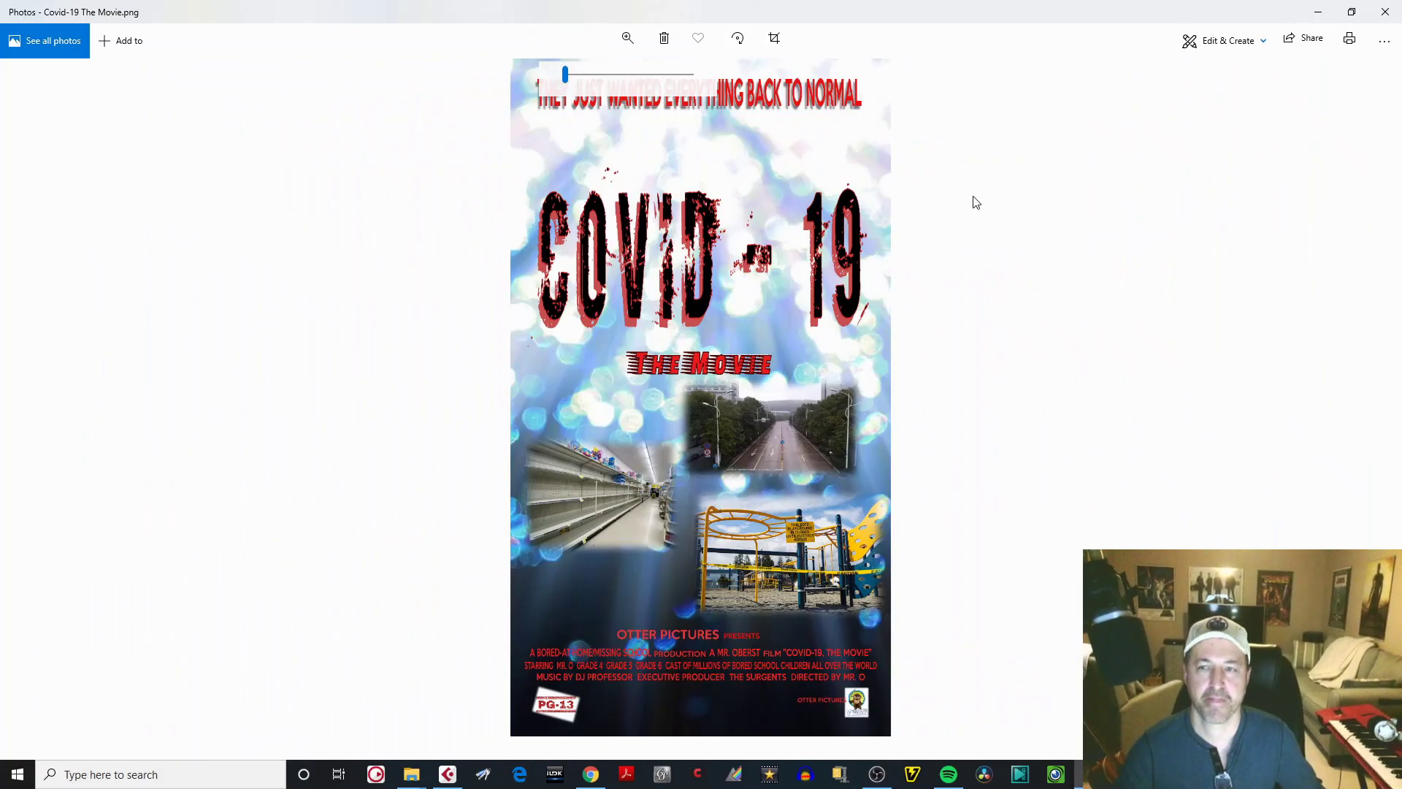
{"action": "left_click", "coordinate": [1386, 12]}
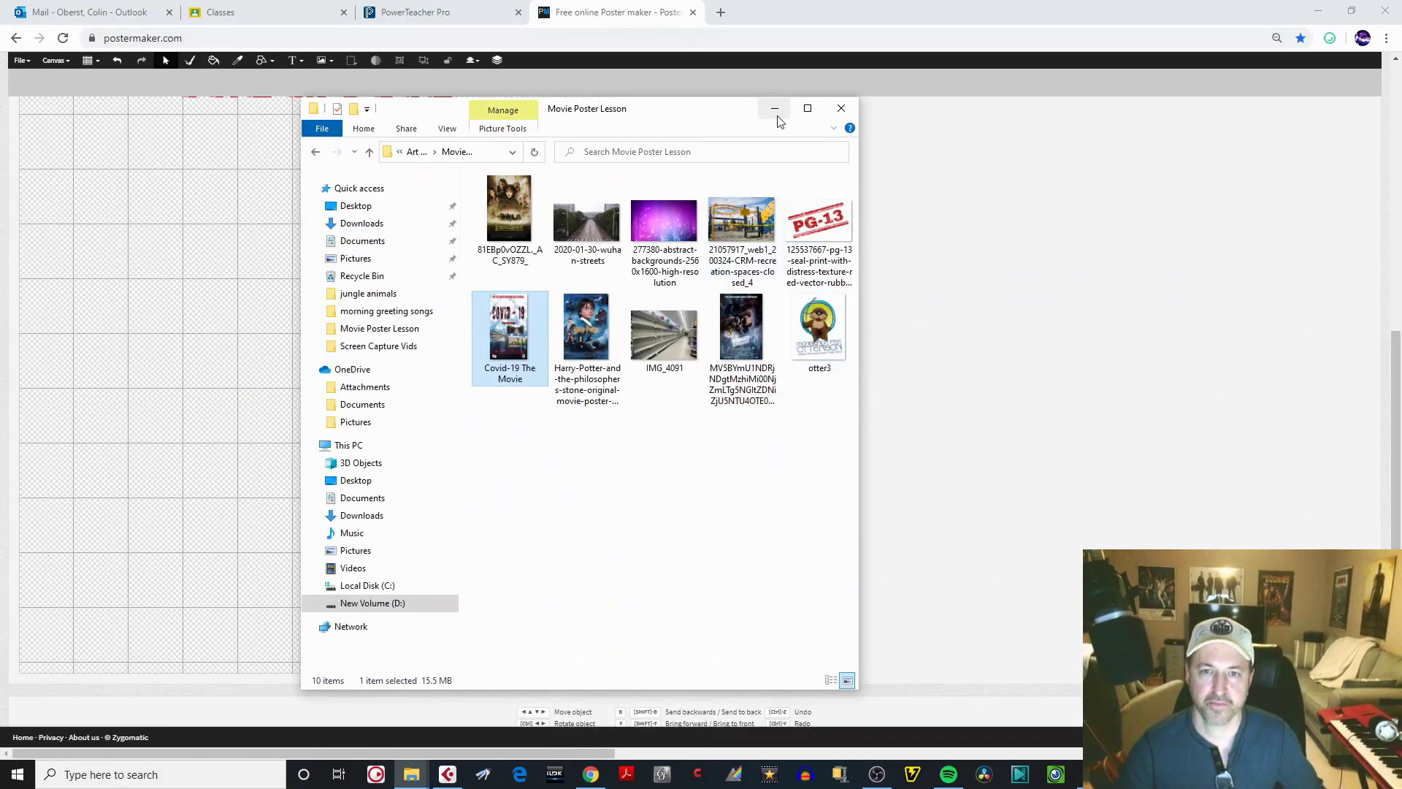
{"action": "left_click", "coordinate": [775, 107]}
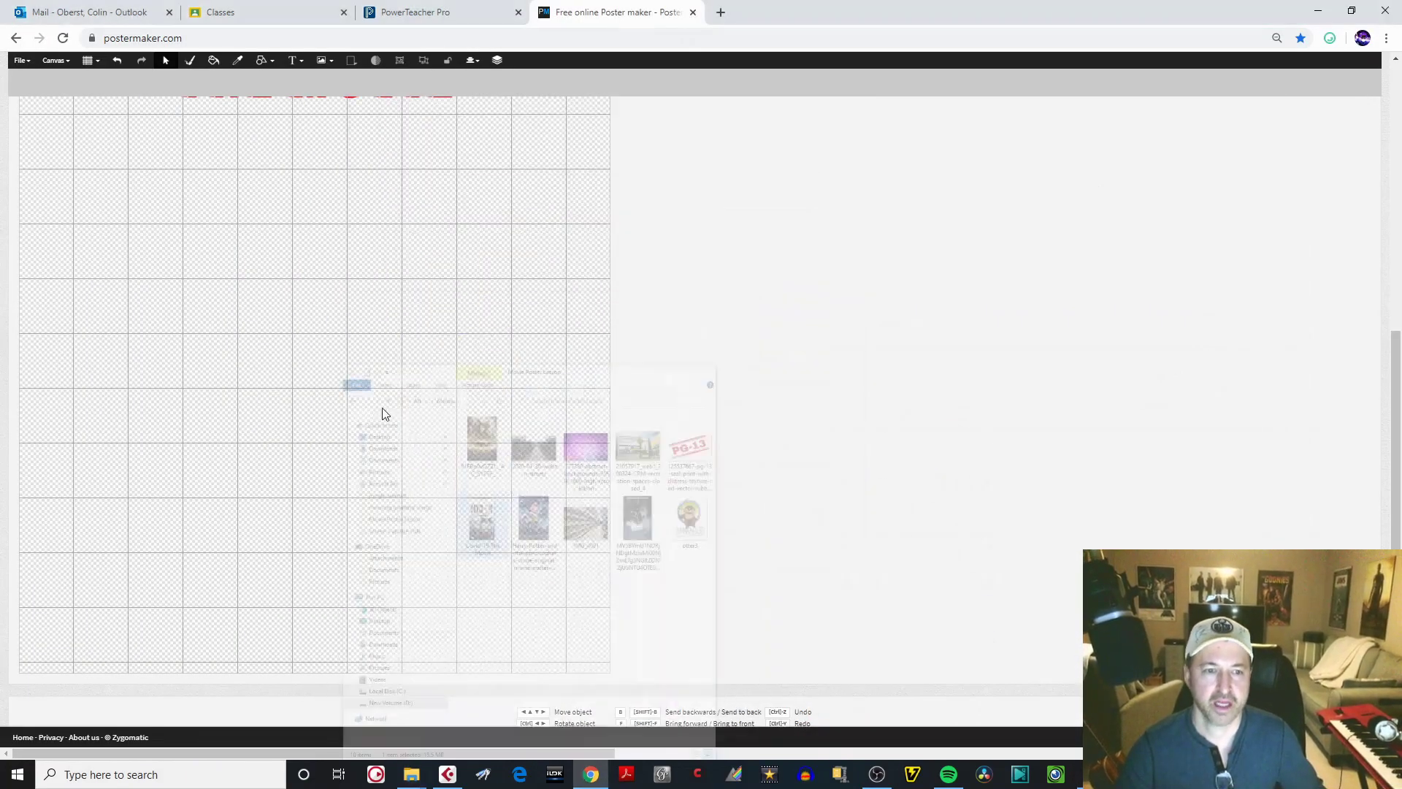
- Add a new text reading "OTTER PICTURES PRESENTS" and color it red, rgba(237, 23, 23, 1)
{"action": "left_click", "coordinate": [299, 63]}
{"action": "left_click", "coordinate": [303, 78]}
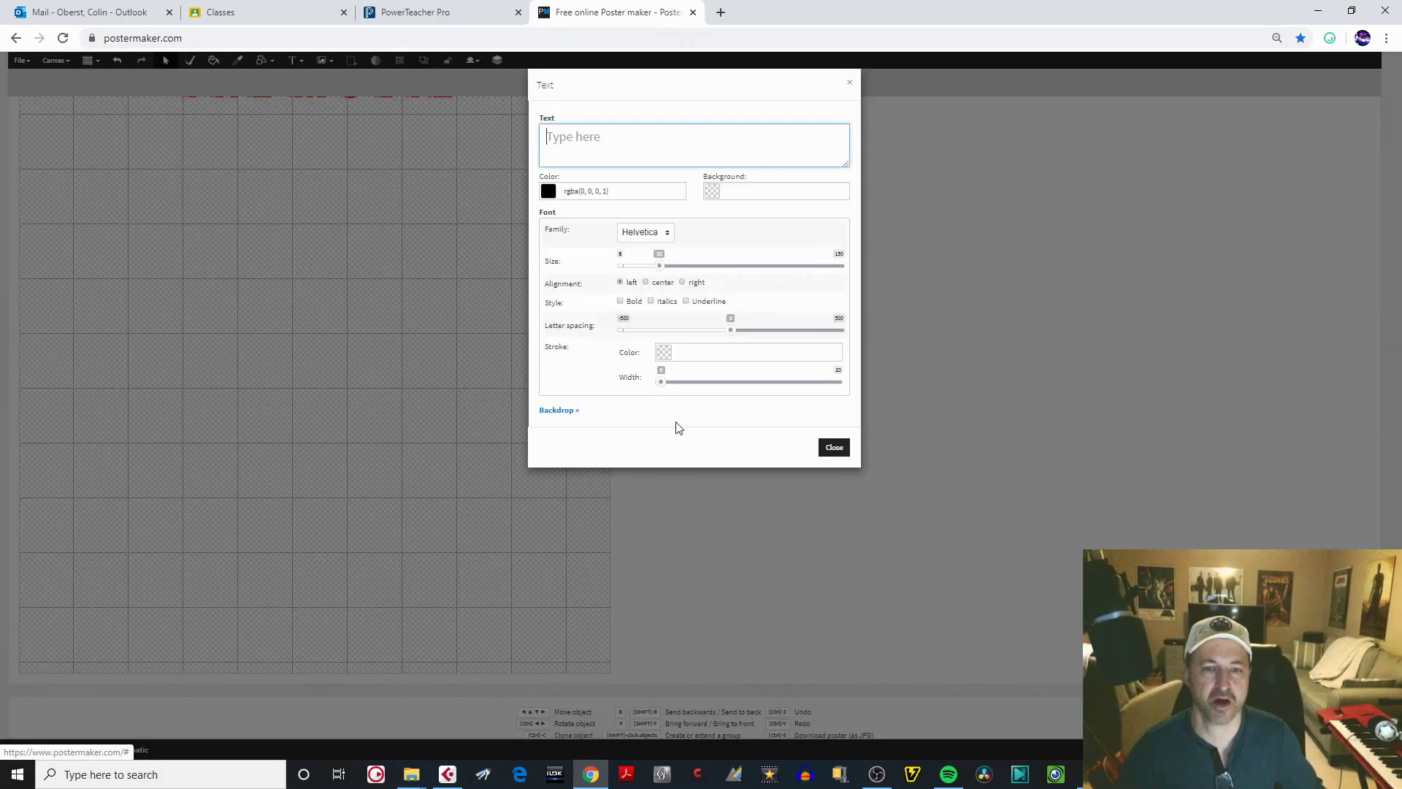
{"action": "type", "text": "OTTER PICTURES PRESENTS"}
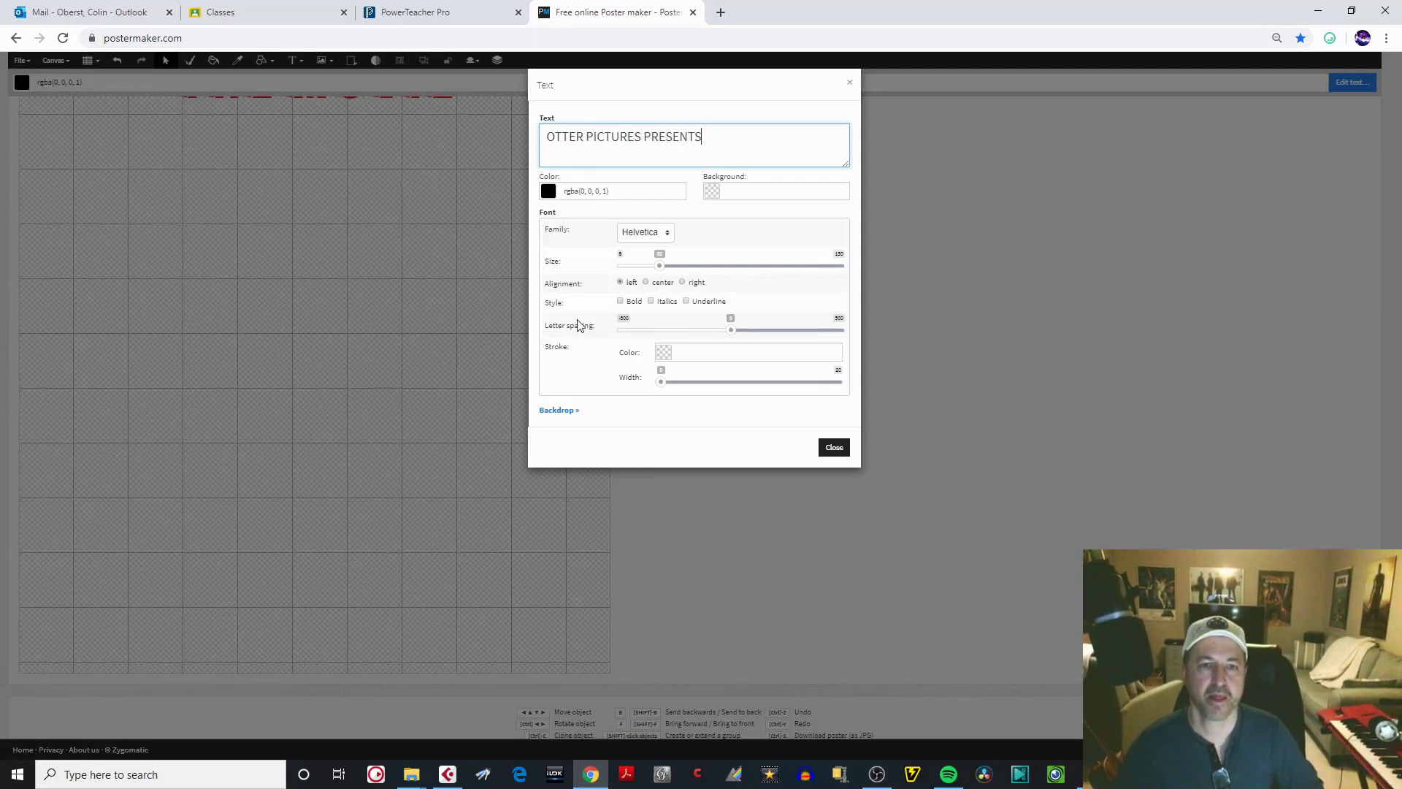
{"action": "left_click", "coordinate": [549, 193]}
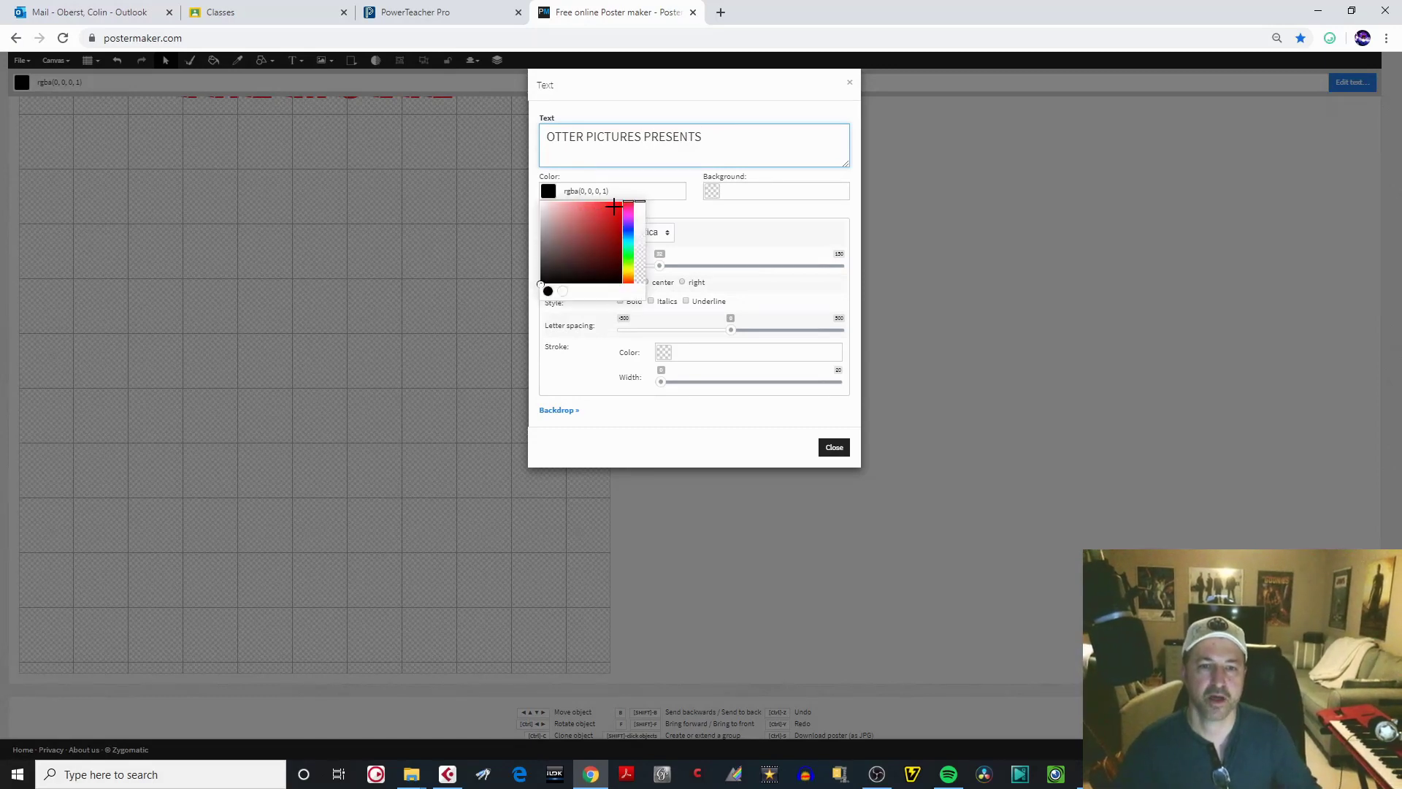
{"action": "left_click", "coordinate": [614, 207]}
{"action": "left_click", "coordinate": [667, 212]}
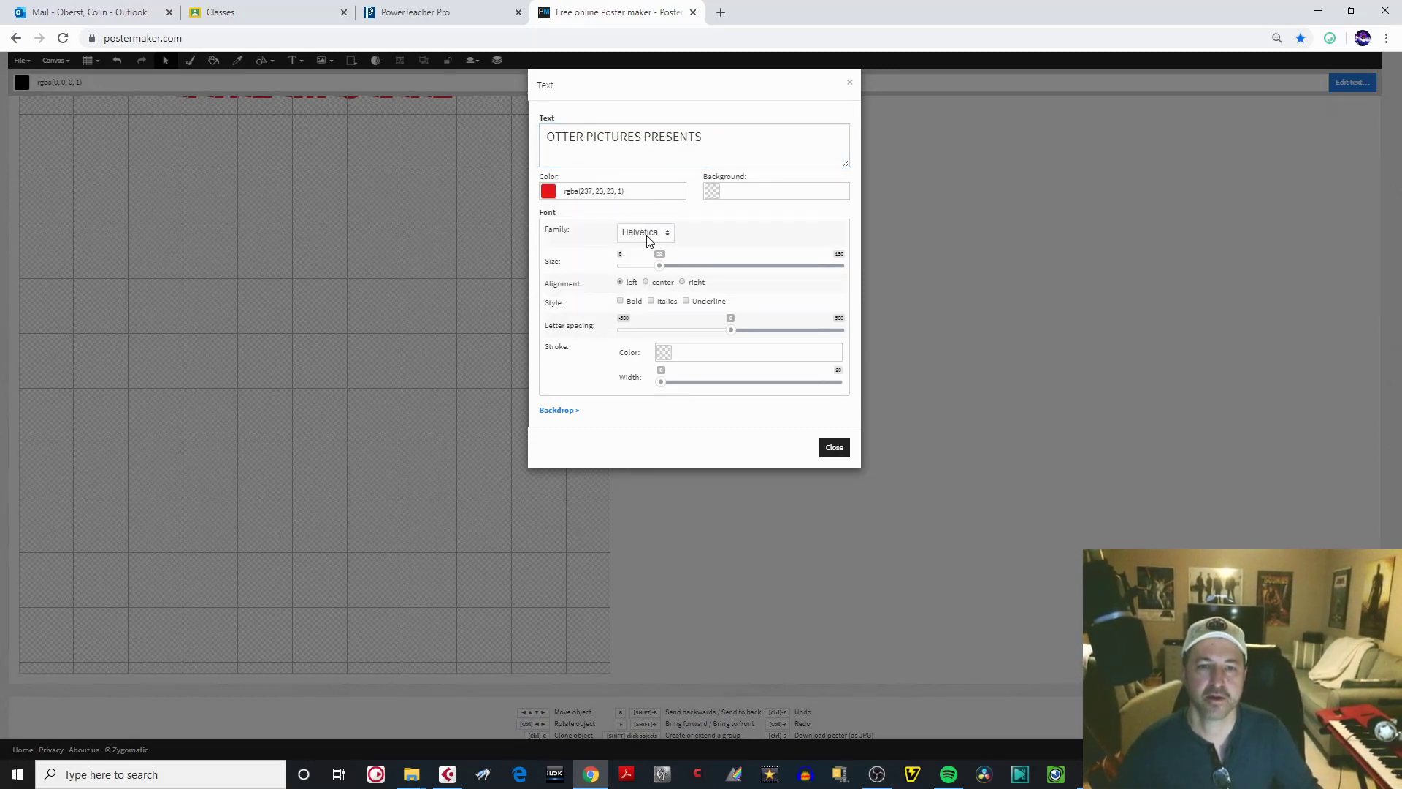
- Set the "OTTER PICTURES PRESENTS" text to the KeepCalm font and raise its size to about a third of the available range
{"action": "left_click", "coordinate": [646, 233]}
{"action": "left_click", "coordinate": [628, 407]}
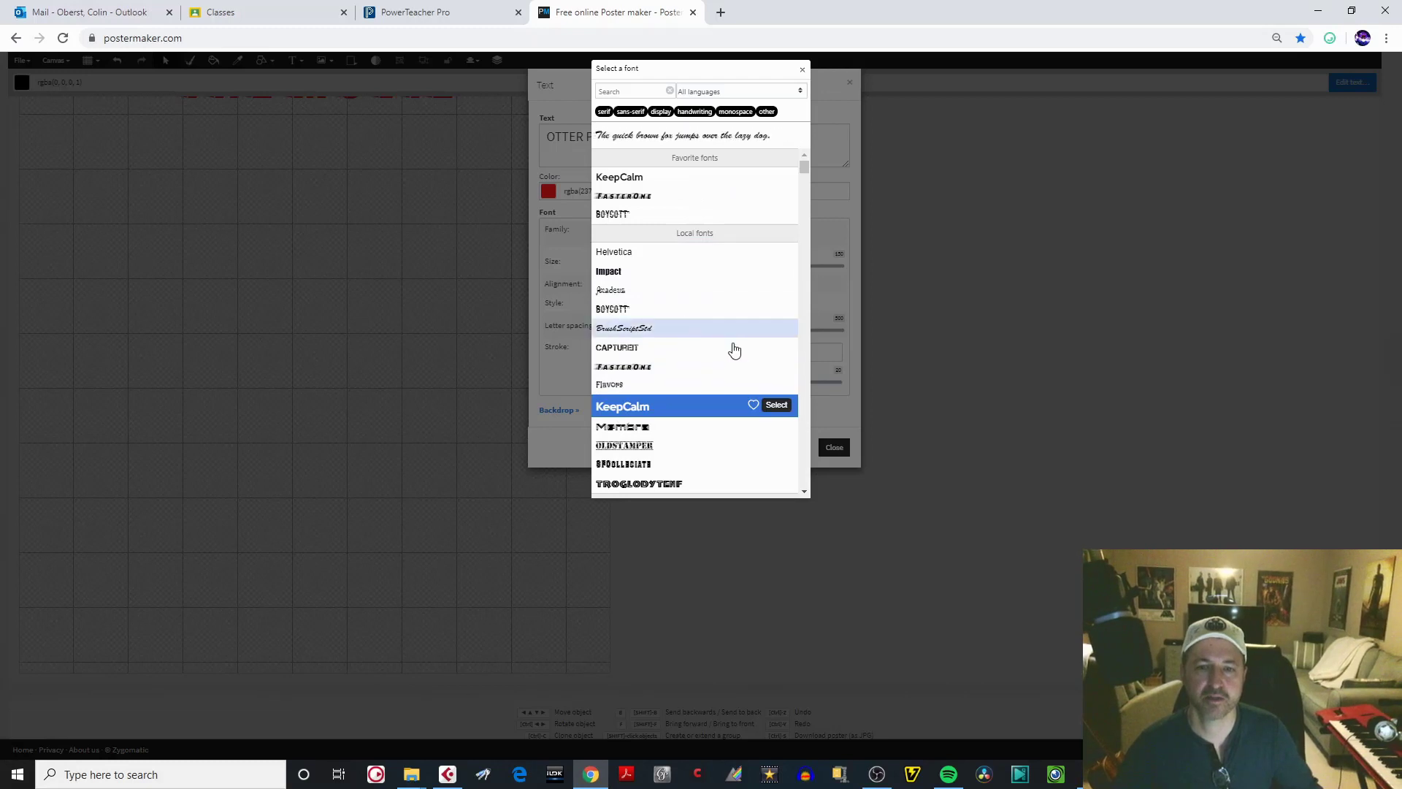
{"action": "left_click", "coordinate": [775, 406]}
{"action": "left_click_drag", "start_coordinate": [660, 271], "coordinate": [692, 274]}
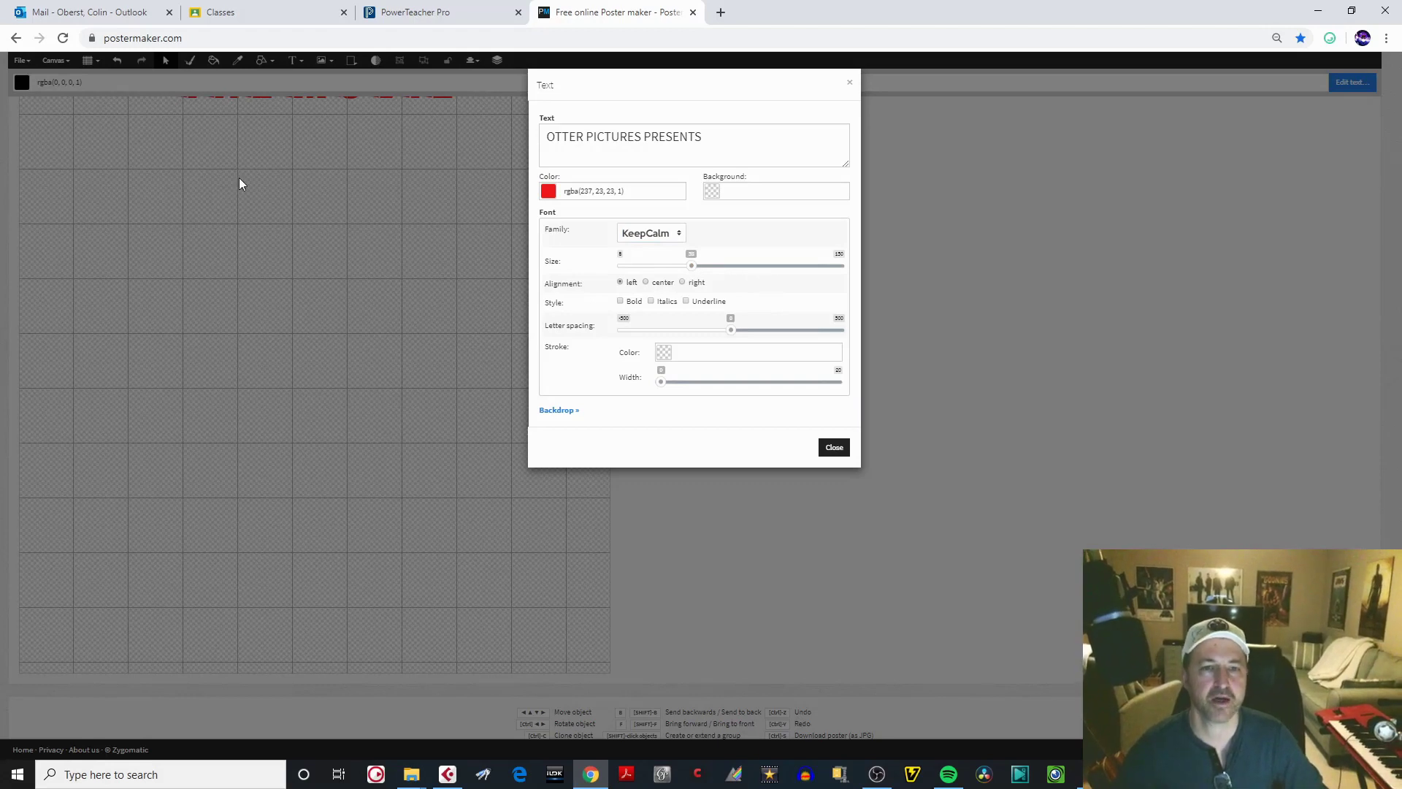
- Move the "OTTER PICTURES PRESENTS" text from the top of the poster down to the credits area well below "THE MOVIE"
{"action": "left_click", "coordinate": [835, 448]}
{"action": "left_click_drag", "start_coordinate": [1396, 473], "coordinate": [1397, 212]}
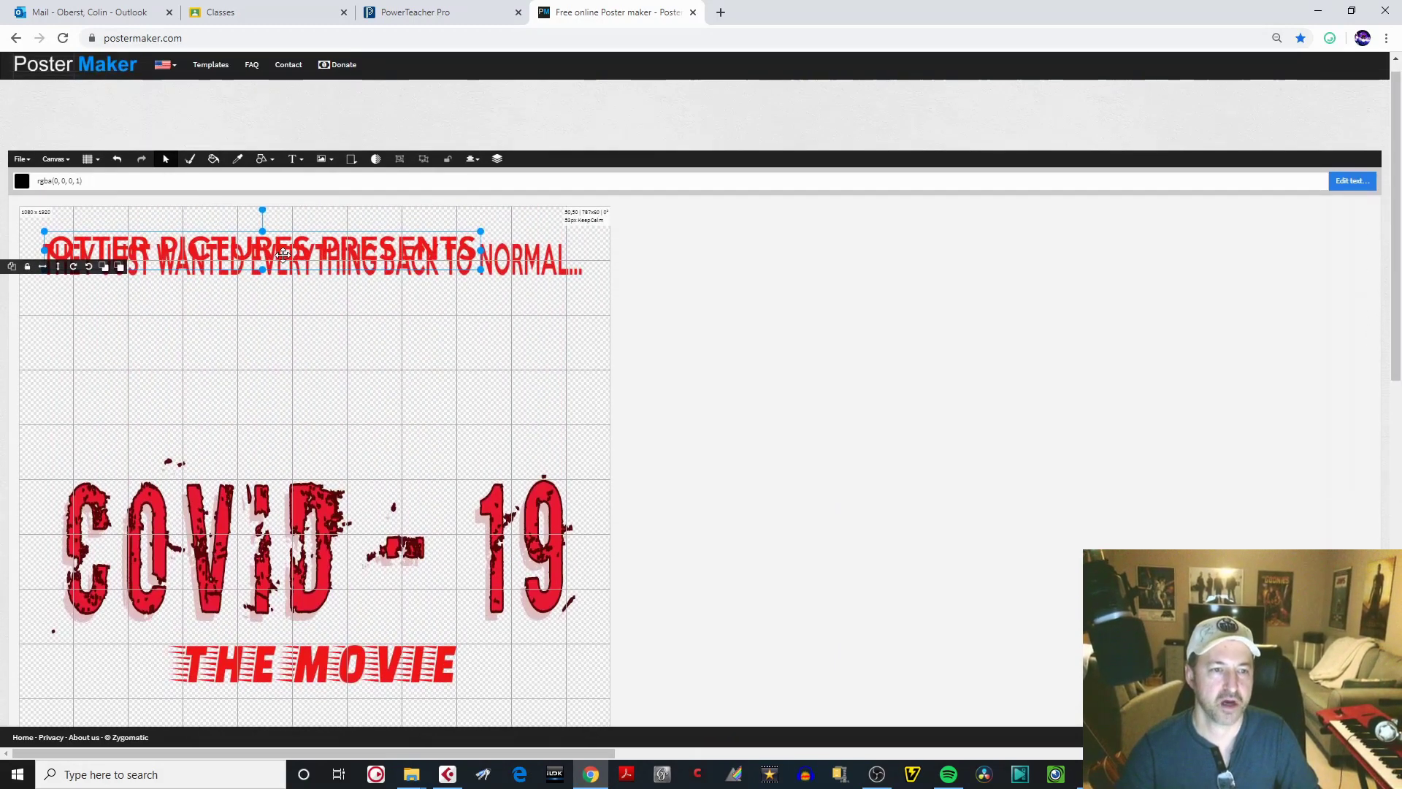
{"action": "left_click_drag", "start_coordinate": [284, 271], "coordinate": [325, 724]}
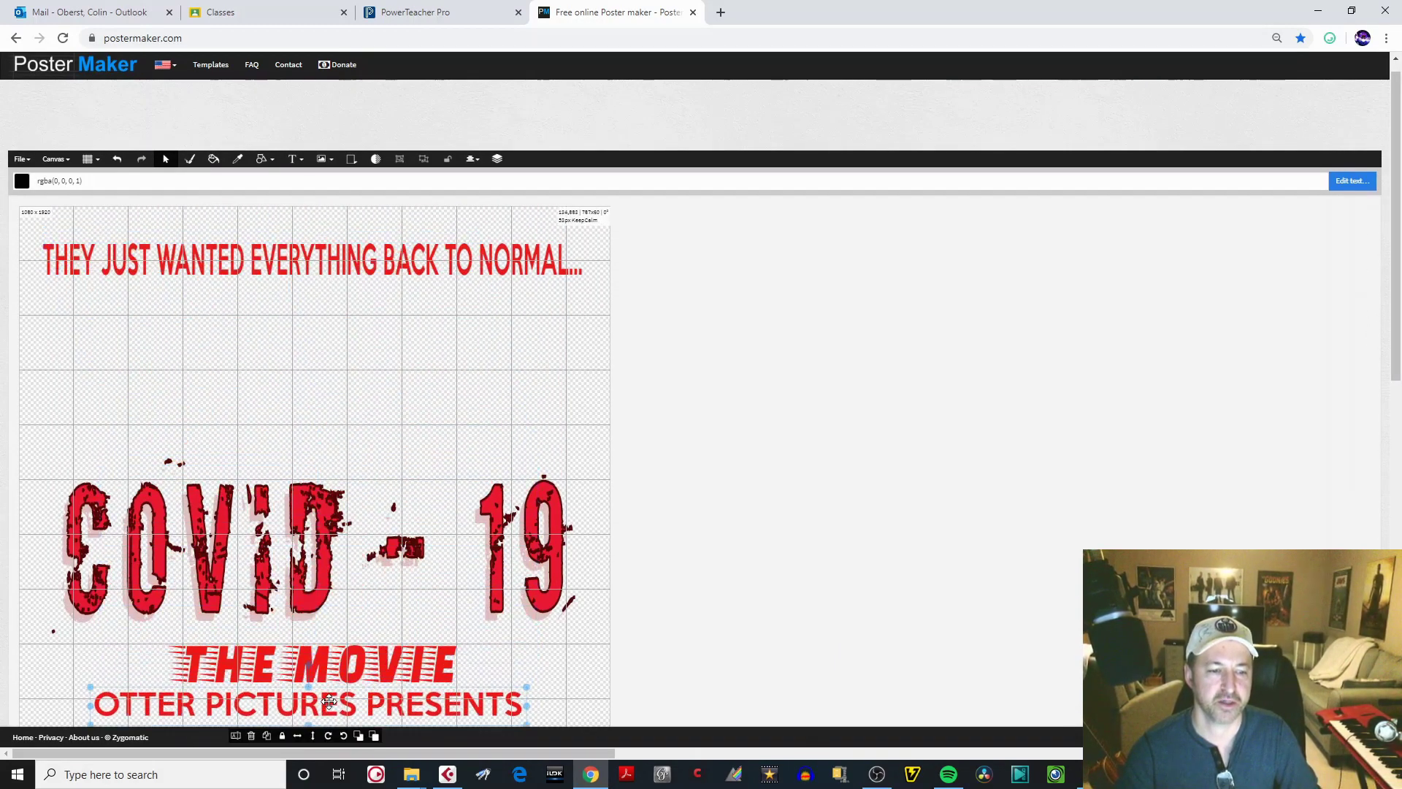
{"action": "left_click_drag", "start_coordinate": [1395, 310], "coordinate": [1395, 478]}
{"action": "left_click_drag", "start_coordinate": [292, 332], "coordinate": [299, 636]}
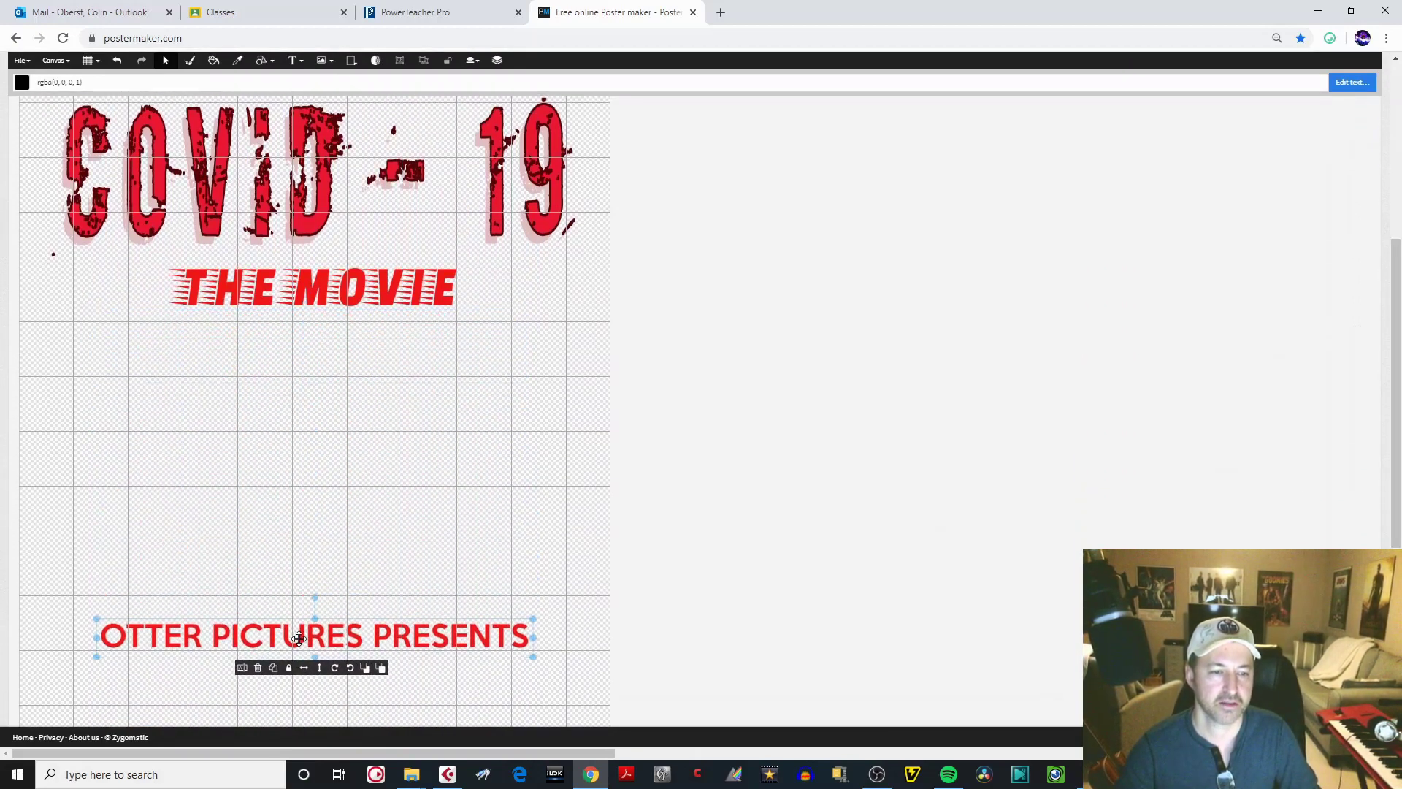
{"action": "left_click_drag", "start_coordinate": [1397, 436], "coordinate": [1397, 570]}
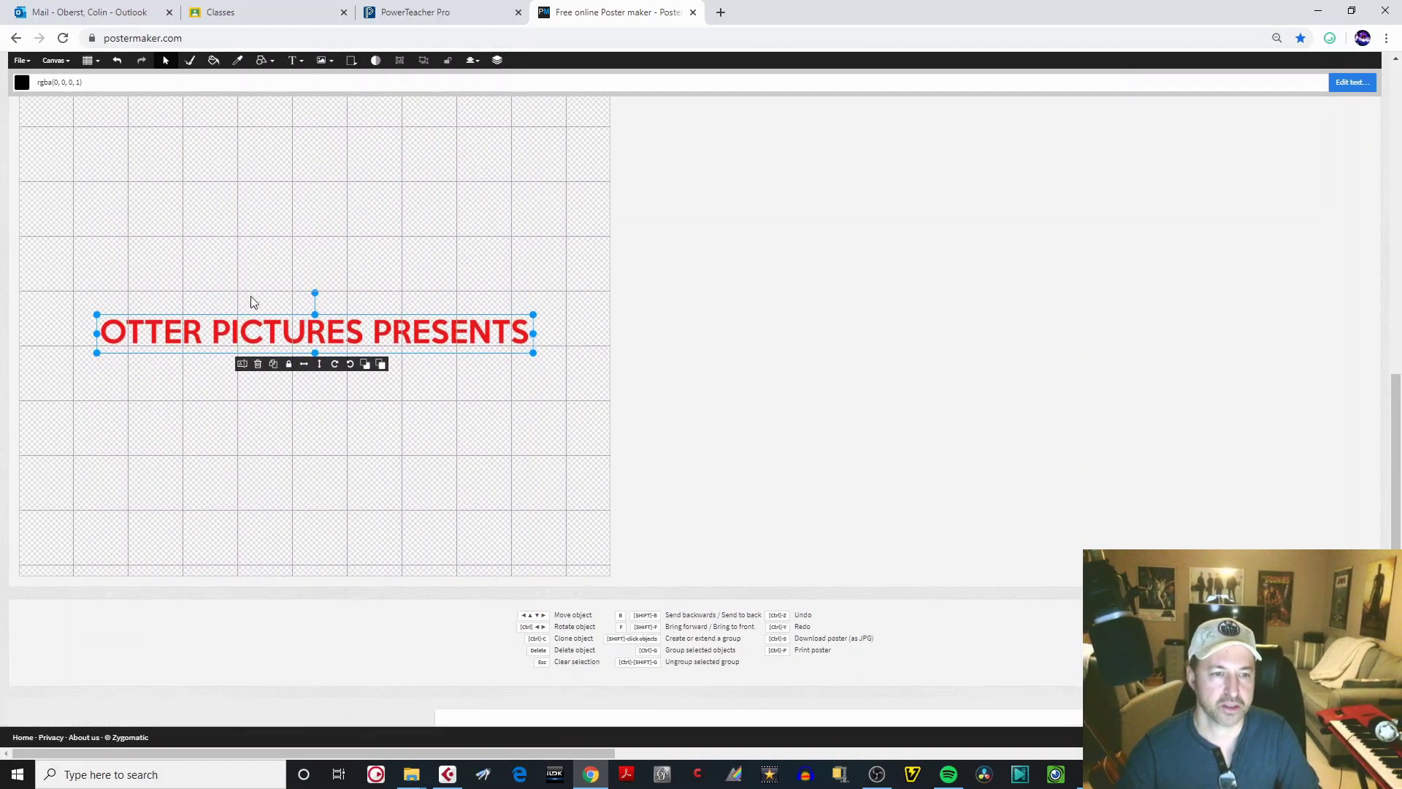
{"action": "left_click_drag", "start_coordinate": [278, 330], "coordinate": [280, 342]}
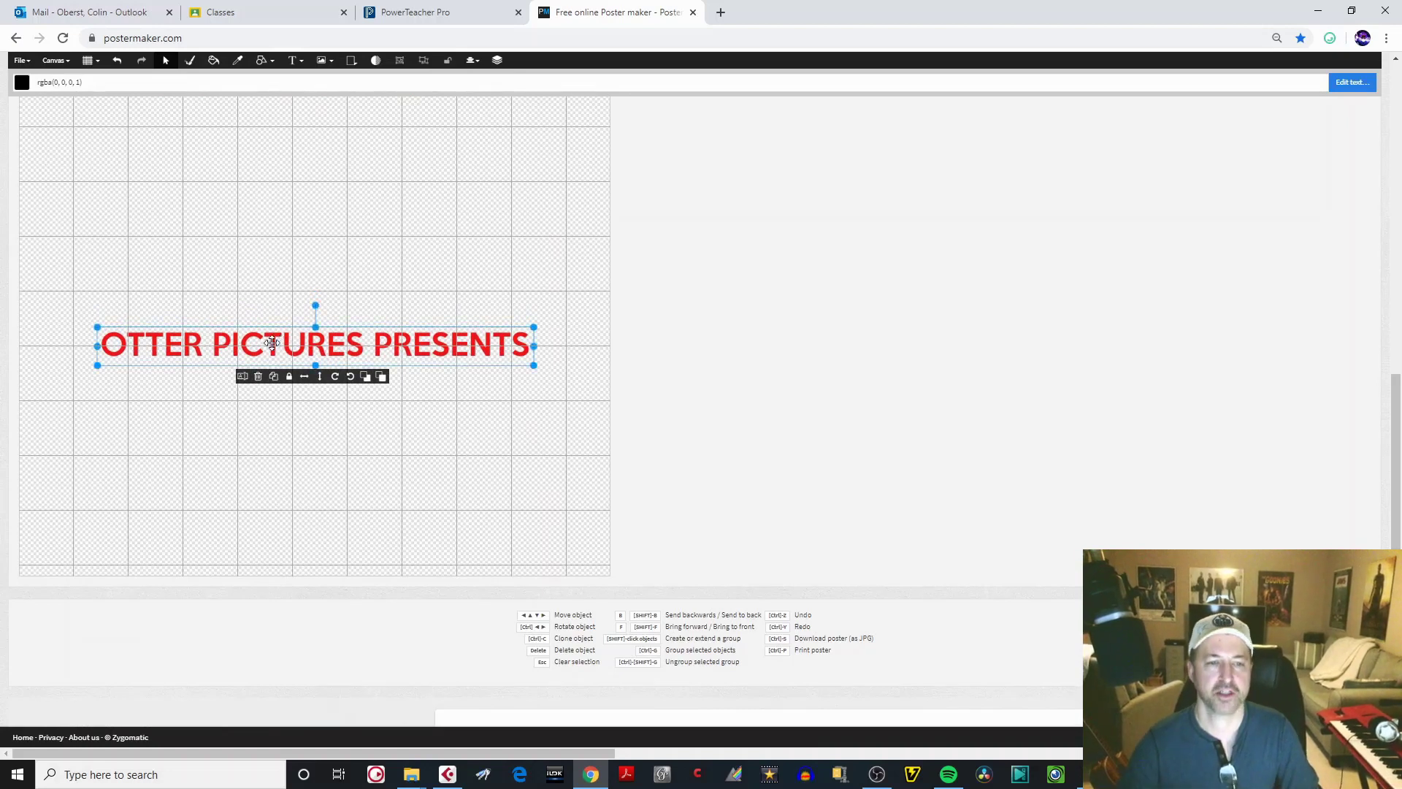
- Shrink the "OTTER PICTURES PRESENTS" text to less than half its width and center it horizontally on the poster
{"action": "left_click_drag", "start_coordinate": [534, 365], "coordinate": [279, 344]}
{"action": "left_click_drag", "start_coordinate": [154, 336], "coordinate": [286, 371]}
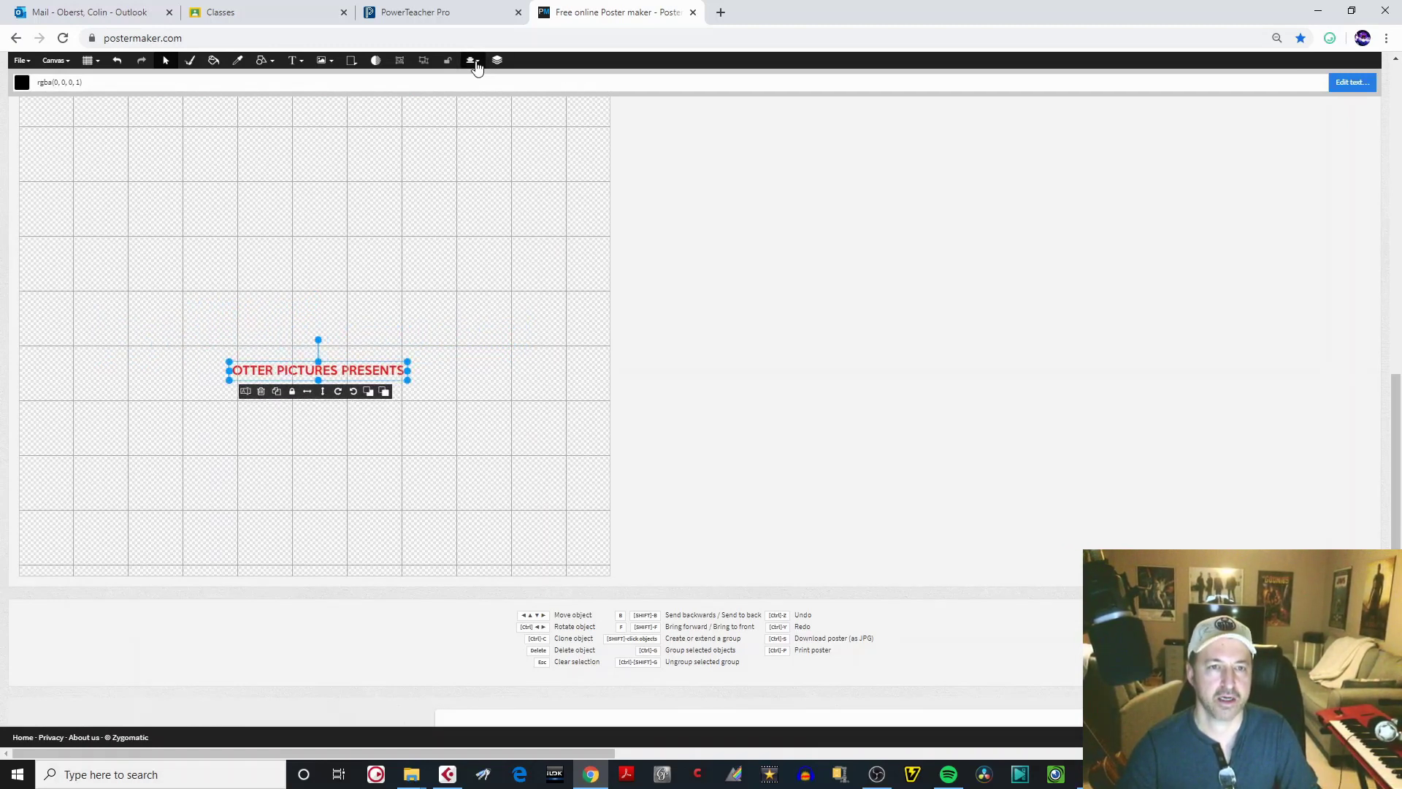
{"action": "left_click", "coordinate": [473, 60]}
{"action": "left_click", "coordinate": [485, 122]}
{"action": "left_click", "coordinate": [461, 418]}
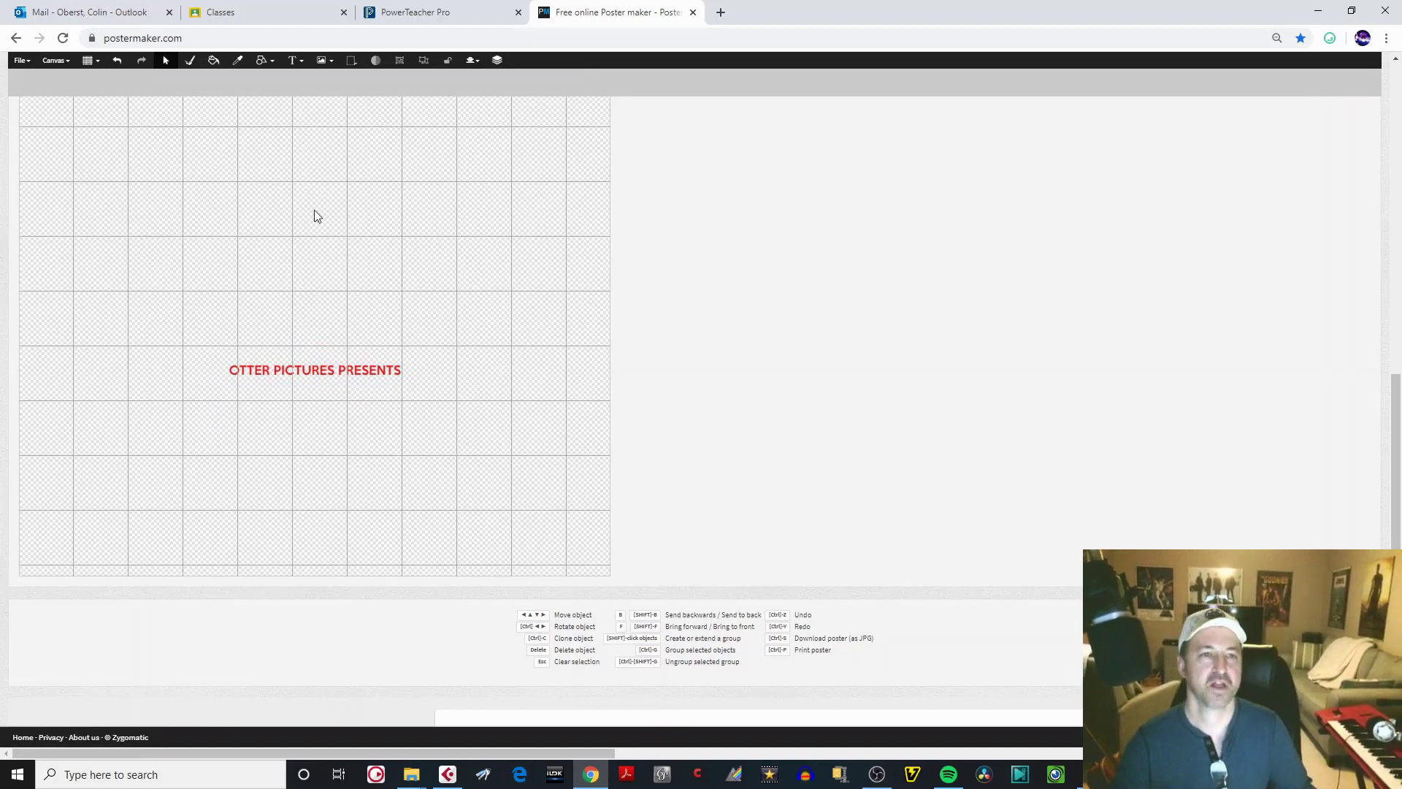
- Add a new text reading "STARRING BLAH BLAH BLAH" and color it red, rgba(227, 43, 43, 1)
{"action": "left_click", "coordinate": [299, 63]}
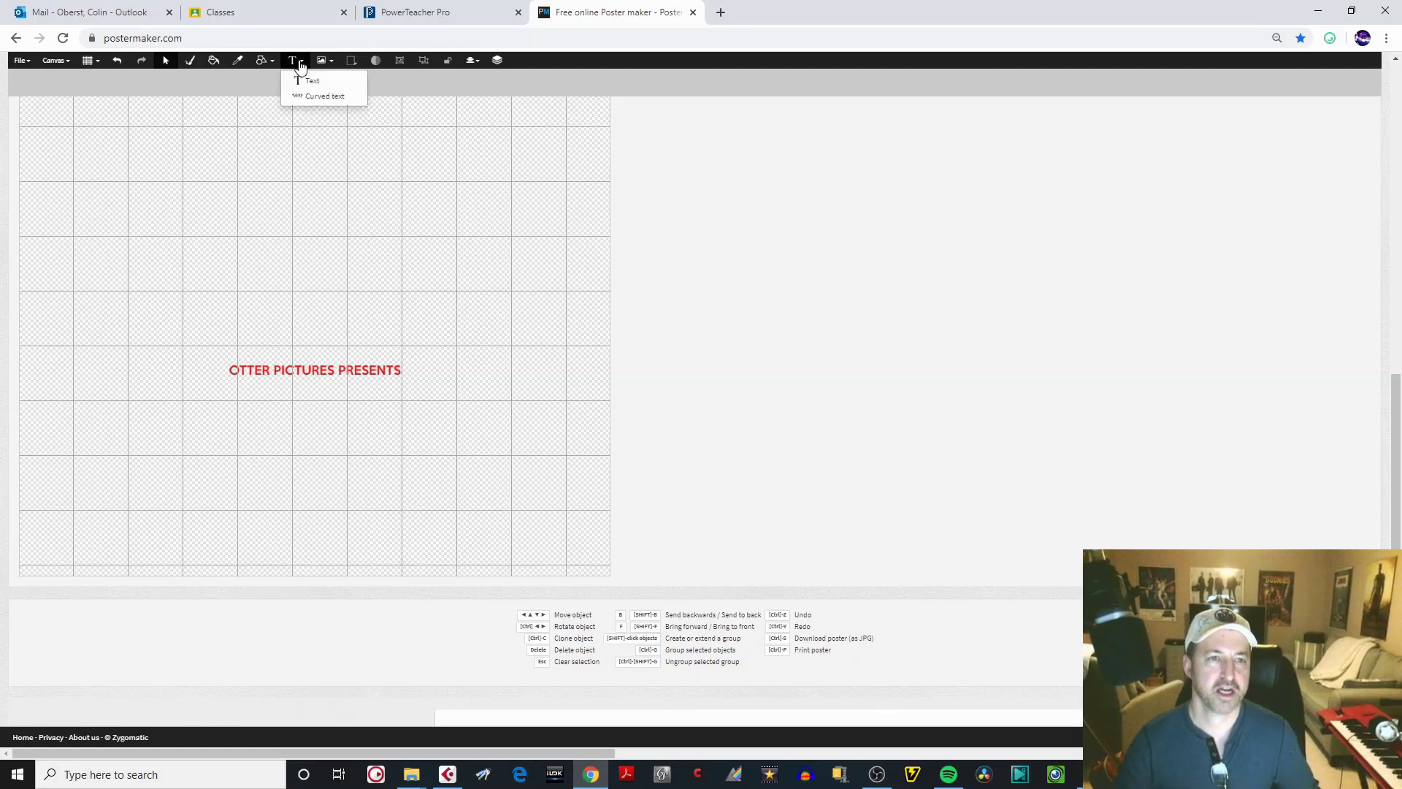
{"action": "left_click", "coordinate": [311, 80]}
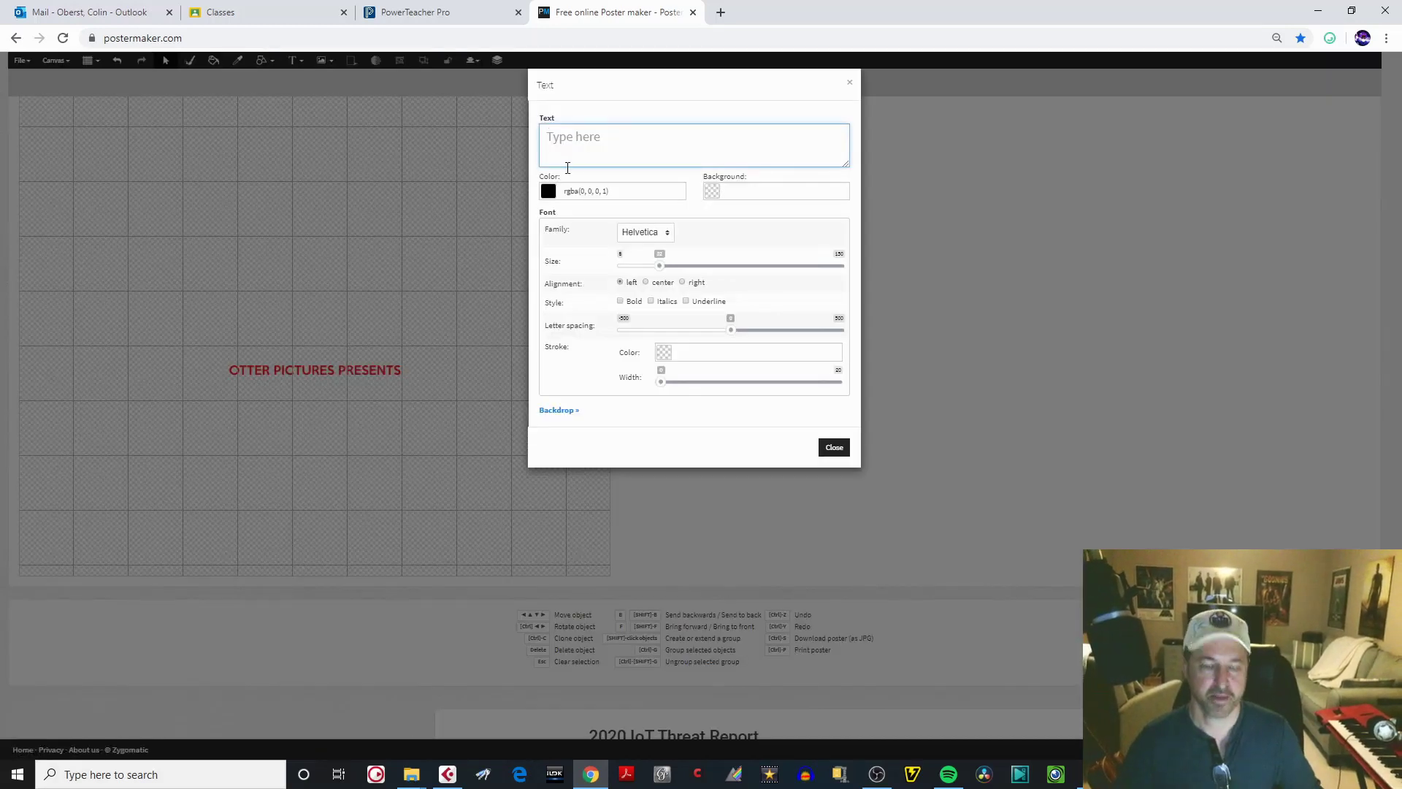
{"action": "type", "text": "STARRING"}
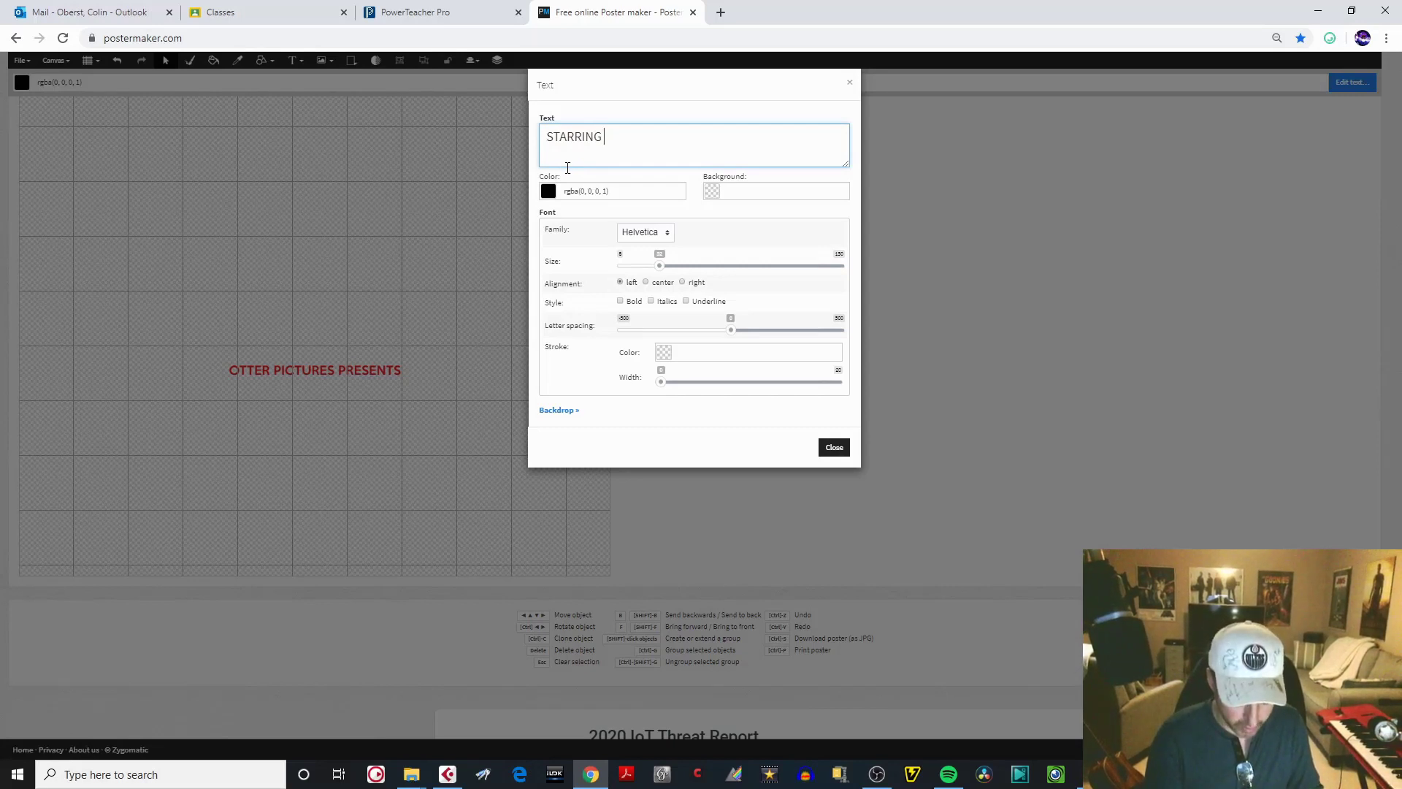
{"action": "type", "text": "BLAH BLAH BLAH"}
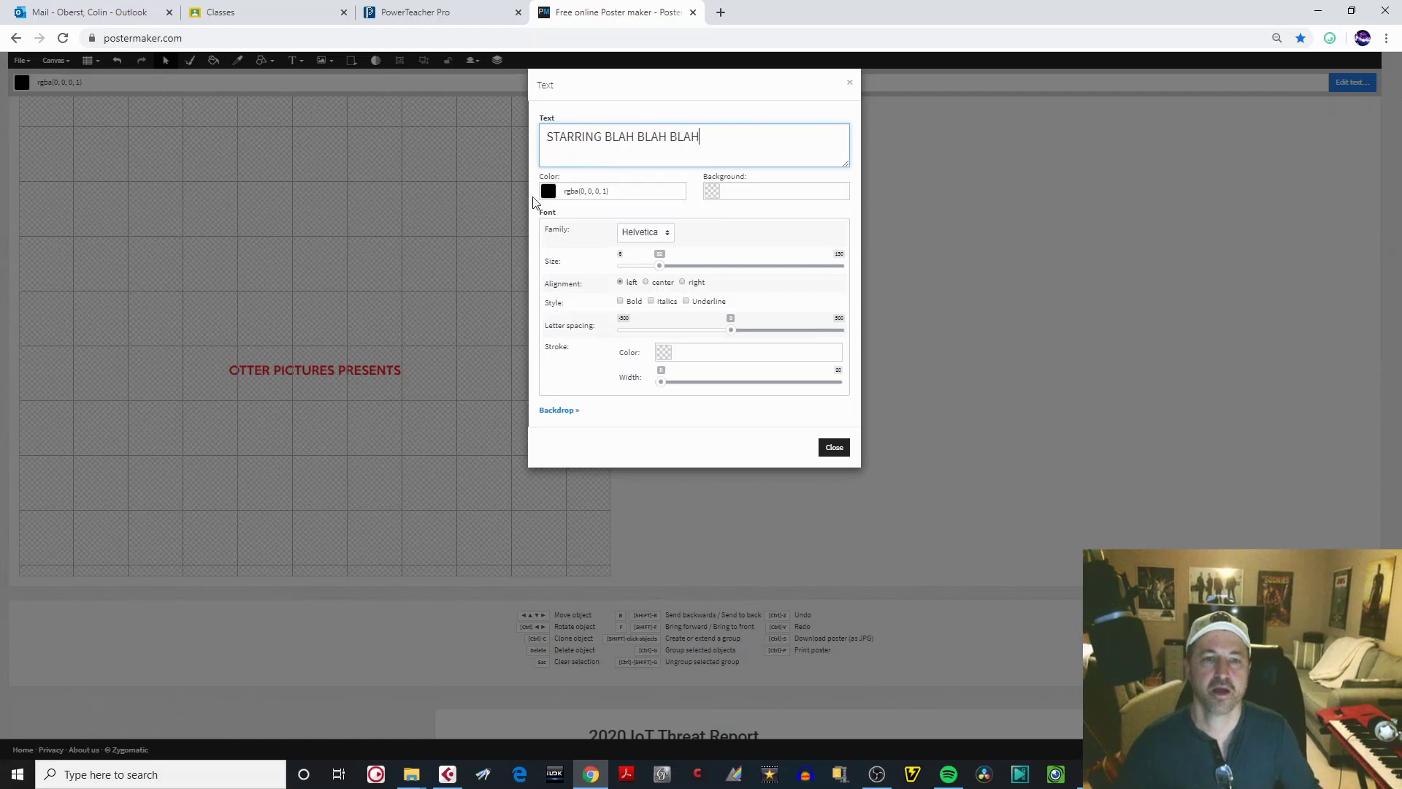
{"action": "left_click", "coordinate": [544, 191]}
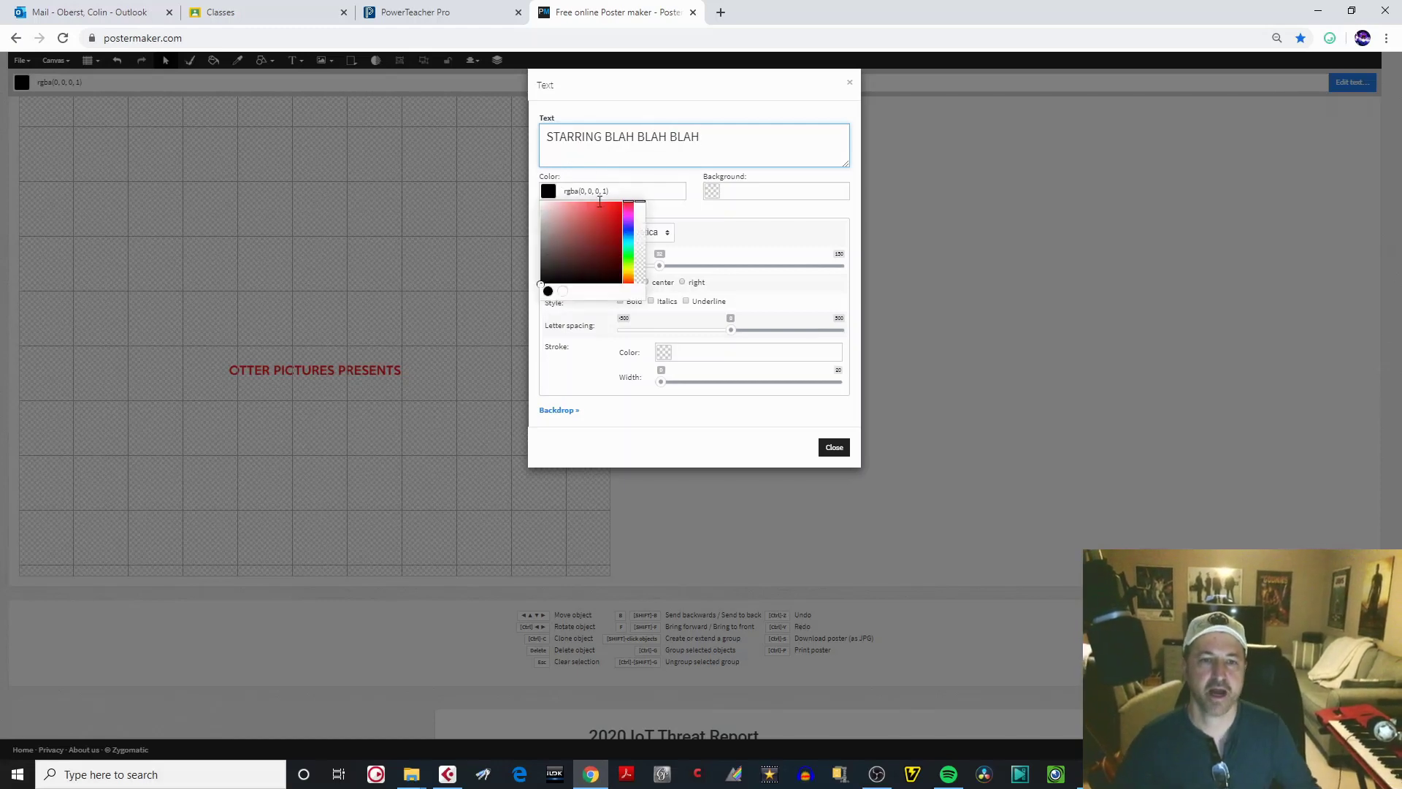
{"action": "left_click", "coordinate": [606, 212]}
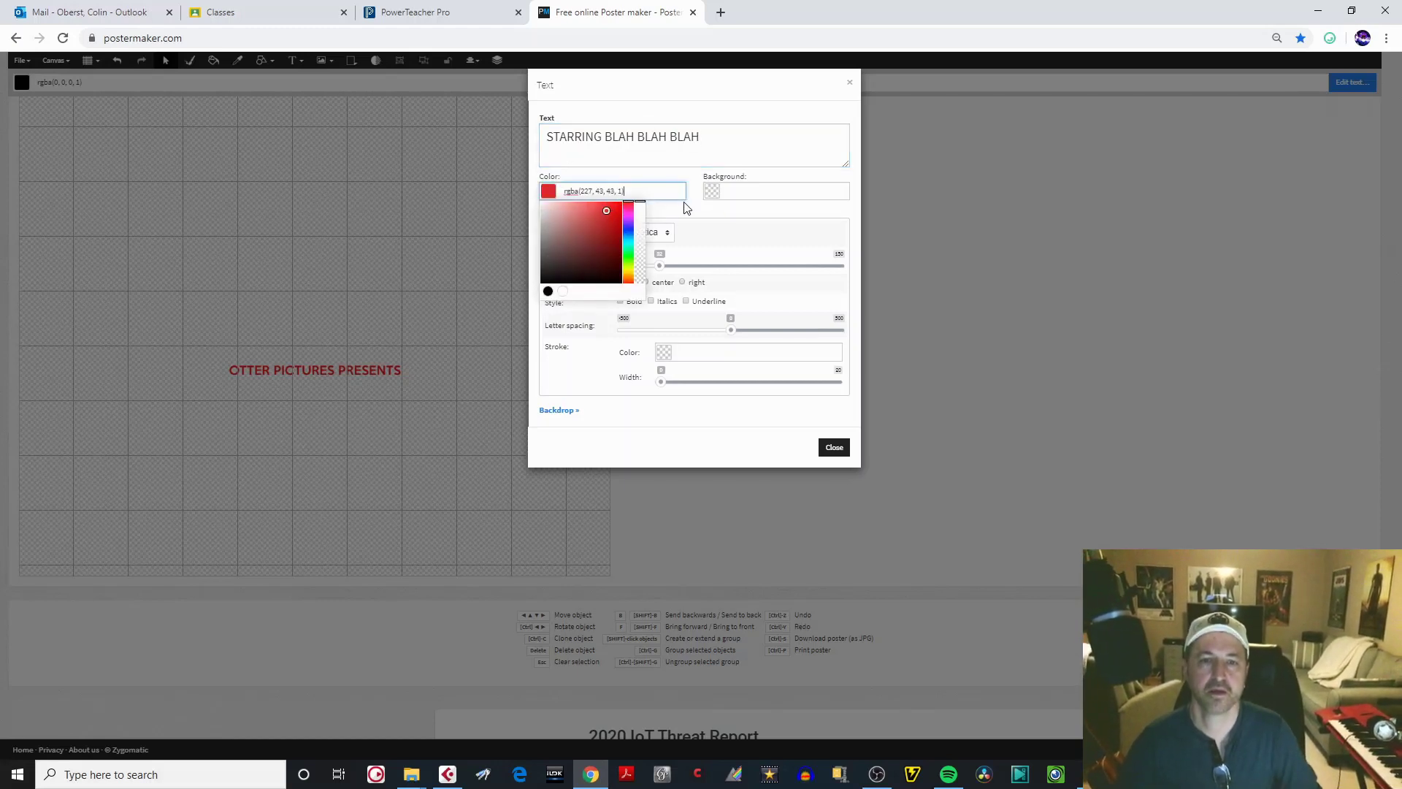
{"action": "left_click", "coordinate": [689, 217]}
- Set the "STARRING BLAH BLAH BLAH" text to the KeepCalm font and finish editing it
{"action": "left_click", "coordinate": [647, 232]}
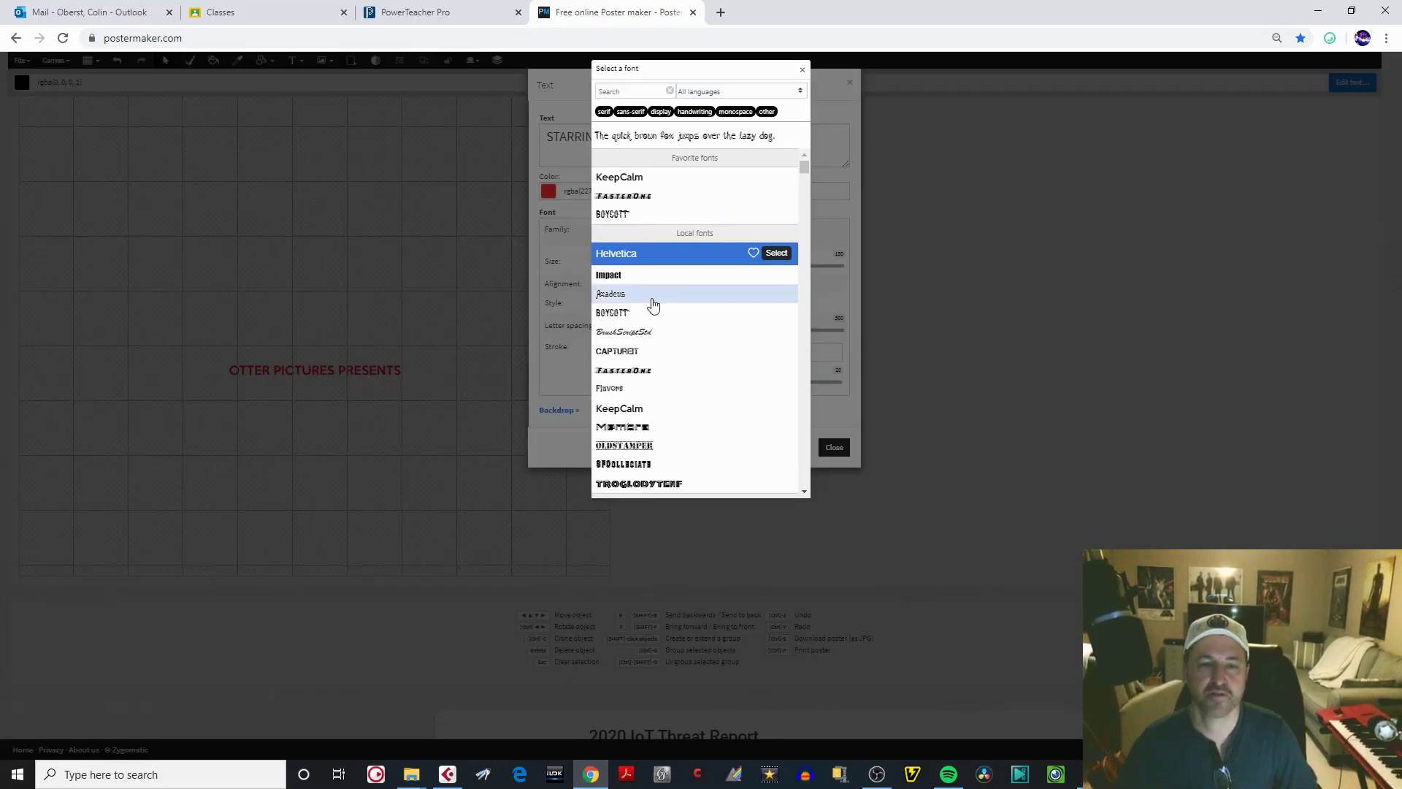
{"action": "left_click", "coordinate": [626, 411]}
{"action": "left_click", "coordinate": [775, 408]}
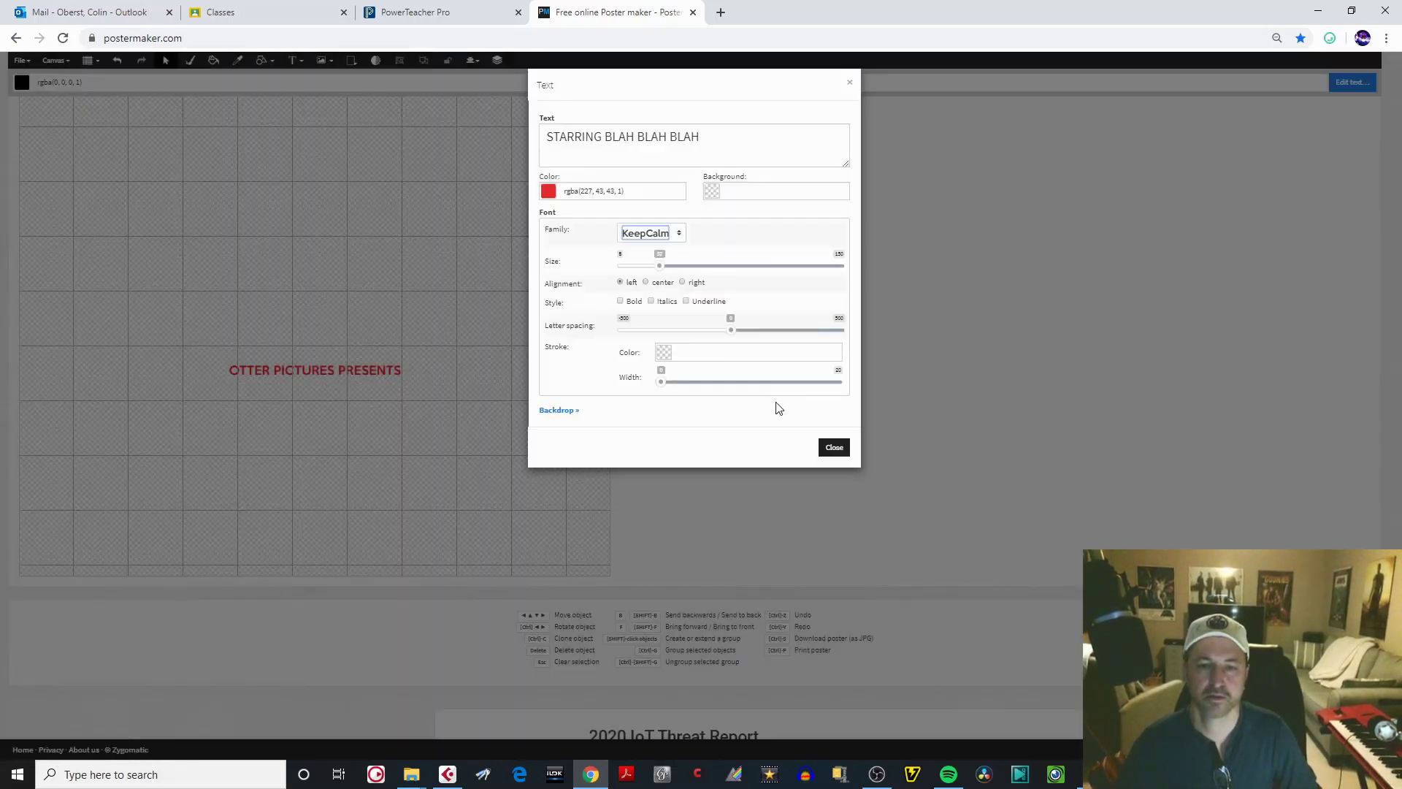
{"action": "left_click", "coordinate": [834, 447]}
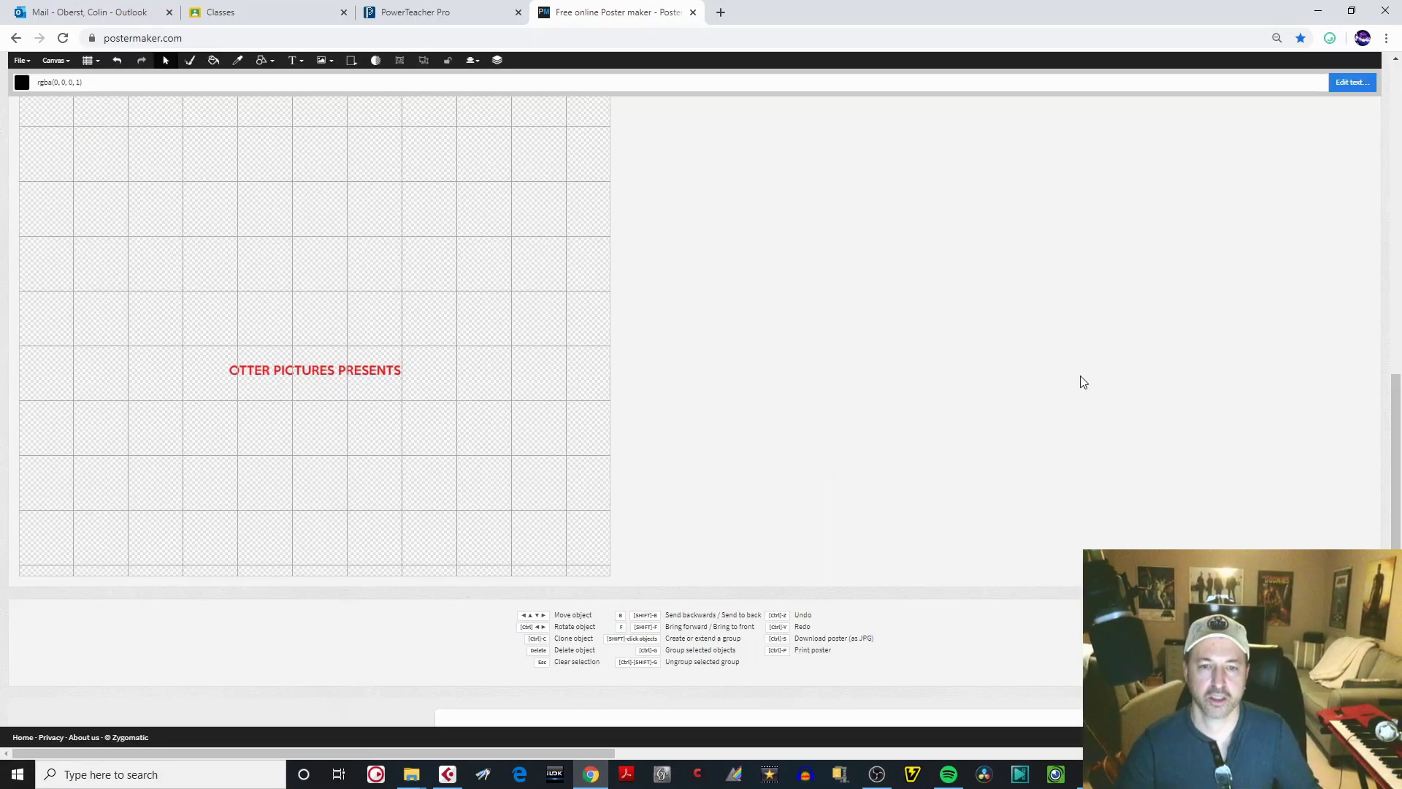
- Try to move the "STARRING BLAH BLAH BLAH" text down to just below "OTTER PICTURES PRESENTS"
{"action": "scroll", "coordinate": [612, 249], "scroll_direction": "up", "scroll_amount": 2}
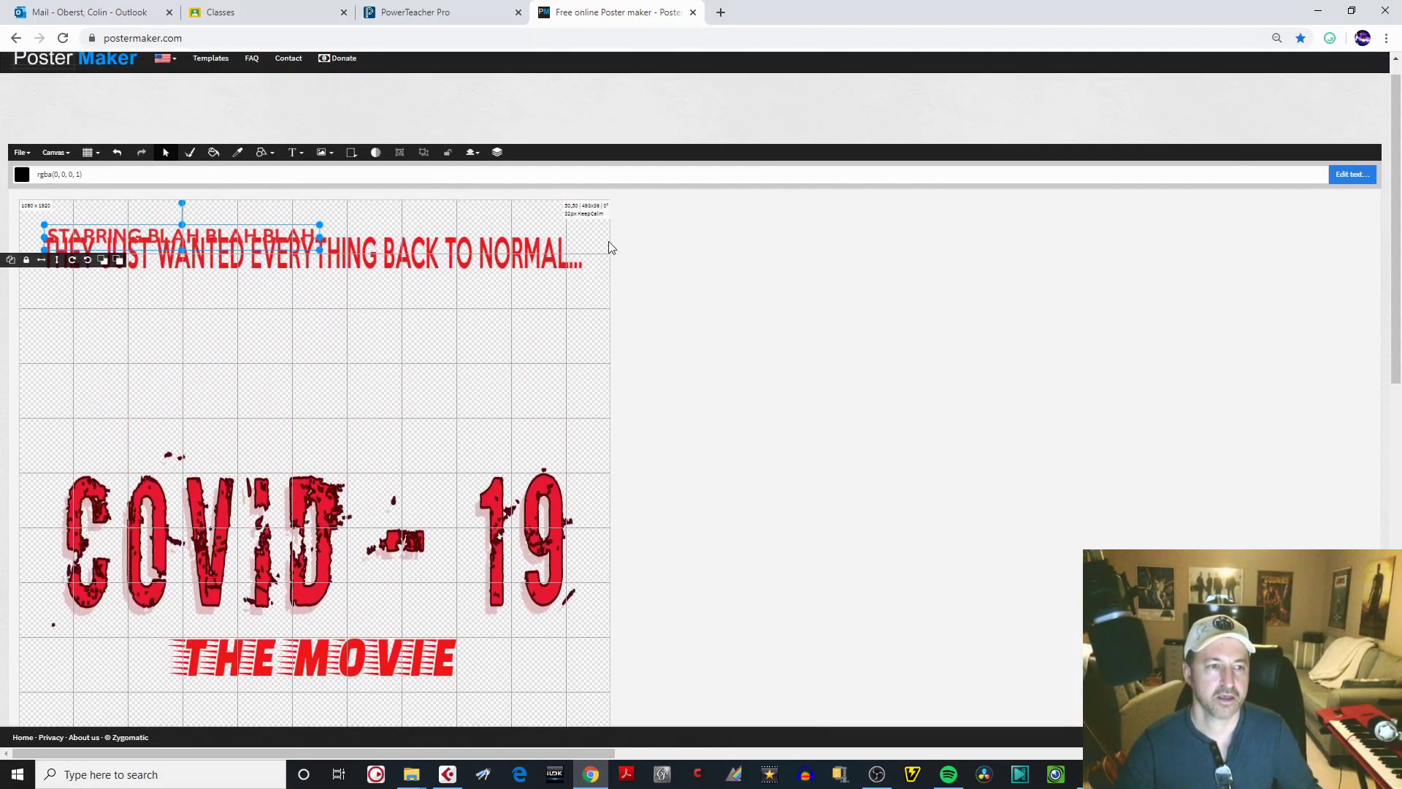
{"action": "left_click_drag", "start_coordinate": [245, 235], "coordinate": [403, 703]}
{"action": "scroll", "coordinate": [584, 342], "scroll_direction": "down", "scroll_amount": 7}
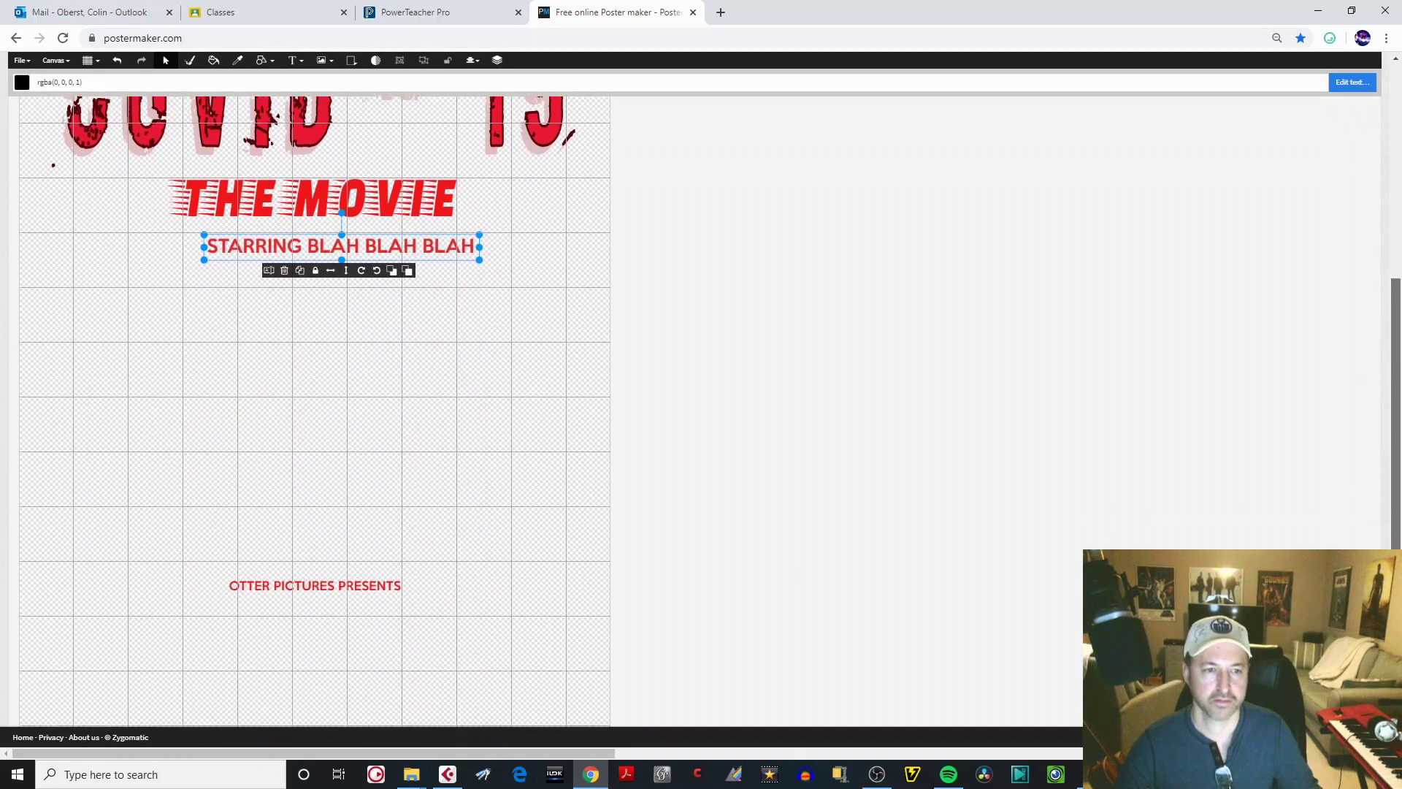
{"action": "left_click_drag", "start_coordinate": [369, 164], "coordinate": [356, 559]}
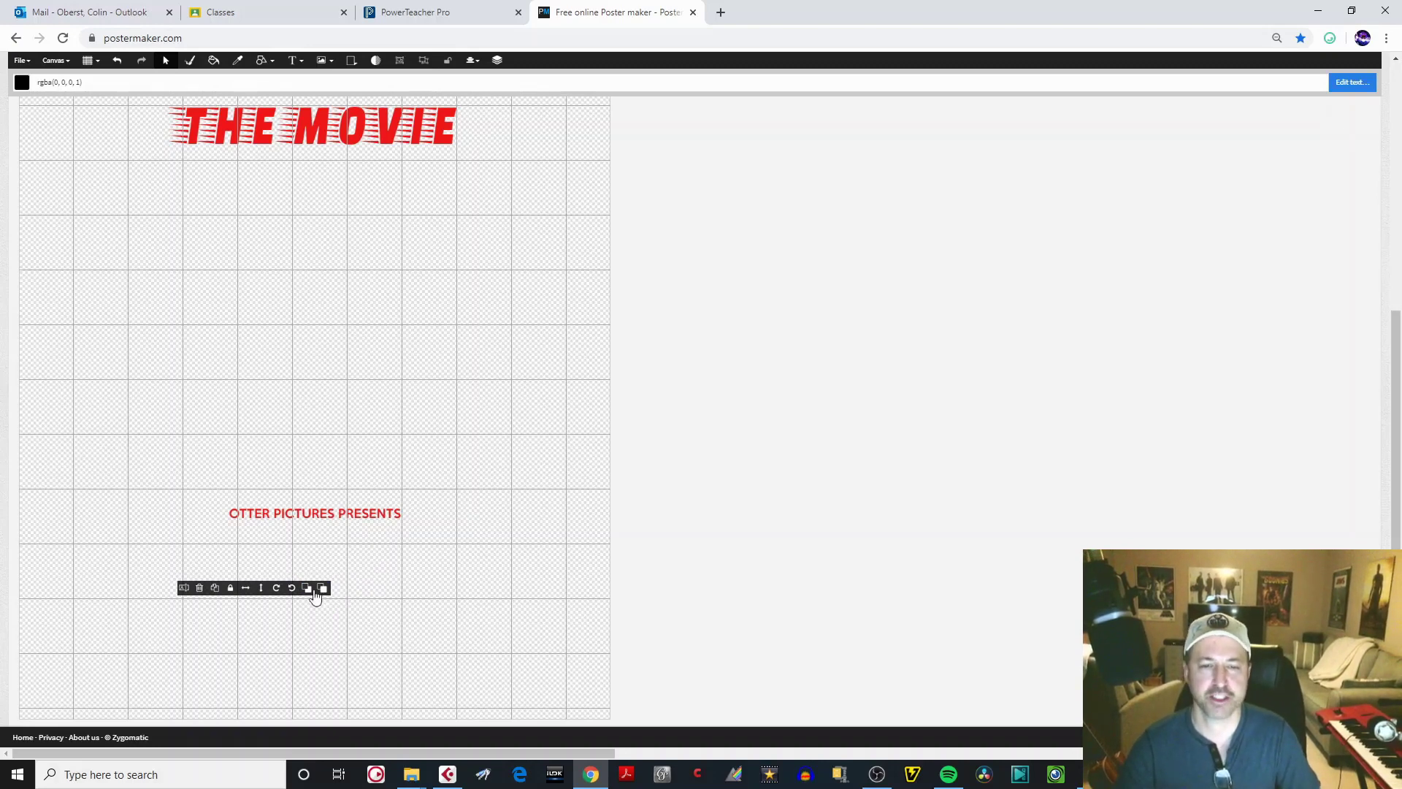
- Undo the last changes to the misplaced "STARRING BLAH BLAH BLAH" text, and redo the most recent one
{"action": "scroll", "coordinate": [50, 241], "scroll_direction": "up", "scroll_amount": 10}
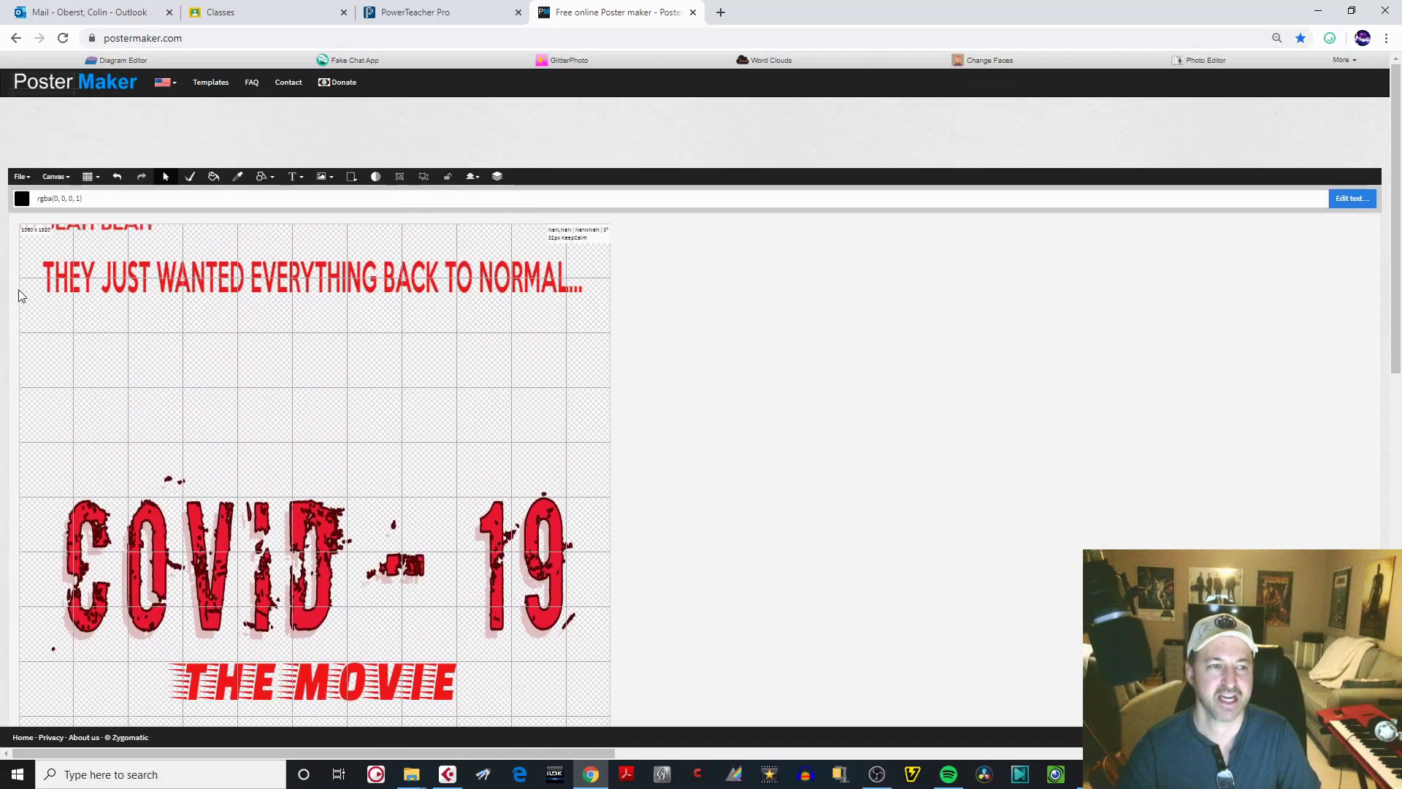
{"action": "left_click", "coordinate": [95, 228]}
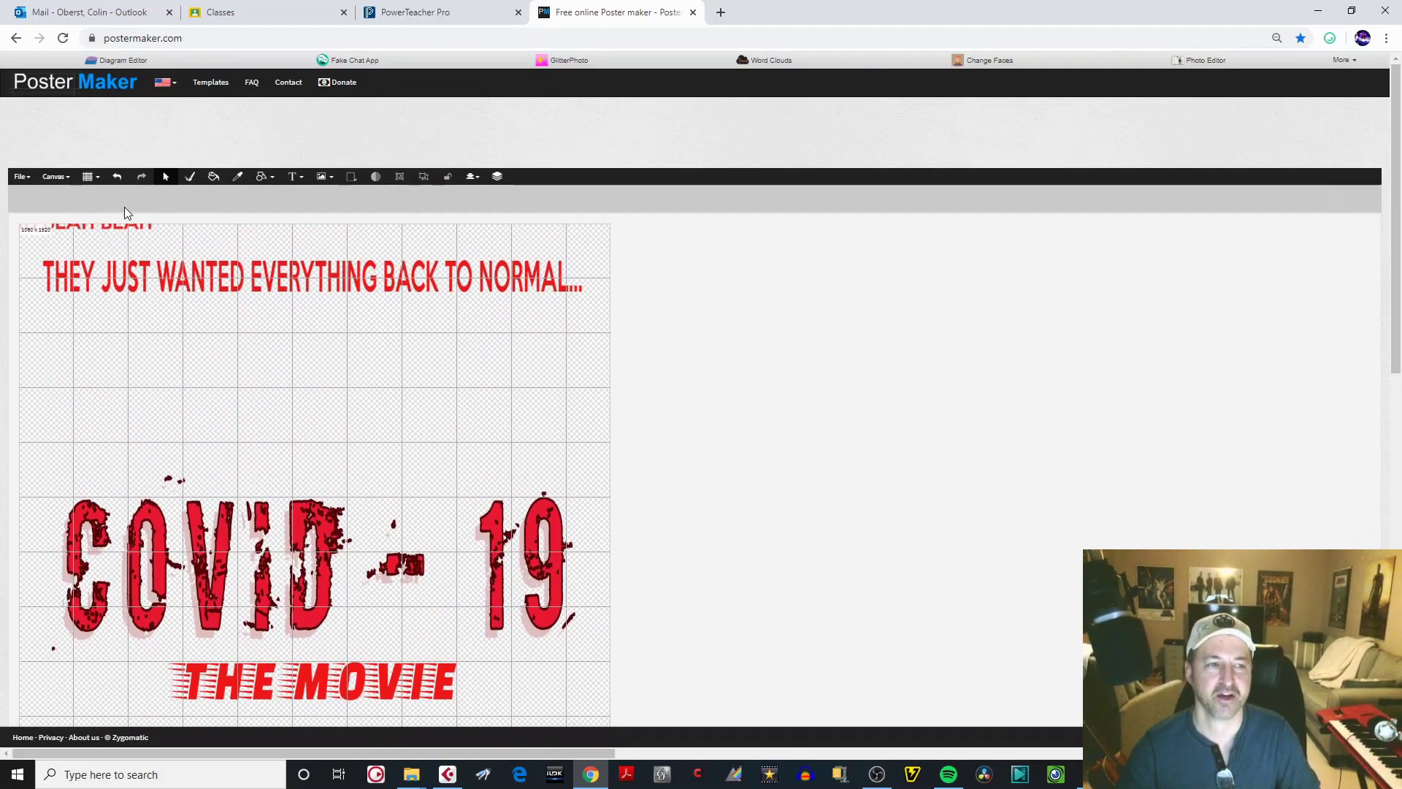
{"action": "left_click", "coordinate": [117, 181]}
{"action": "left_click", "coordinate": [117, 181]}
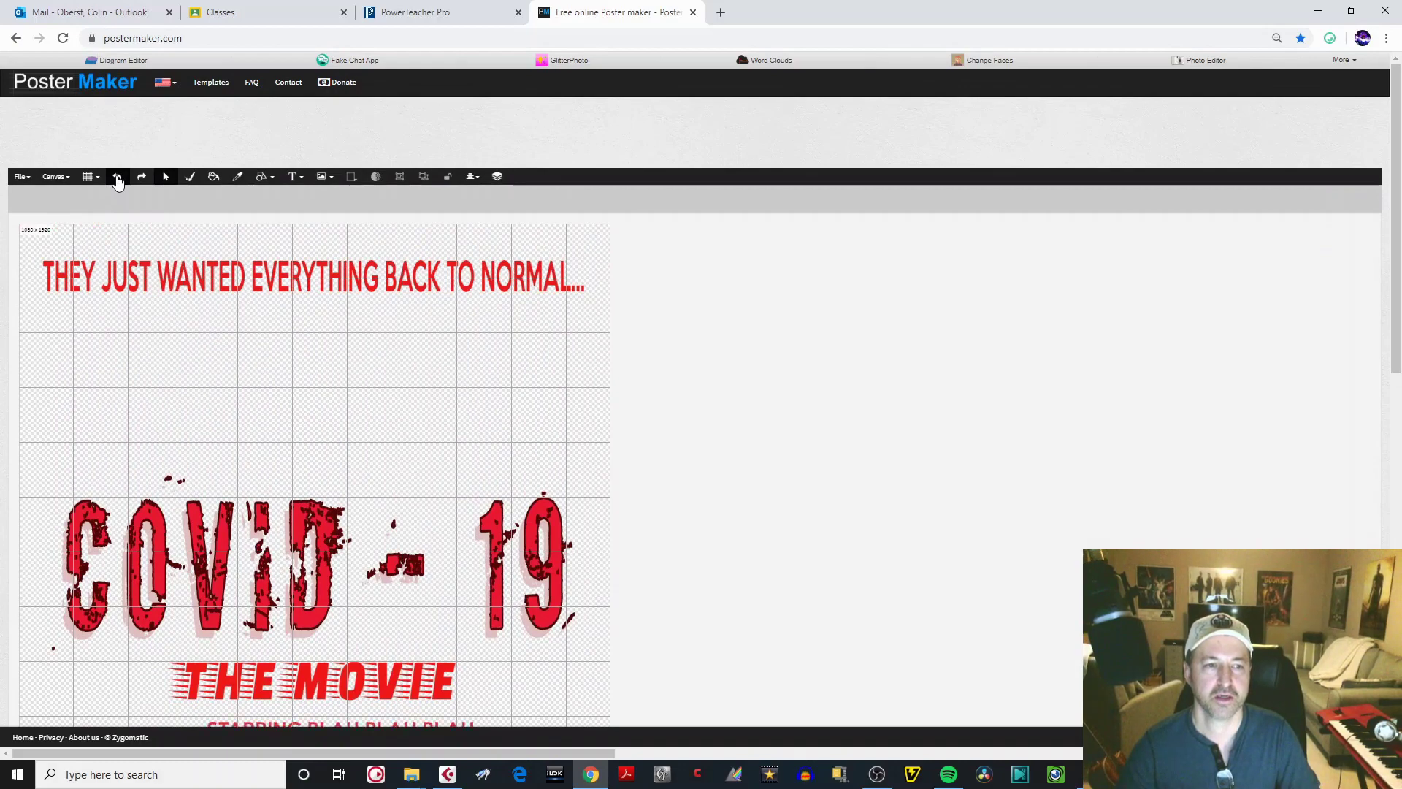
{"action": "mouse_move", "coordinate": [1396, 298]}
{"action": "left_mouse_down"}
{"action": "mouse_move", "coordinate": [1396, 531]}
{"action": "mouse_move", "coordinate": [1394, 289]}
{"action": "left_mouse_up"}
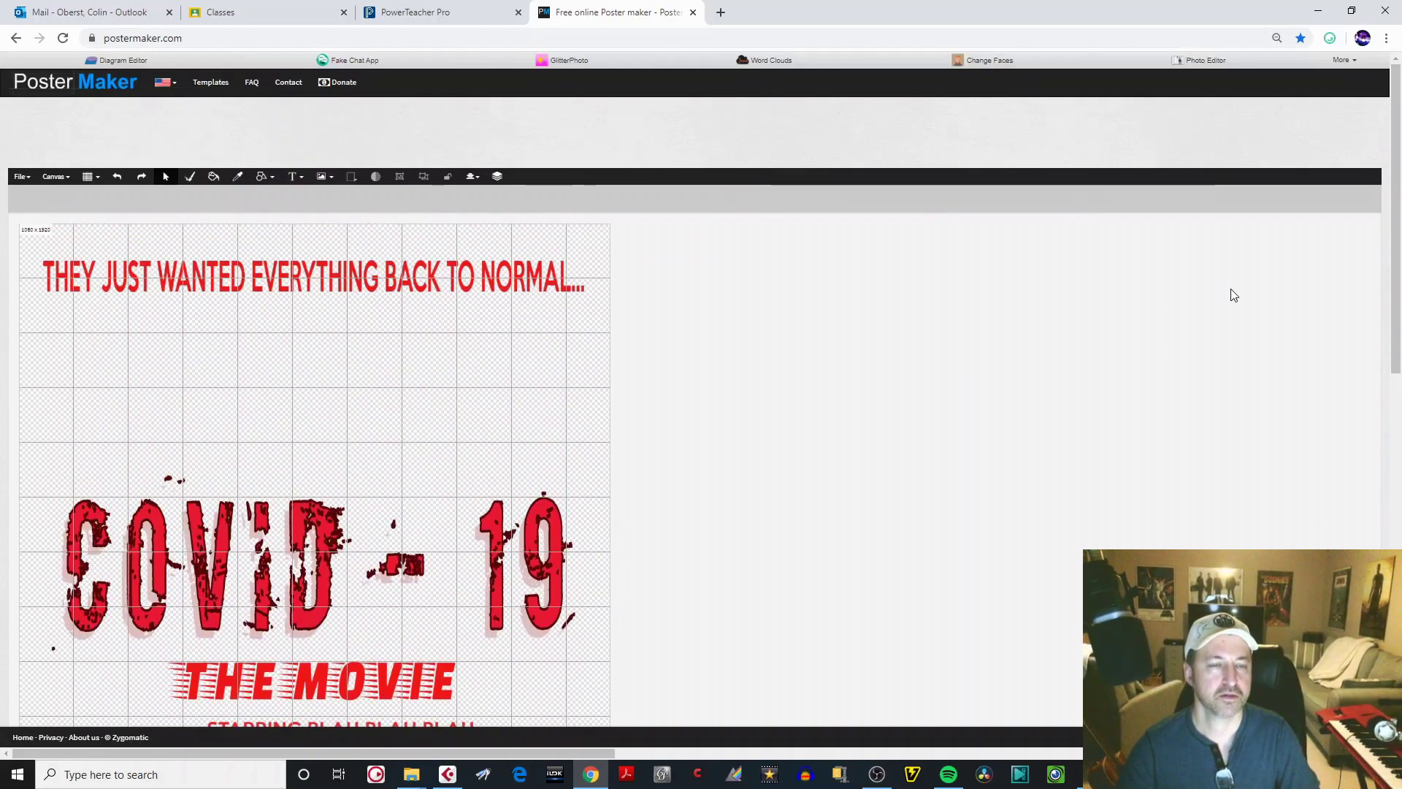
{"action": "left_click", "coordinate": [144, 180]}
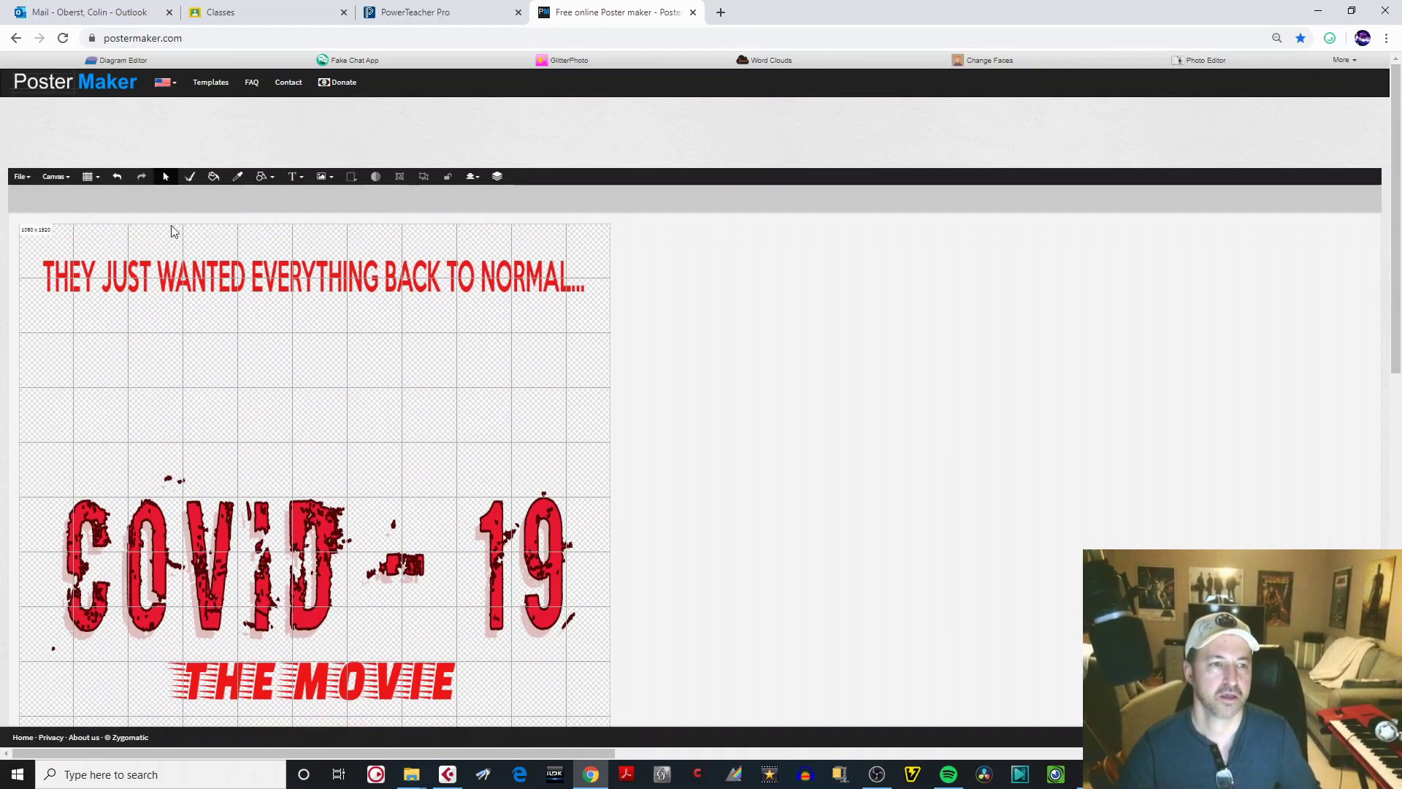
- Add another text reading "STARRING BLAH BLAH BLAH" and color it red, rgba(232, 30, 30, 1)
{"action": "mouse_move", "coordinate": [1390, 327]}
{"action": "left_mouse_down"}
{"action": "mouse_move", "coordinate": [1396, 593]}
{"action": "mouse_move", "coordinate": [1397, 322]}
{"action": "left_mouse_up"}
{"action": "left_click", "coordinate": [294, 168]}
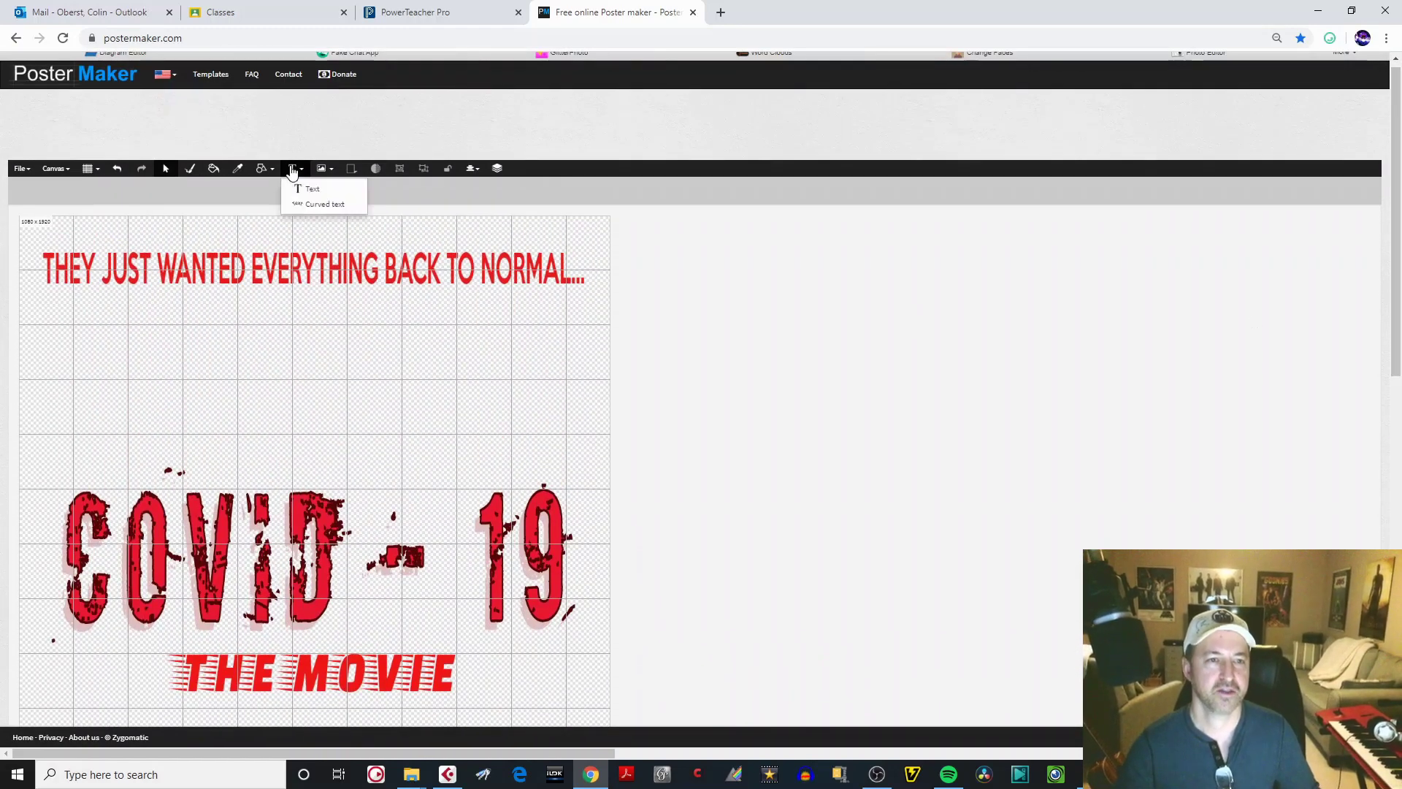
{"action": "left_click", "coordinate": [312, 188]}
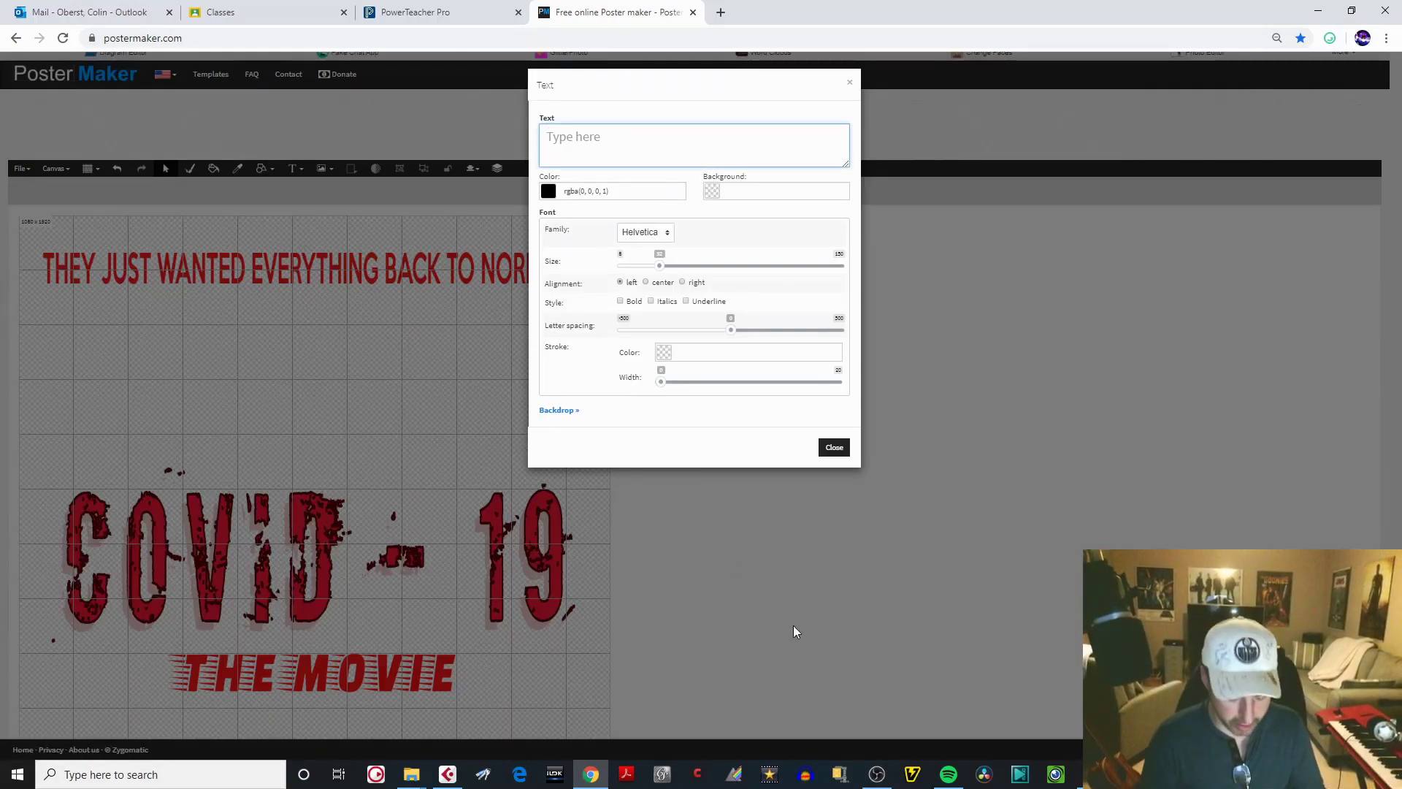
{"action": "type", "text": "STARRING "}
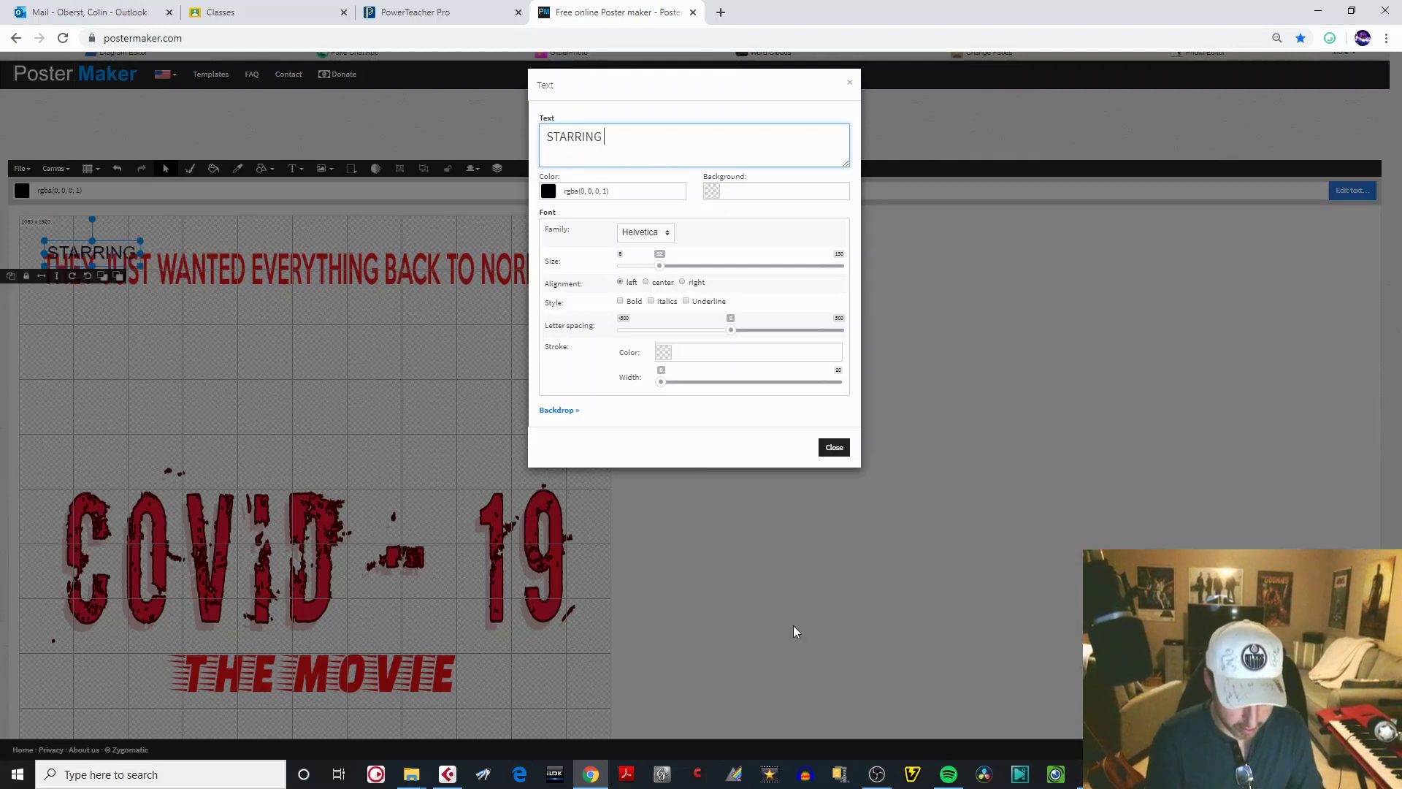
{"action": "type", "text": "BLAH BLAH "}
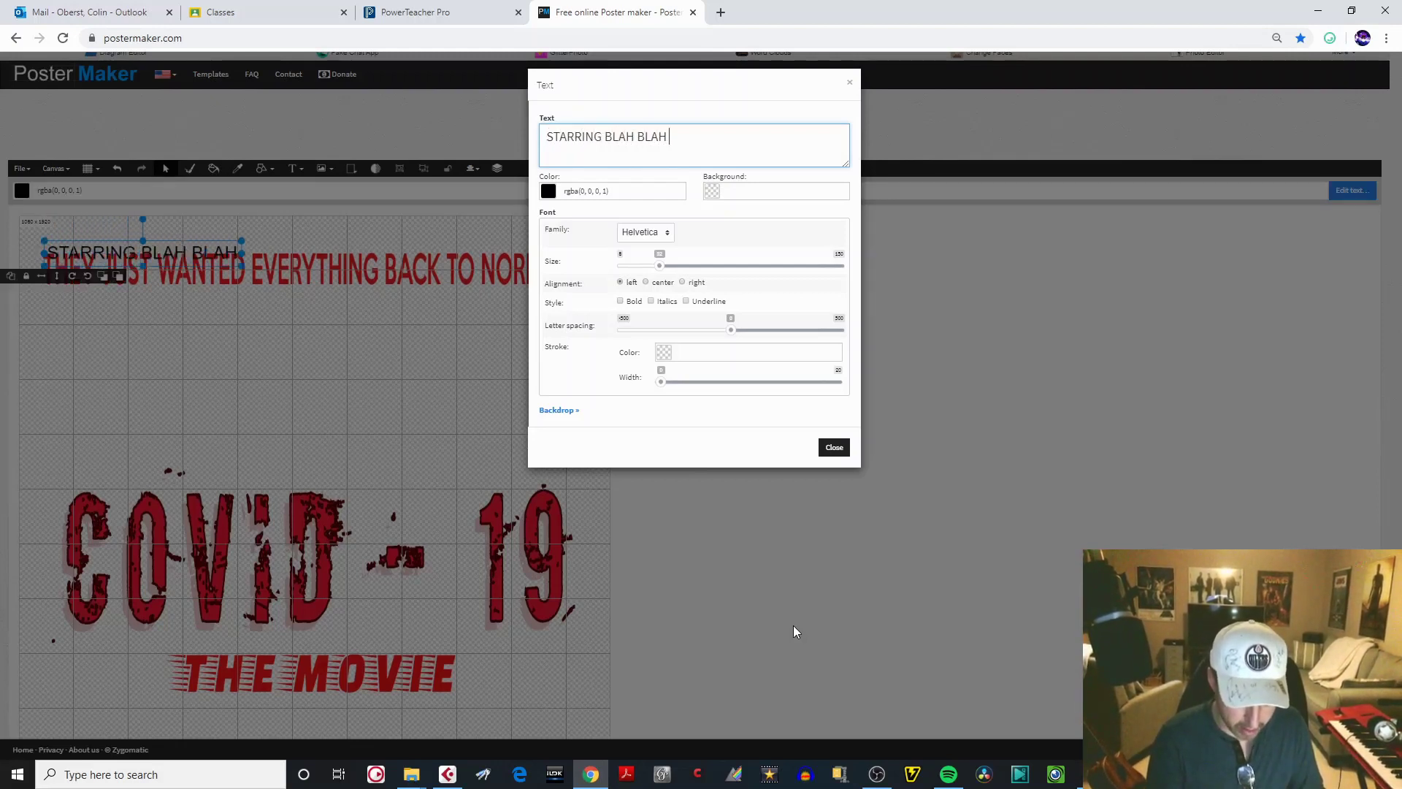
{"action": "type", "text": "BLAH"}
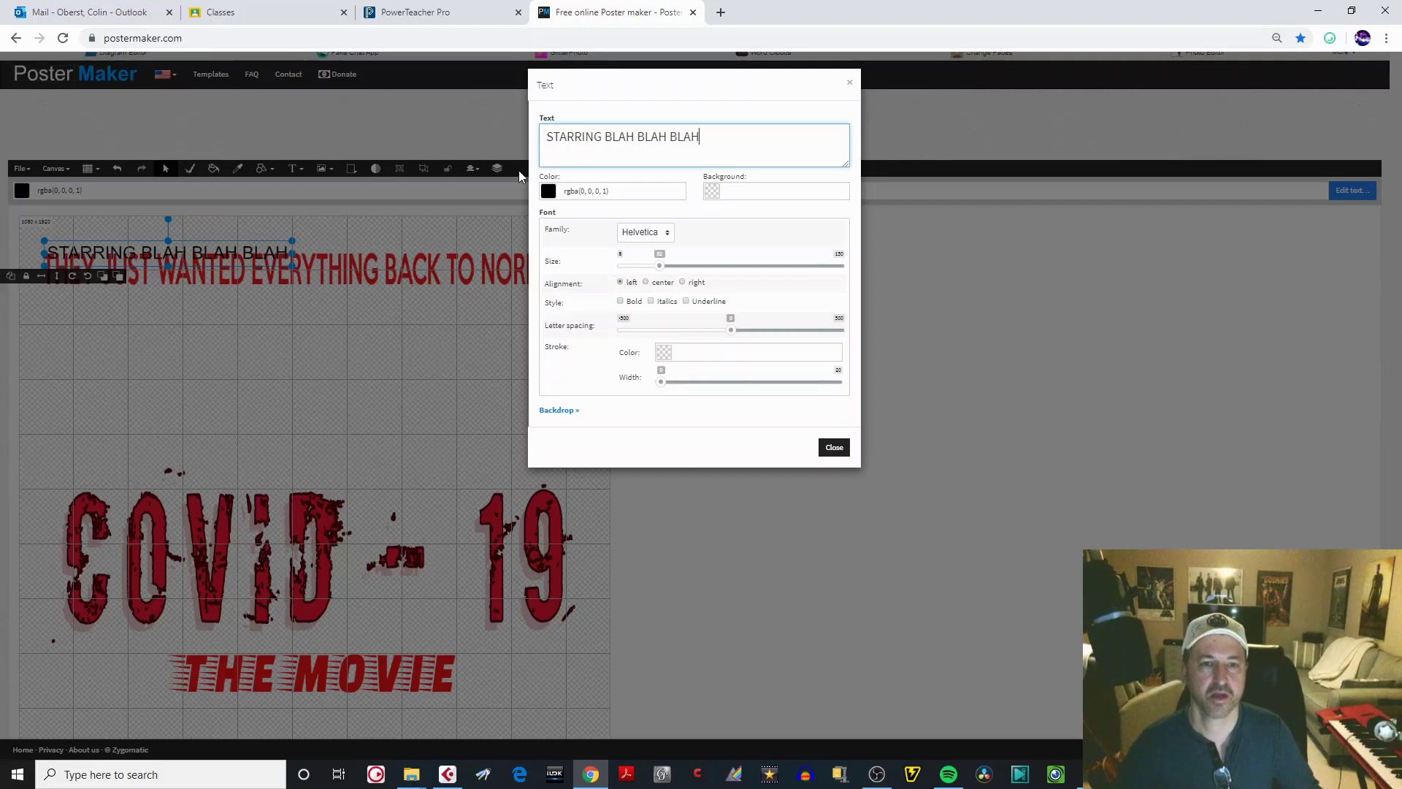
{"action": "left_click", "coordinate": [555, 192]}
{"action": "left_click", "coordinate": [612, 210]}
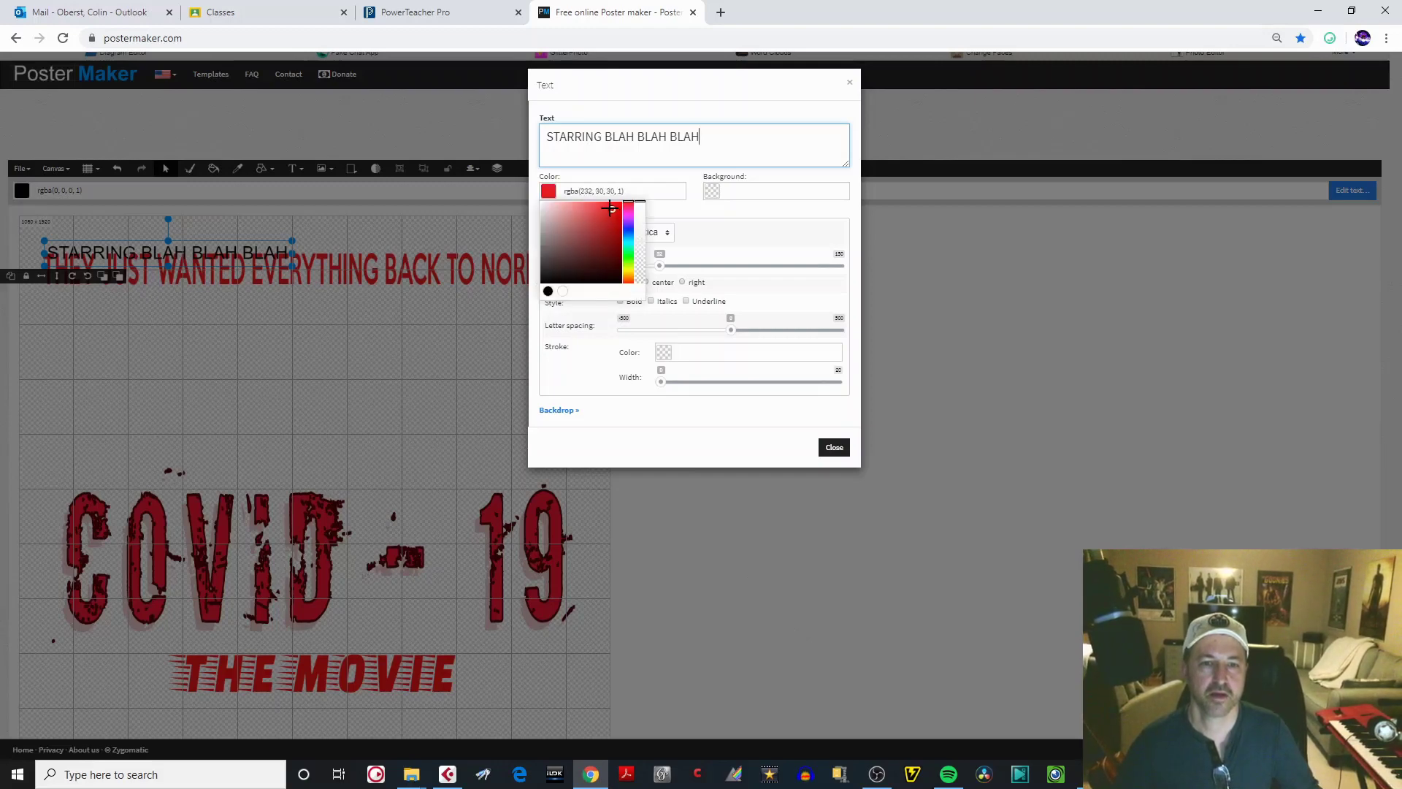
{"action": "left_click", "coordinate": [687, 210]}
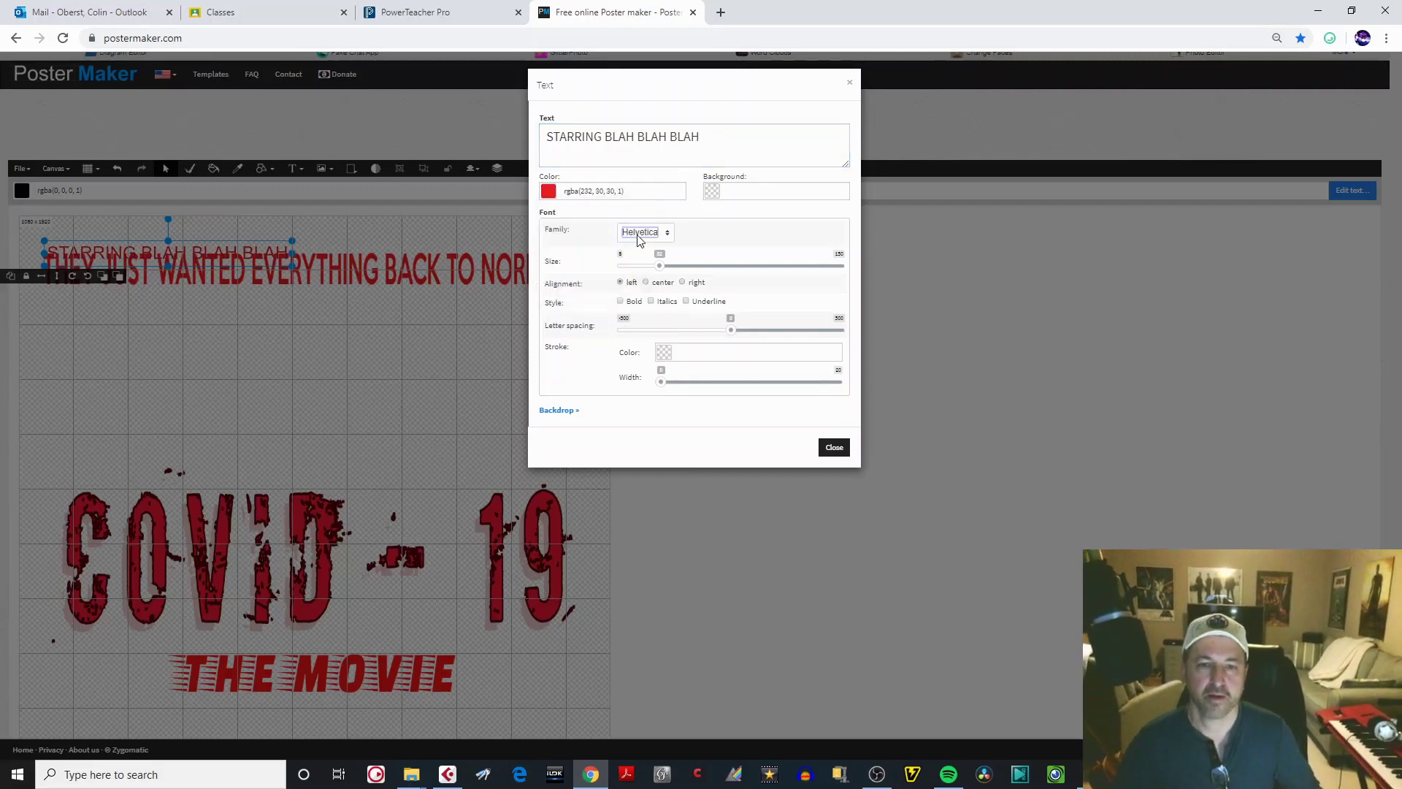
- Change the font of the new "STARRING BLAH BLAH BLAH" text to KeepCalm and finish editing it
{"action": "left_click", "coordinate": [640, 232]}
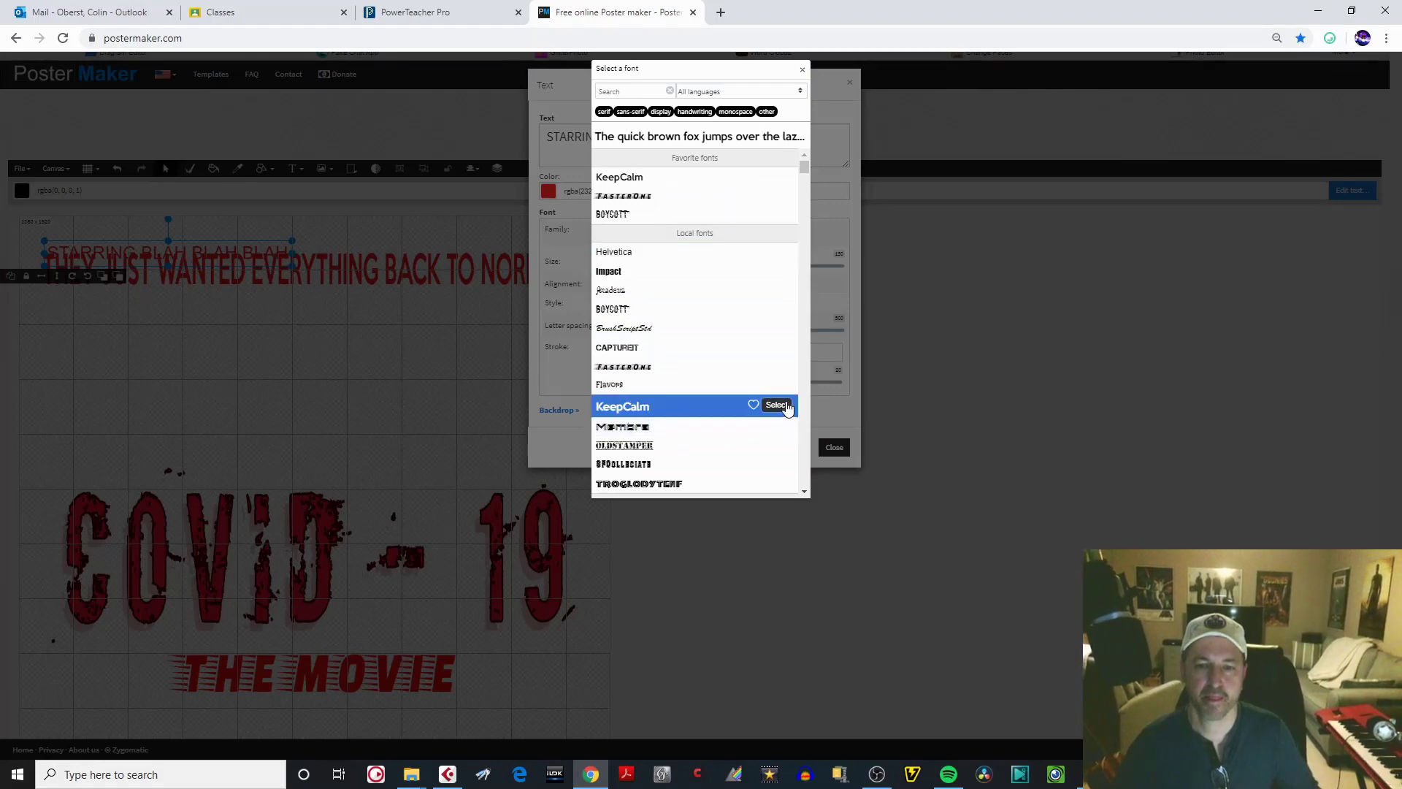
{"action": "left_click", "coordinate": [777, 405]}
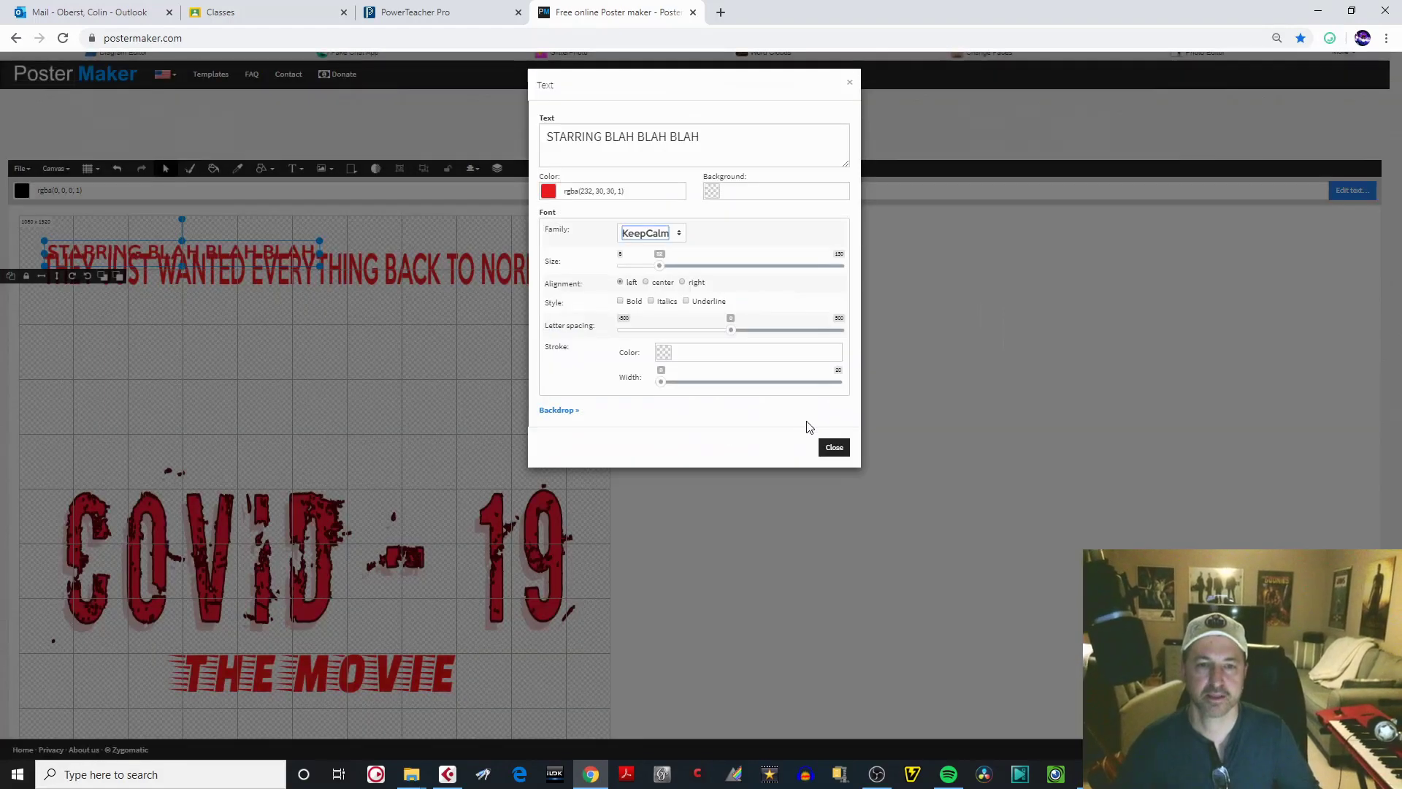
{"action": "left_click", "coordinate": [833, 448]}
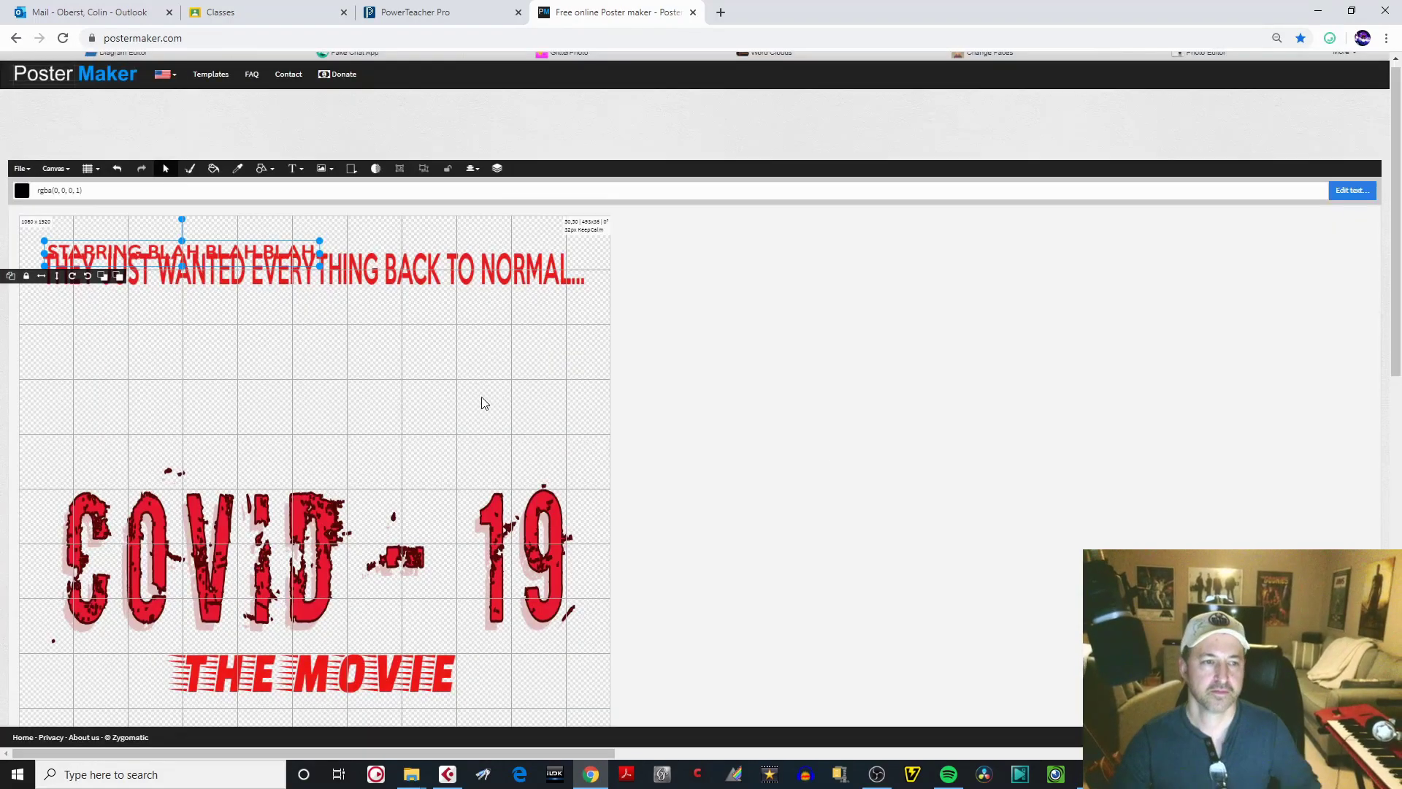
- Move the "STARRING BLAH BLAH BLAH" text down to just below "OTTER PICTURES PRESENTS"
{"action": "left_click_drag", "start_coordinate": [208, 255], "coordinate": [390, 699]}
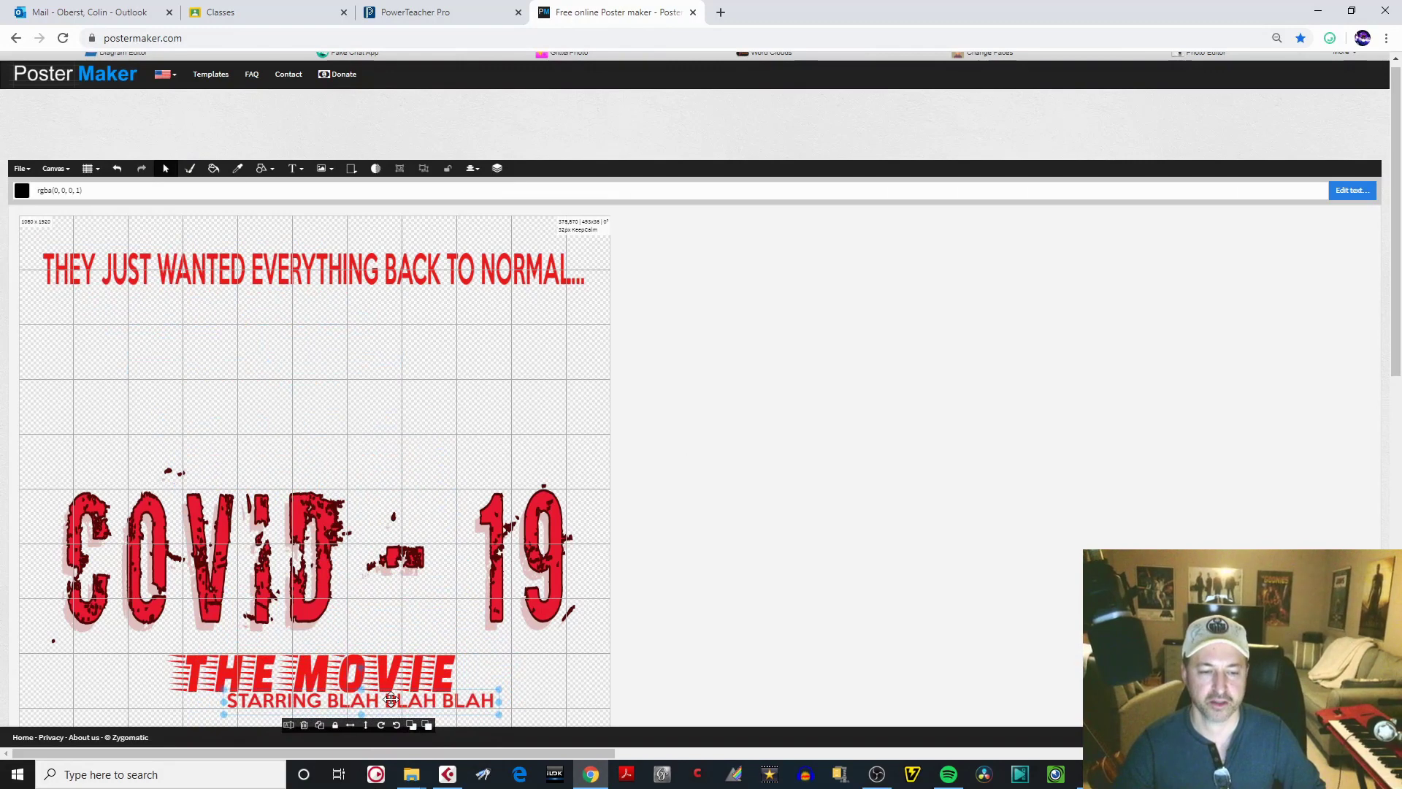
{"action": "scroll", "coordinate": [1398, 298], "scroll_direction": "down", "scroll_amount": 7}
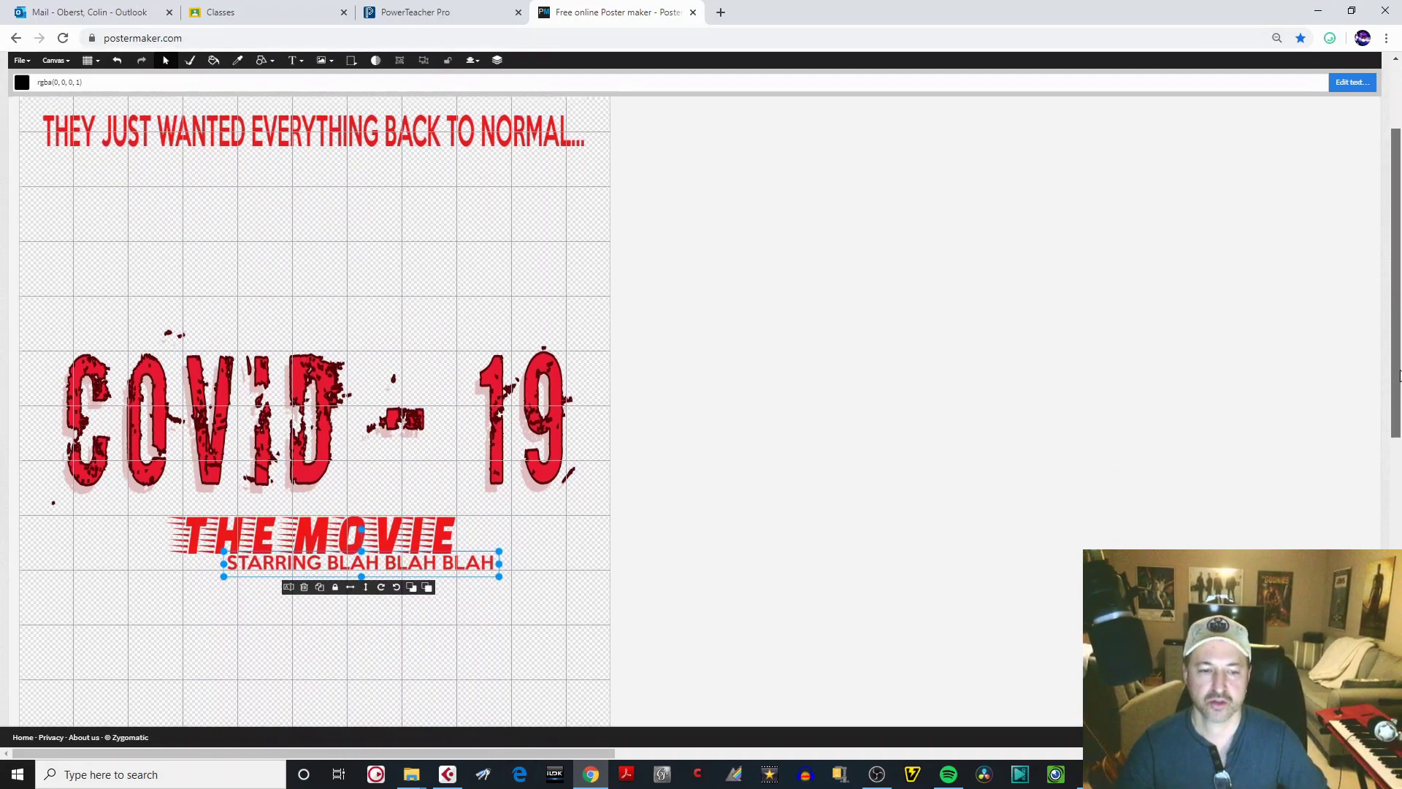
{"action": "left_click_drag", "start_coordinate": [365, 171], "coordinate": [316, 565]}
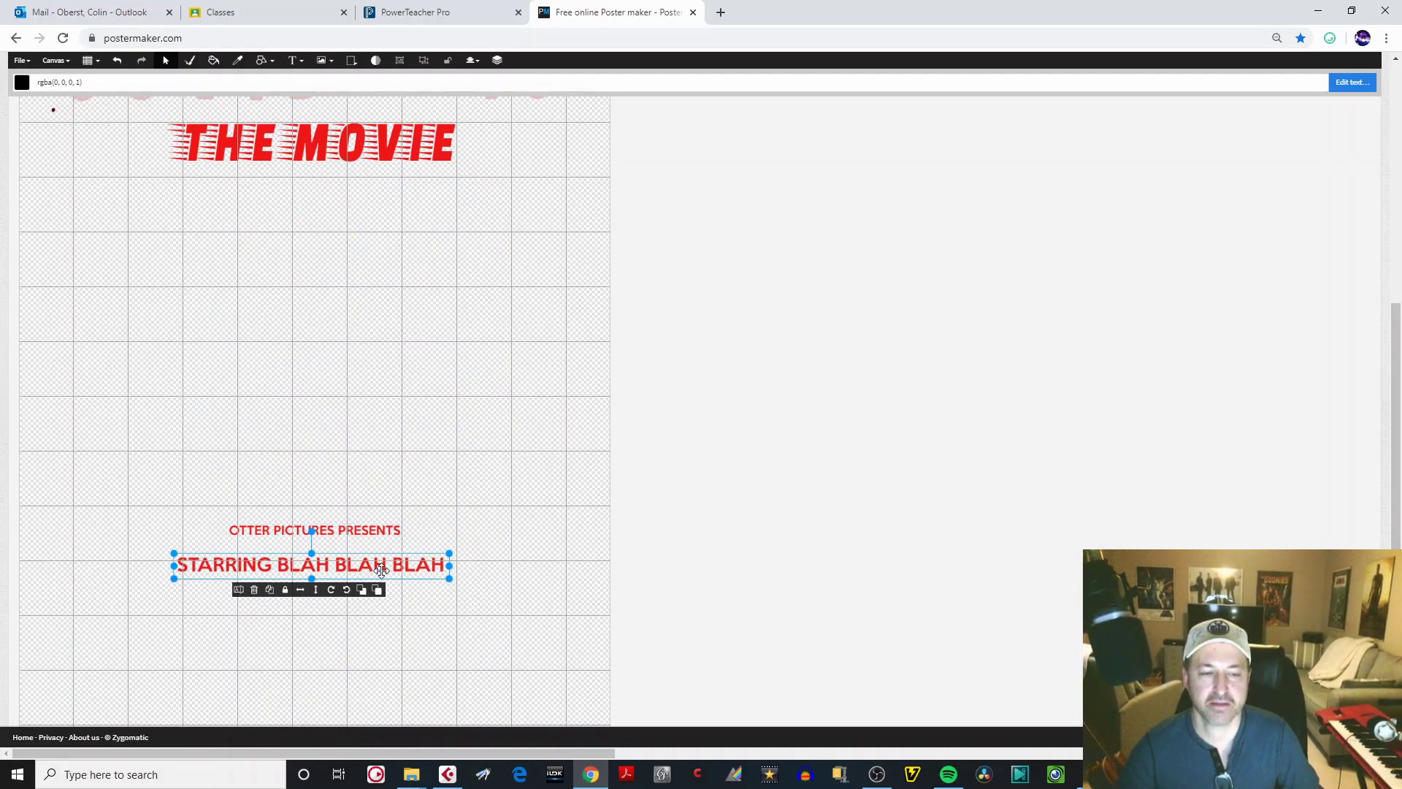
- Reduce the font size of the "STARRING BLAH BLAH BLAH" text to roughly match "OTTER PICTURES PRESENTS"
{"action": "left_click", "coordinate": [239, 590]}
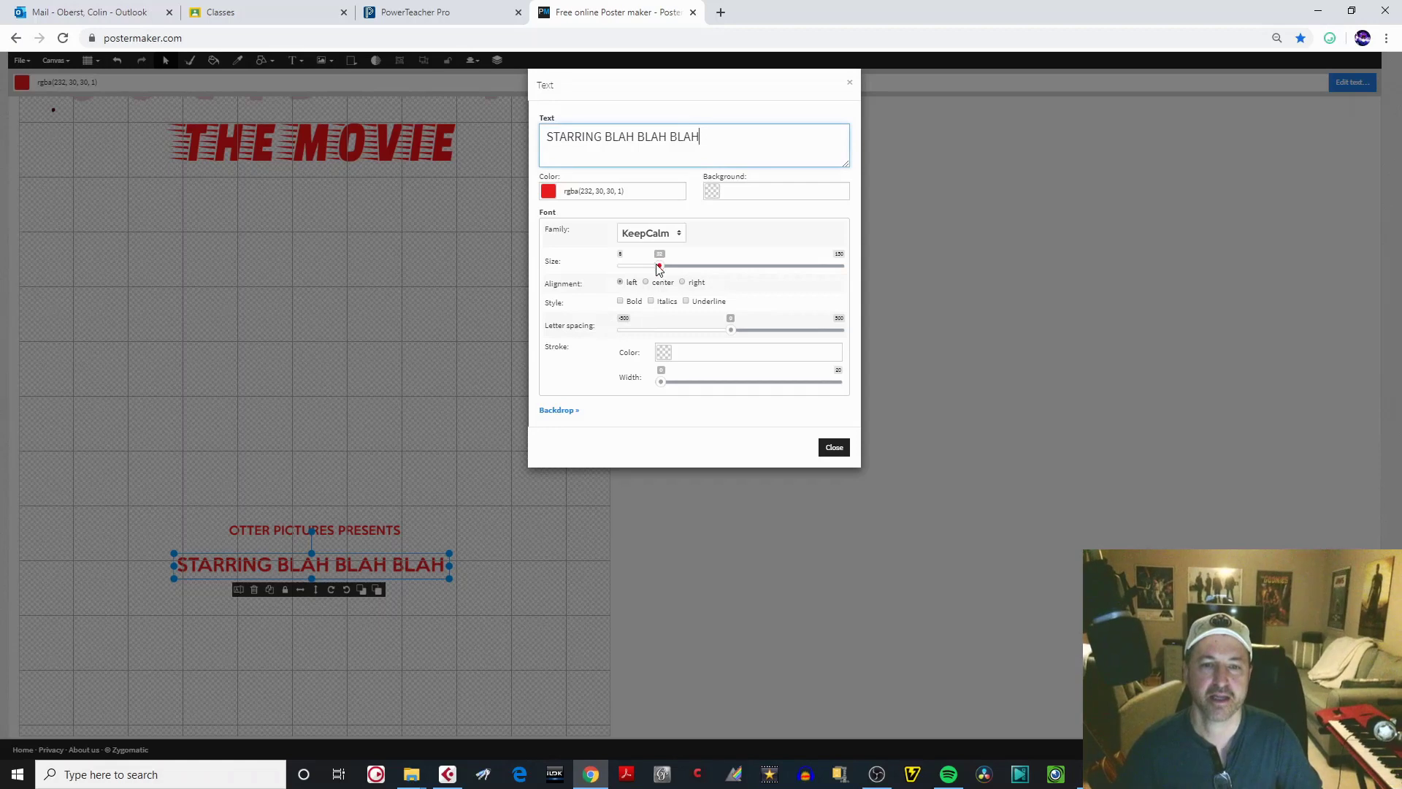
{"action": "left_click_drag", "start_coordinate": [664, 270], "coordinate": [646, 275]}
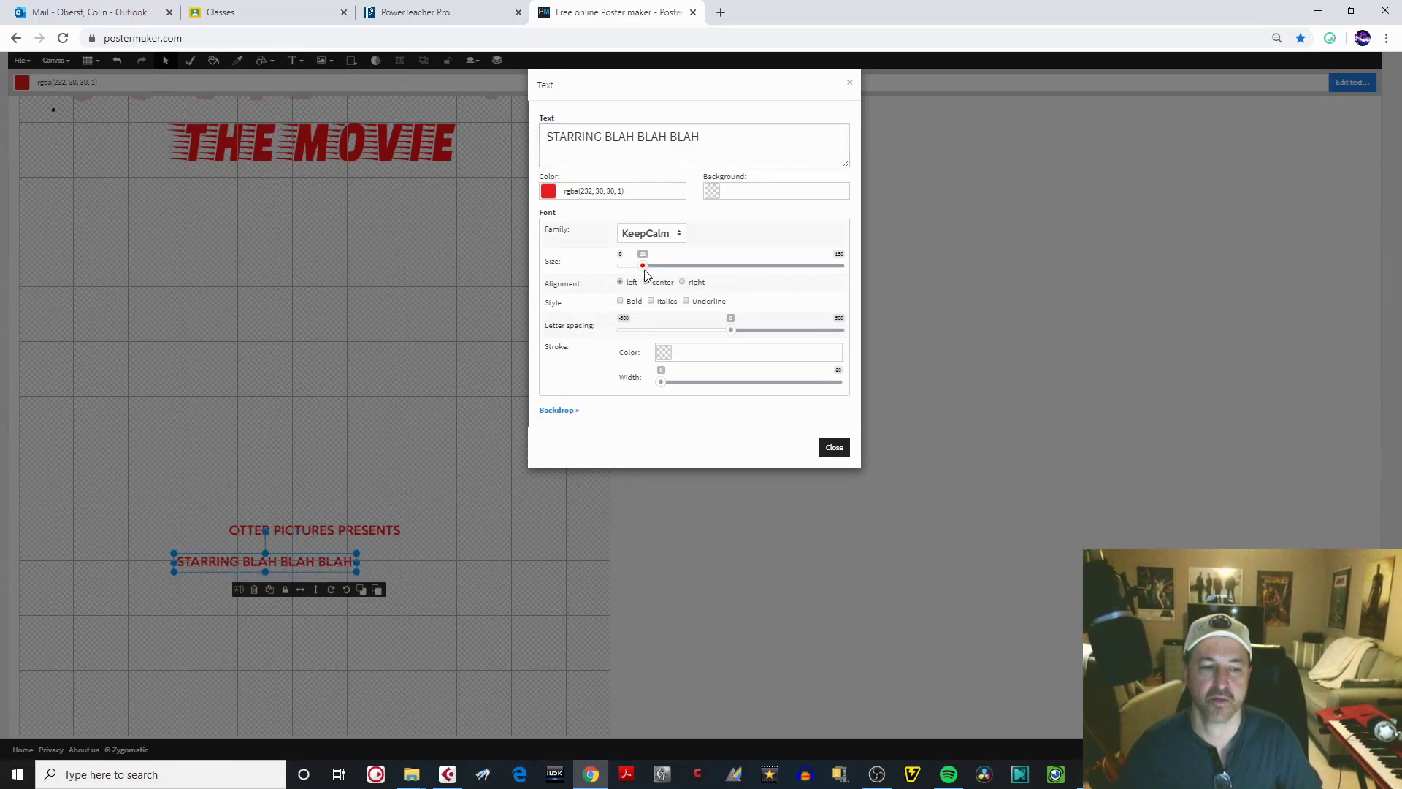
{"action": "left_click", "coordinate": [833, 447]}
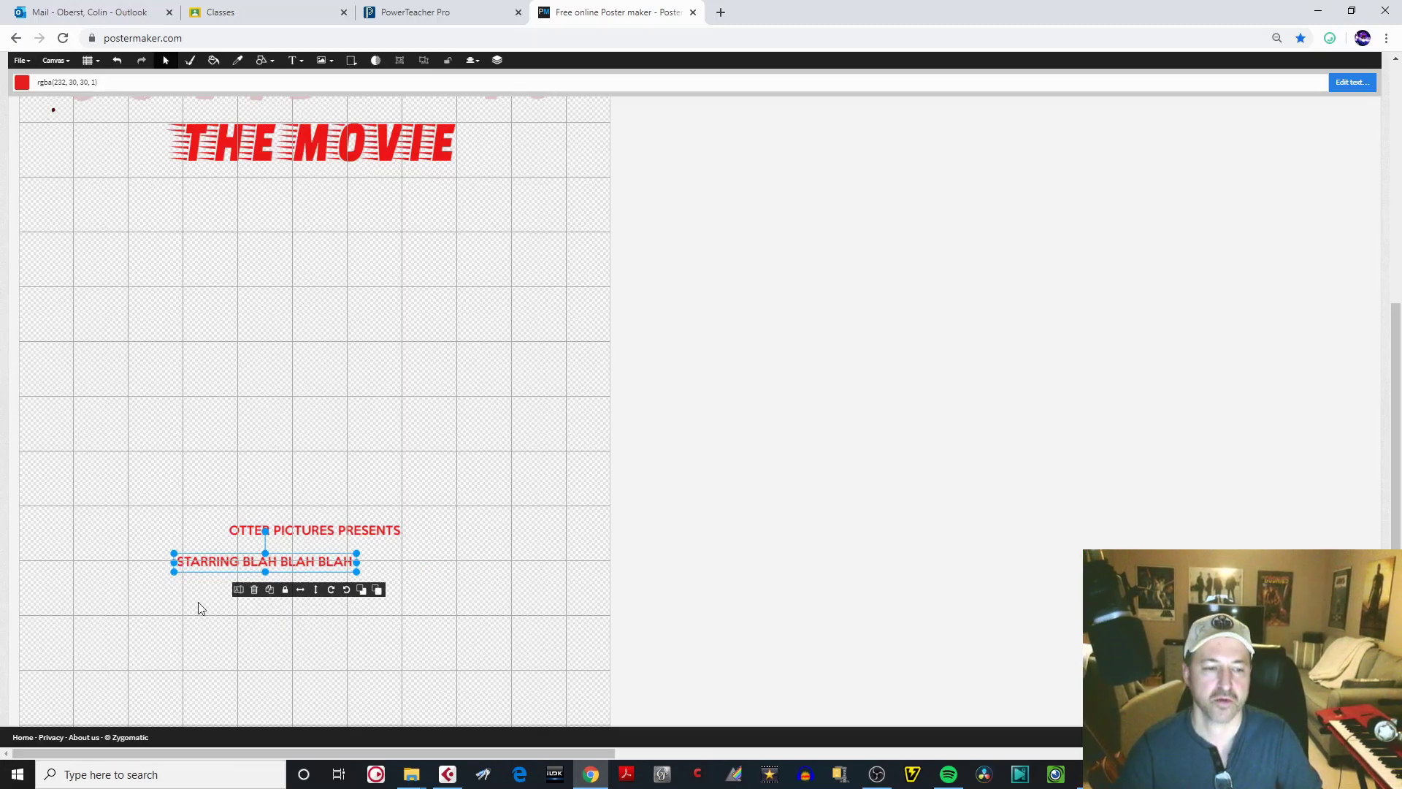
- Place the "STARRING BLAH BLAH BLAH" text closer beneath "OTTER PICTURES PRESENTS" and center it horizontally on the canvas
{"action": "left_click_drag", "start_coordinate": [282, 562], "coordinate": [336, 557]}
{"action": "left_click", "coordinate": [473, 60]}
{"action": "left_click", "coordinate": [495, 92]}
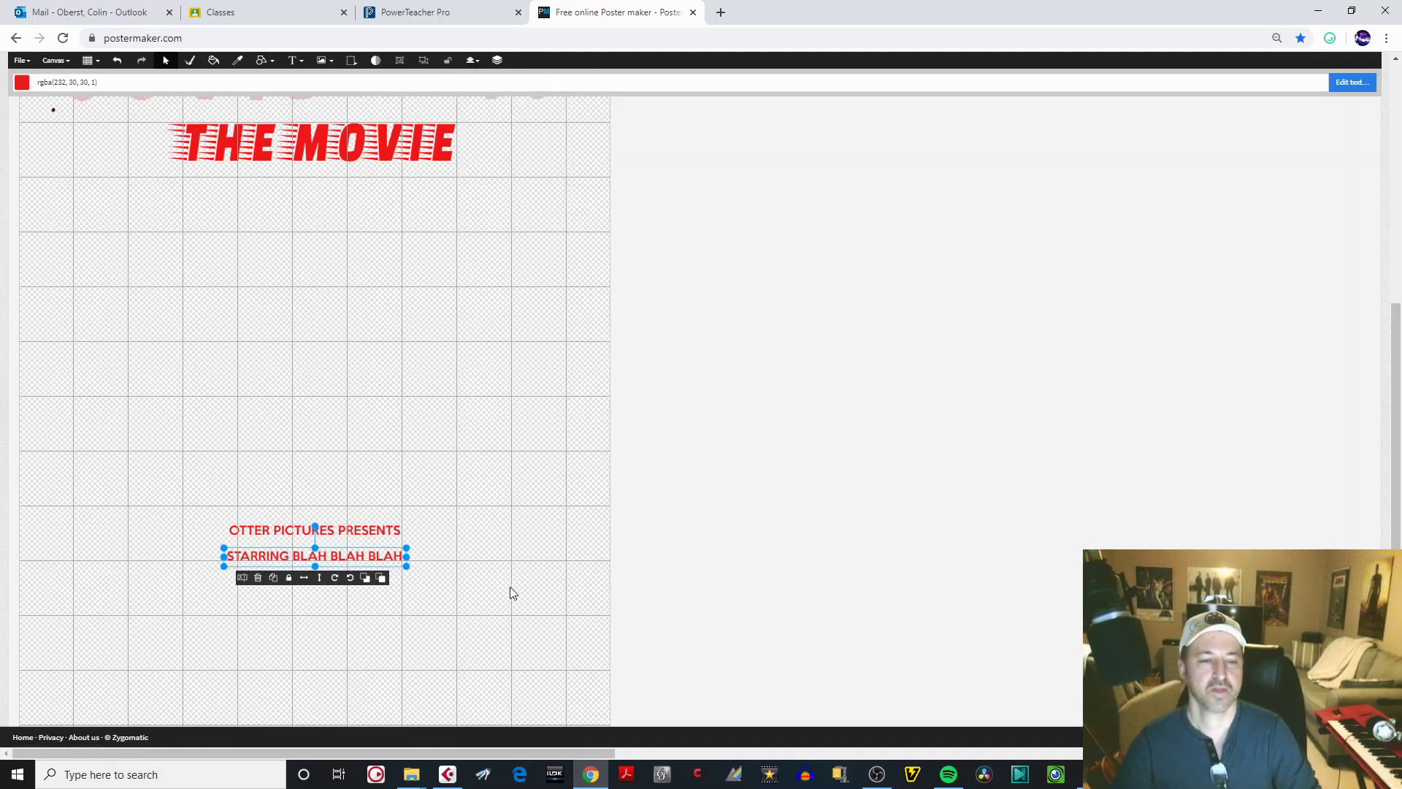
{"action": "left_click", "coordinate": [486, 604]}
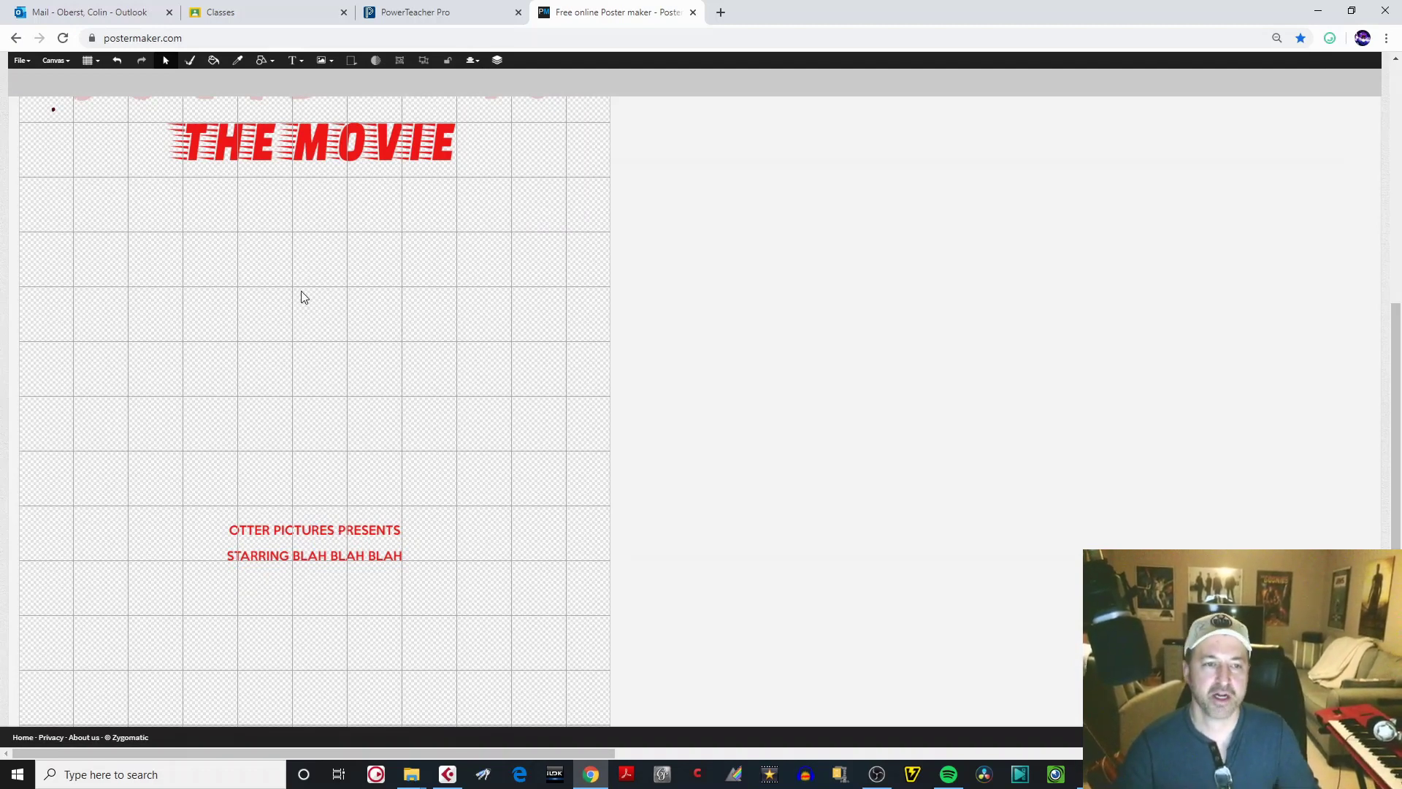
- Try the 75x75 and 50x50 alignment guidelines, and set the grid to 25x25
{"action": "left_click", "coordinate": [94, 60]}
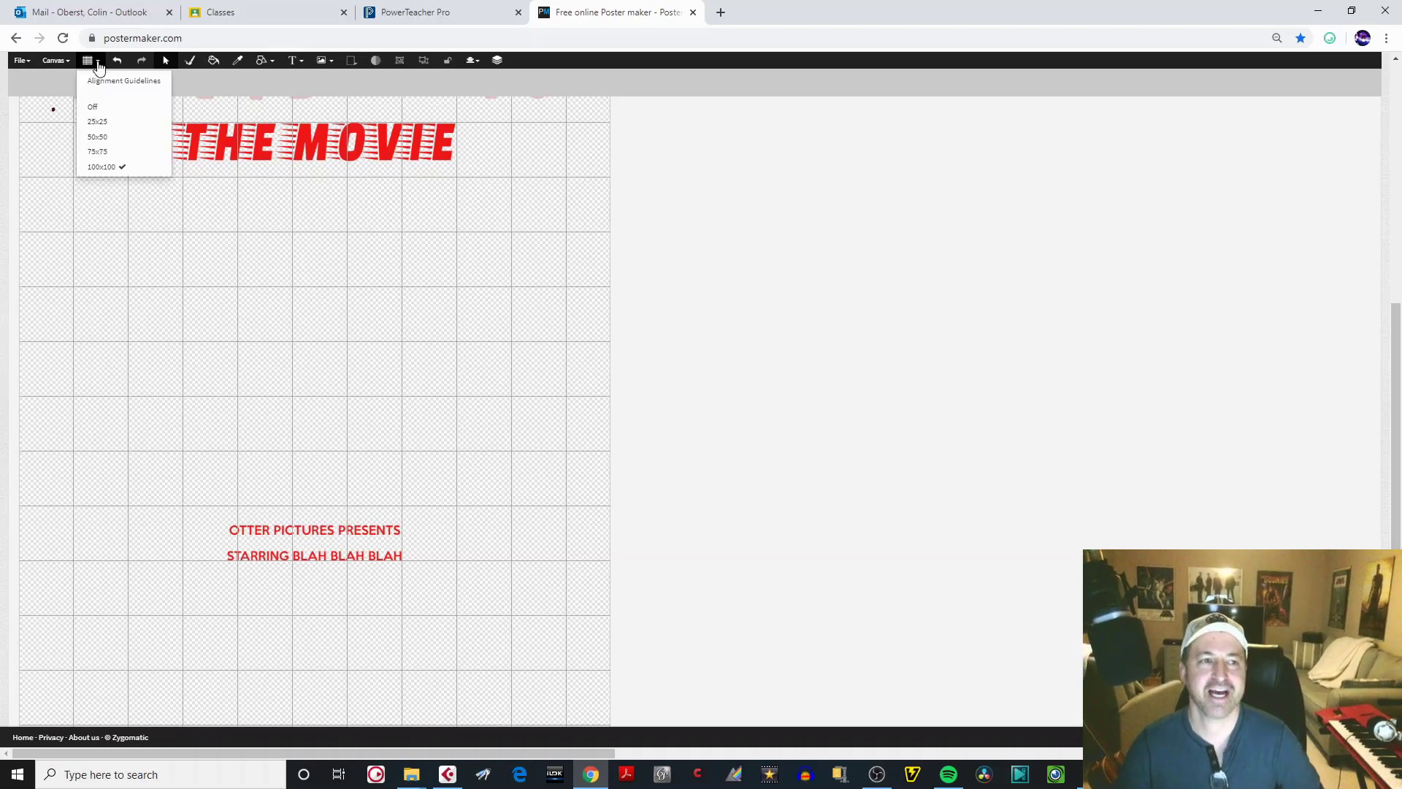
{"action": "left_click", "coordinate": [111, 152]}
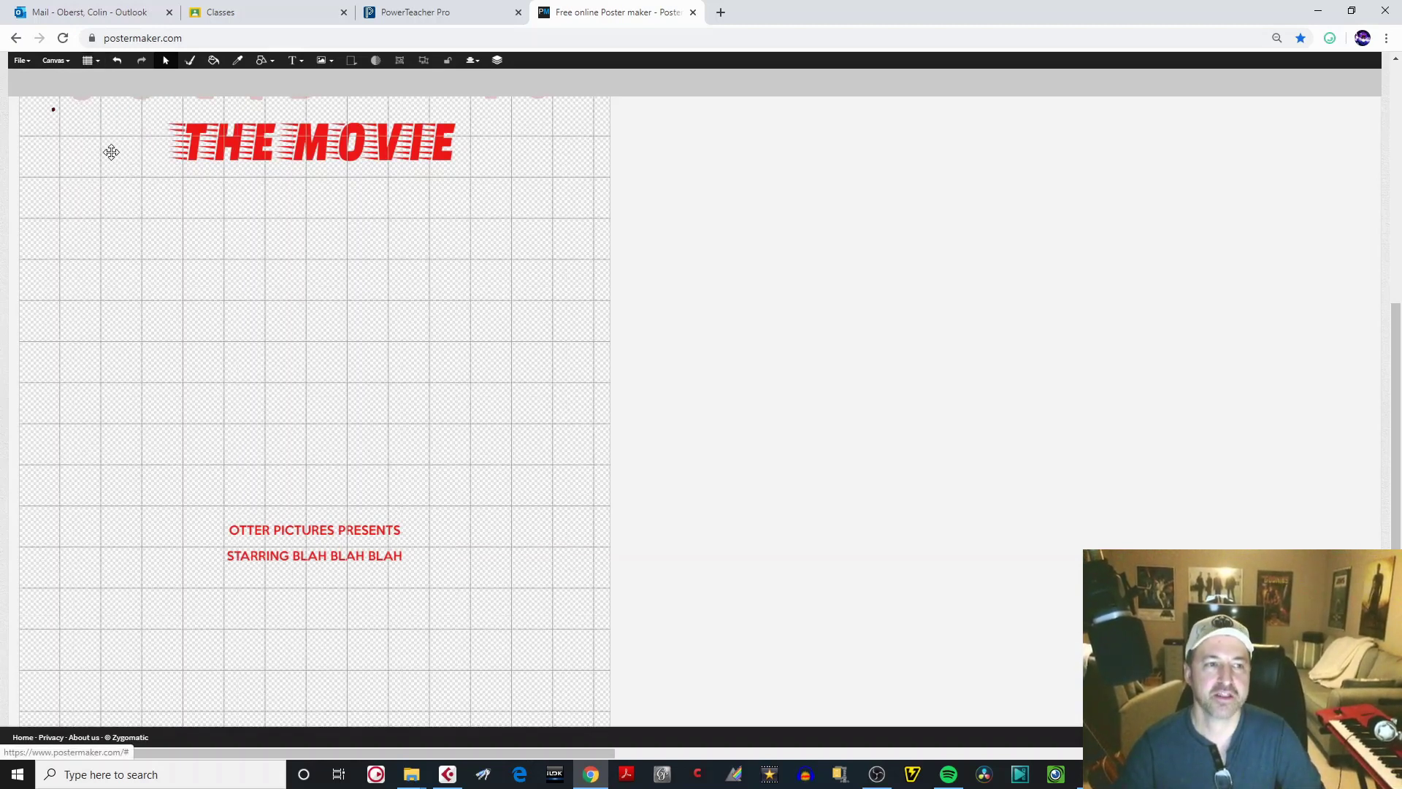
{"action": "left_click", "coordinate": [101, 64]}
{"action": "left_click", "coordinate": [120, 137]}
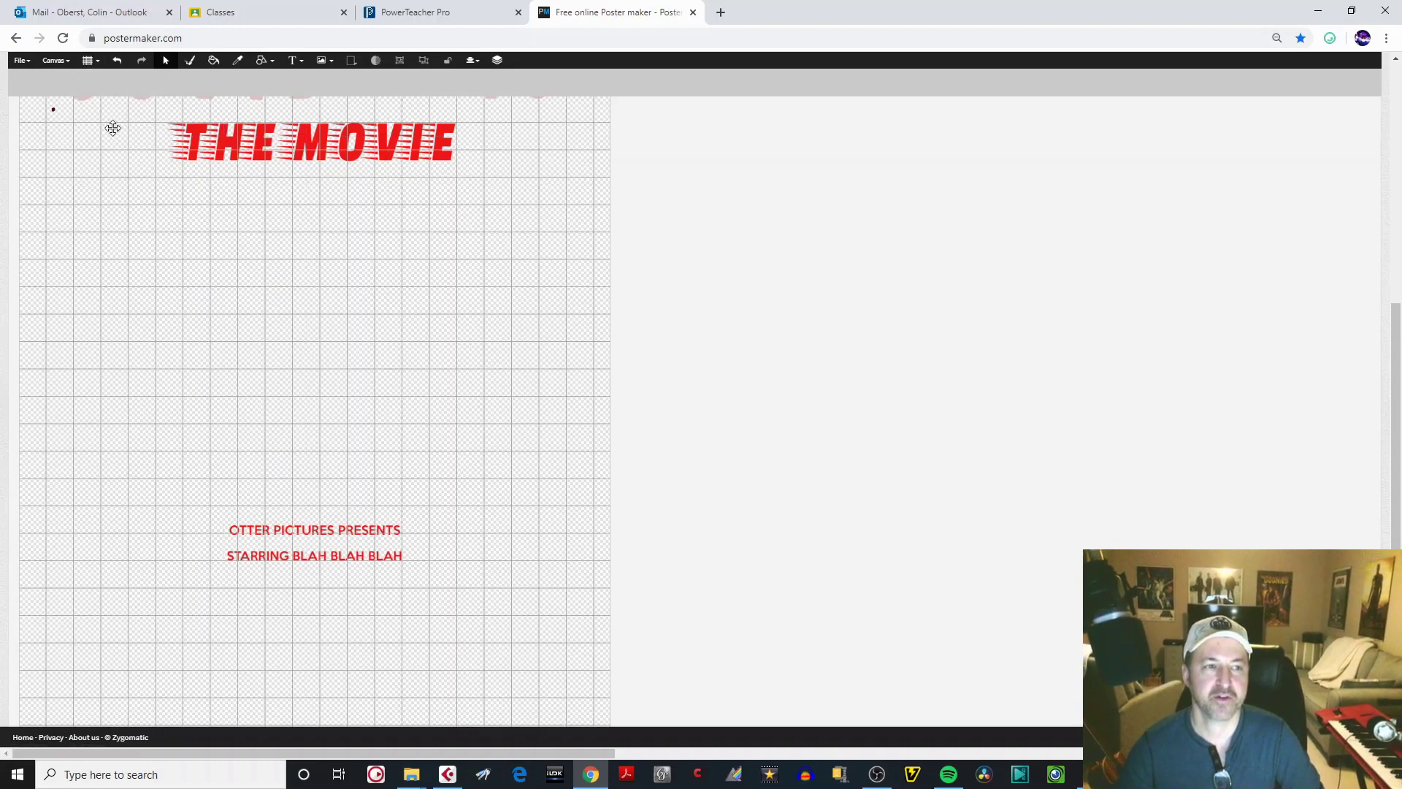
{"action": "left_click", "coordinate": [101, 64]}
{"action": "left_click", "coordinate": [110, 122]}
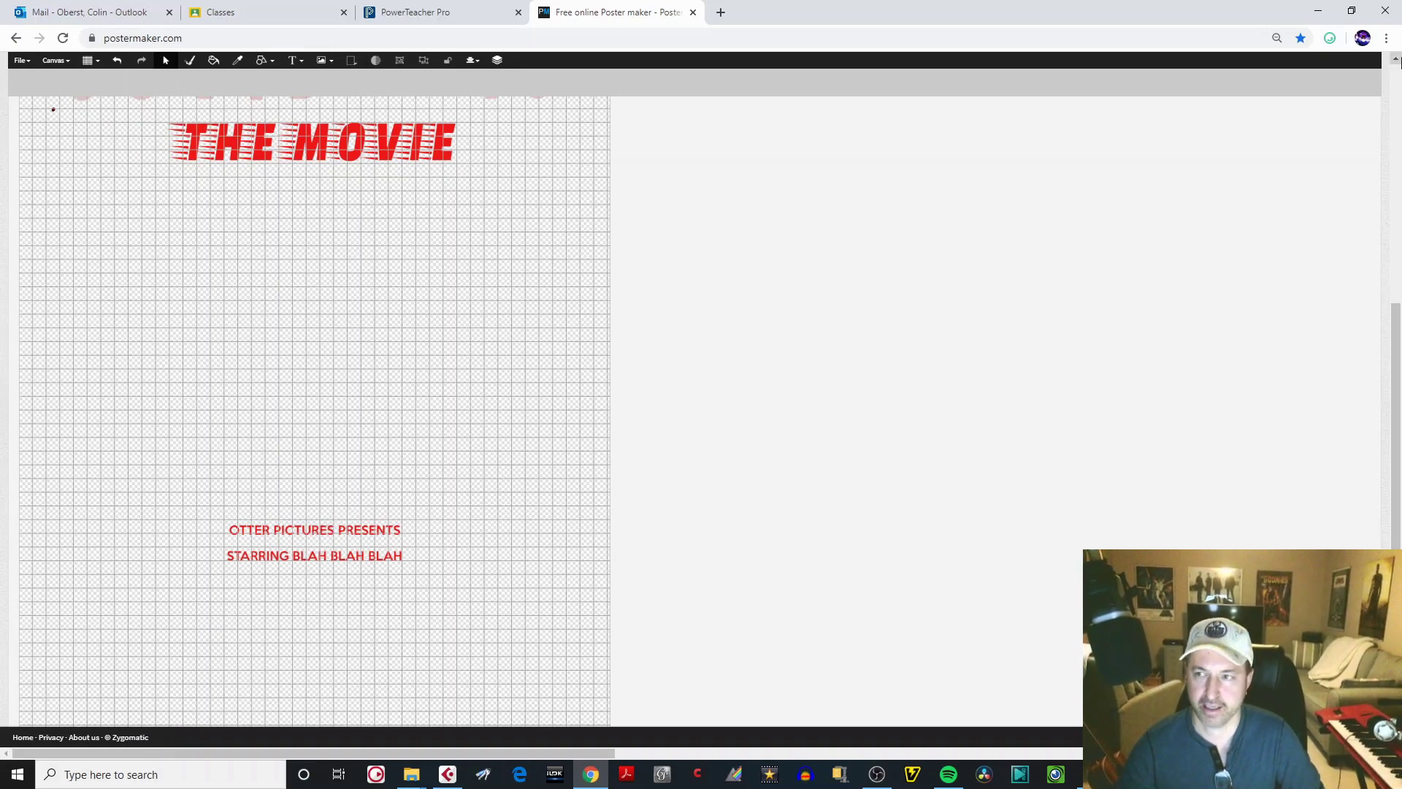
- Adjust the vertical spacing between the "OTTER PICTURES PRESENTS" and "STARRING BLAH BLAH BLAH" texts using the grid
{"action": "left_click", "coordinate": [1386, 38]}
{"action": "left_click", "coordinate": [1342, 174]}
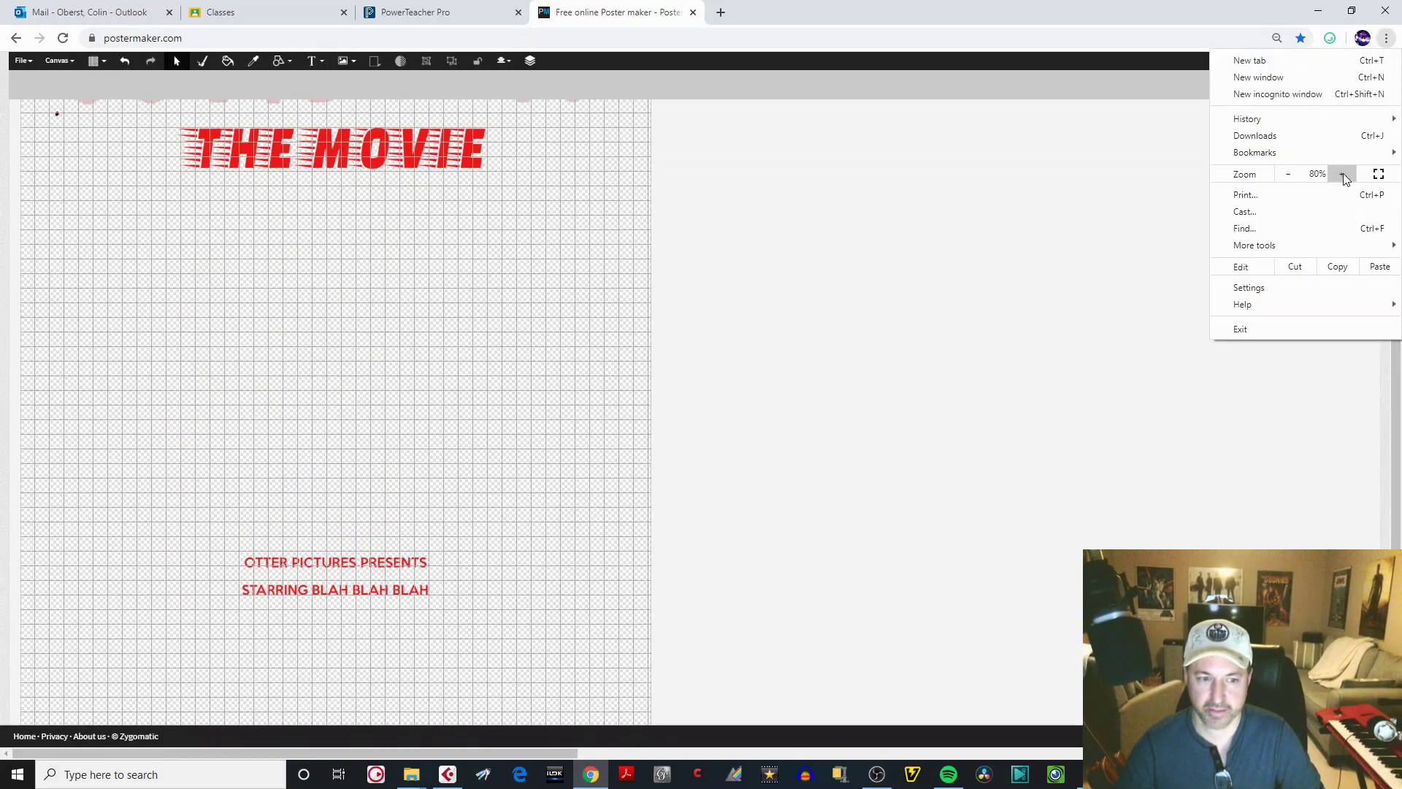
{"action": "left_click", "coordinate": [1348, 182]}
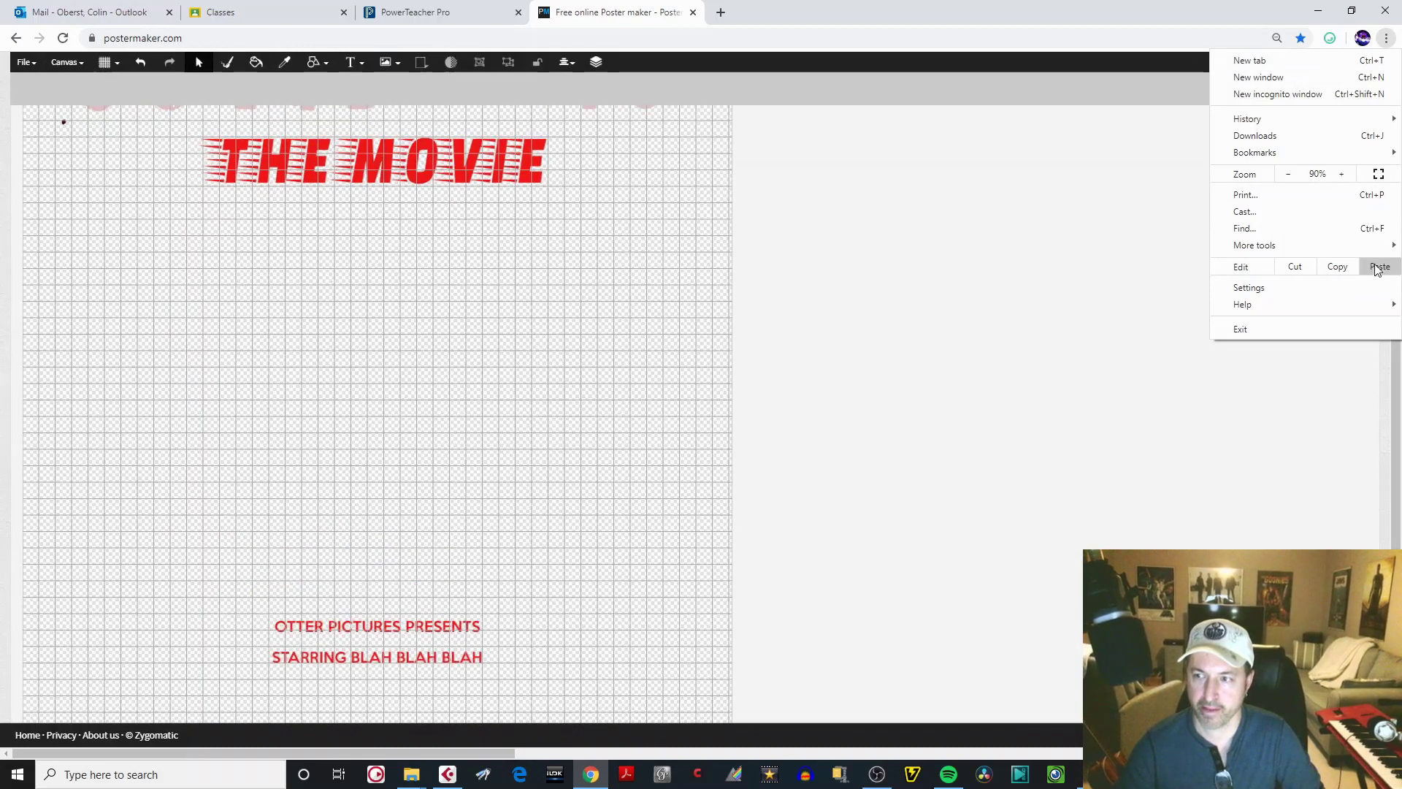
{"action": "scroll", "coordinate": [1337, 476], "scroll_direction": "down", "scroll_amount": 5}
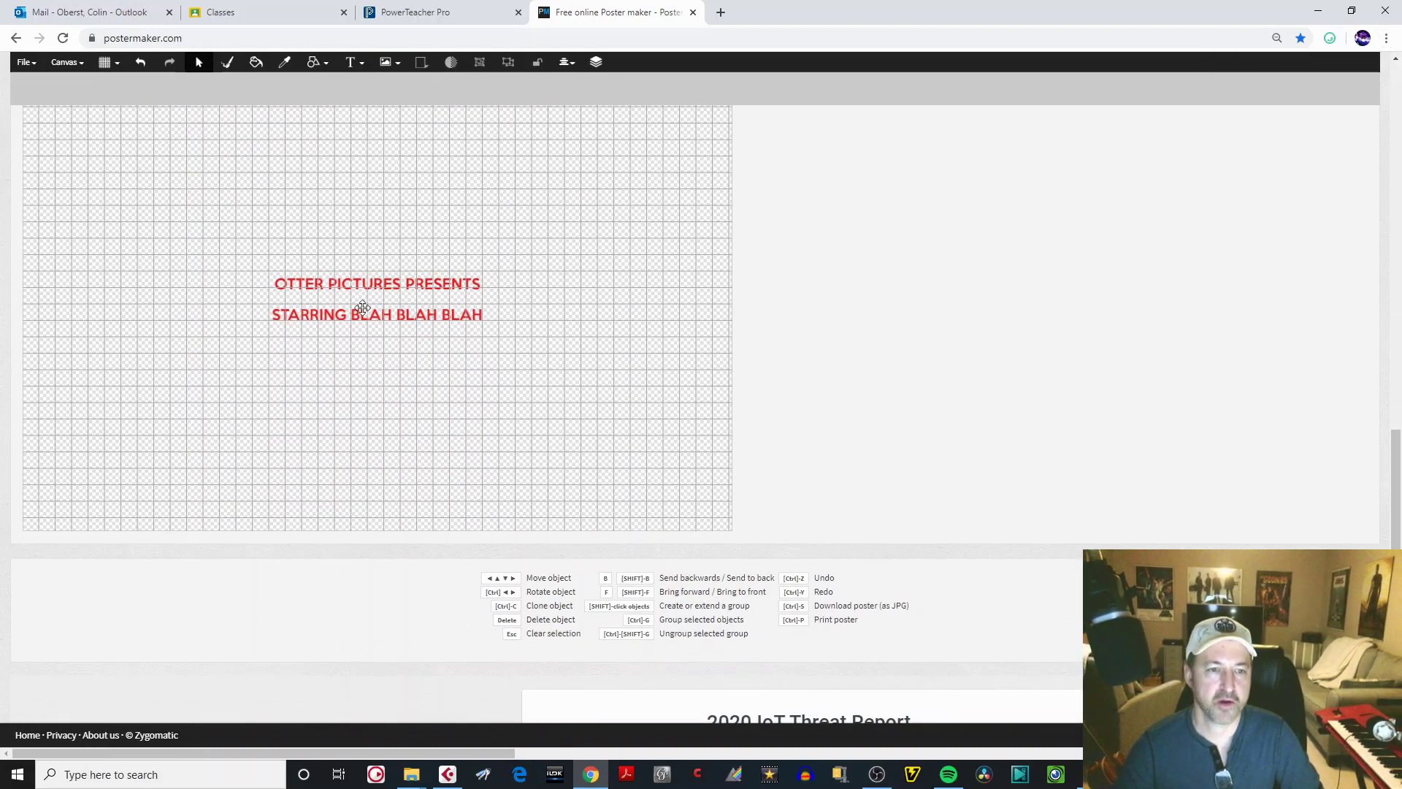
{"action": "left_click_drag", "start_coordinate": [363, 284], "coordinate": [357, 278]}
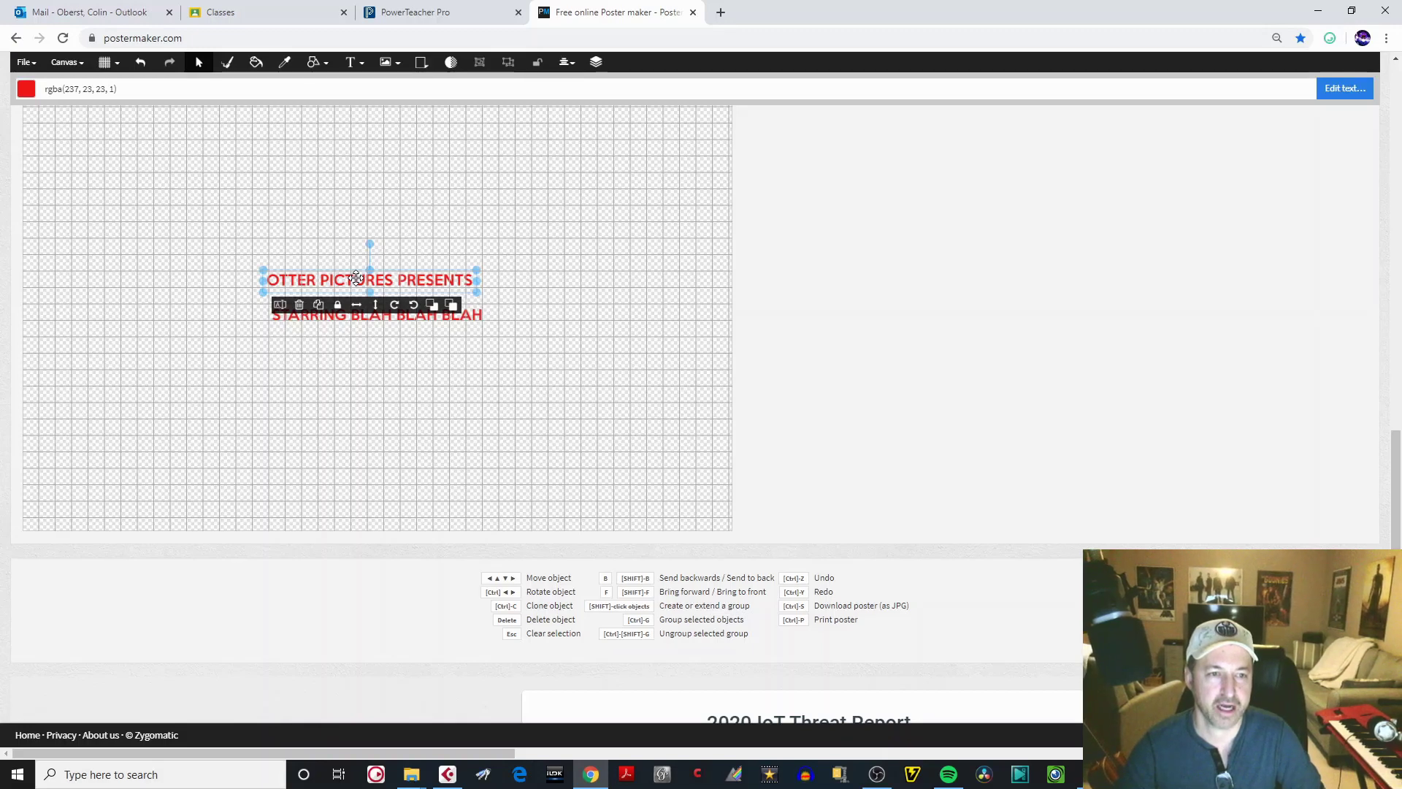
{"action": "left_click_drag", "start_coordinate": [355, 278], "coordinate": [380, 316]}
{"action": "left_click", "coordinate": [368, 330]}
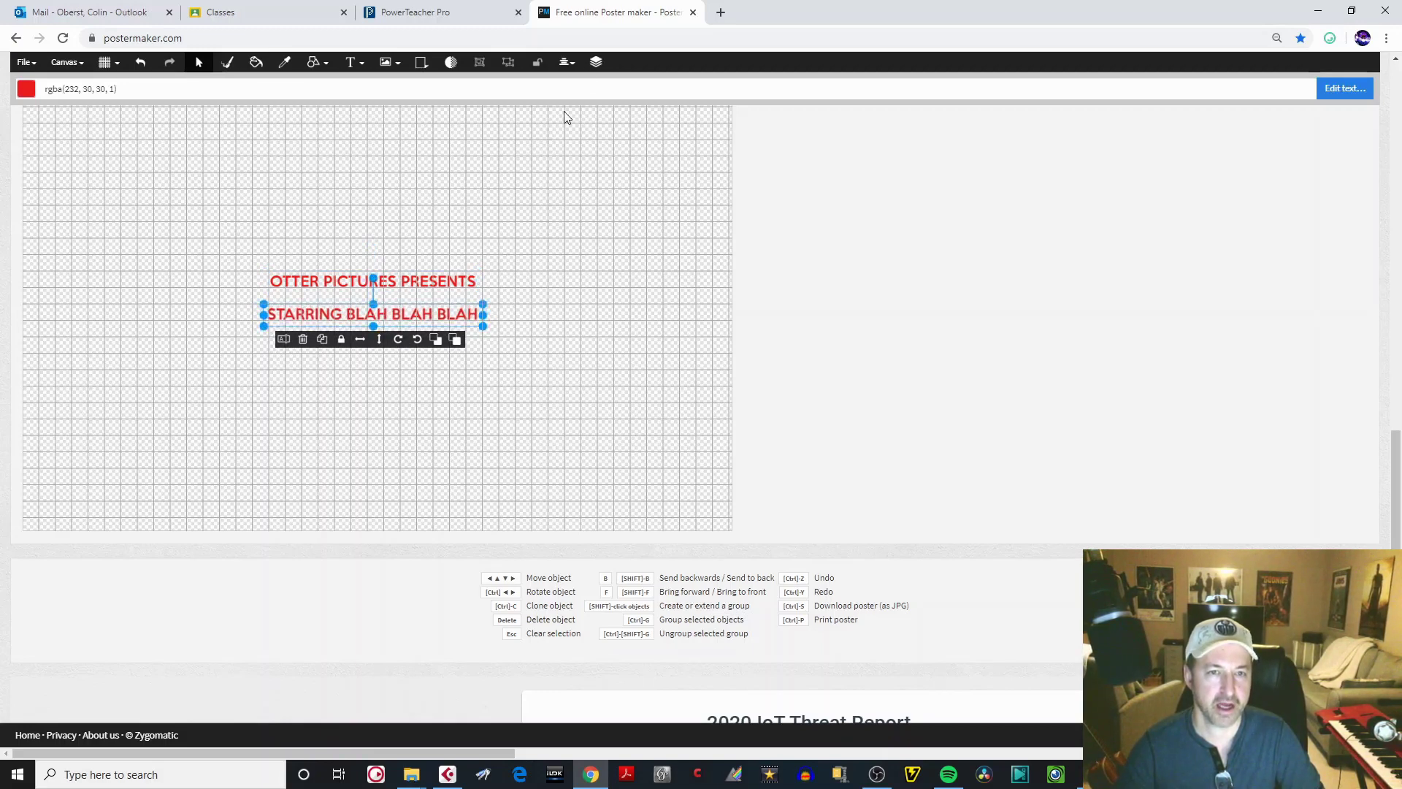
- Center both "STARRING BLAH BLAH BLAH" and "OTTER PICTURES PRESENTS" horizontally on the canvas, and clear the selection
{"action": "left_click", "coordinate": [566, 63]}
{"action": "left_click", "coordinate": [582, 83]}
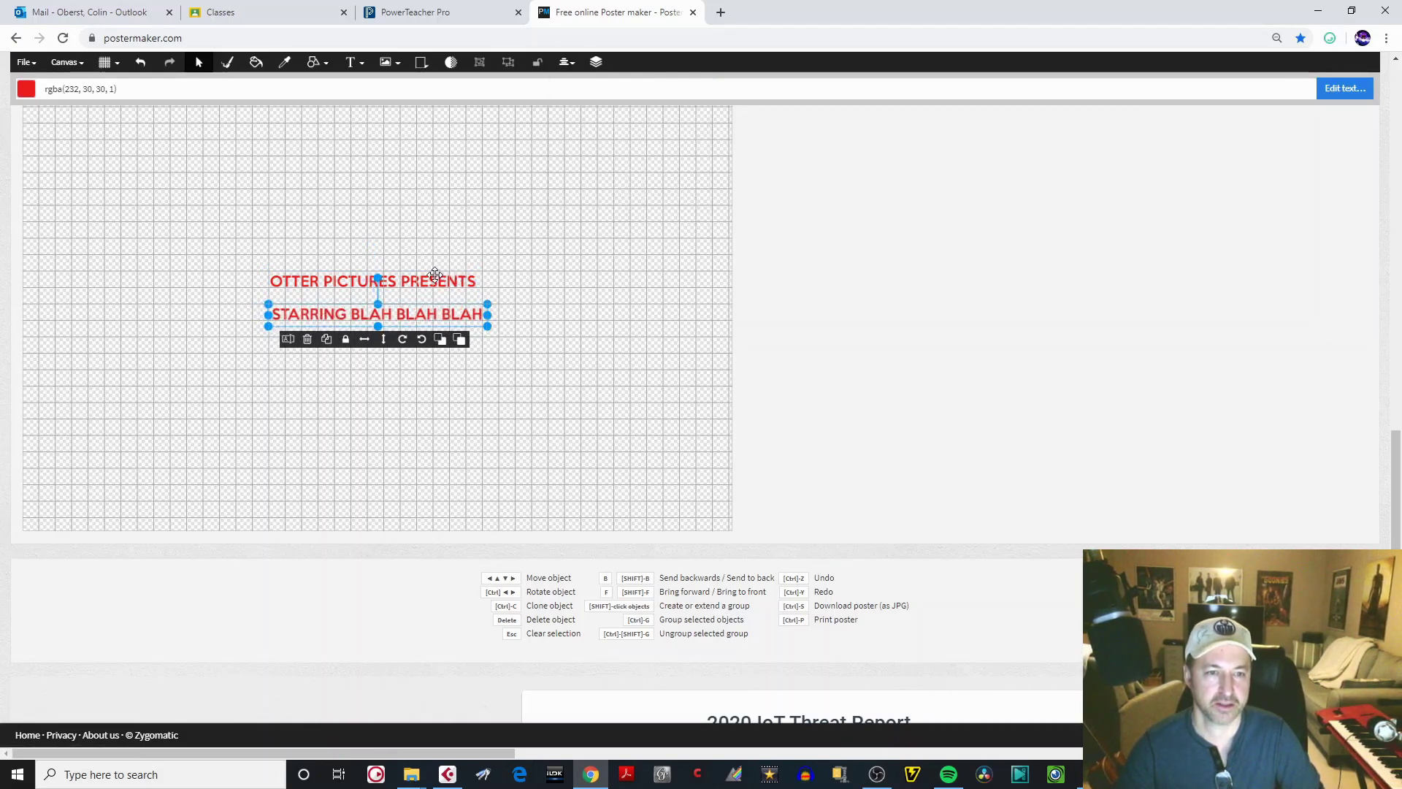
{"action": "left_click", "coordinate": [434, 275]}
{"action": "left_click", "coordinate": [565, 64]}
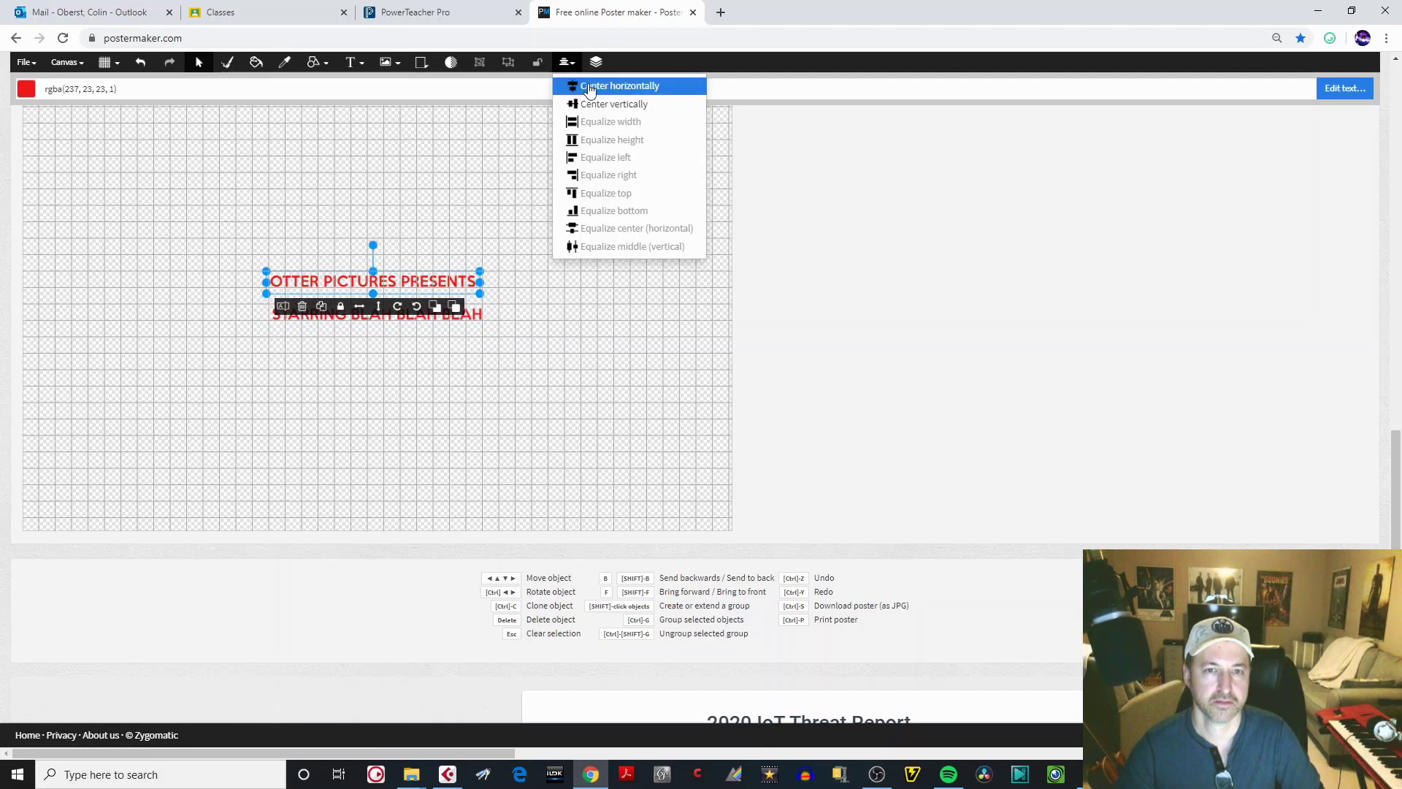
{"action": "left_click", "coordinate": [582, 85]}
{"action": "left_click", "coordinate": [609, 301]}
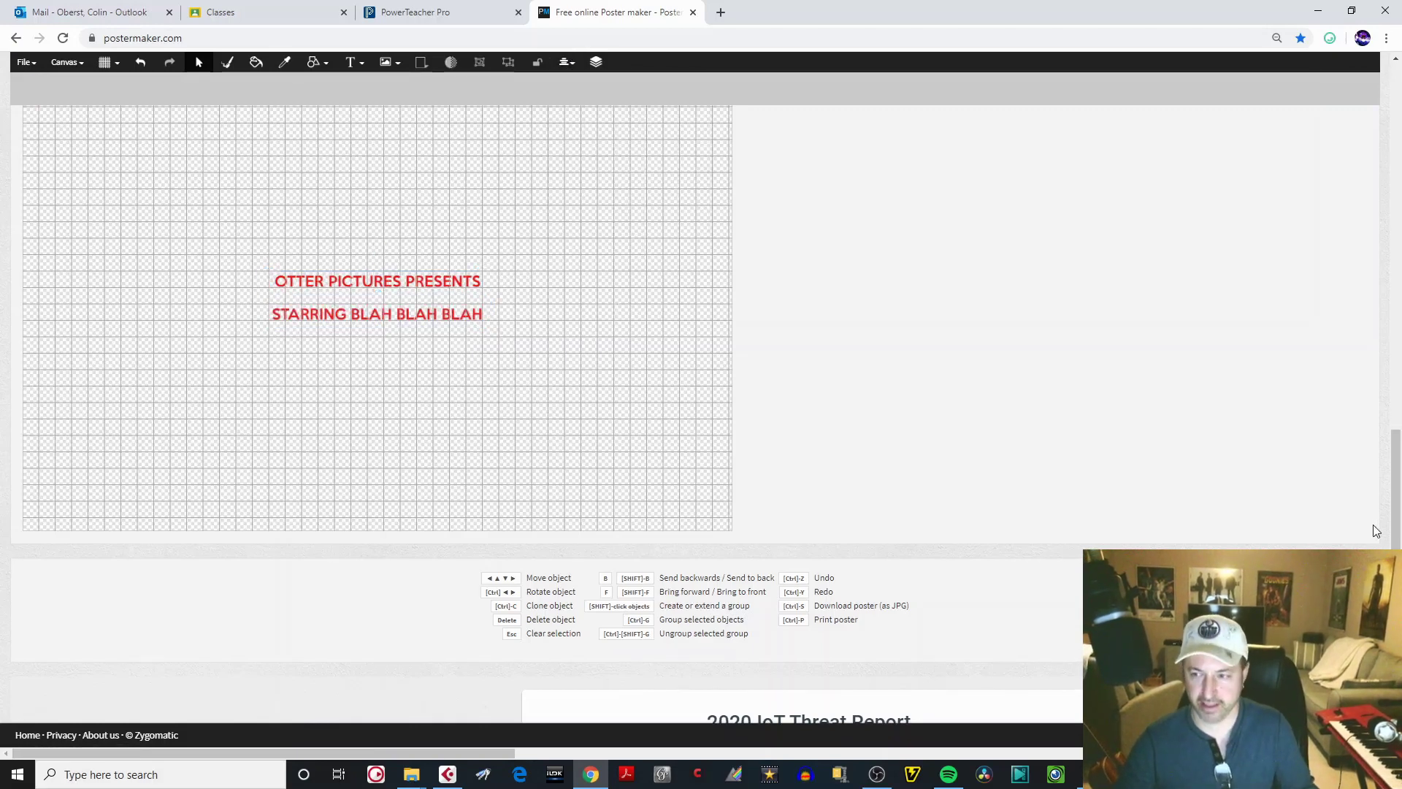
- Examine the overall layout of the whole poster at 33% browser zoom and return to 90%
{"action": "left_click", "coordinate": [1386, 44]}
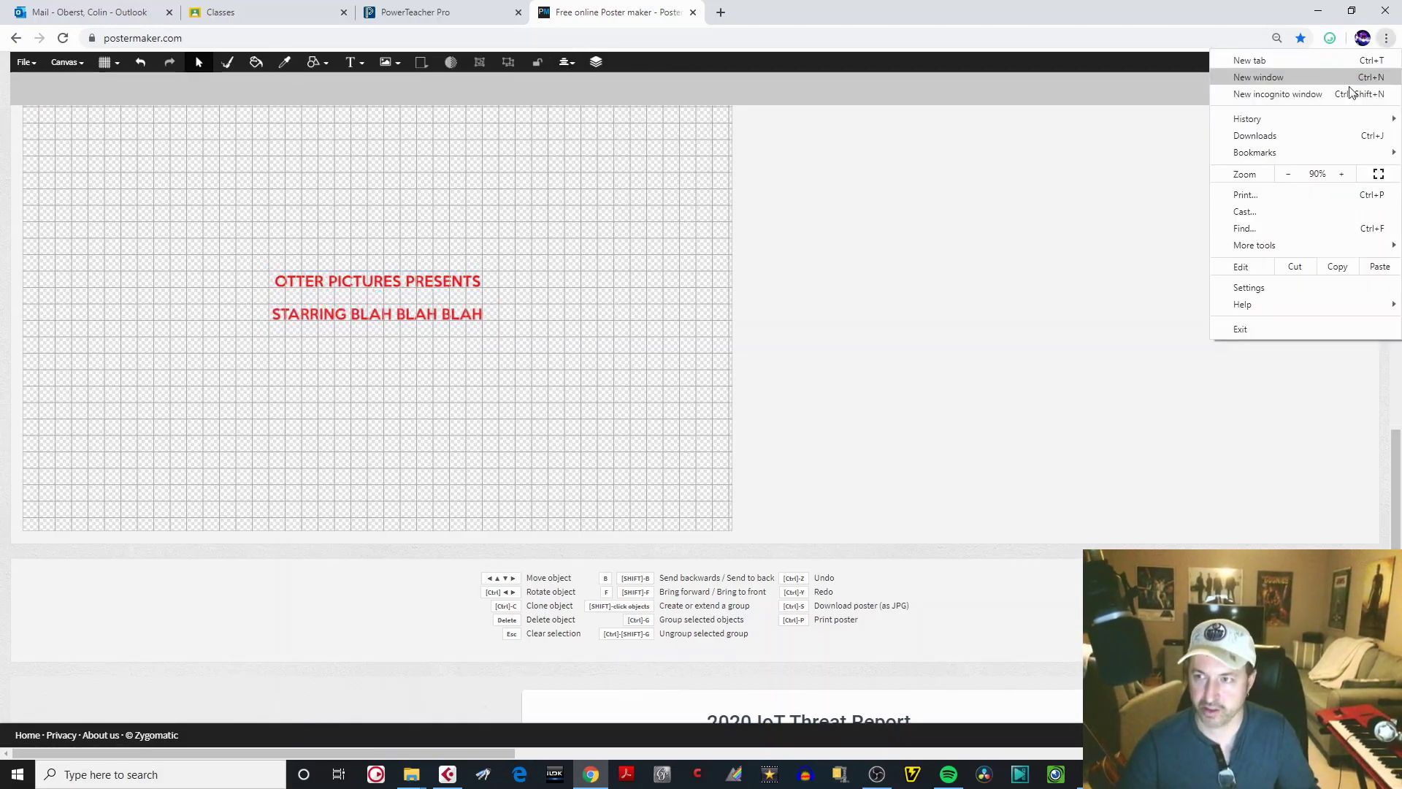
{"action": "left_click", "coordinate": [1288, 174]}
{"action": "left_click", "coordinate": [1288, 173]}
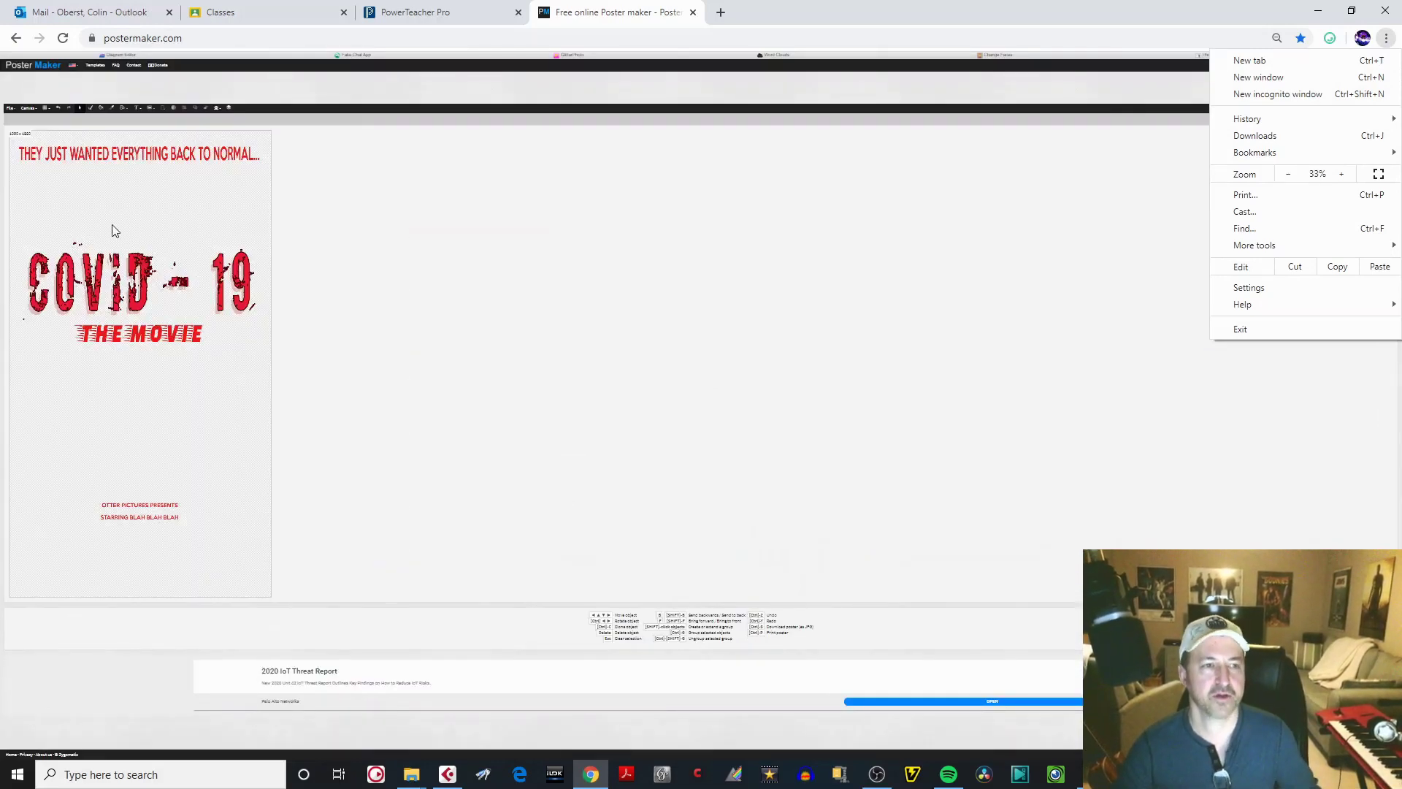
{"action": "left_click", "coordinate": [1041, 357]}
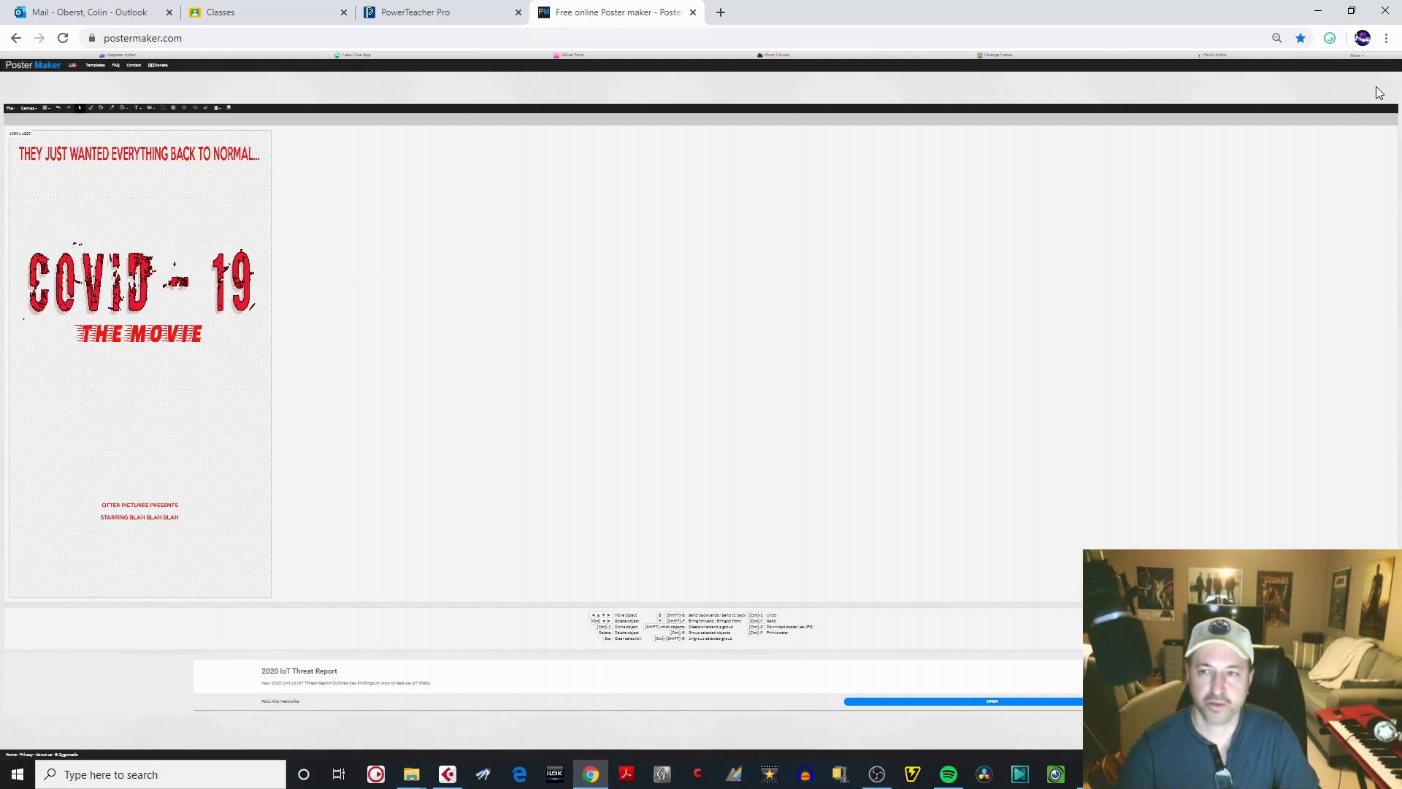
{"action": "left_click", "coordinate": [1387, 39]}
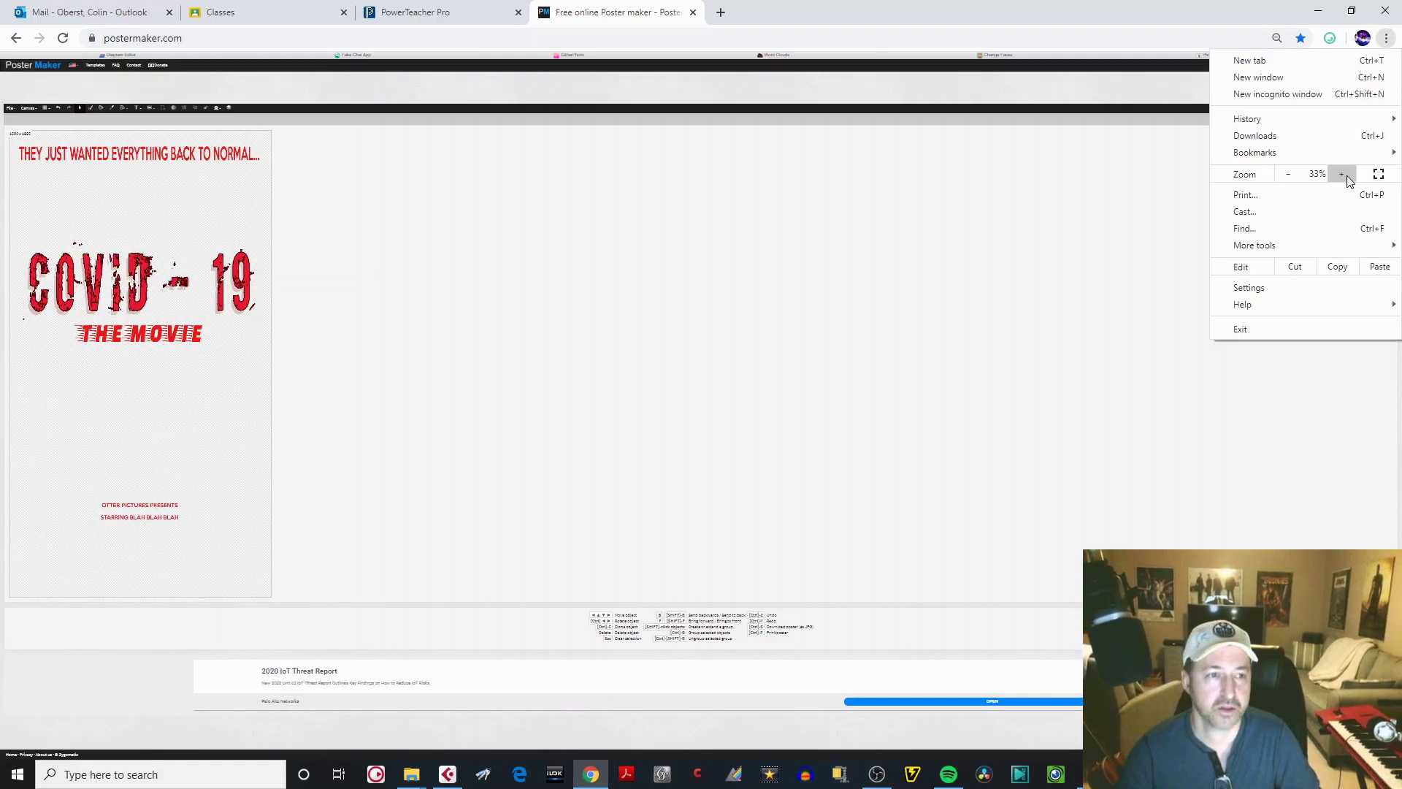
{"action": "left_click", "coordinate": [356, 352]}
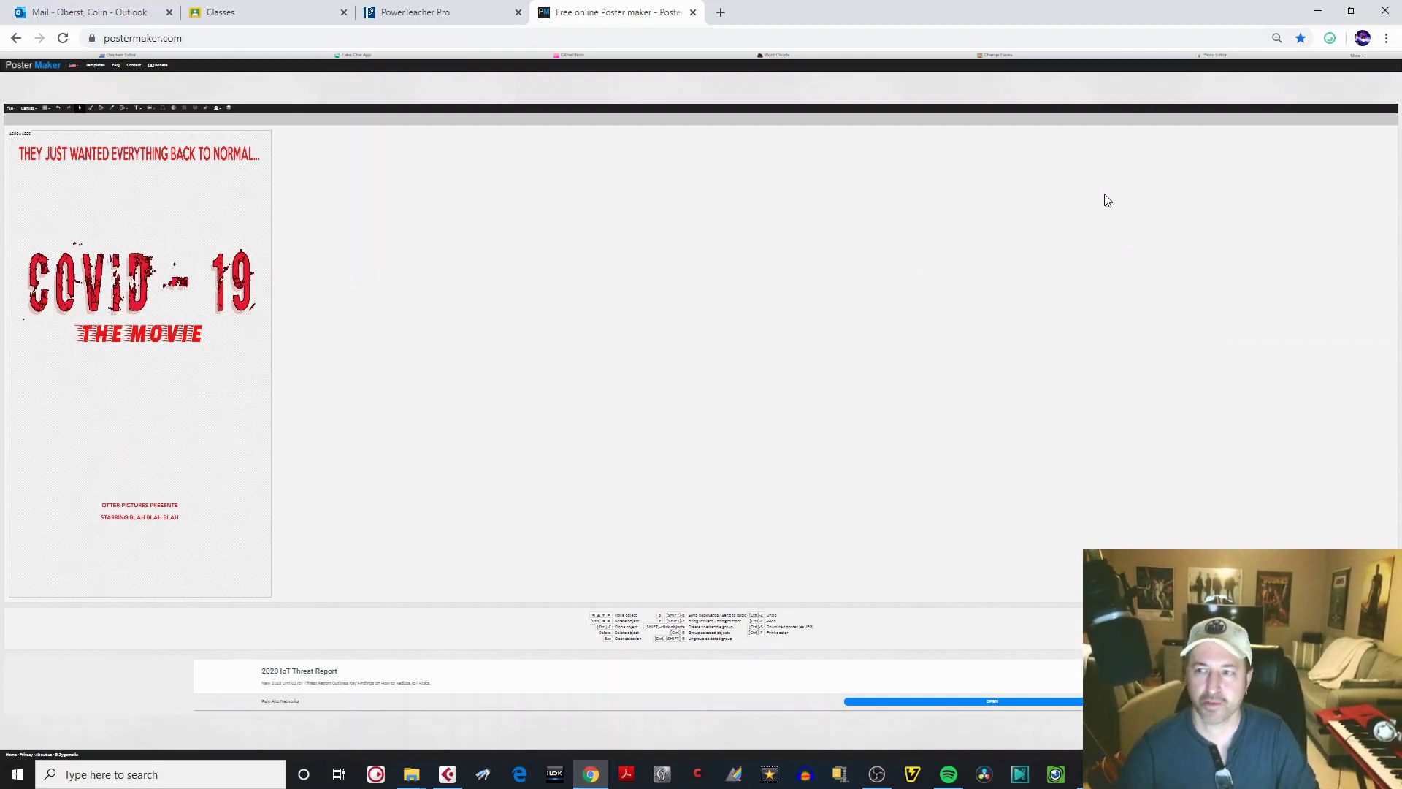
{"action": "left_click", "coordinate": [1387, 38]}
{"action": "left_click", "coordinate": [1346, 174]}
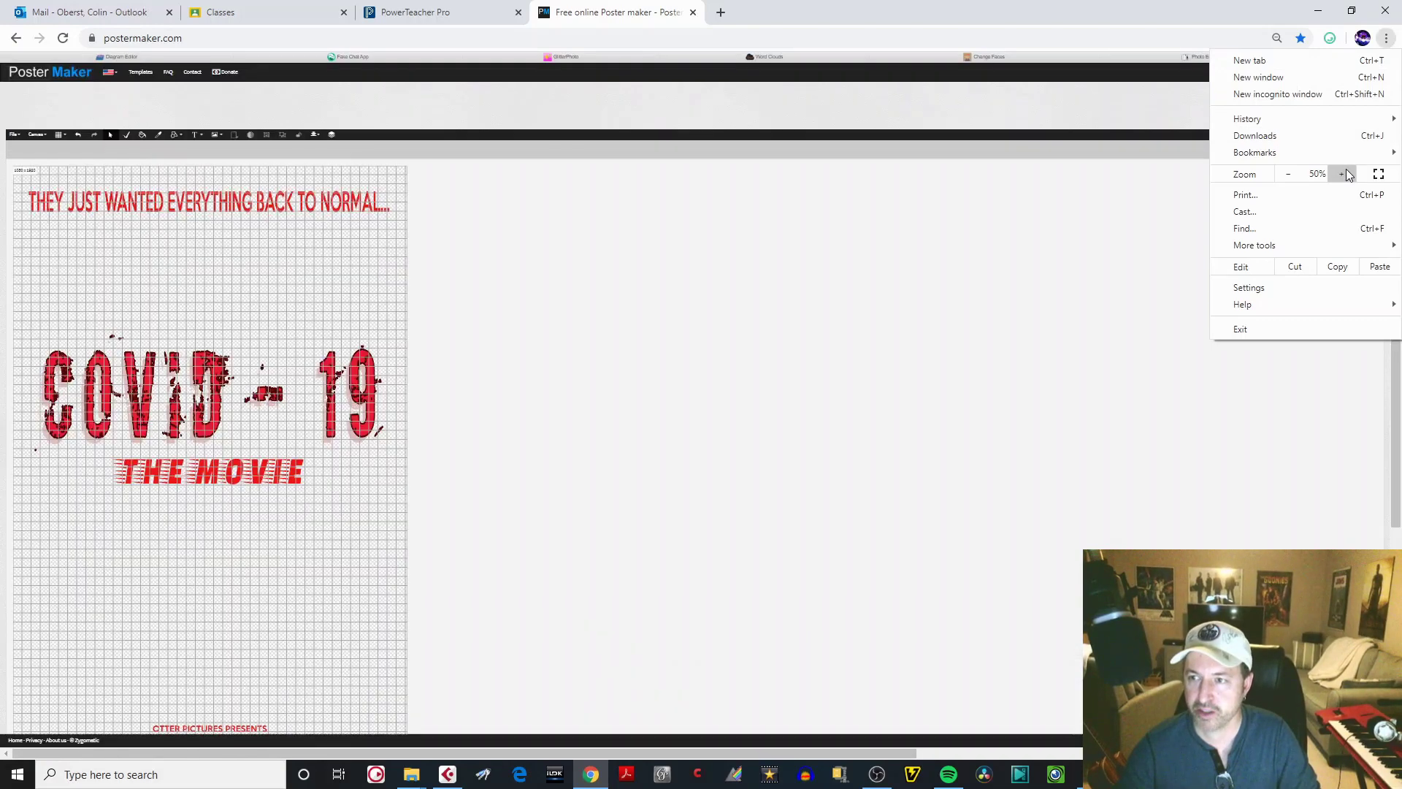
{"action": "left_click", "coordinate": [1346, 173]}
{"action": "left_click", "coordinate": [1346, 174]}
{"action": "left_click", "coordinate": [1346, 174]}
{"action": "left_click", "coordinate": [1346, 174]}
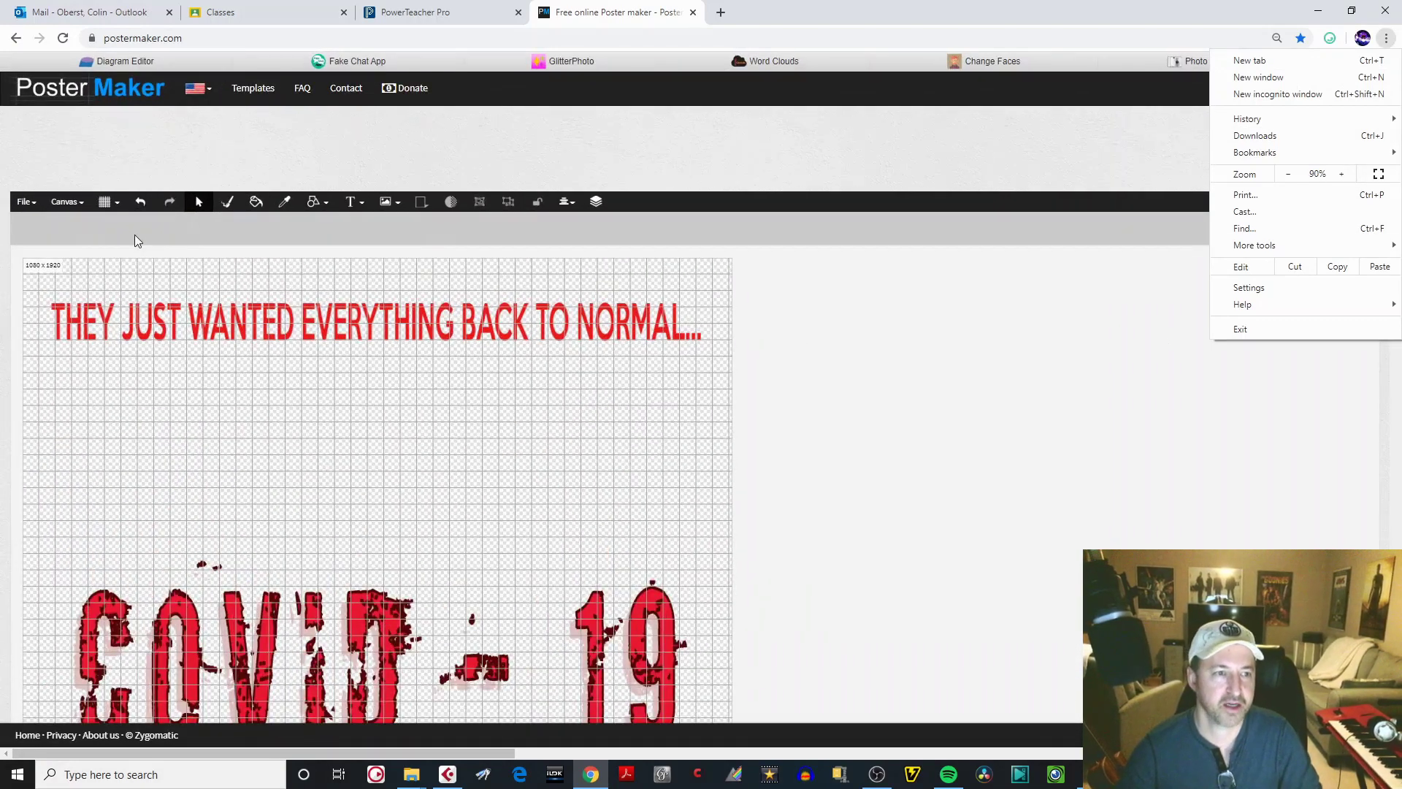
- Open the poster background library and switch its category to City
{"action": "left_click", "coordinate": [81, 210]}
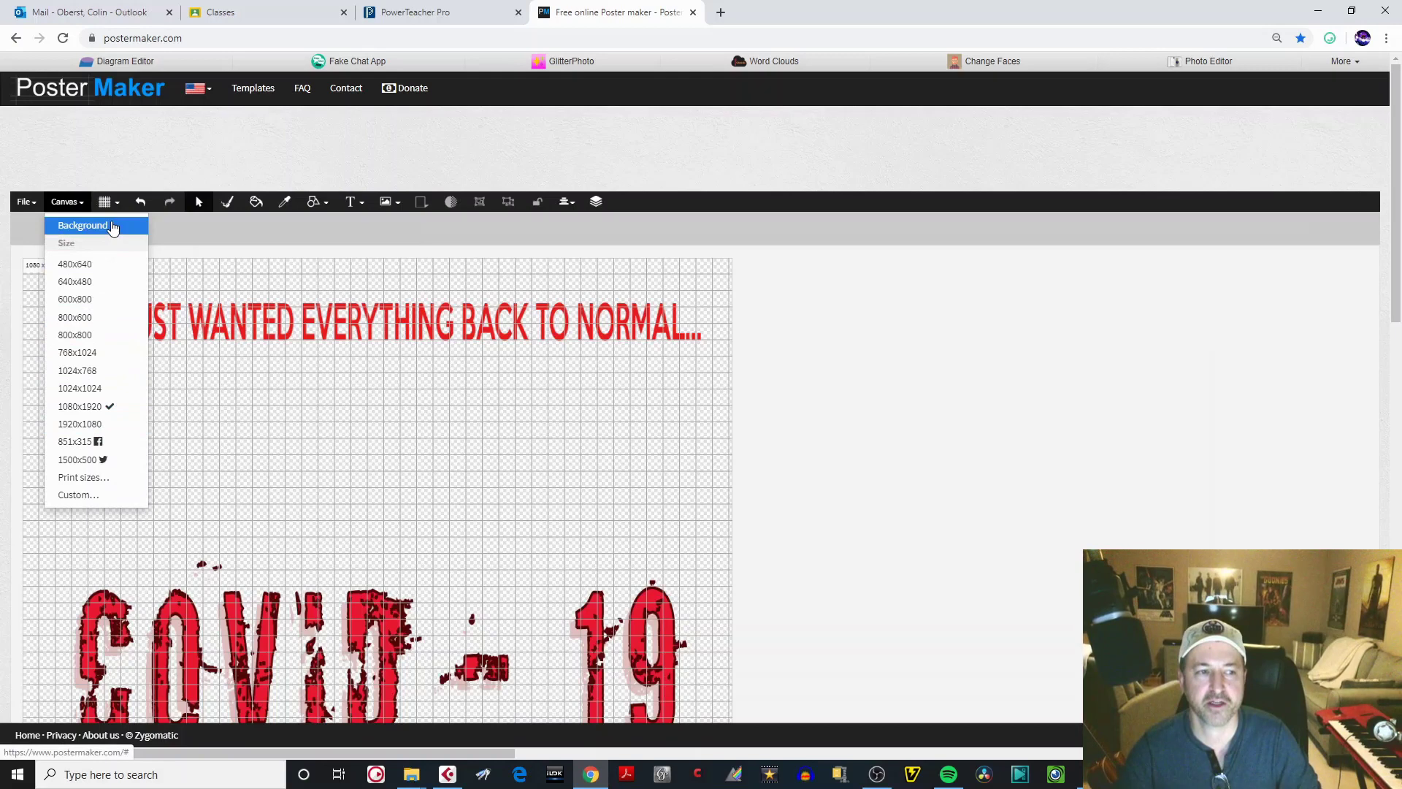
{"action": "left_click", "coordinate": [112, 227]}
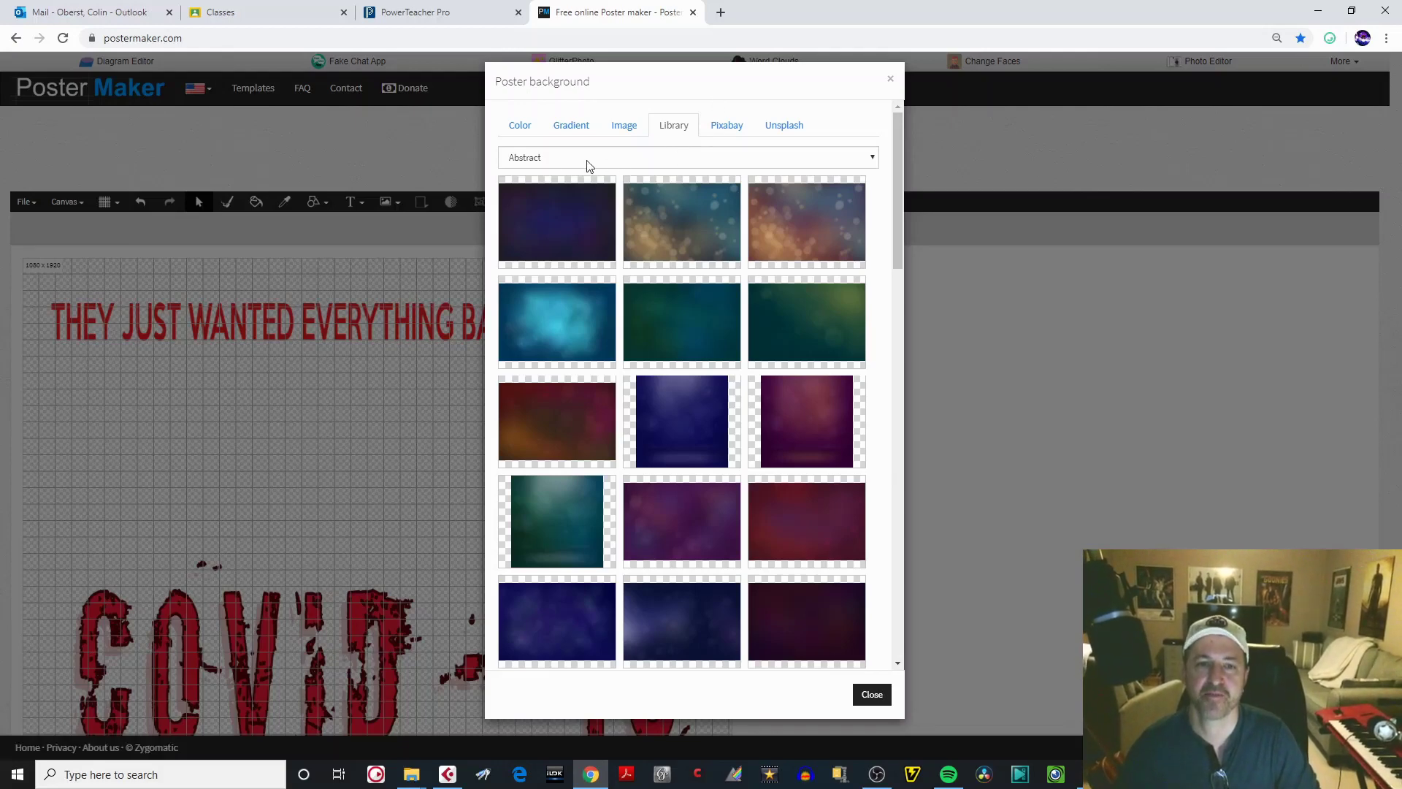
{"action": "left_click_drag", "start_coordinate": [898, 202], "coordinate": [895, 143]}
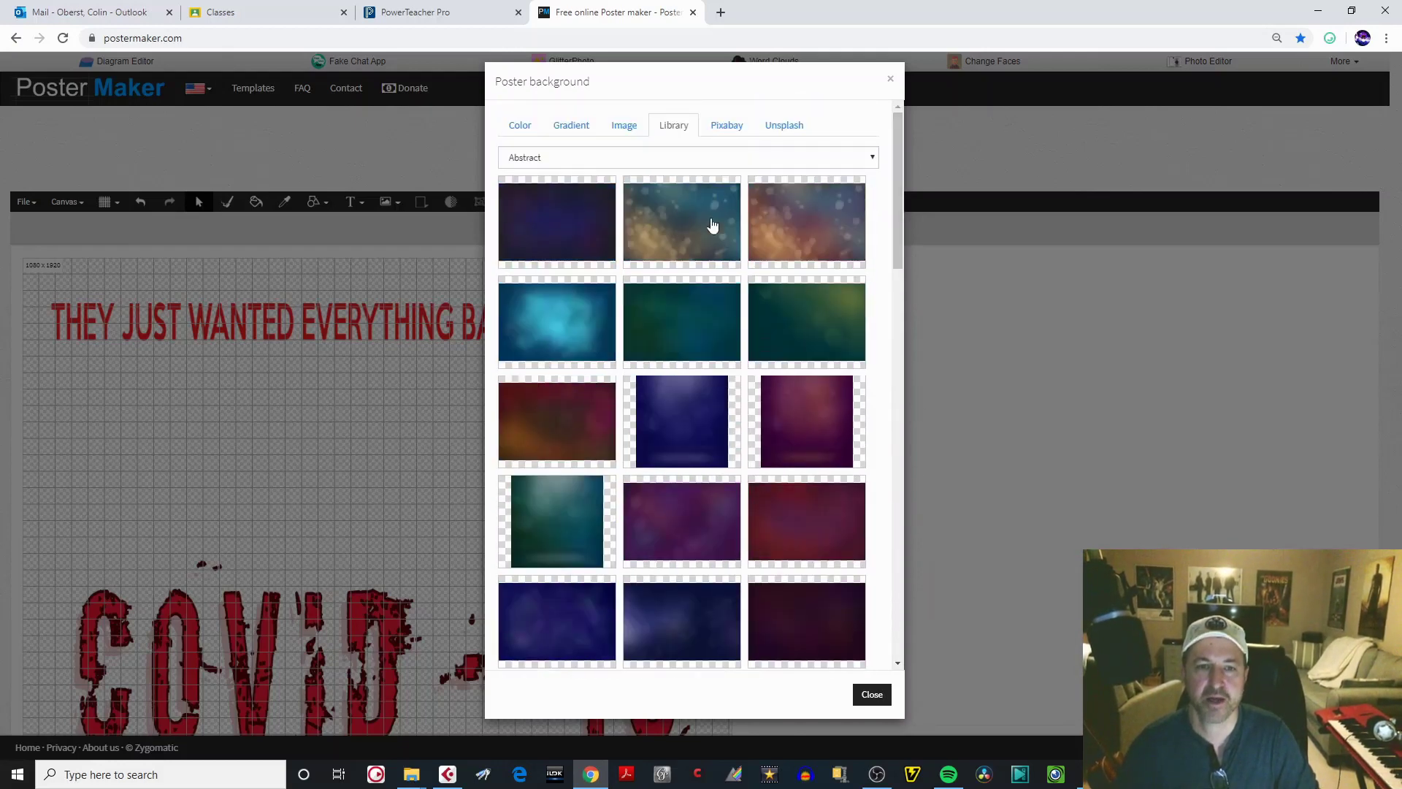
{"action": "left_click", "coordinate": [672, 158]}
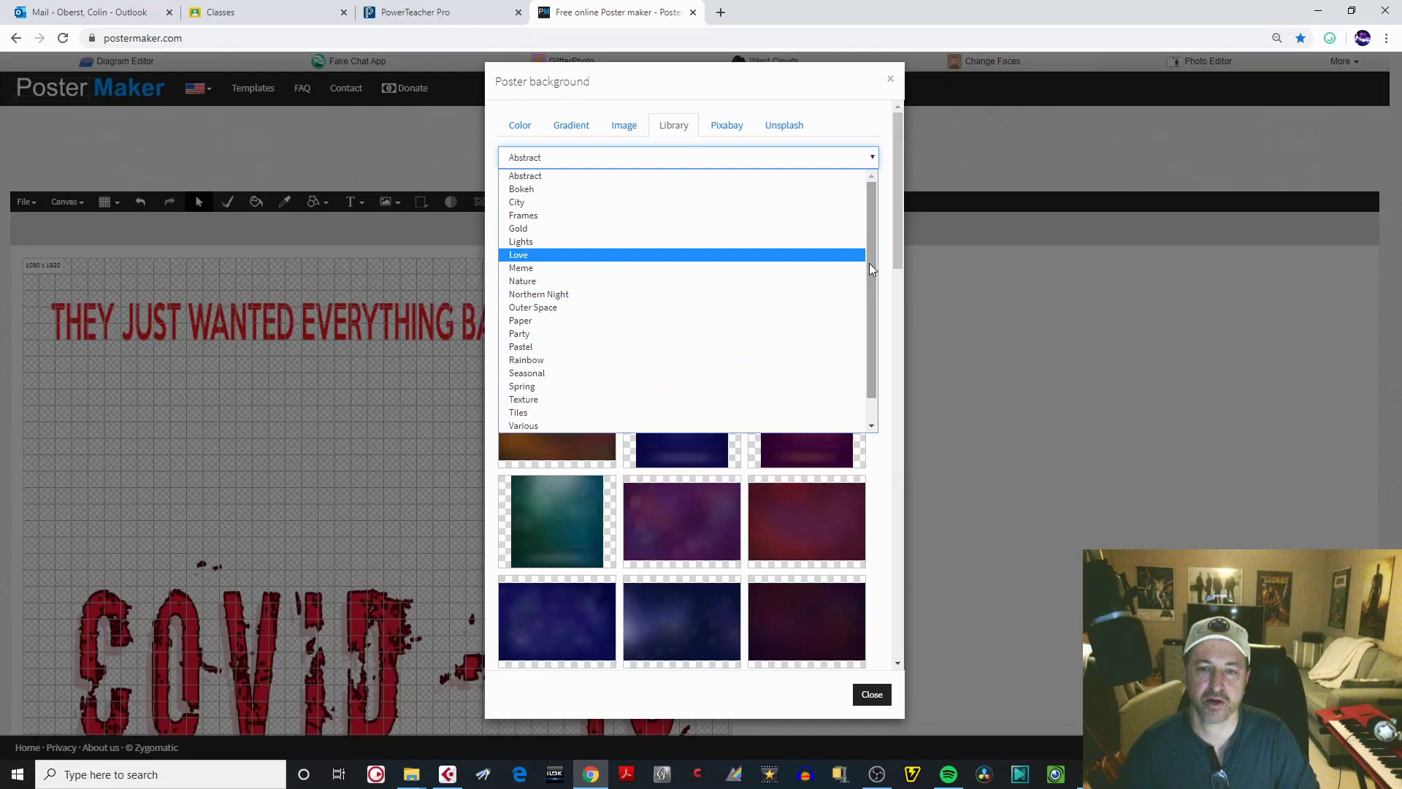
{"action": "scroll", "coordinate": [870, 266], "scroll_direction": "down", "scroll_amount": 1}
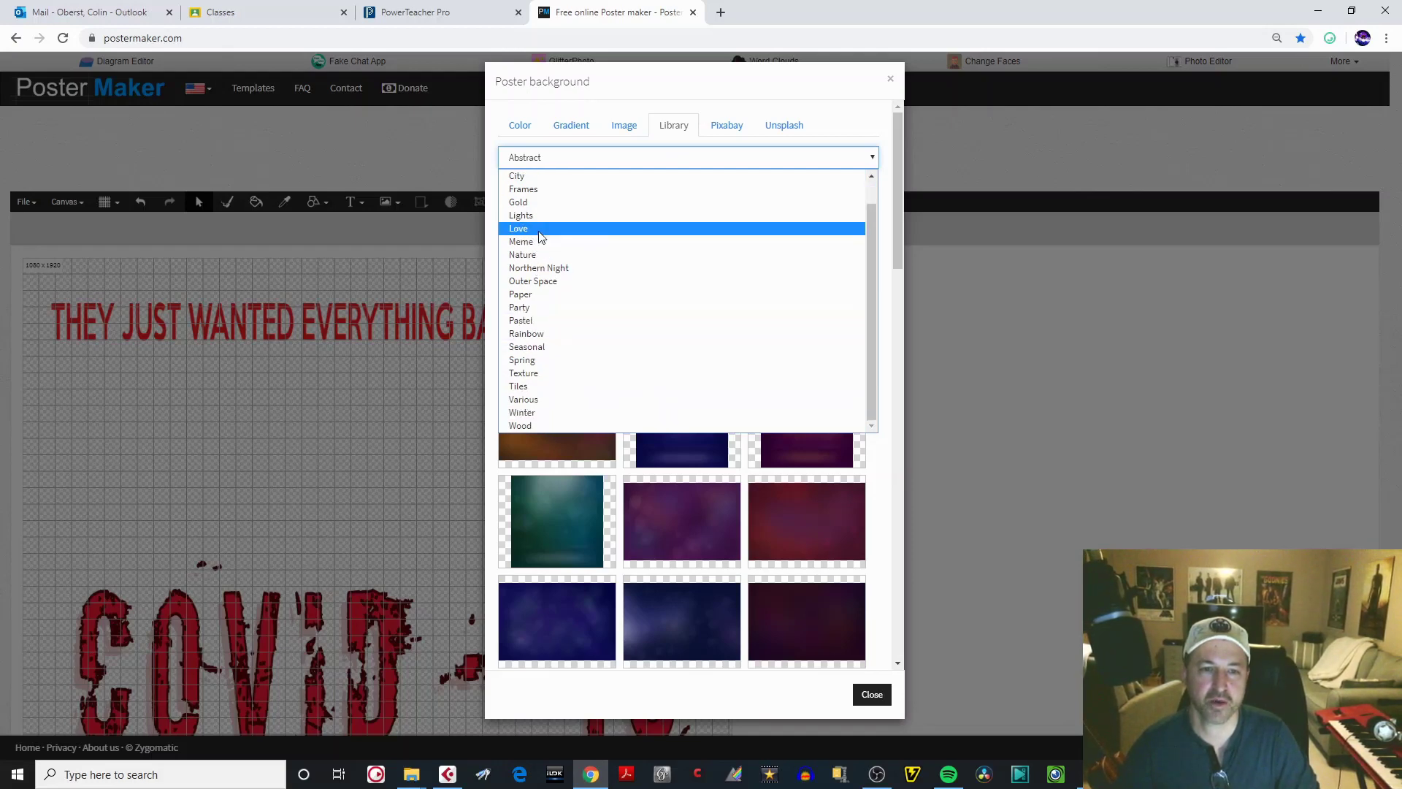
{"action": "left_click", "coordinate": [547, 176]}
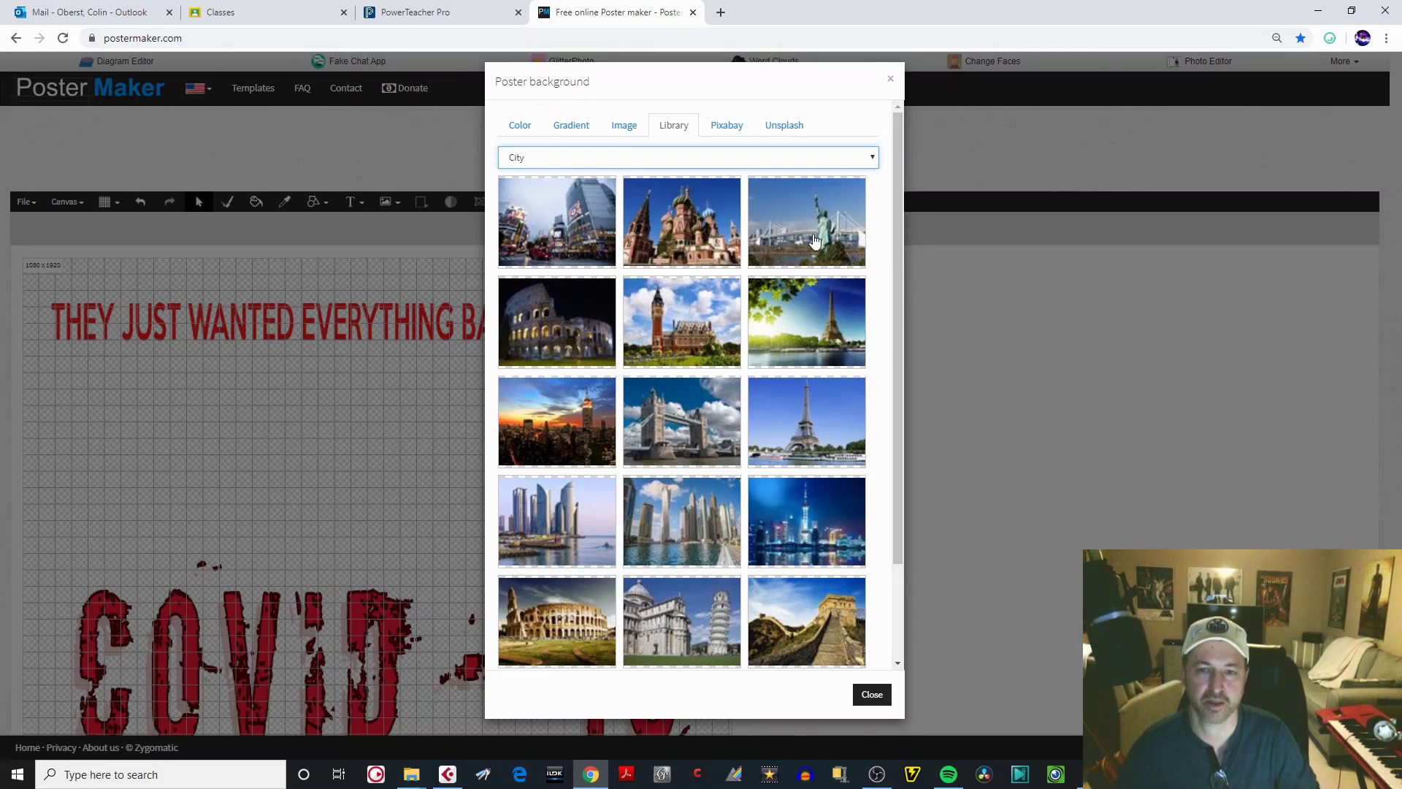
- Apply the Statue of Liberty city image as the poster background, with its crop area shifted over the statue
{"action": "left_click", "coordinate": [816, 240]}
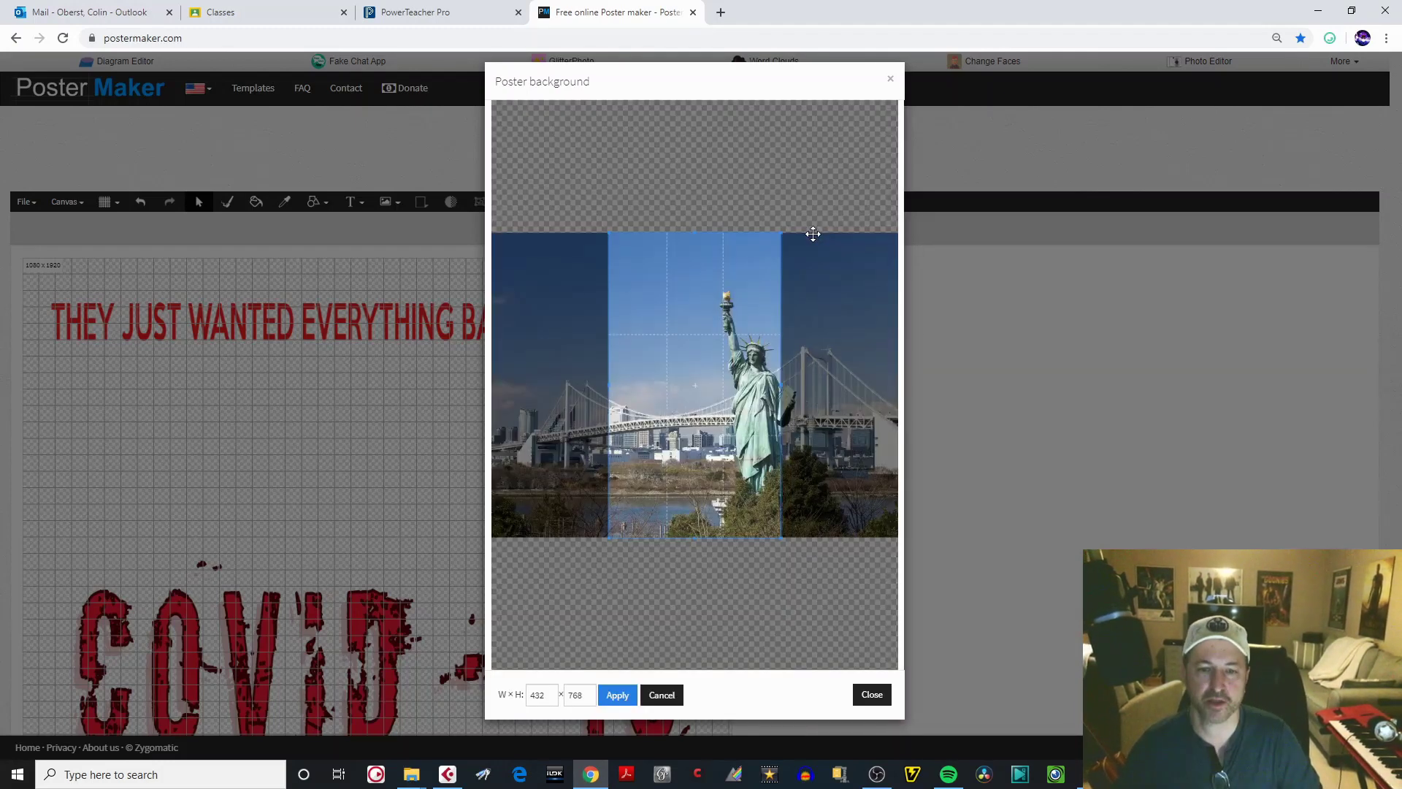
{"action": "left_click_drag", "start_coordinate": [682, 407], "coordinate": [766, 425]}
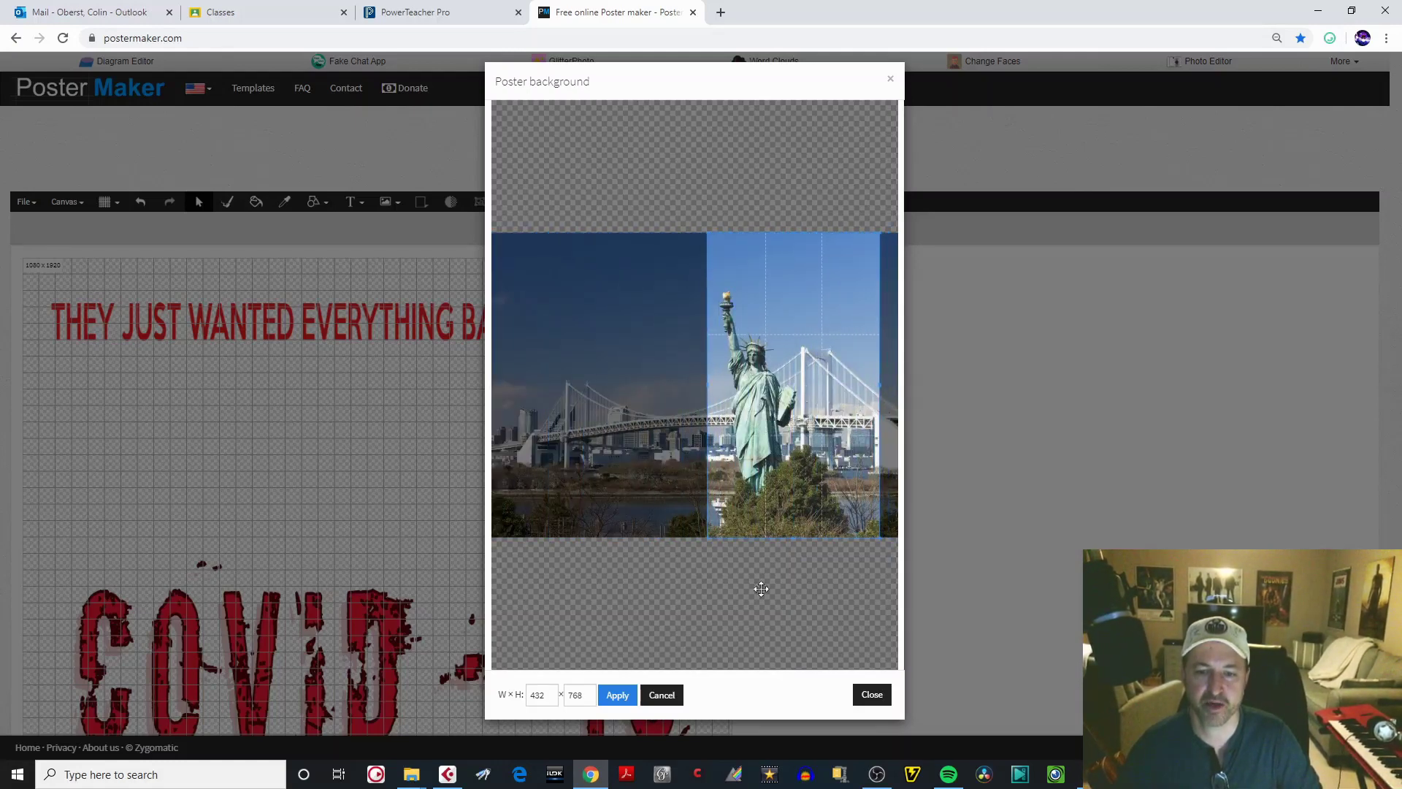
{"action": "left_click", "coordinate": [617, 695]}
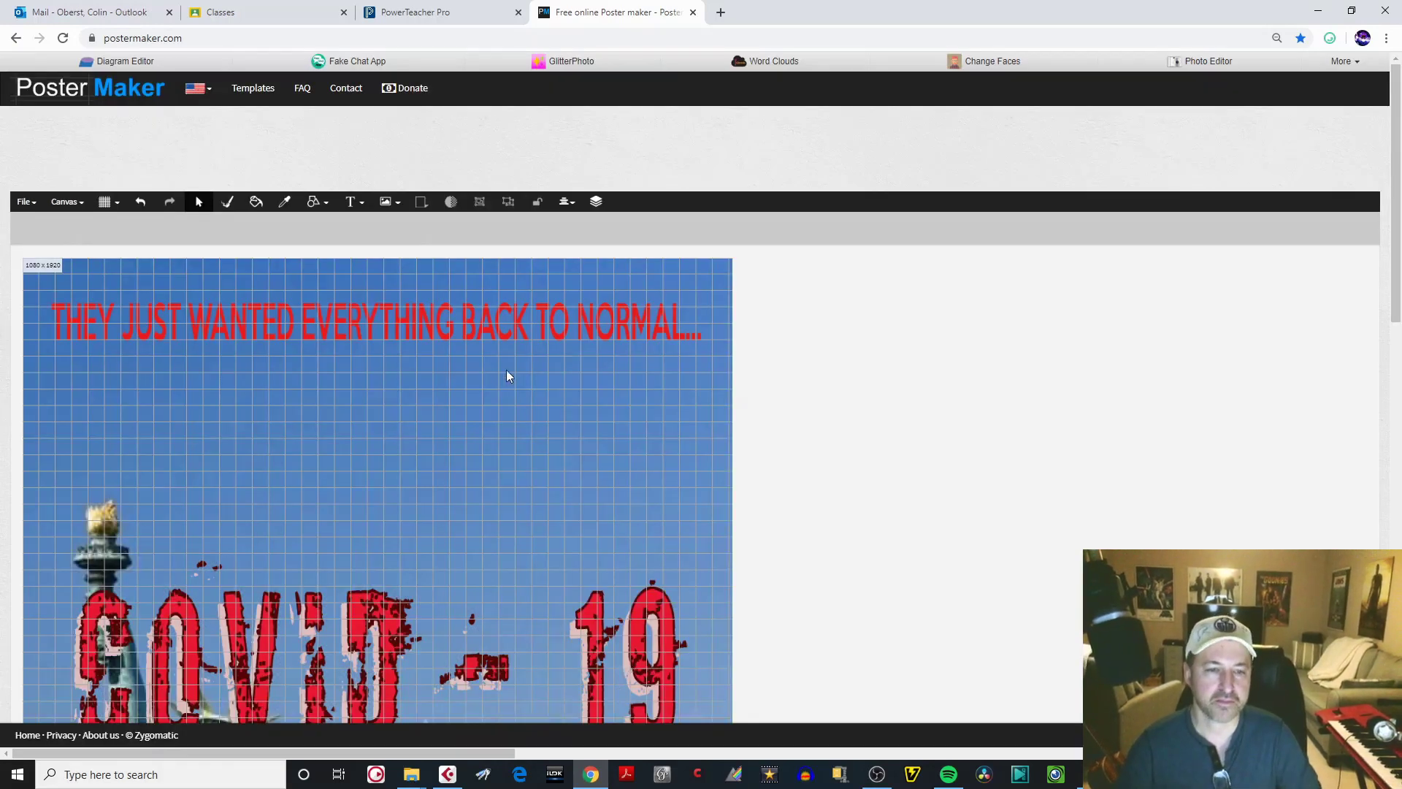
- Check the poster over its full height and turn off the alignment guidelines
{"action": "scroll", "coordinate": [1396, 324], "scroll_direction": "down", "scroll_amount": 10}
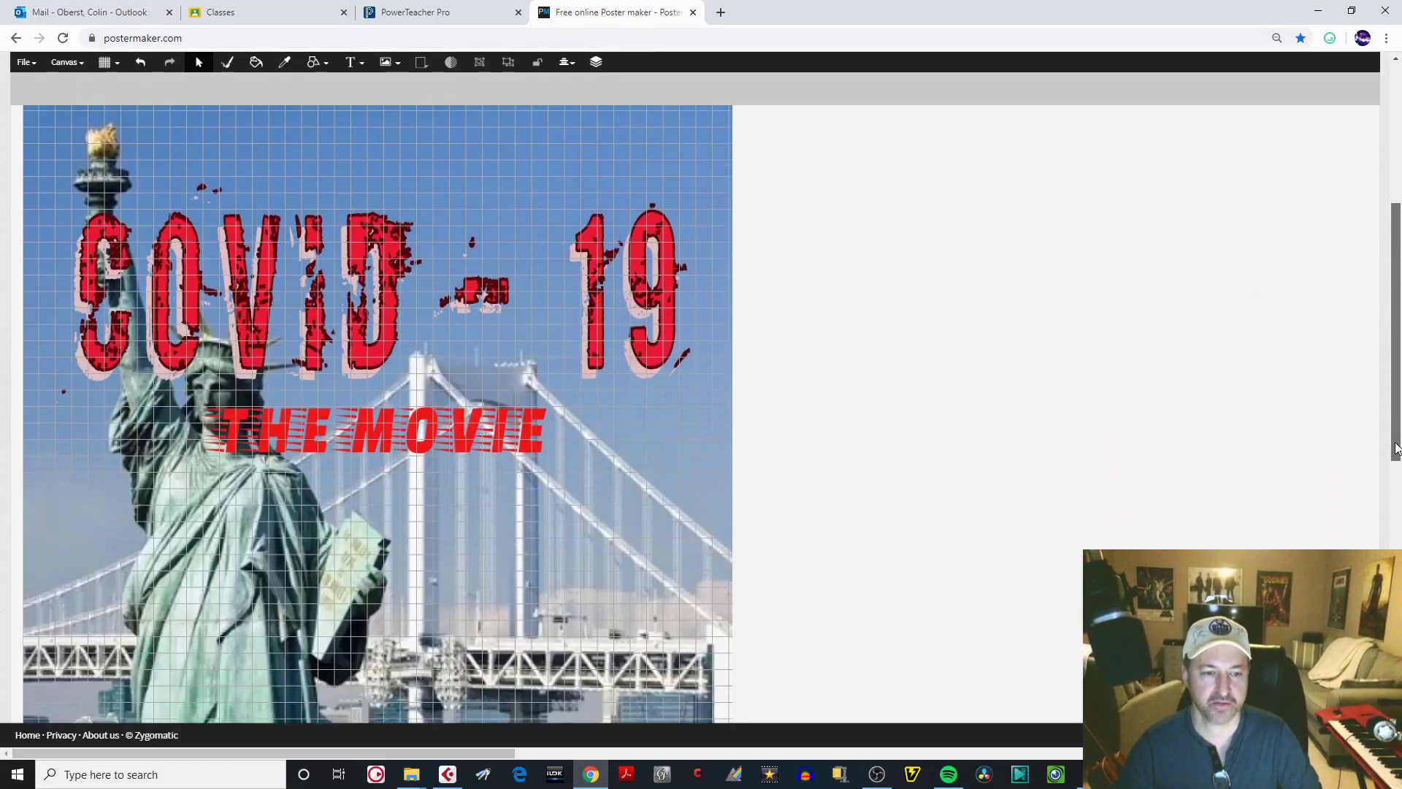
{"action": "scroll", "coordinate": [1378, 409], "scroll_direction": "down", "scroll_amount": 3}
{"action": "scroll", "coordinate": [1378, 409], "scroll_direction": "up", "scroll_amount": 10}
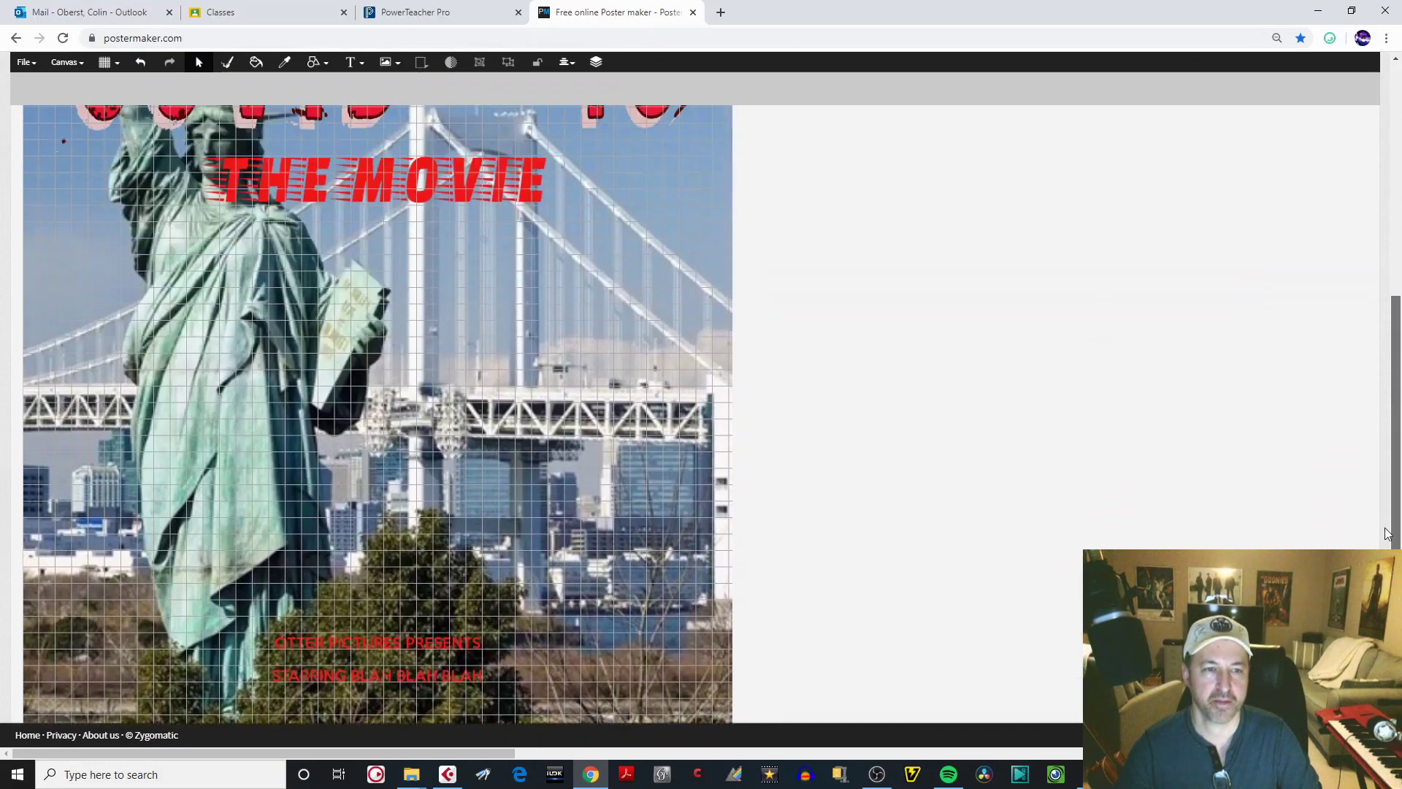
{"action": "scroll", "coordinate": [1377, 381], "scroll_direction": "down", "scroll_amount": 6}
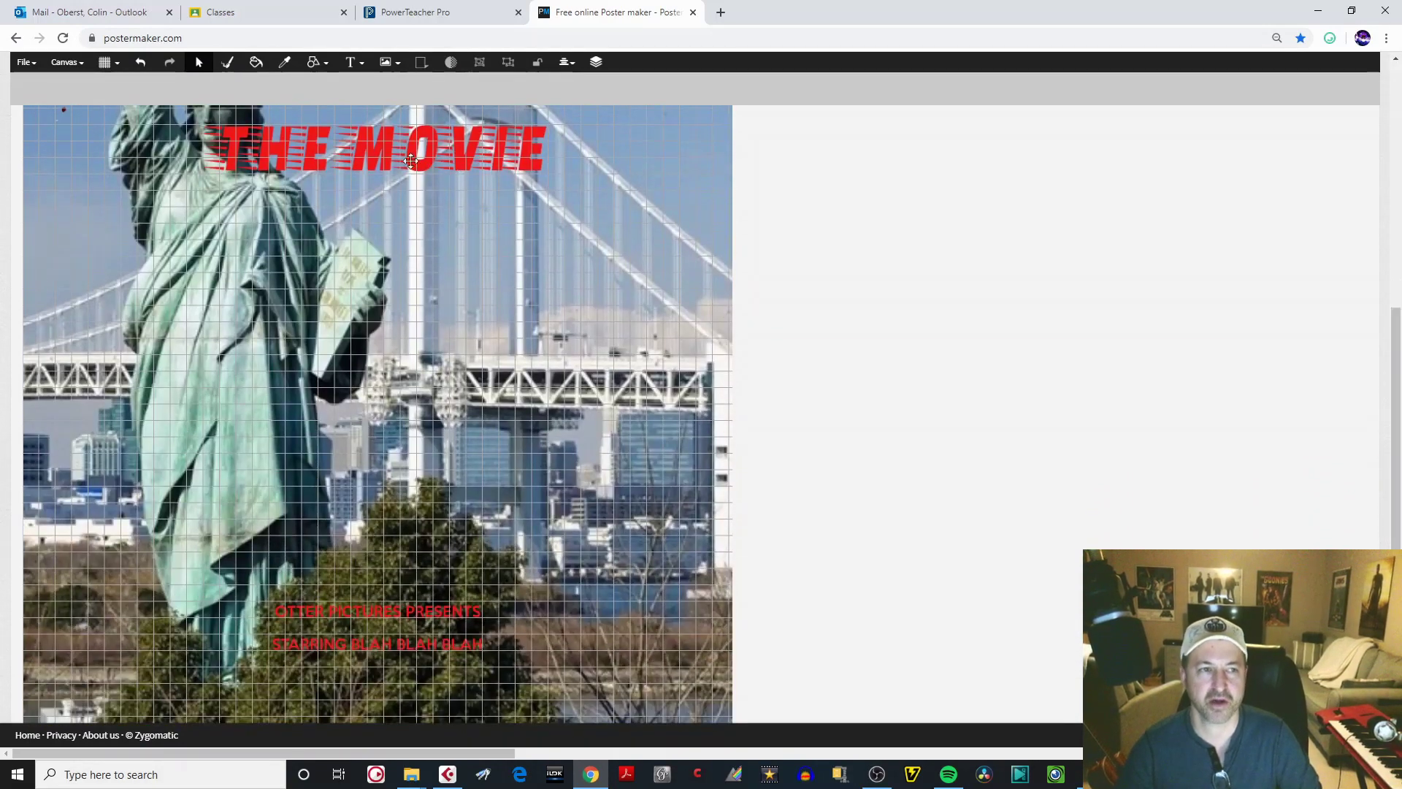
{"action": "left_click", "coordinate": [119, 64]}
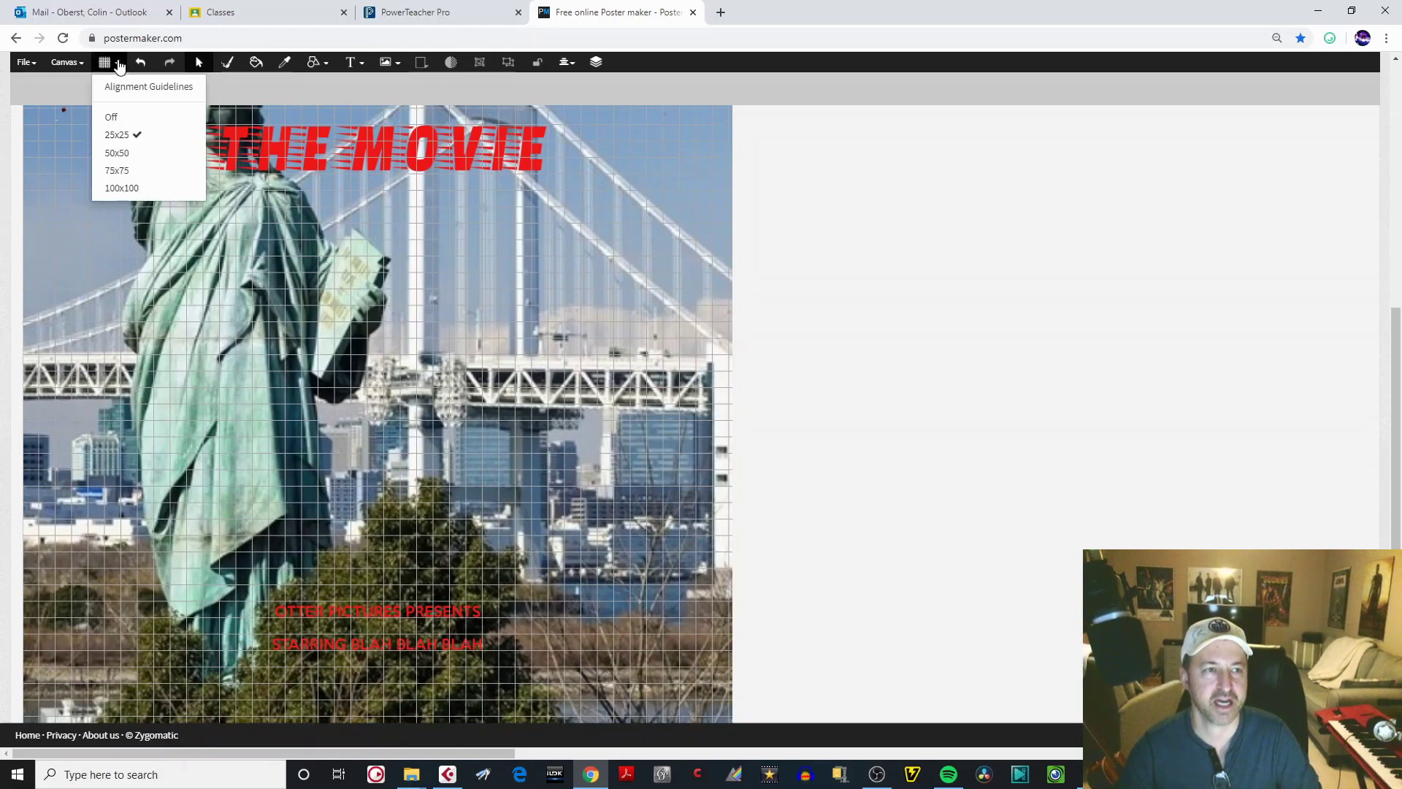
{"action": "left_click", "coordinate": [111, 117]}
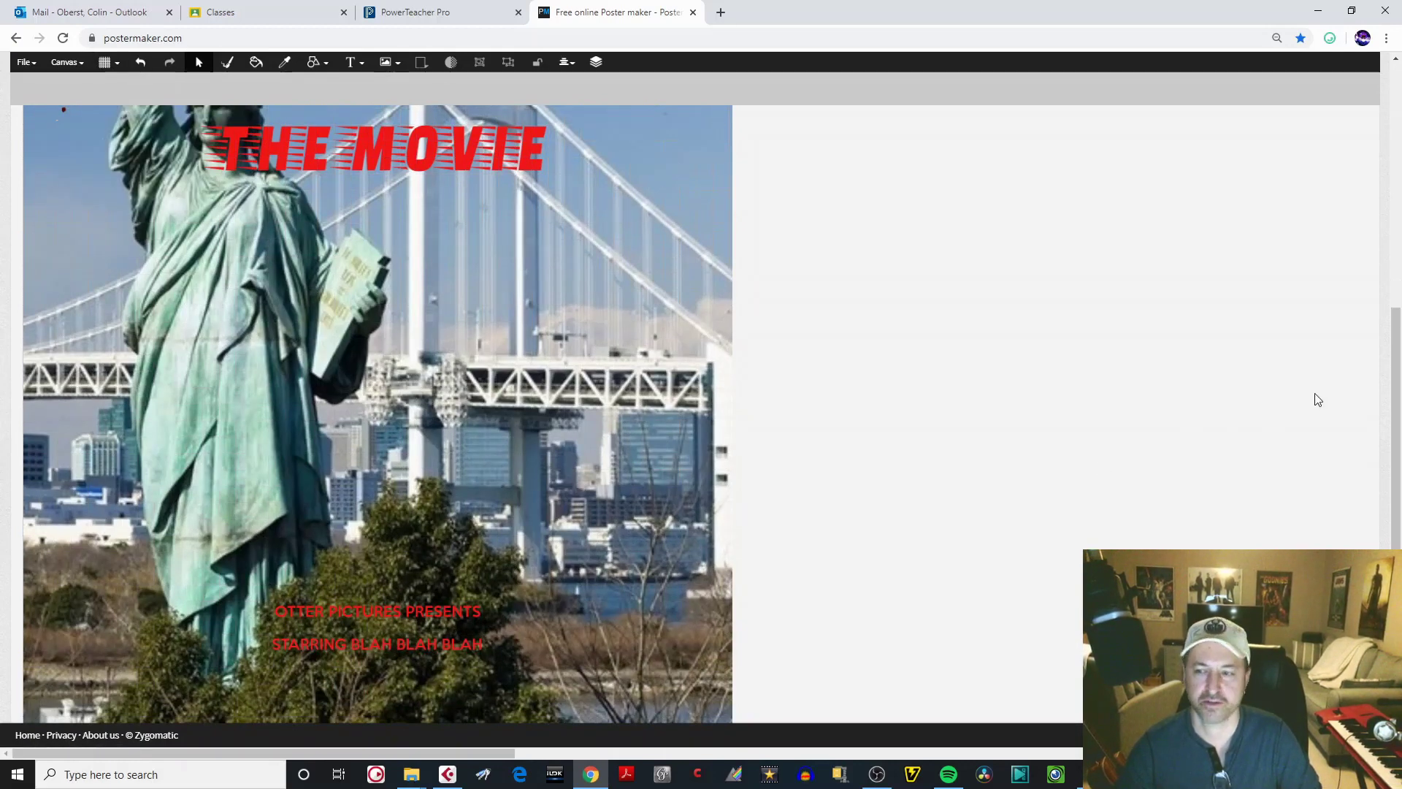
- Examine the whole poster with the Statue of Liberty background at 33% browser zoom and return to 90%
{"action": "left_click", "coordinate": [1386, 38]}
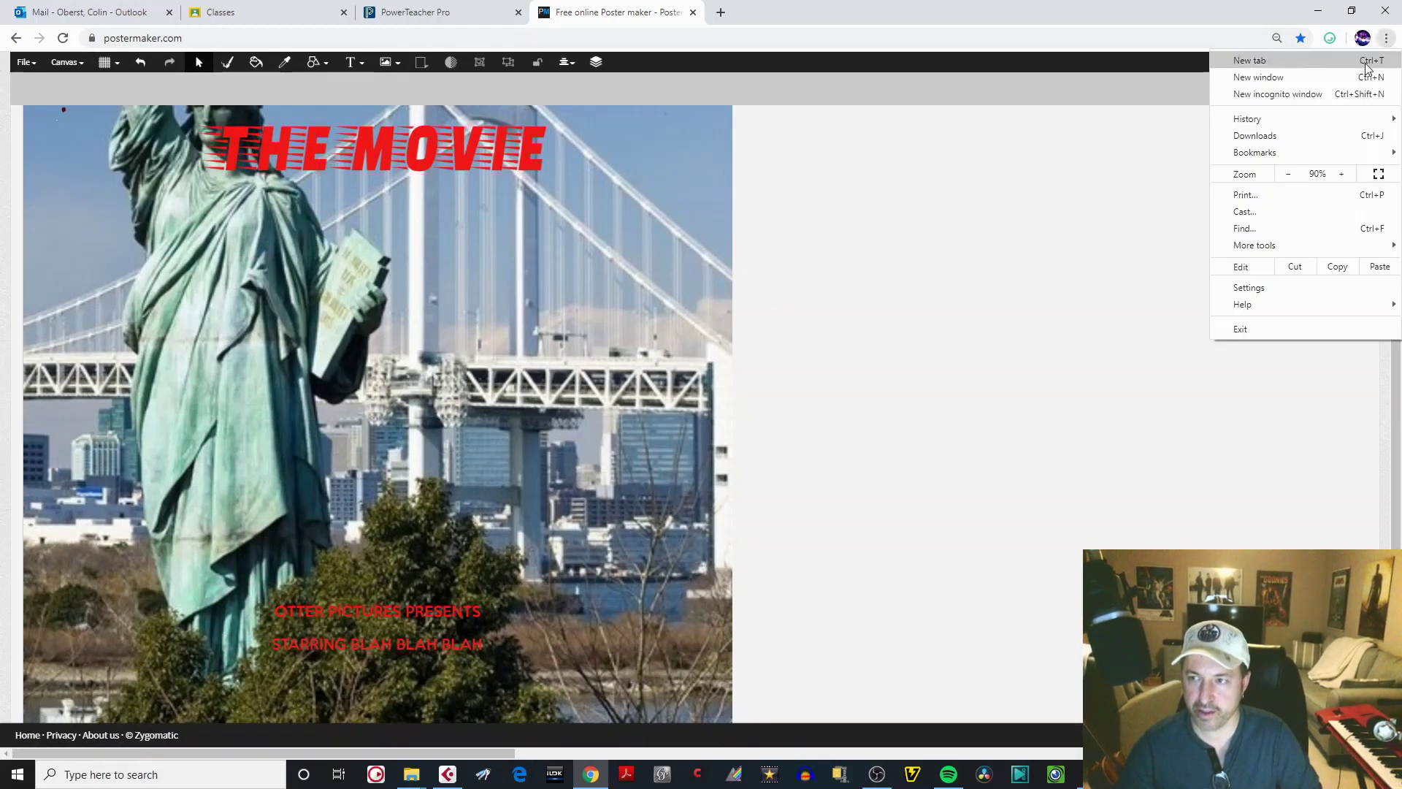
{"action": "left_click", "coordinate": [1287, 174]}
{"action": "left_click", "coordinate": [1285, 177]}
{"action": "left_click", "coordinate": [1286, 178]}
{"action": "left_click", "coordinate": [1286, 178]}
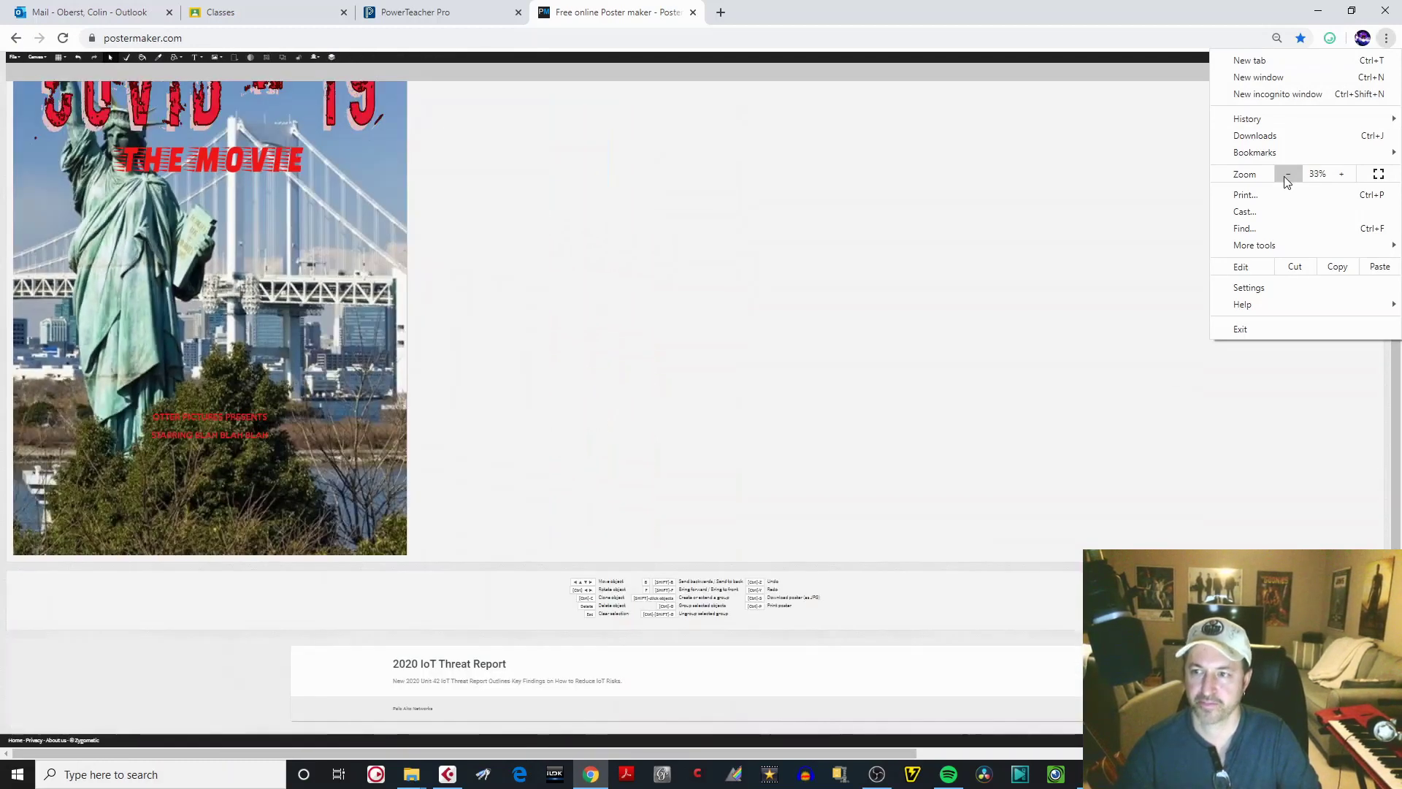
{"action": "left_click", "coordinate": [1285, 178]}
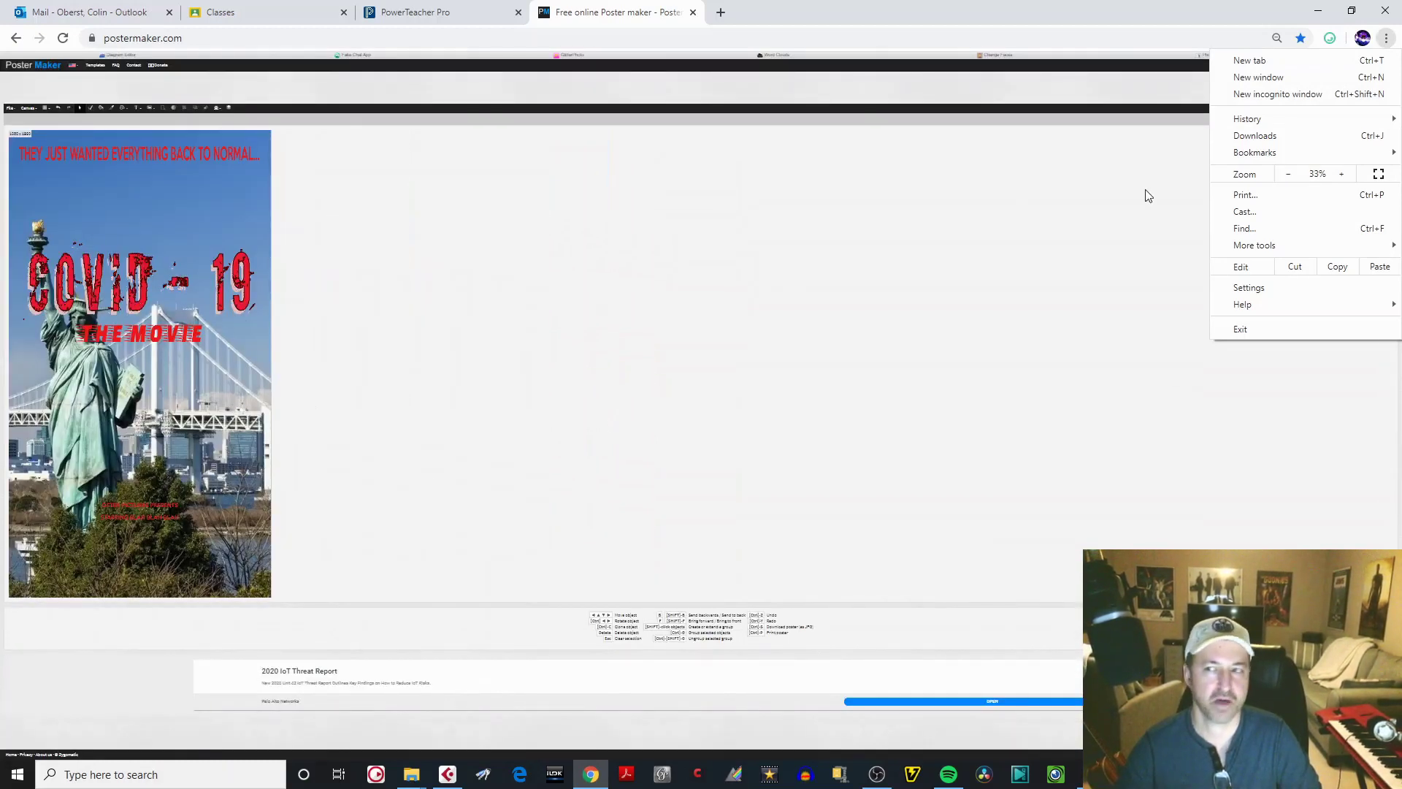
{"action": "left_click", "coordinate": [1340, 175]}
{"action": "left_click", "coordinate": [1340, 175]}
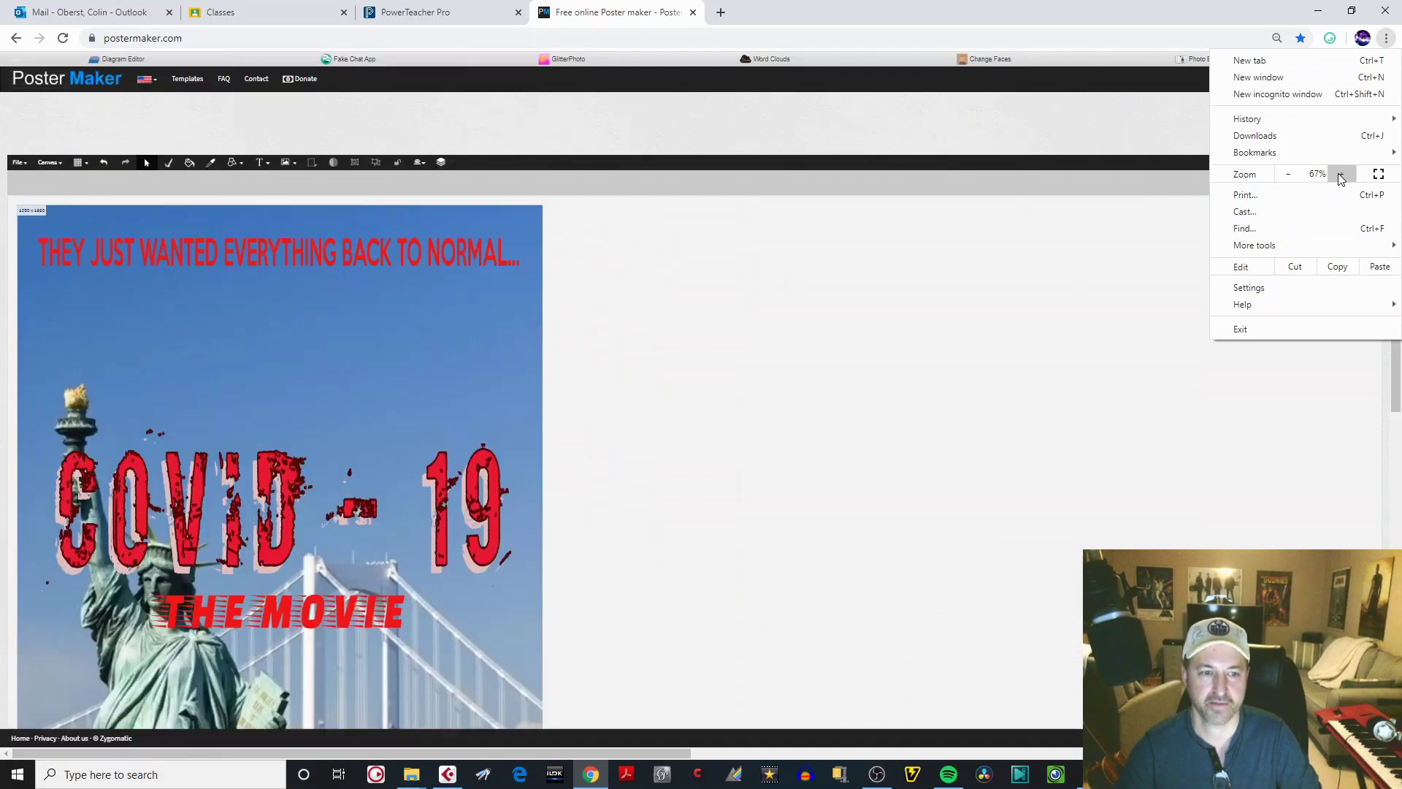
{"action": "left_click", "coordinate": [1341, 176]}
{"action": "left_click", "coordinate": [1341, 176]}
{"action": "left_click", "coordinate": [1341, 175]}
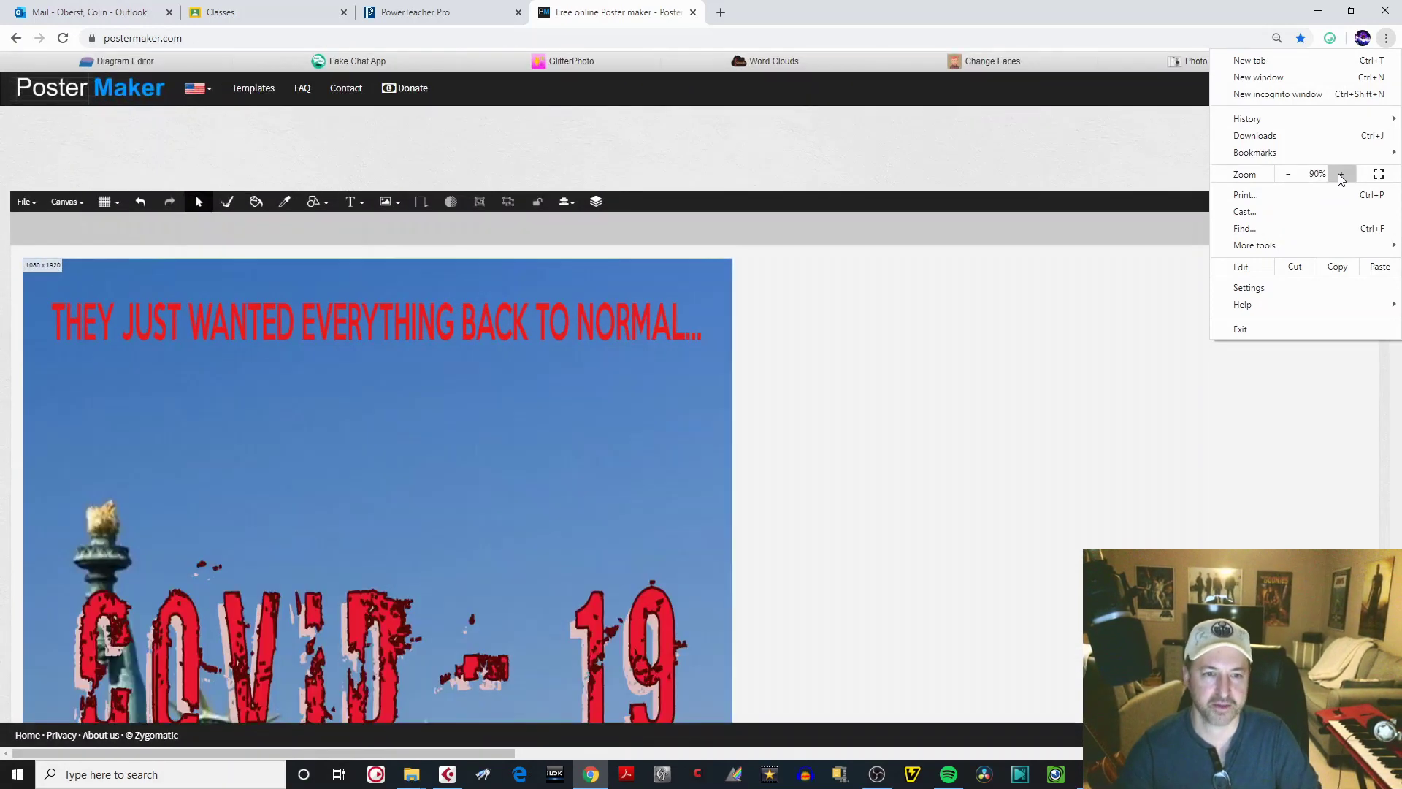
{"action": "left_click", "coordinate": [1074, 388]}
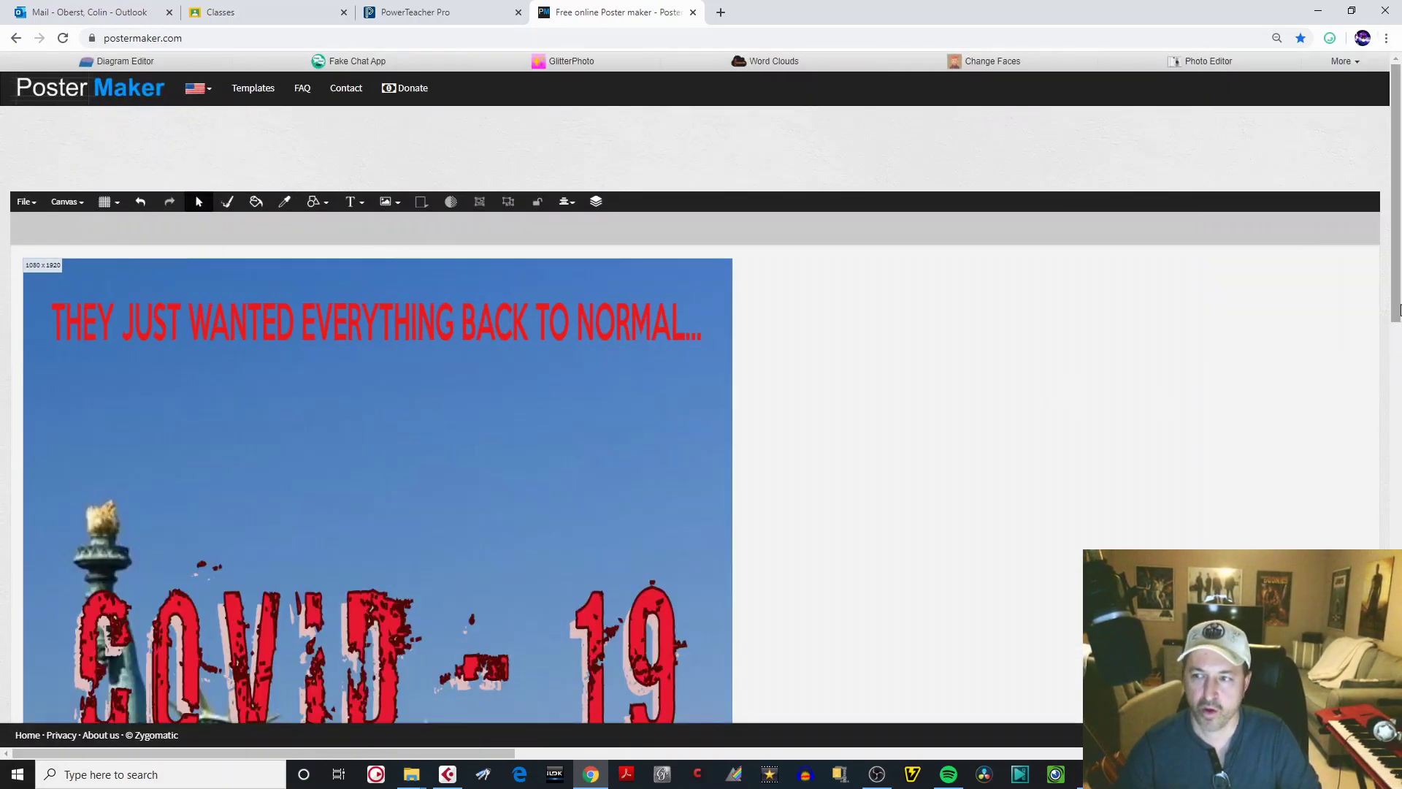
- Open the poster background settings and search Pixabay for "ANIMALS" images
{"action": "left_click", "coordinate": [76, 204]}
{"action": "left_click", "coordinate": [85, 227]}
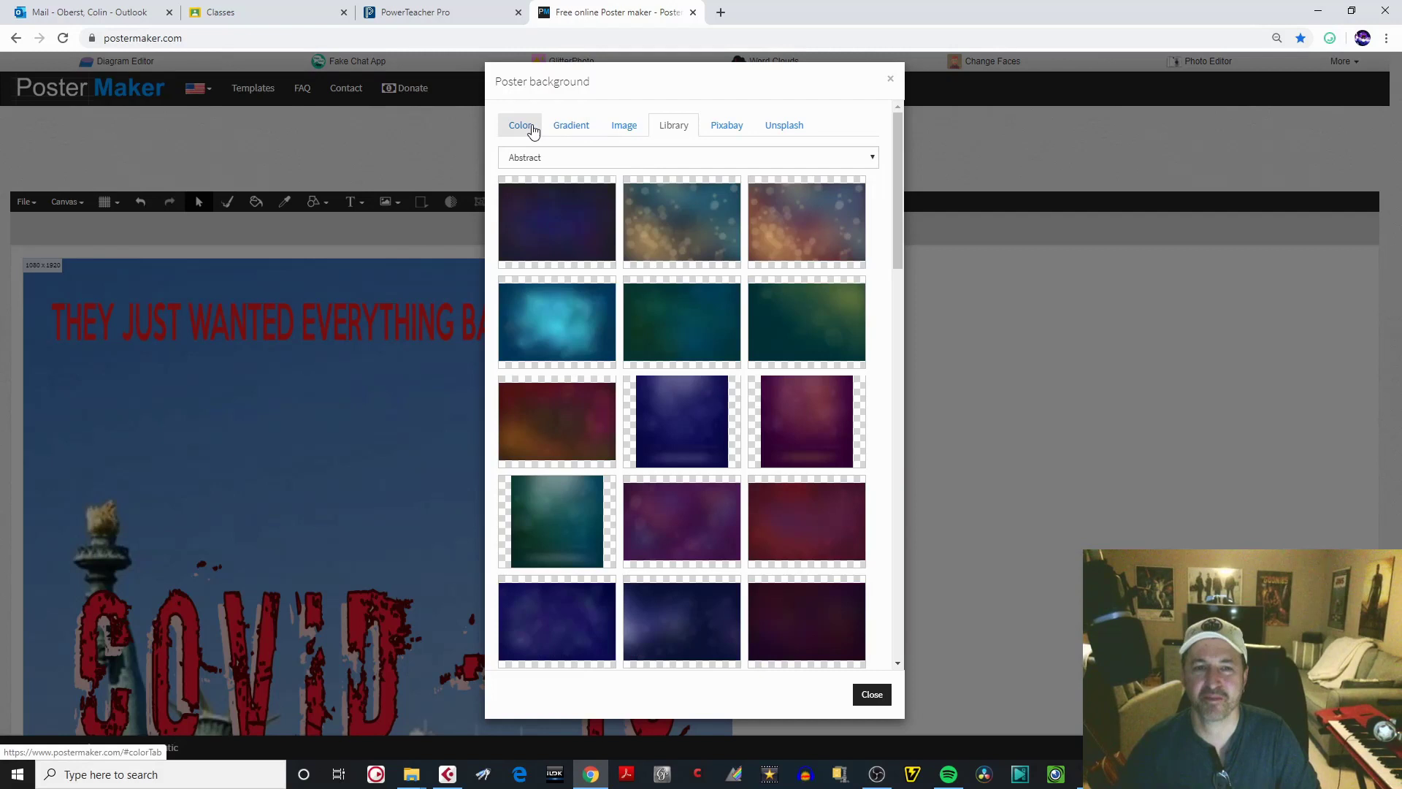
{"action": "left_click", "coordinate": [736, 132]}
{"action": "left_click", "coordinate": [590, 162]}
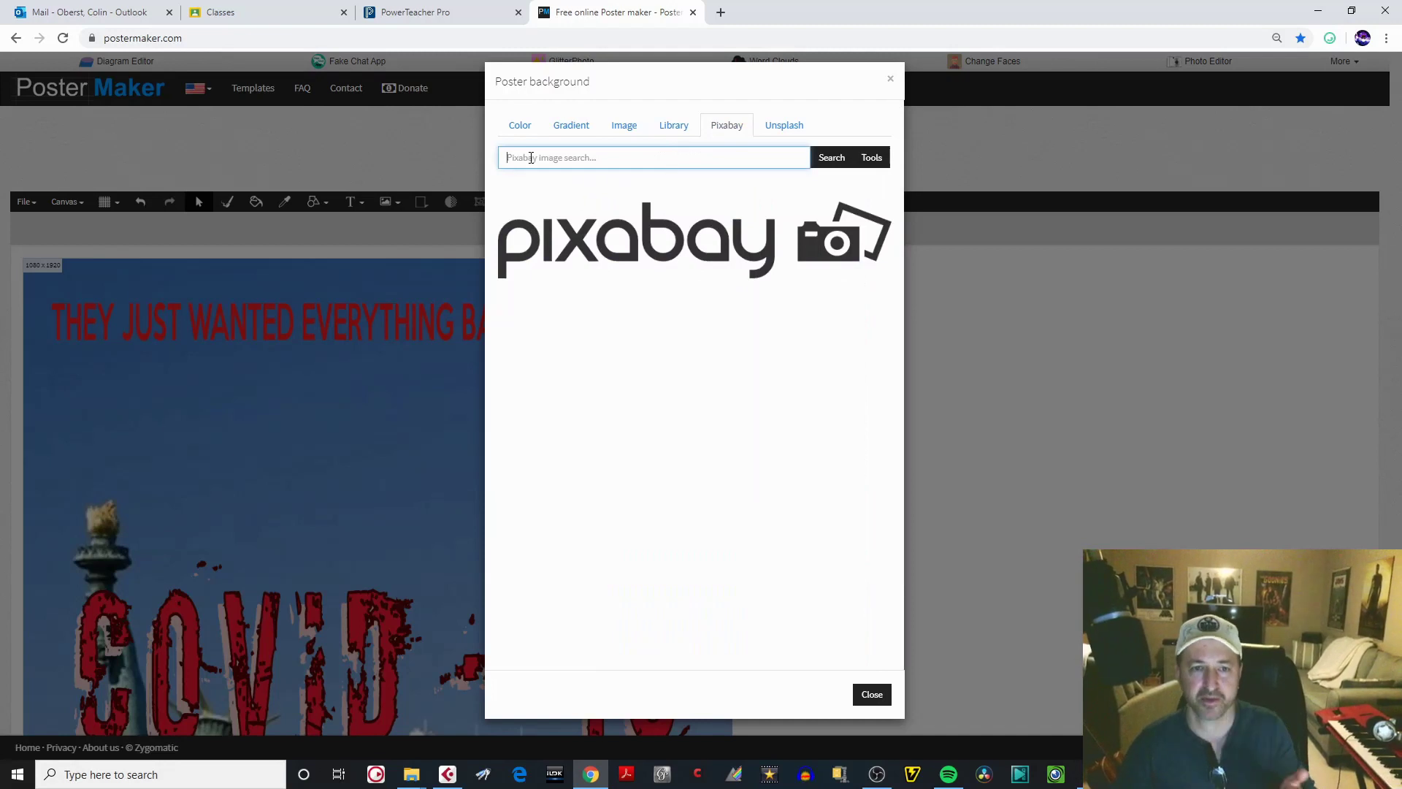
{"action": "type", "text": "ANIMALS"}
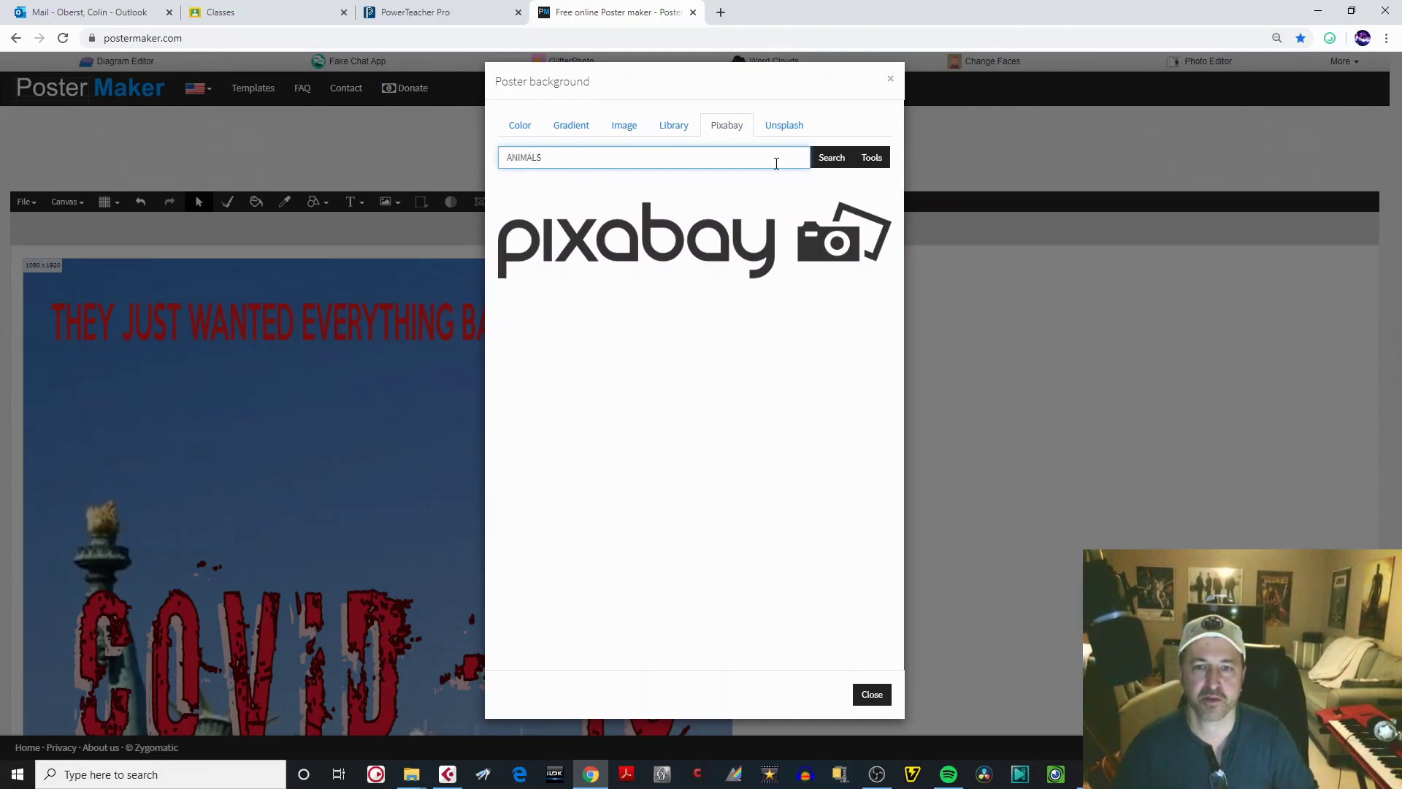
{"action": "left_click", "coordinate": [832, 157]}
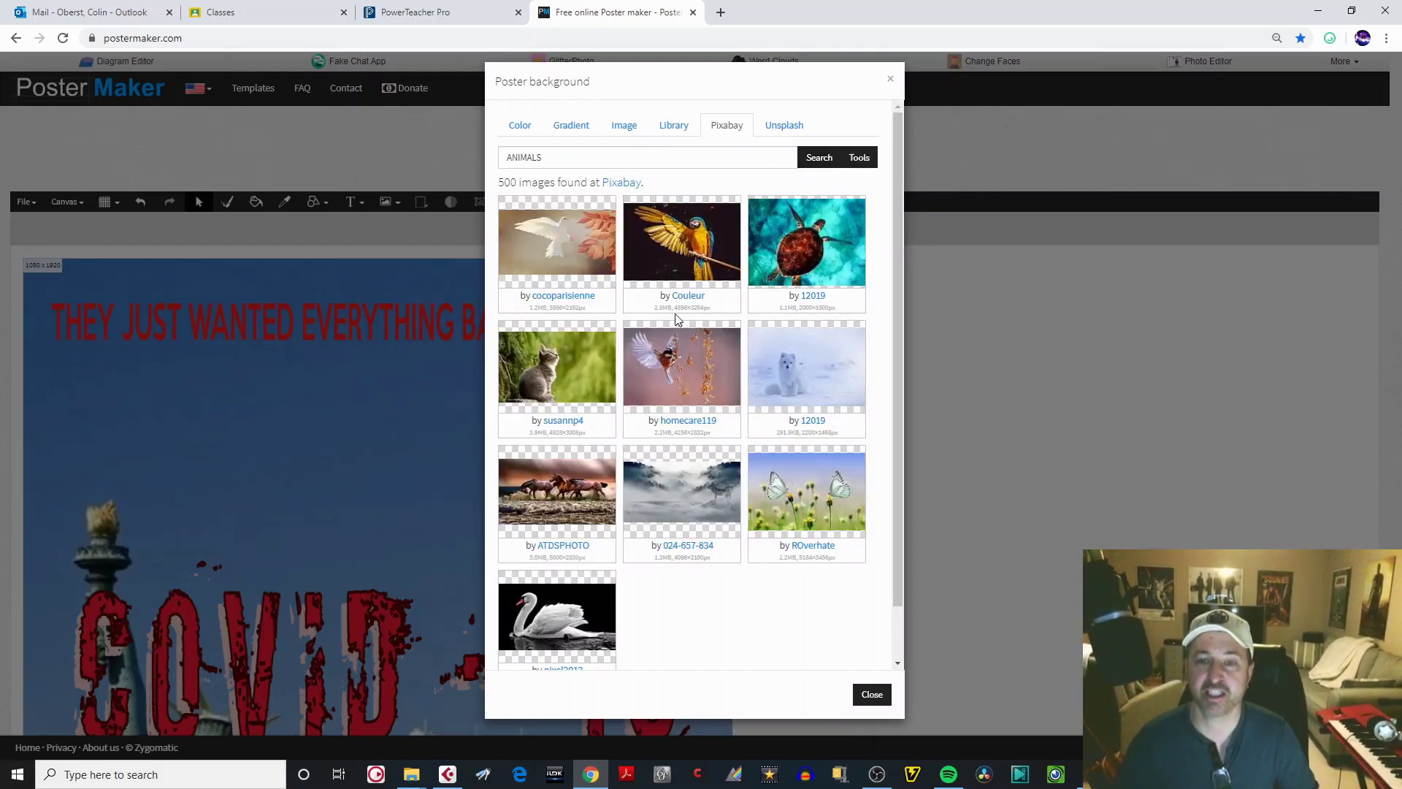
- Return to the background library and browse its Abstract category down to the last images
{"action": "left_click", "coordinate": [672, 130]}
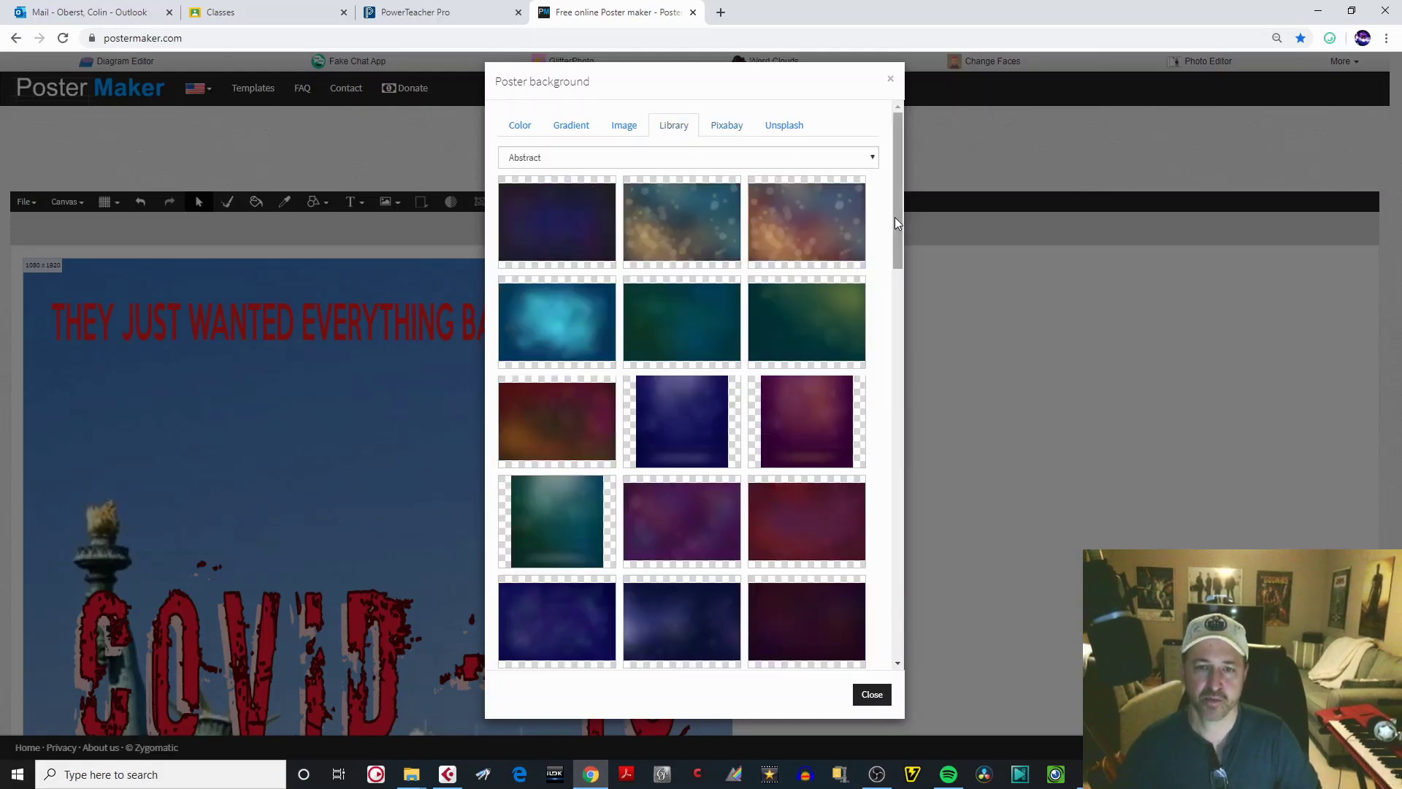
{"action": "left_click_drag", "start_coordinate": [899, 199], "coordinate": [909, 595]}
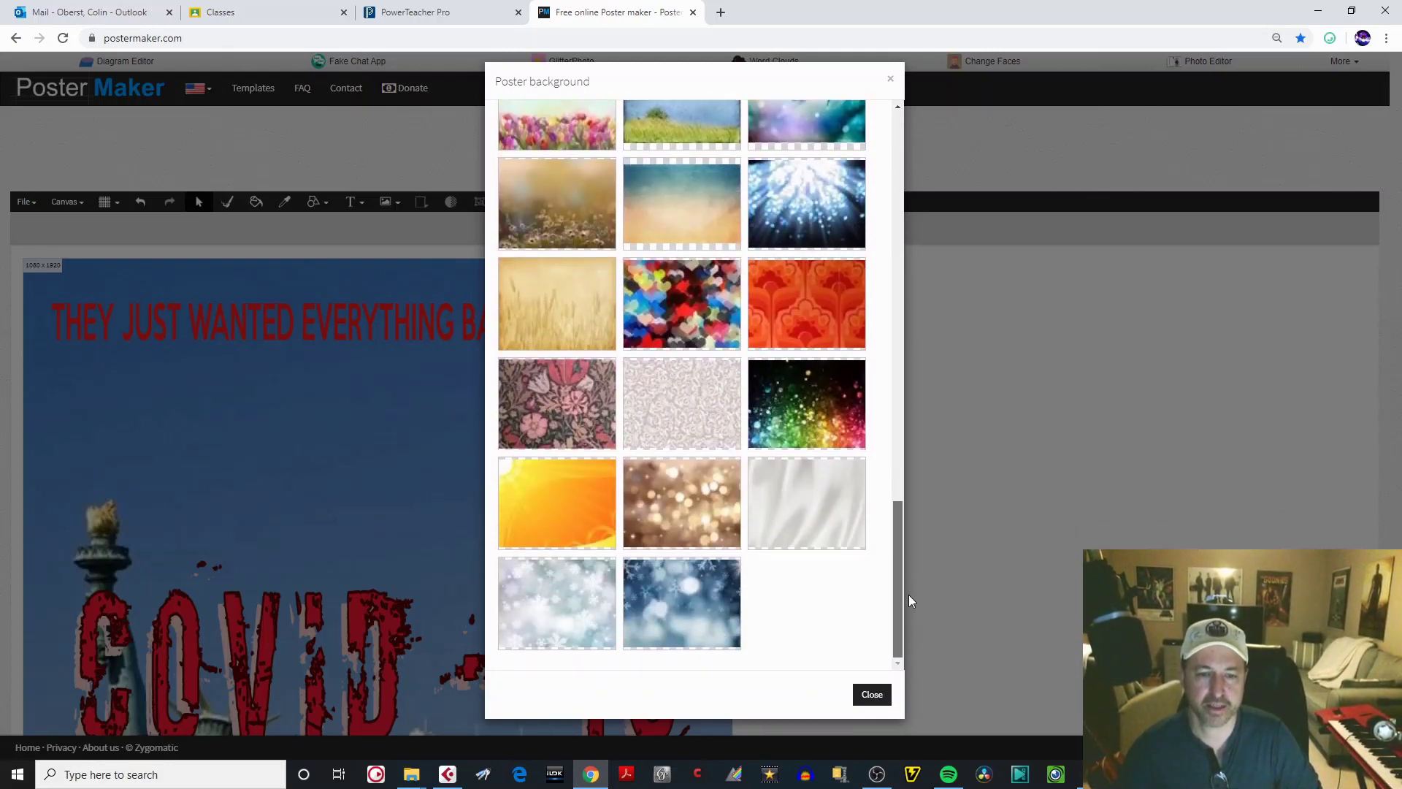
{"action": "left_click_drag", "start_coordinate": [908, 595], "coordinate": [909, 547]}
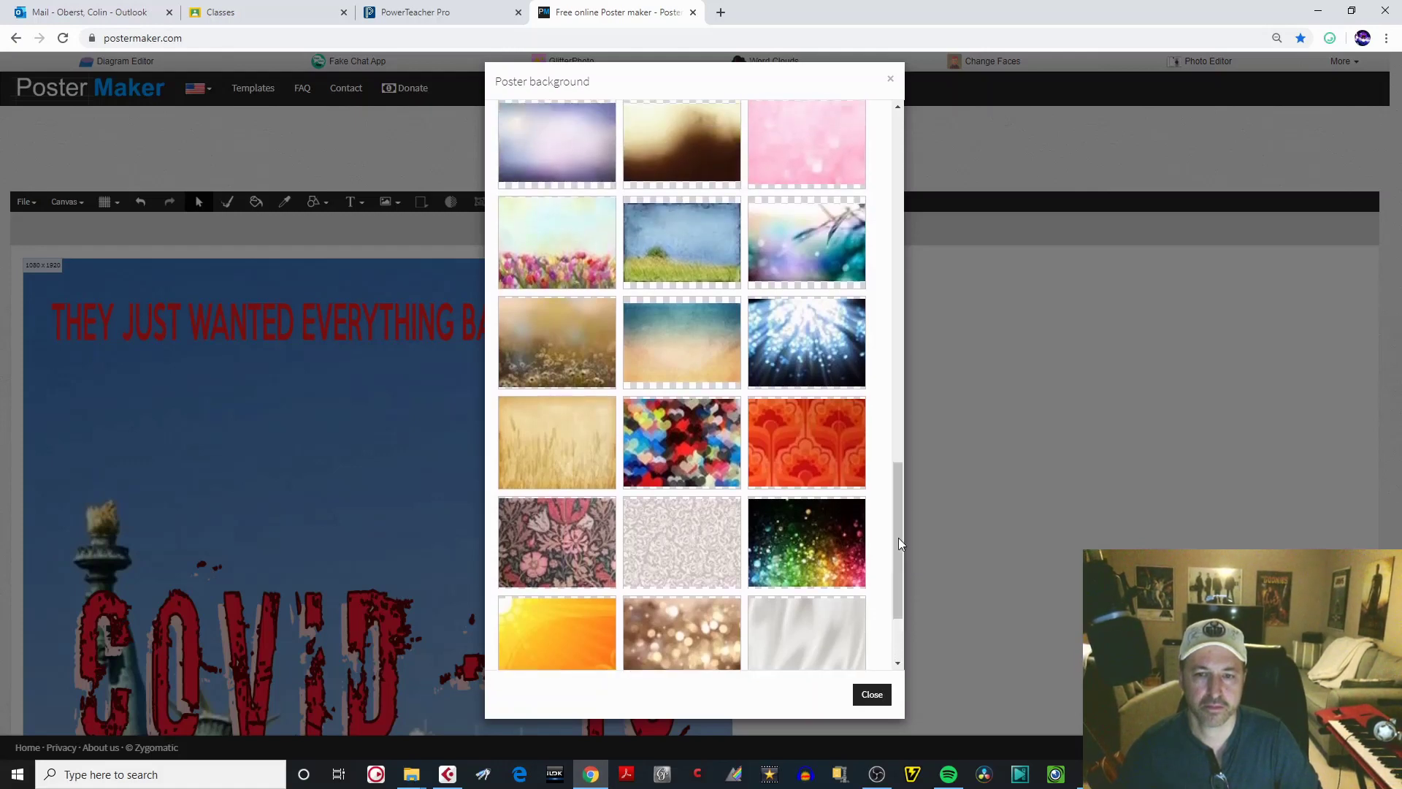
- Switch to File Explorer to view the Movie Poster Lesson folder, and minimise its window again
{"action": "left_click", "coordinate": [411, 774]}
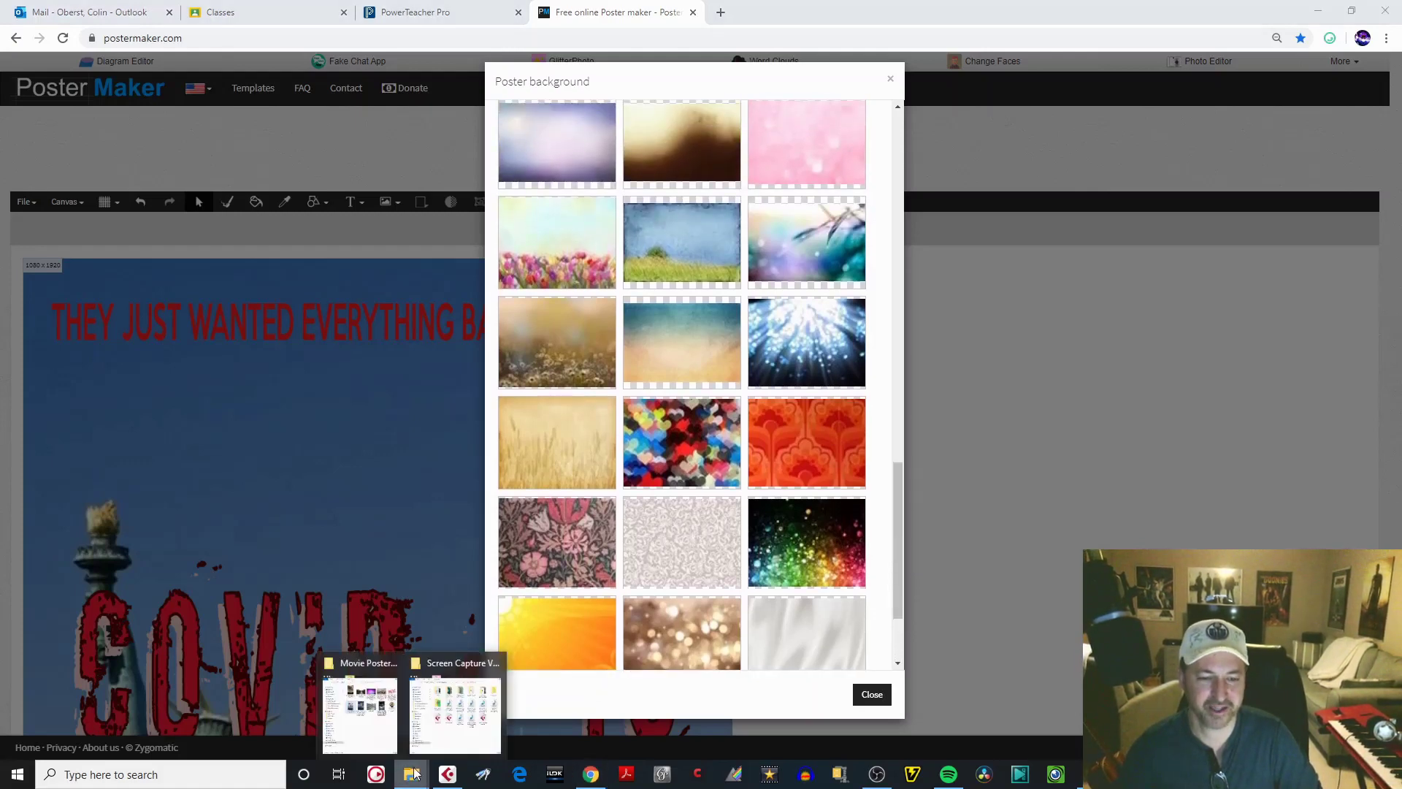
{"action": "left_click", "coordinate": [379, 733]}
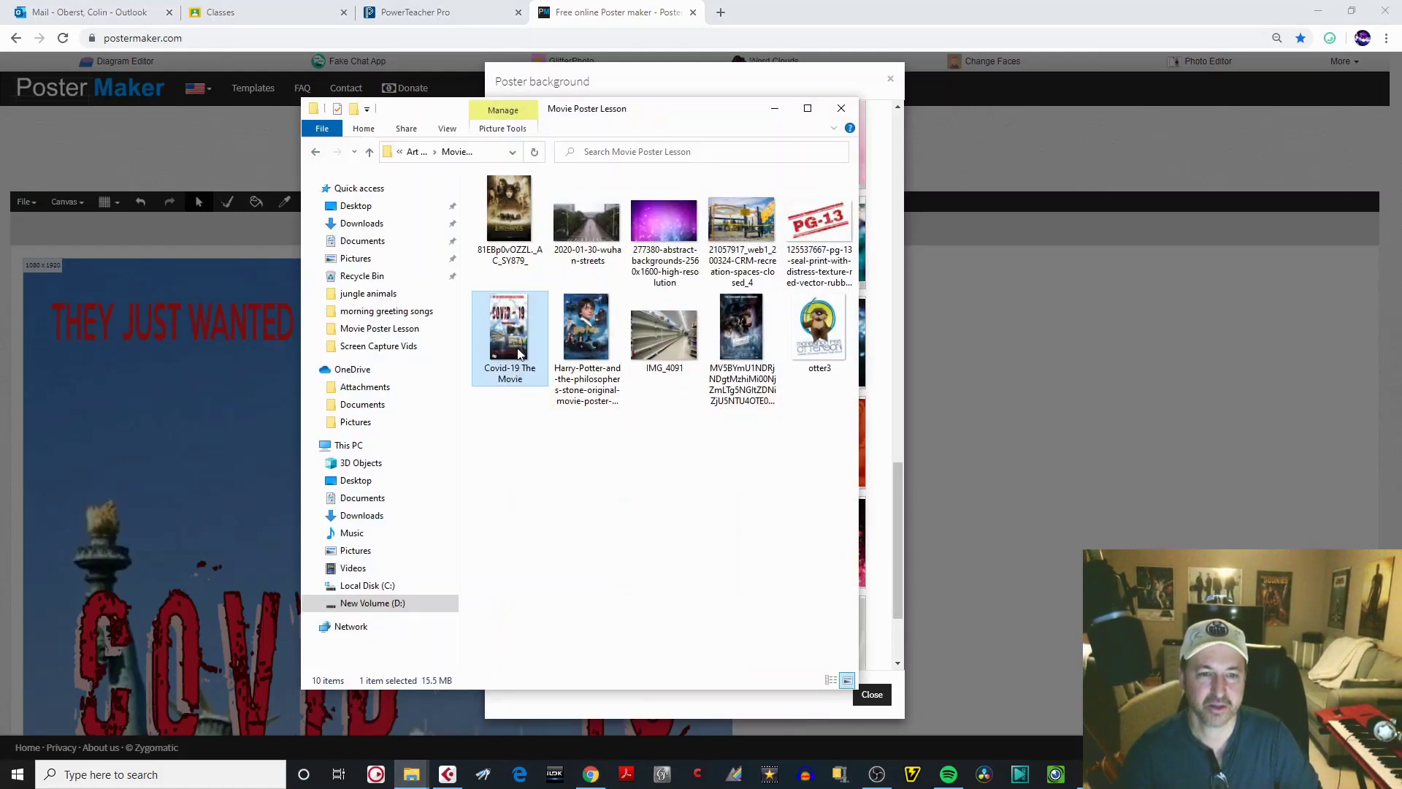
{"action": "left_click", "coordinate": [775, 108]}
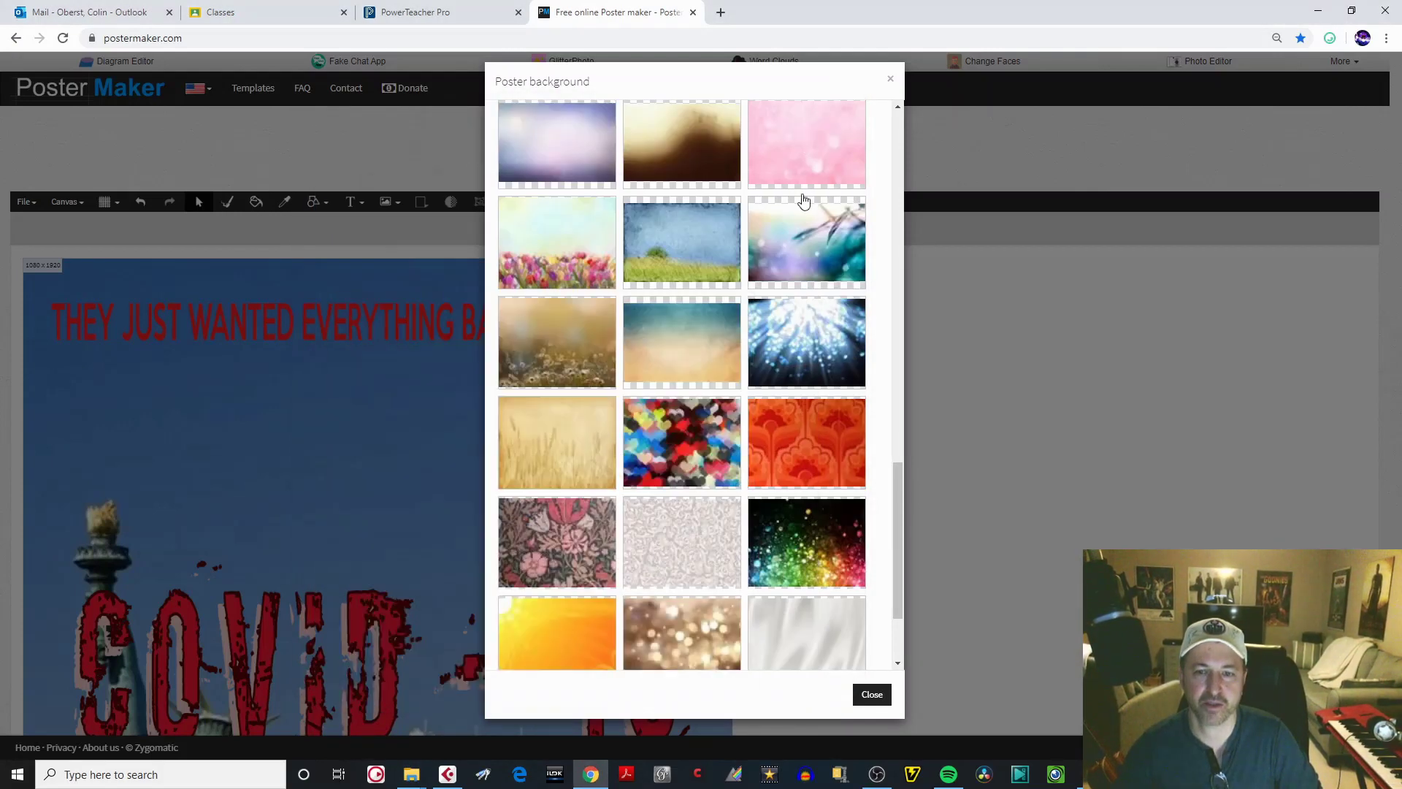
- Apply the blue light-ray image with bokeh sparkles from the Abstract library as the poster background and review the poster
{"action": "left_click", "coordinate": [806, 352]}
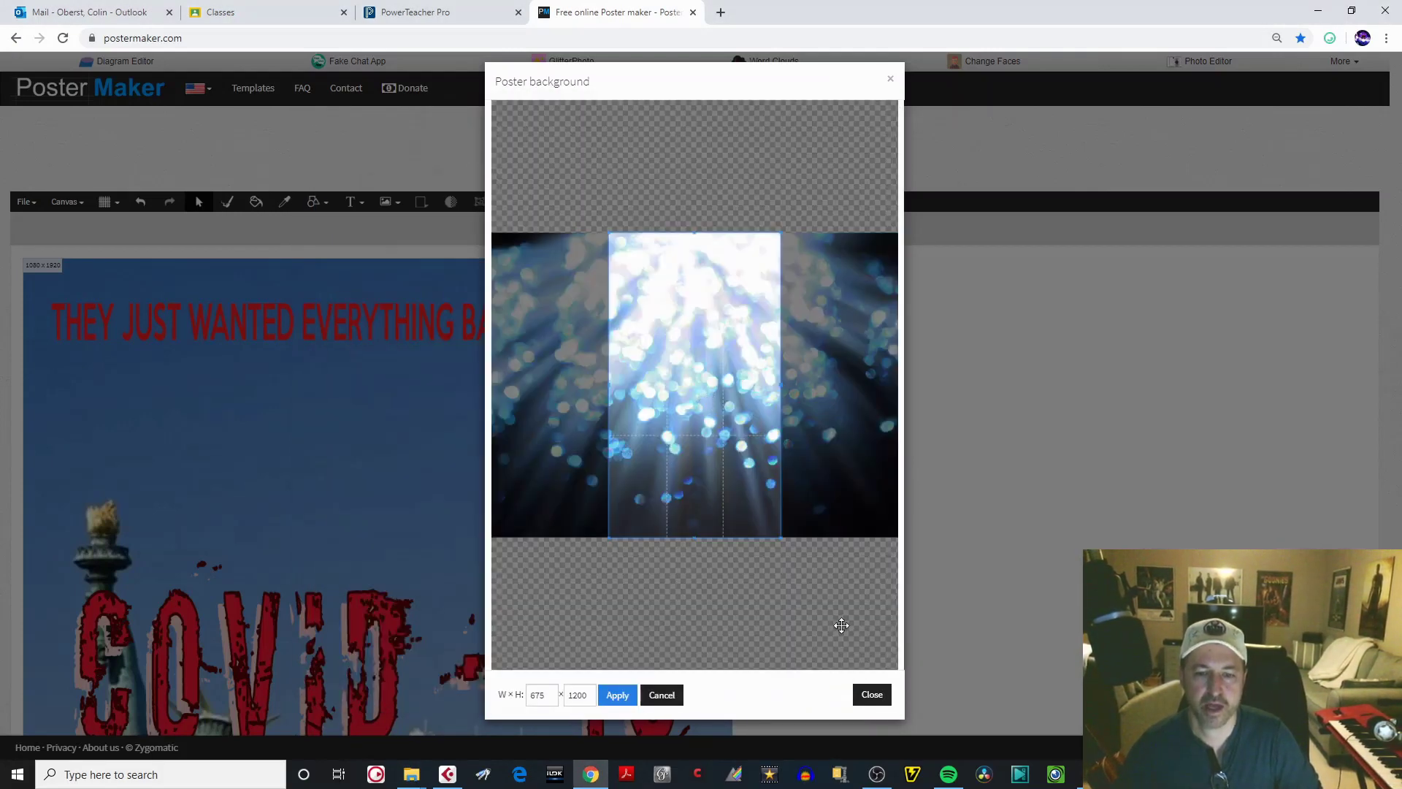
{"action": "left_click", "coordinate": [617, 694]}
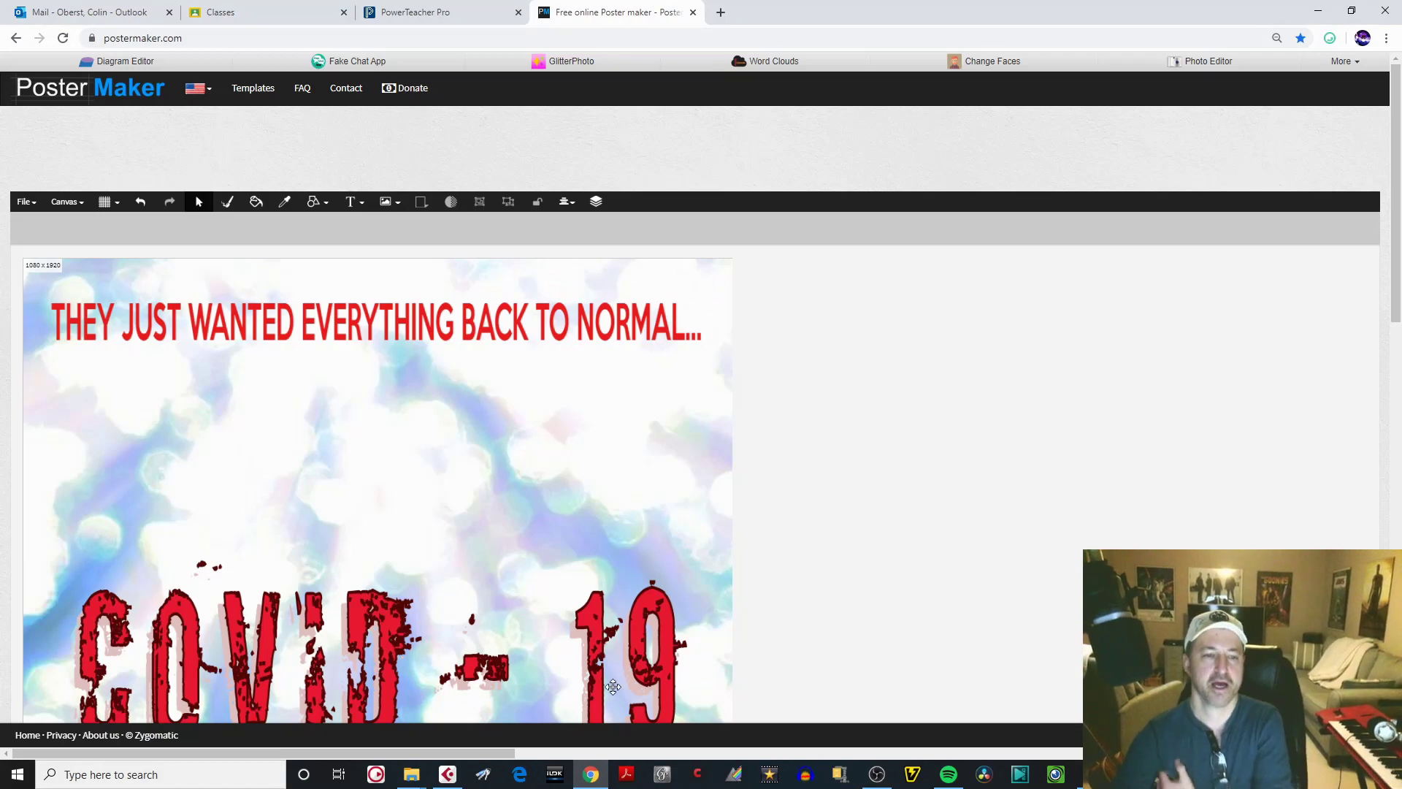
{"action": "left_click_drag", "start_coordinate": [1396, 285], "coordinate": [1396, 656]}
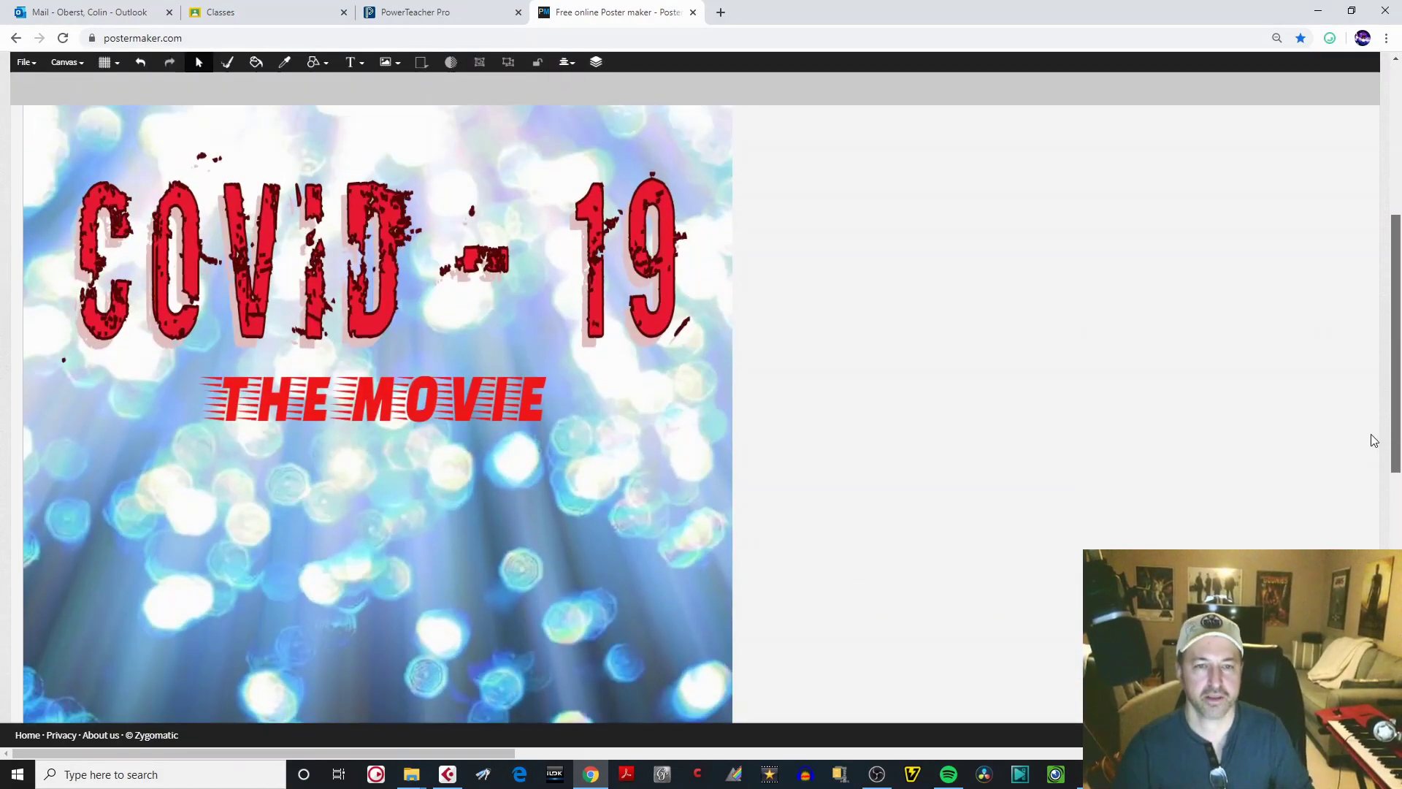
{"action": "scroll", "coordinate": [1373, 351], "scroll_direction": "up", "scroll_amount": 5}
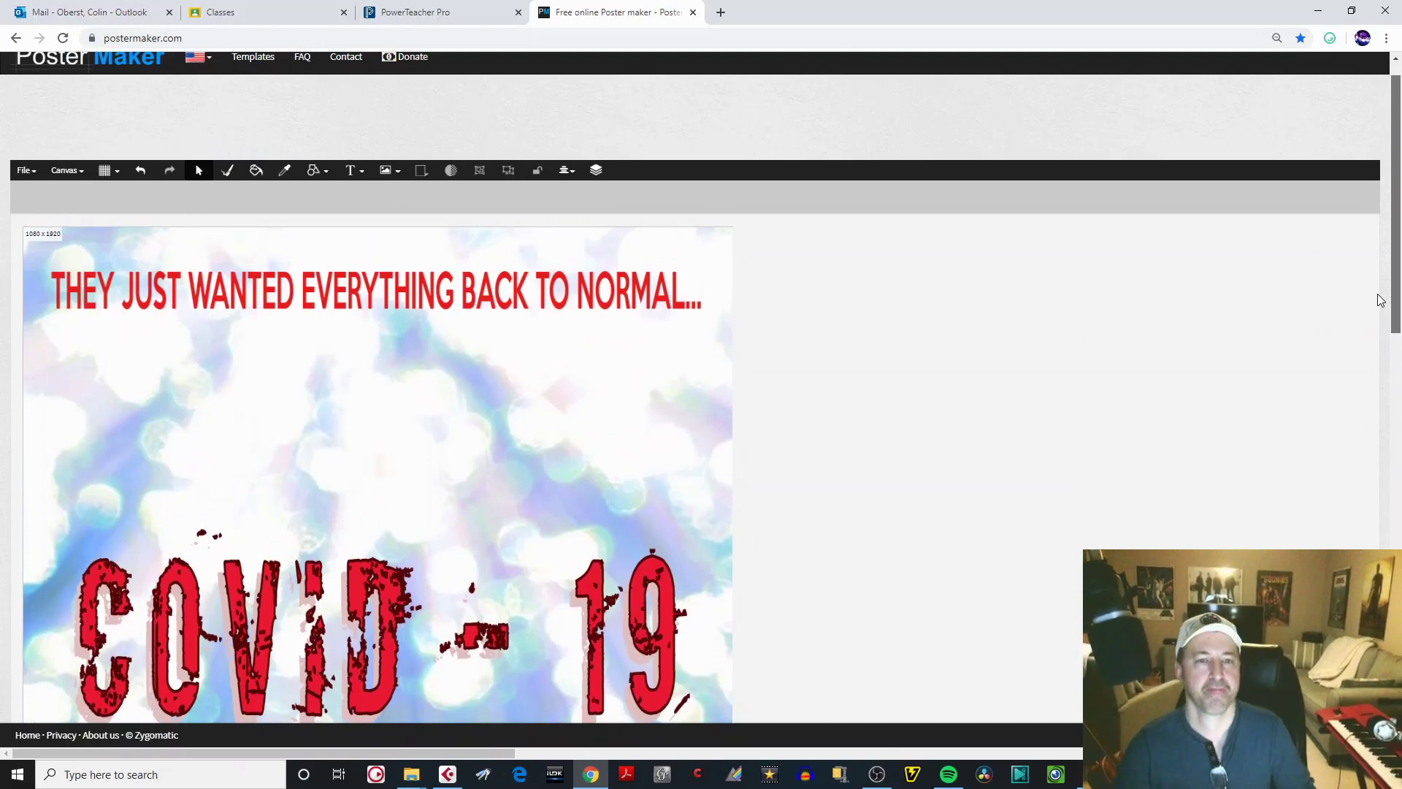
{"action": "scroll", "coordinate": [1380, 300], "scroll_direction": "down", "scroll_amount": 10}
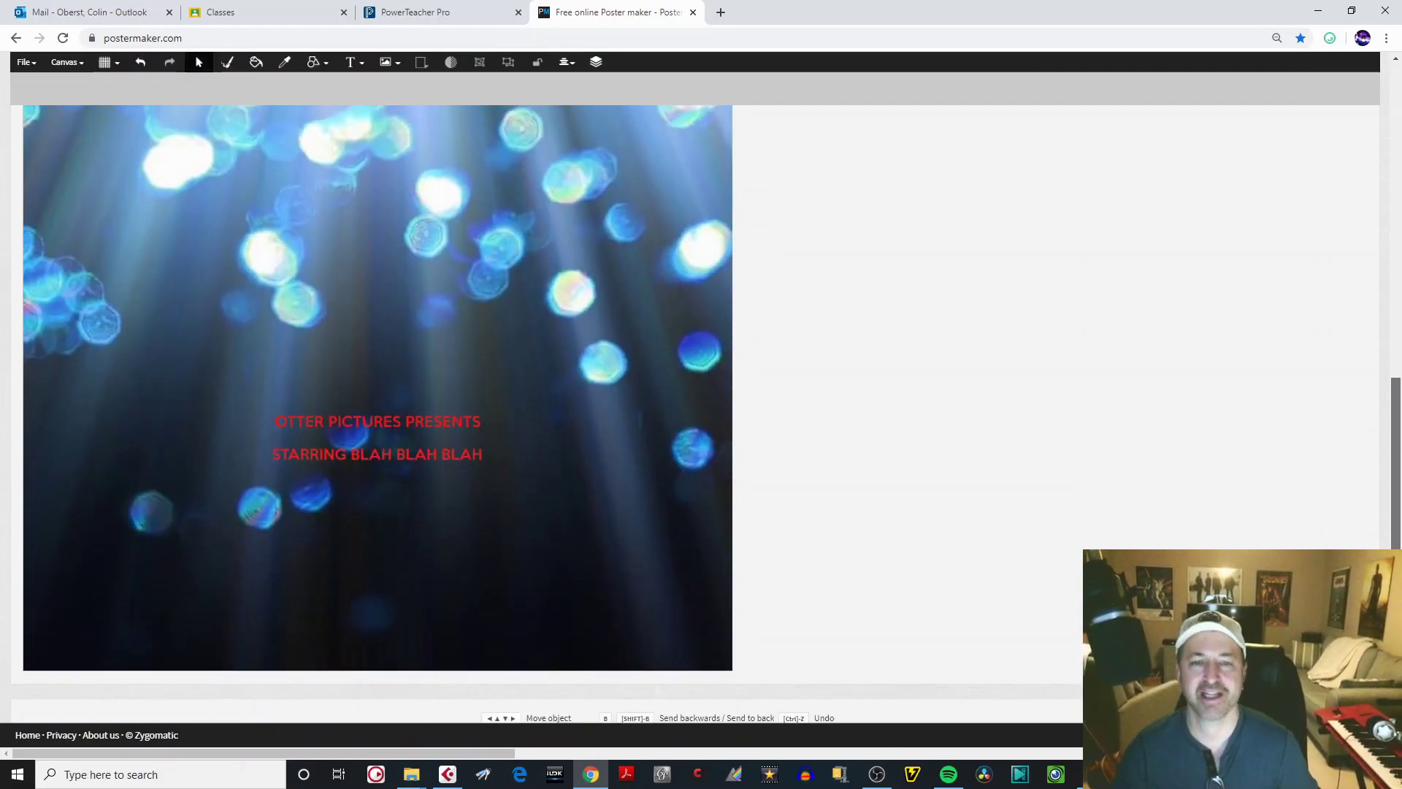
{"action": "scroll", "coordinate": [548, 414], "scroll_direction": "up", "scroll_amount": 1}
{"action": "left_click_drag", "start_coordinate": [1388, 575], "coordinate": [1388, 432]}
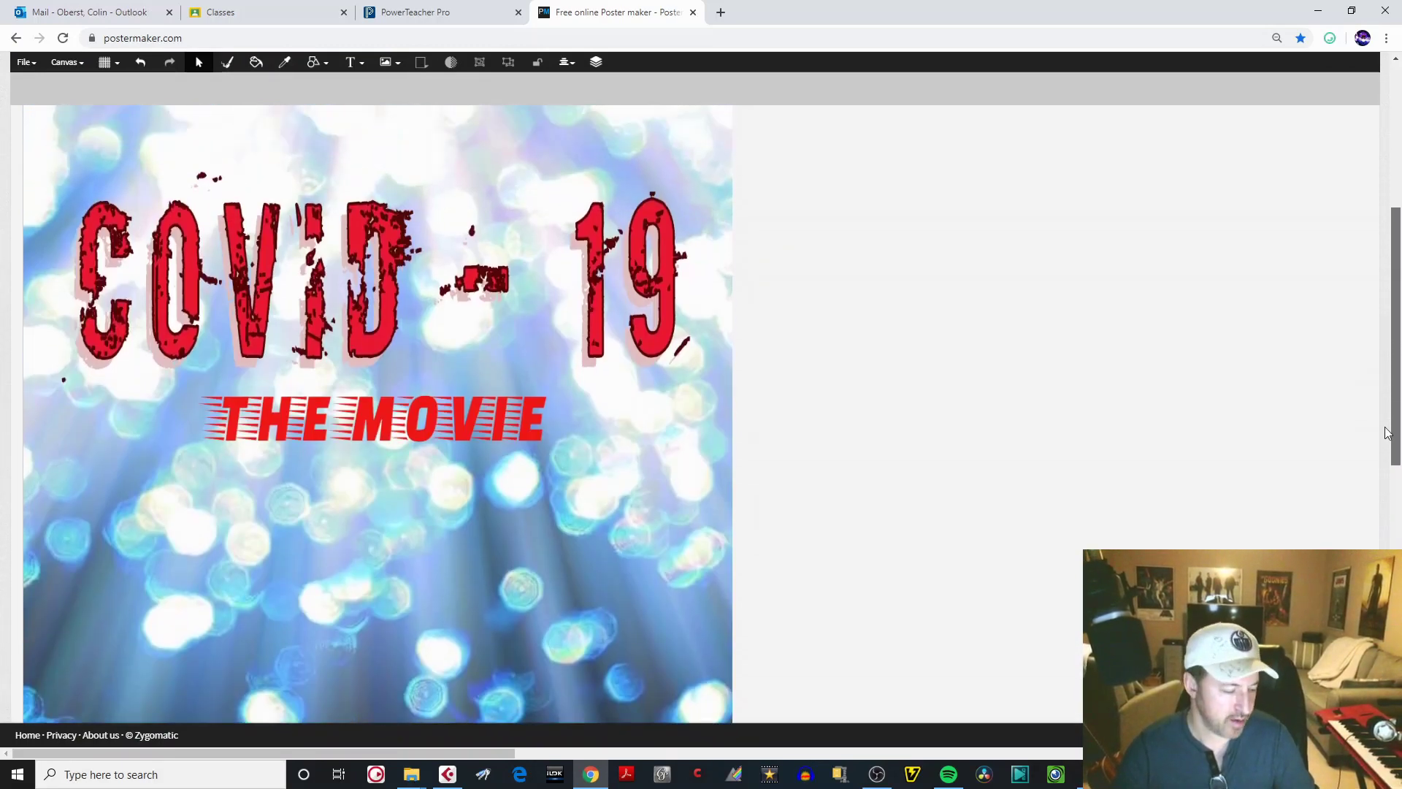
{"action": "left_click_drag", "start_coordinate": [1388, 433], "coordinate": [1388, 521]}
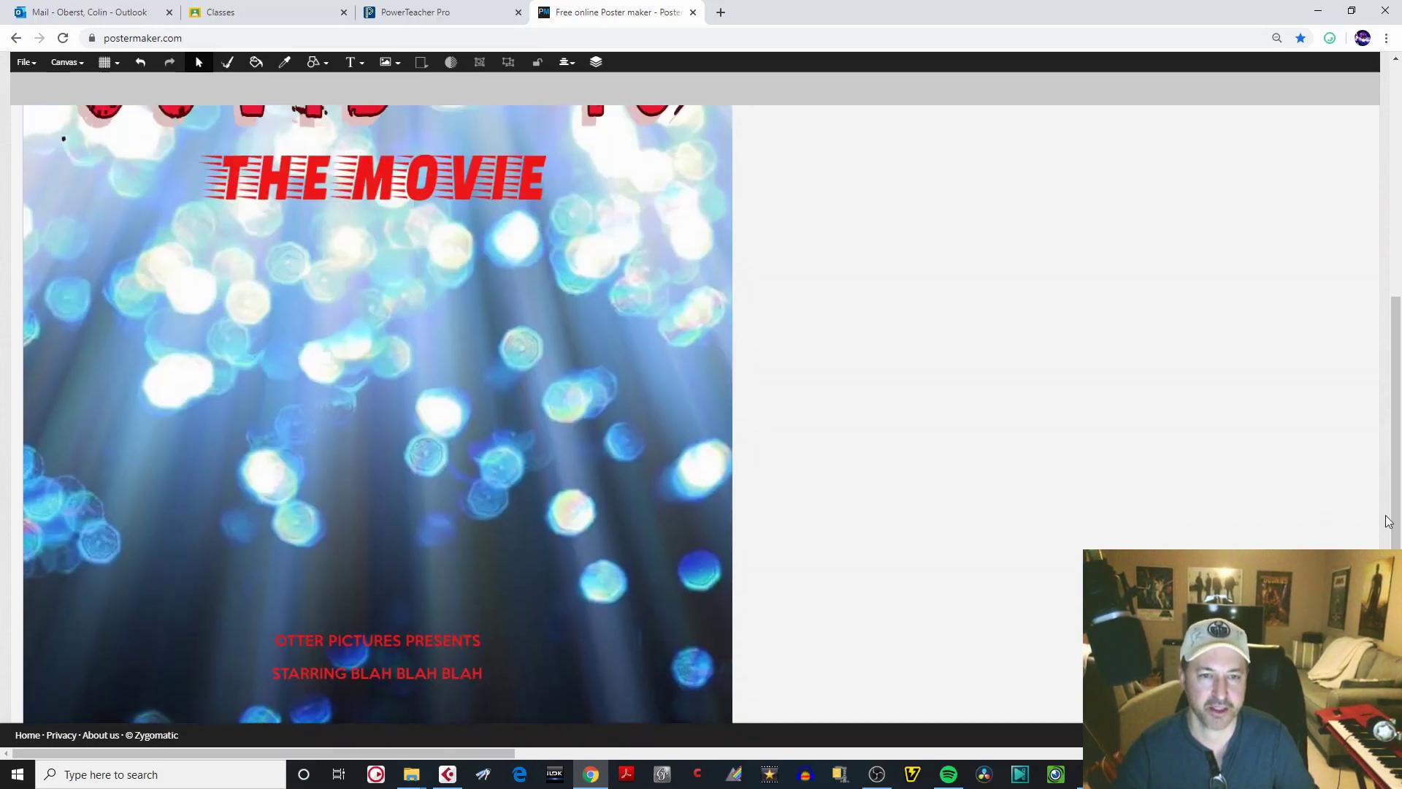
- Upload the closed-playground picture from the Movie Poster Lesson folder into the poster's image upload dialog
{"action": "left_click", "coordinate": [399, 64]}
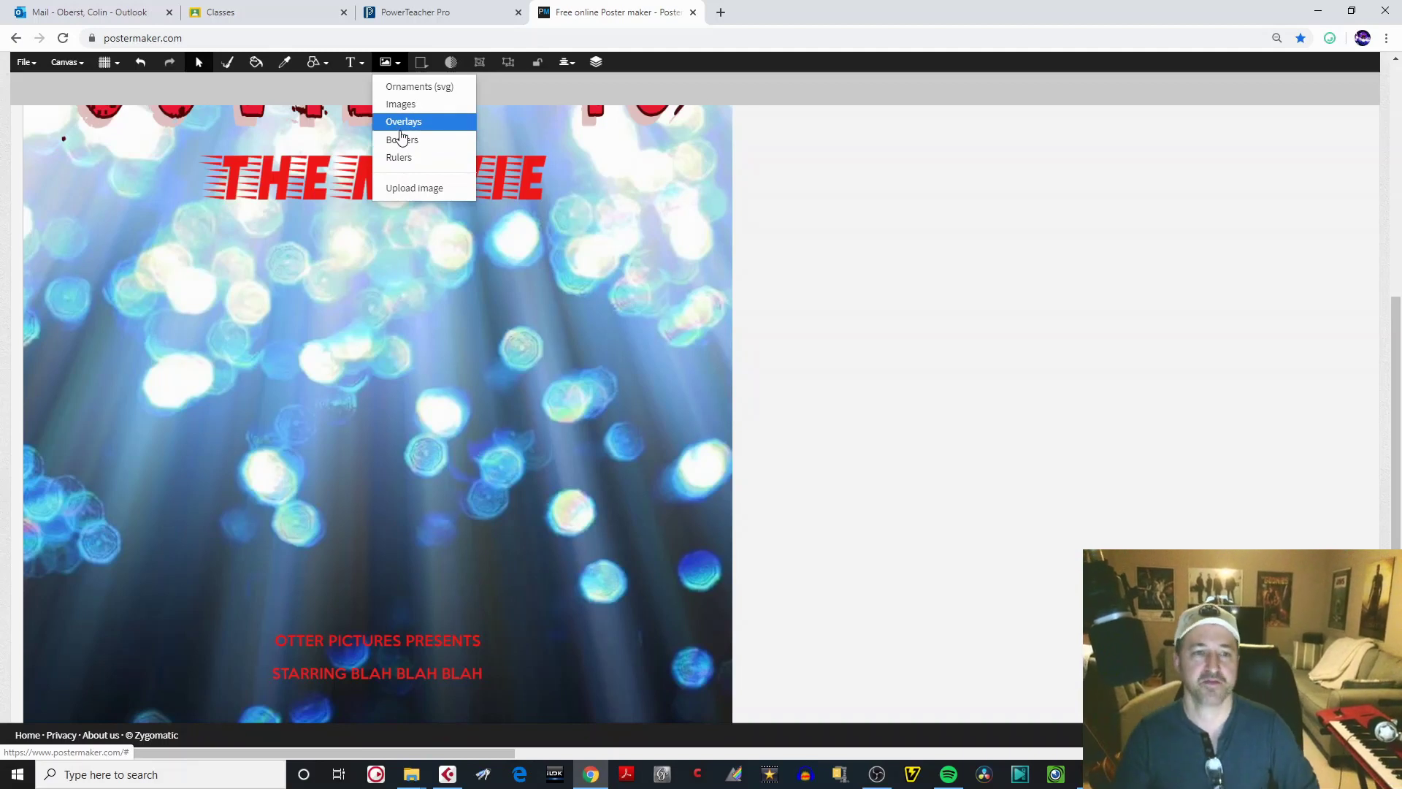
{"action": "left_click", "coordinate": [415, 189]}
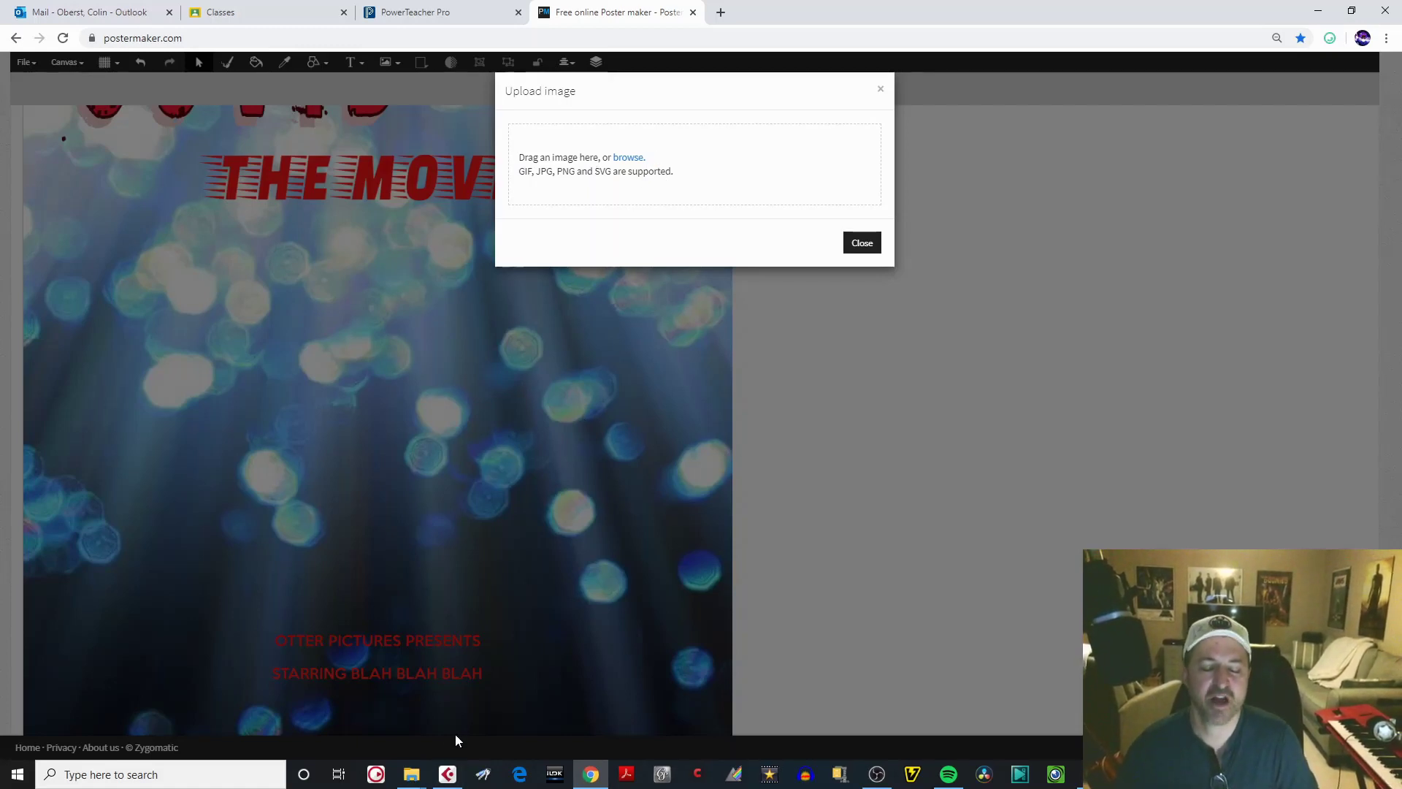
{"action": "mouse_move", "coordinate": [413, 781]}
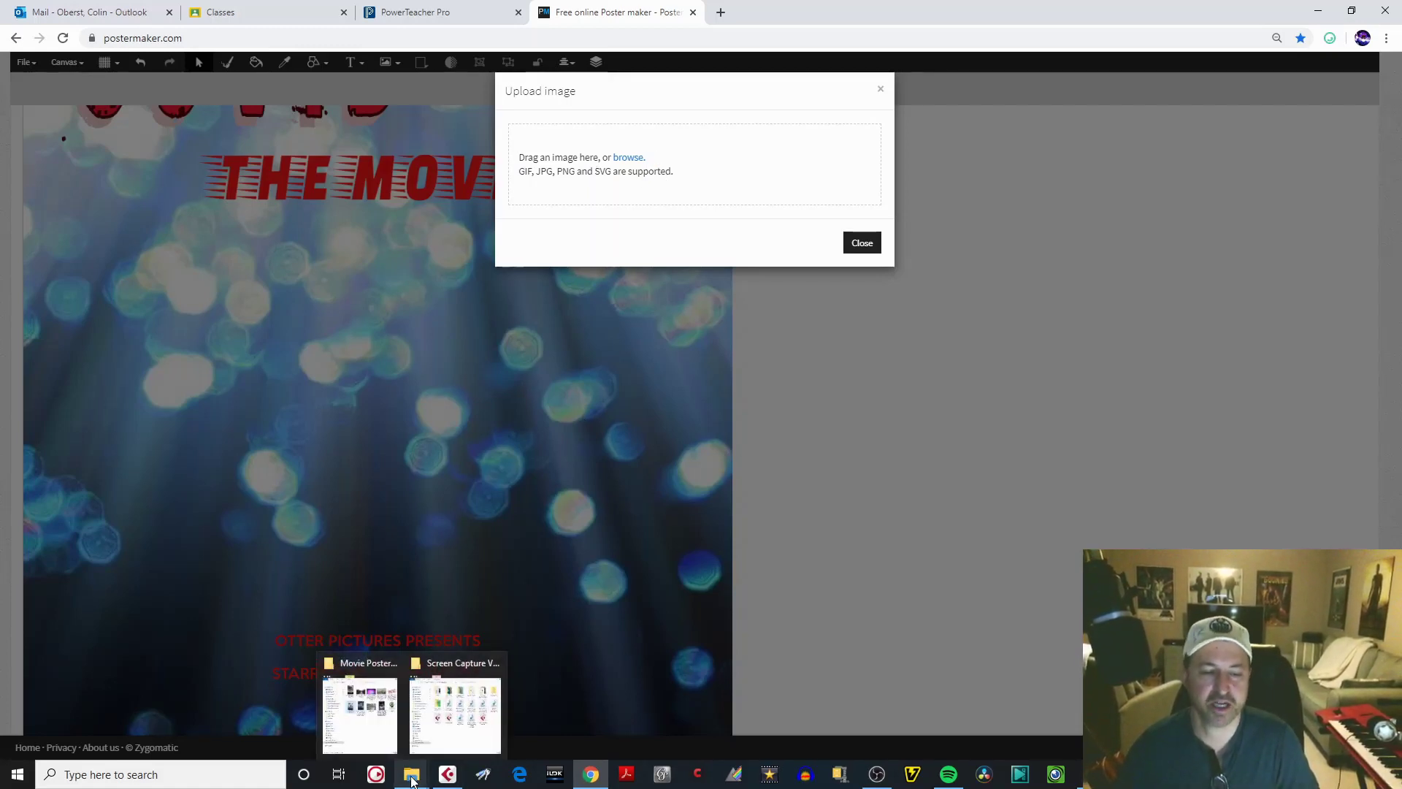
{"action": "left_click", "coordinate": [361, 701]}
{"action": "left_click_drag", "start_coordinate": [651, 108], "coordinate": [1136, 127]}
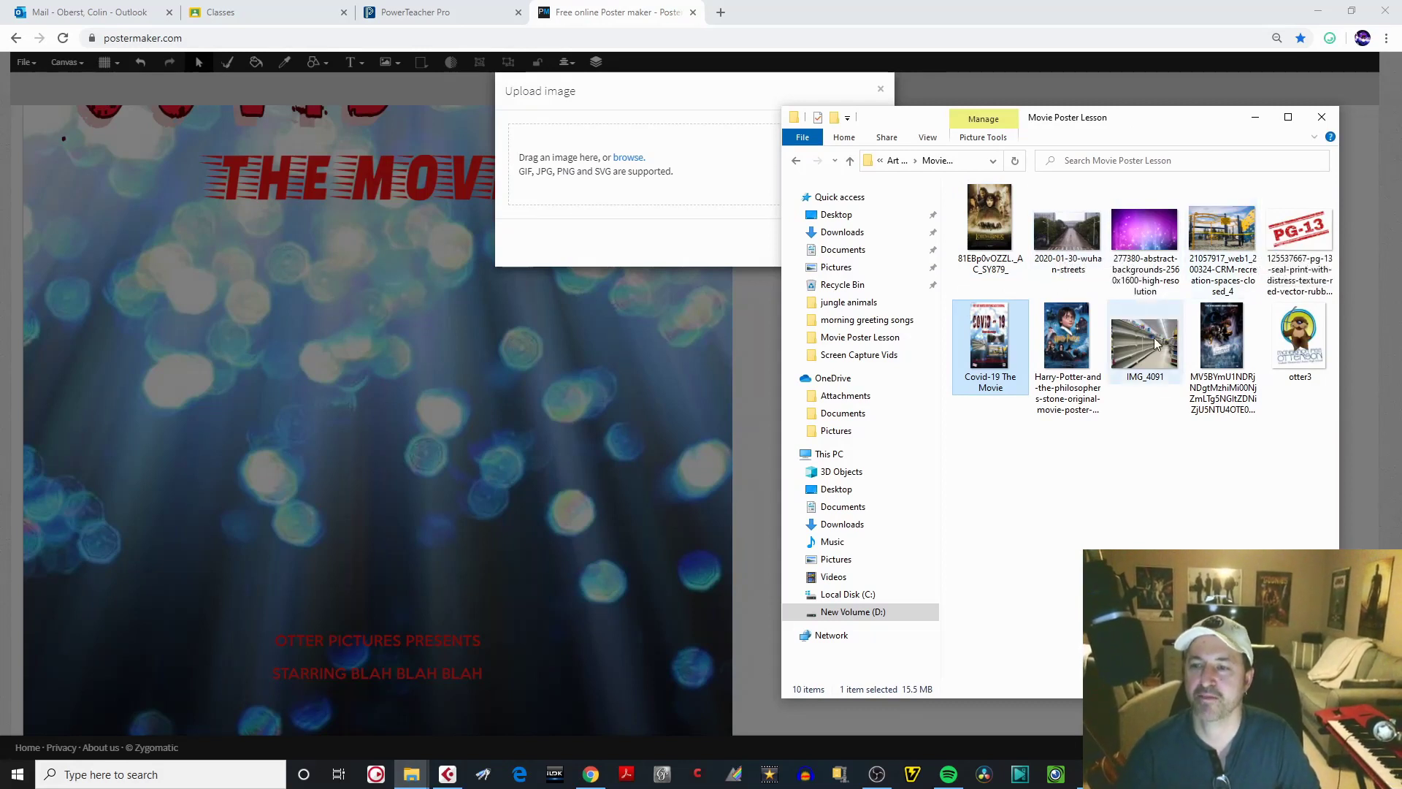
{"action": "left_click_drag", "start_coordinate": [1212, 234], "coordinate": [600, 195]}
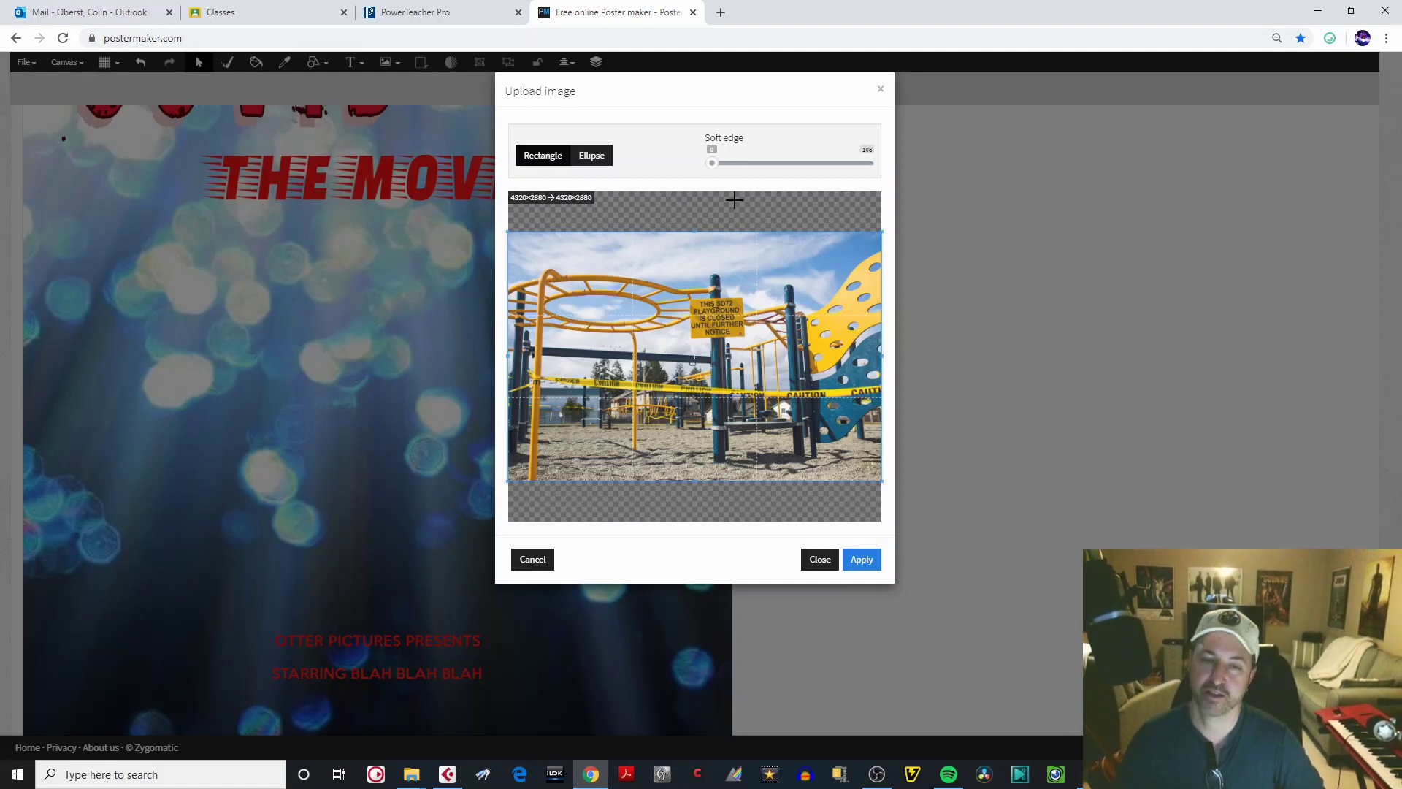
- Give the playground picture a strong soft edge with the rectangle crop and apply it to the poster
{"action": "left_click_drag", "start_coordinate": [713, 167], "coordinate": [851, 171]}
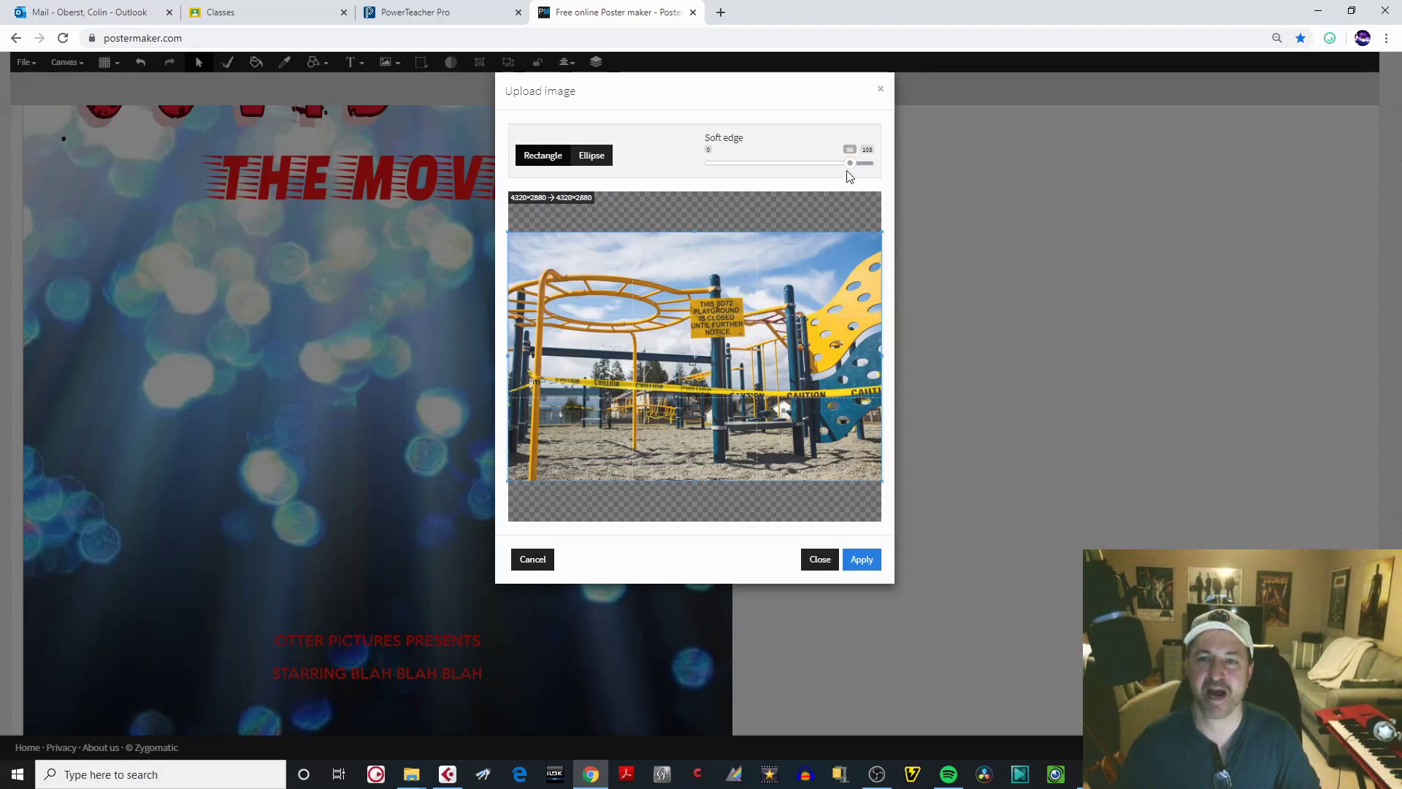
{"action": "left_click_drag", "start_coordinate": [849, 164], "coordinate": [847, 171]}
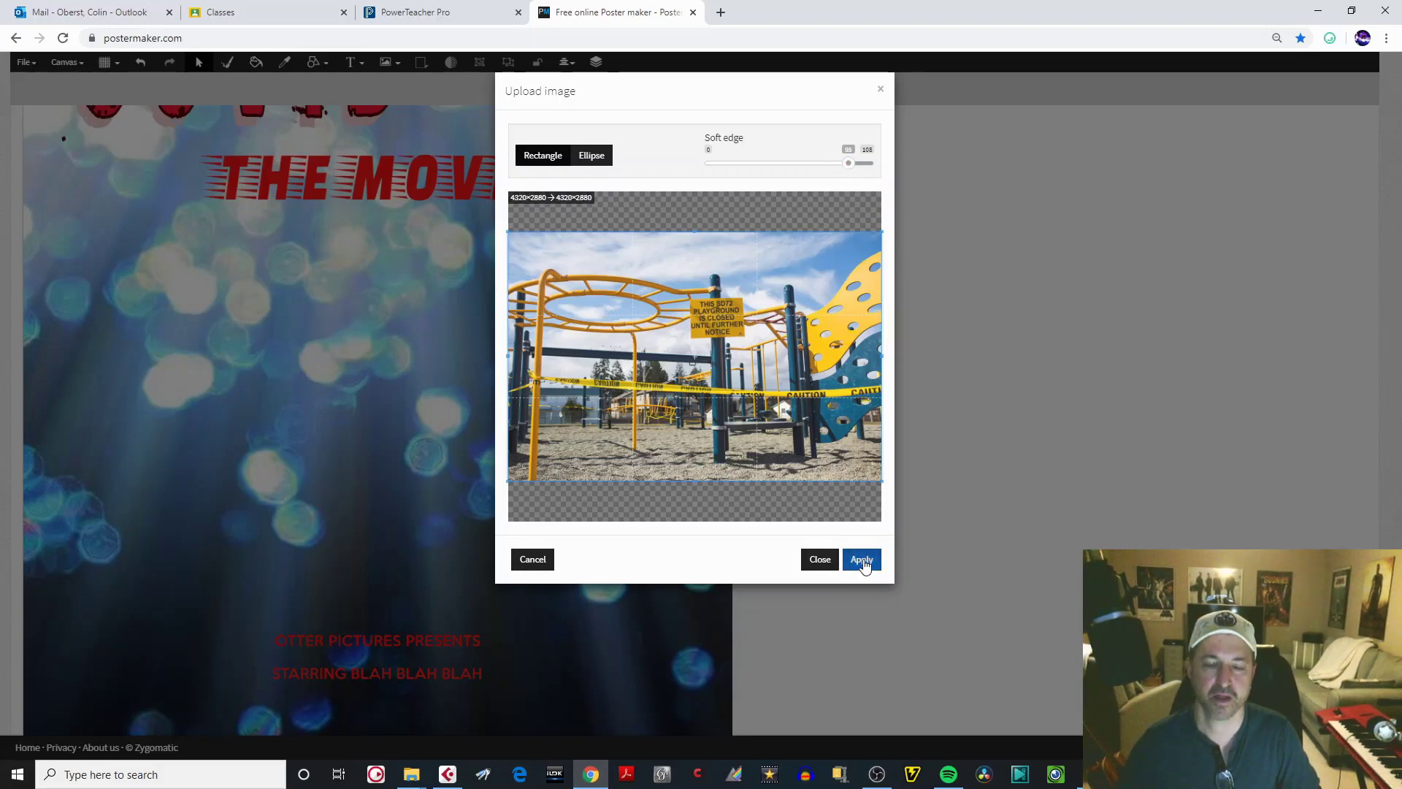
{"action": "left_click", "coordinate": [862, 561]}
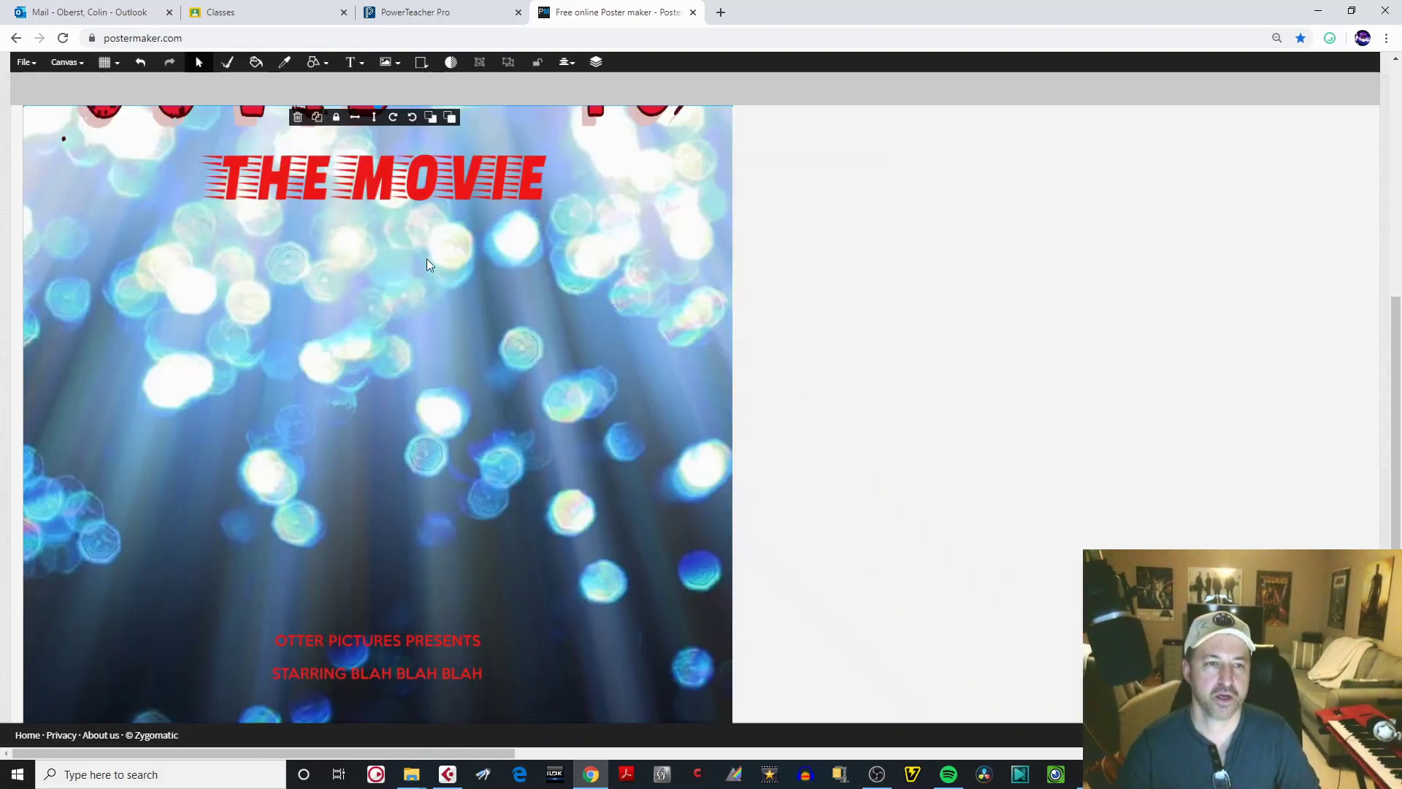
- Move the playground picture down below "THE MOVIE" and scale it down proportionally toward the poster's right side
{"action": "left_click_drag", "start_coordinate": [1395, 407], "coordinate": [1373, 234]}
{"action": "left_click_drag", "start_coordinate": [420, 307], "coordinate": [418, 509]}
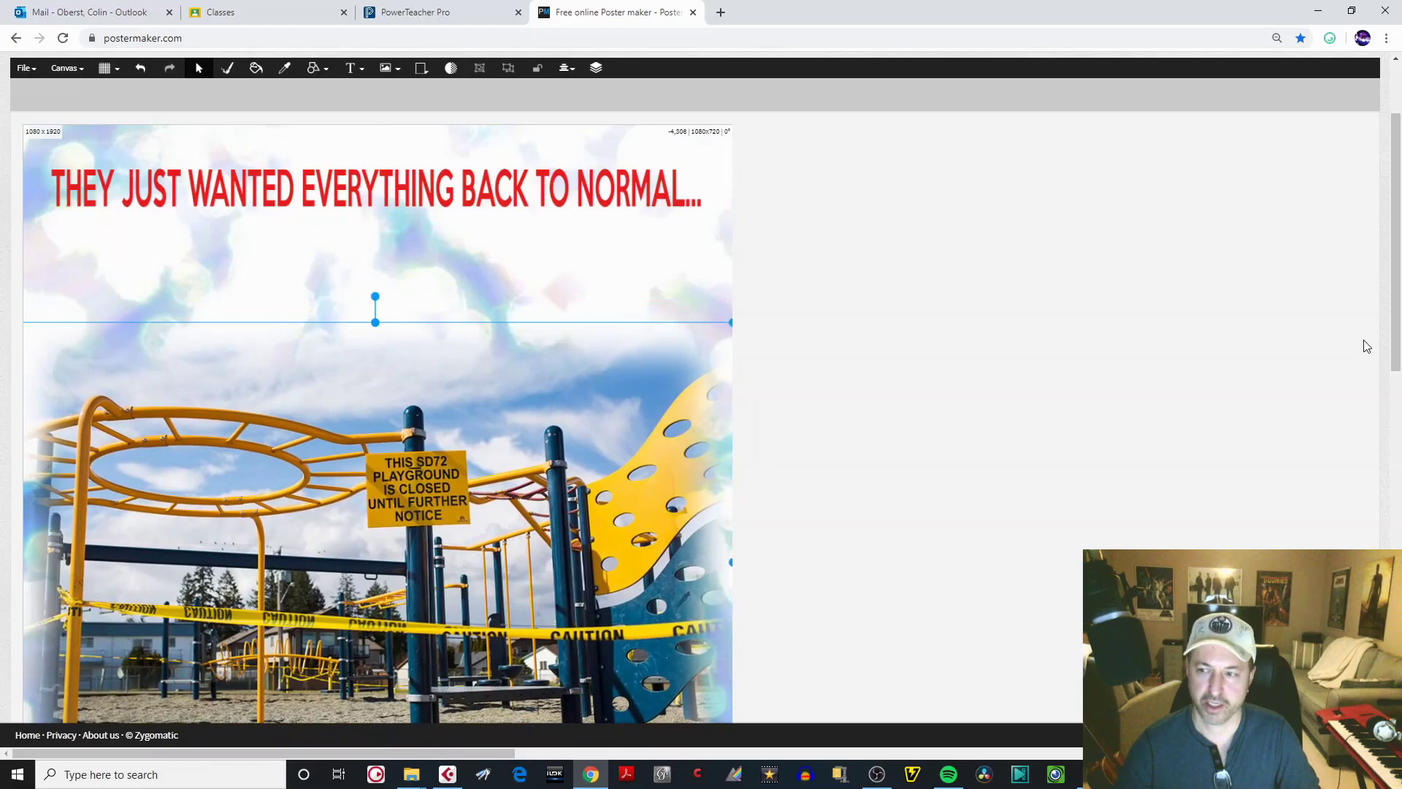
{"action": "left_click_drag", "start_coordinate": [1395, 336], "coordinate": [1395, 454]}
{"action": "left_click_drag", "start_coordinate": [322, 300], "coordinate": [333, 529]}
{"action": "left_click_drag", "start_coordinate": [27, 233], "coordinate": [263, 389]}
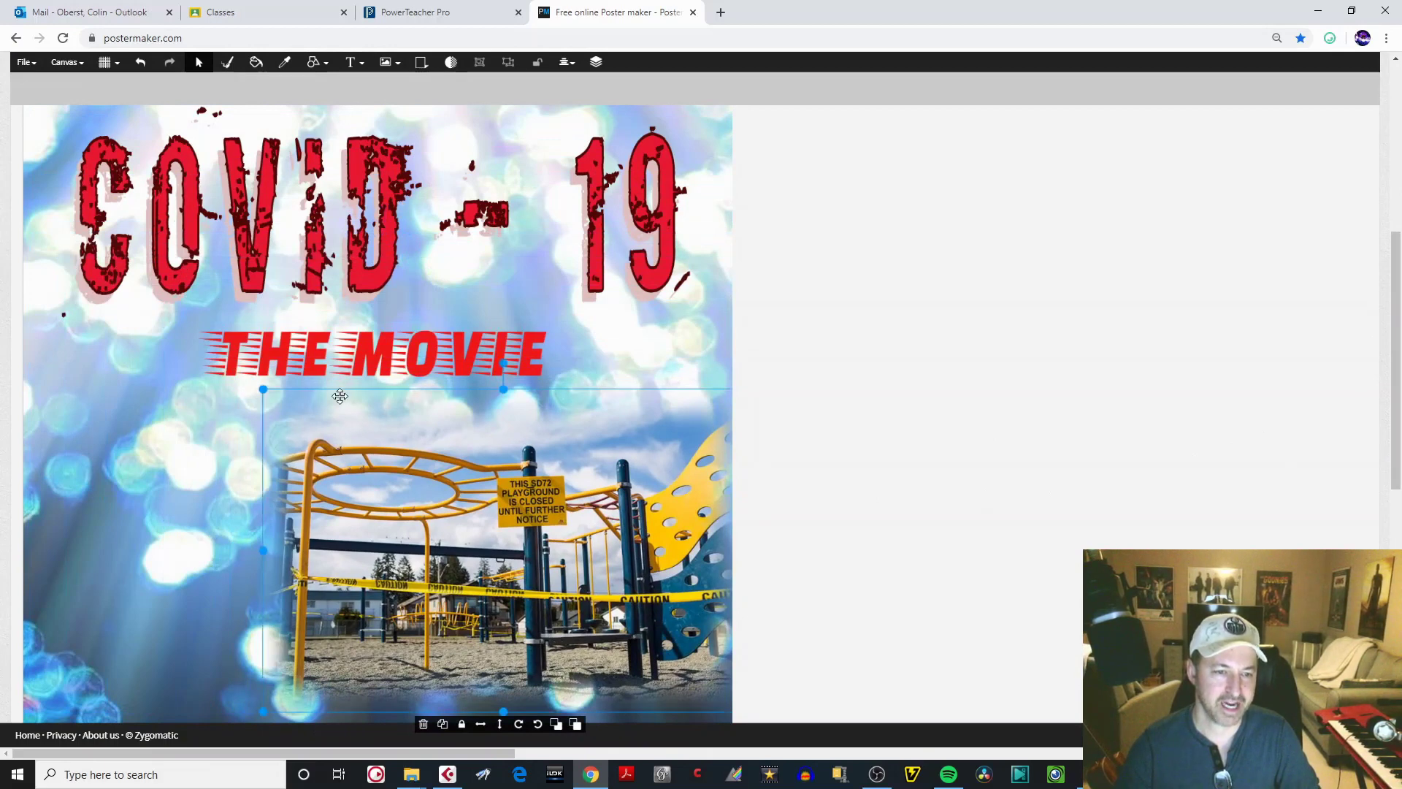
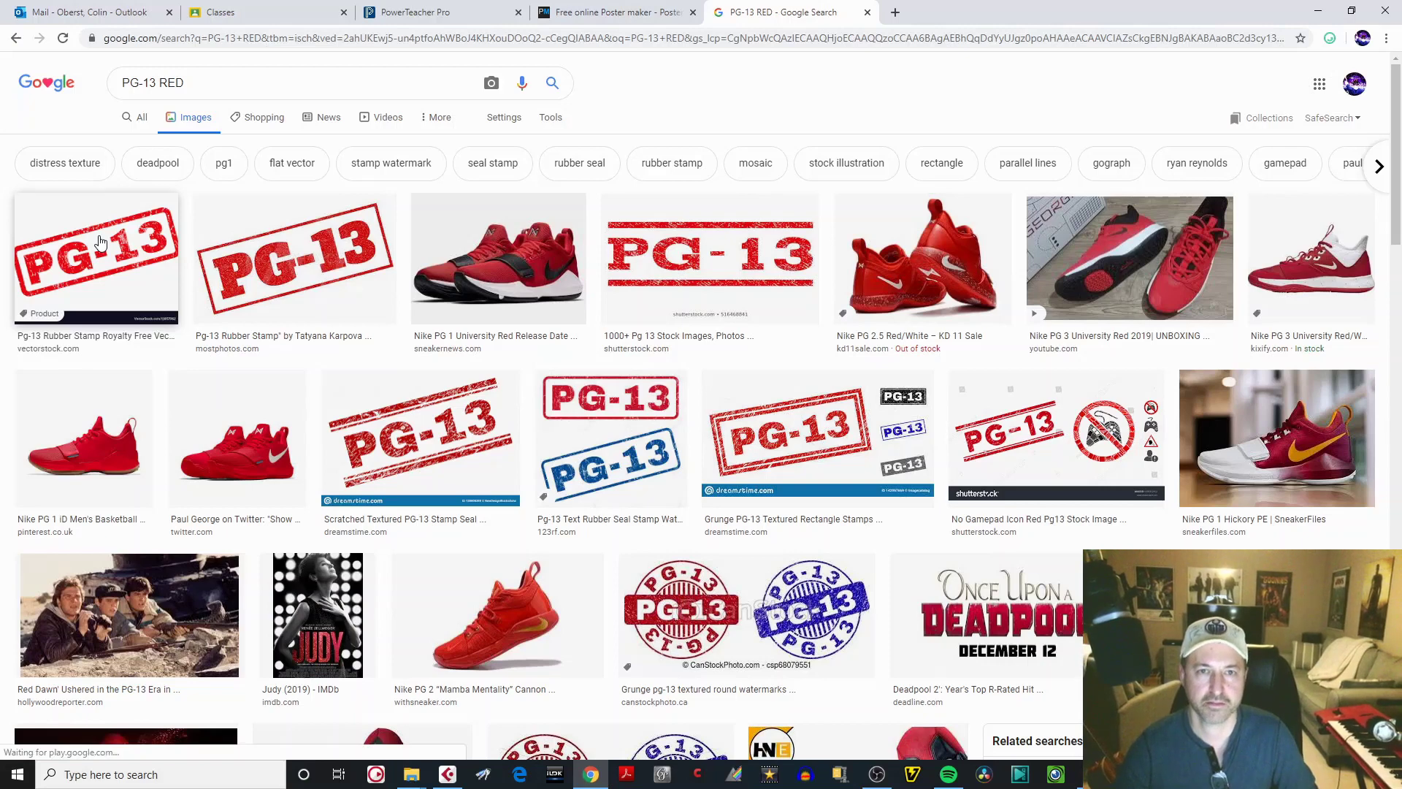
- Close the PG-13 image search, then upload the red PG-13 stamp from the Movie Poster Lesson folder and apply it with a soft edge
{"action": "left_click", "coordinate": [867, 12]}
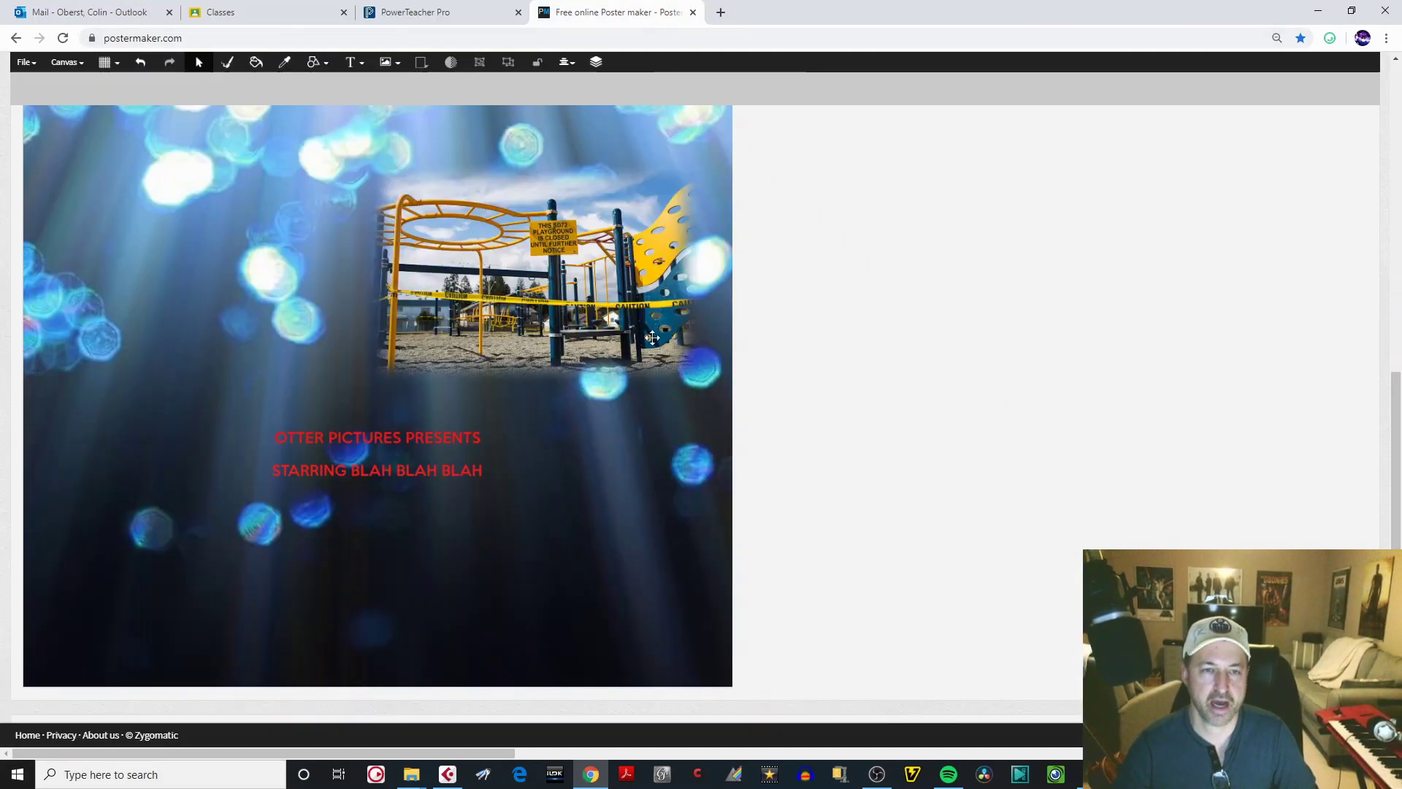
{"action": "left_click", "coordinate": [402, 63]}
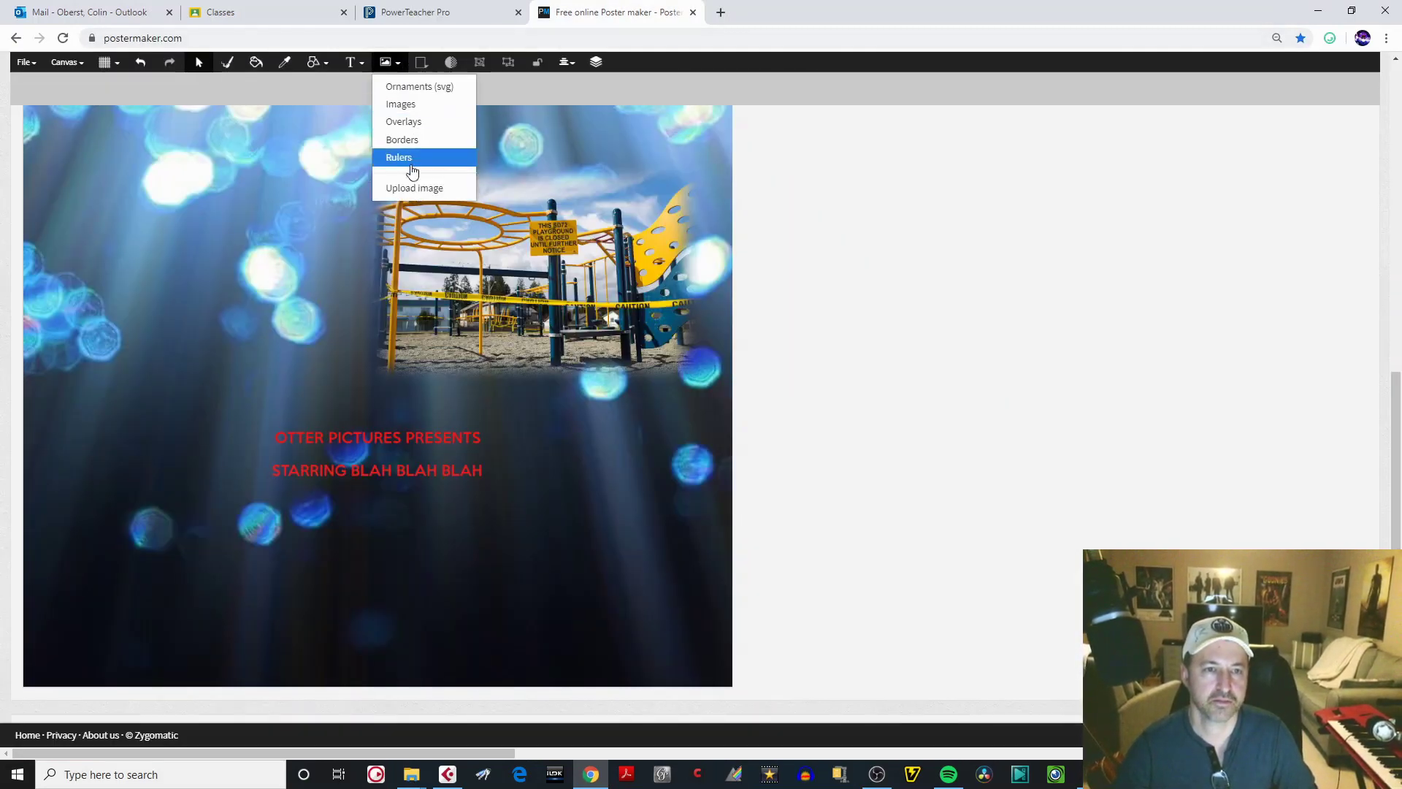
{"action": "left_click", "coordinate": [411, 188]}
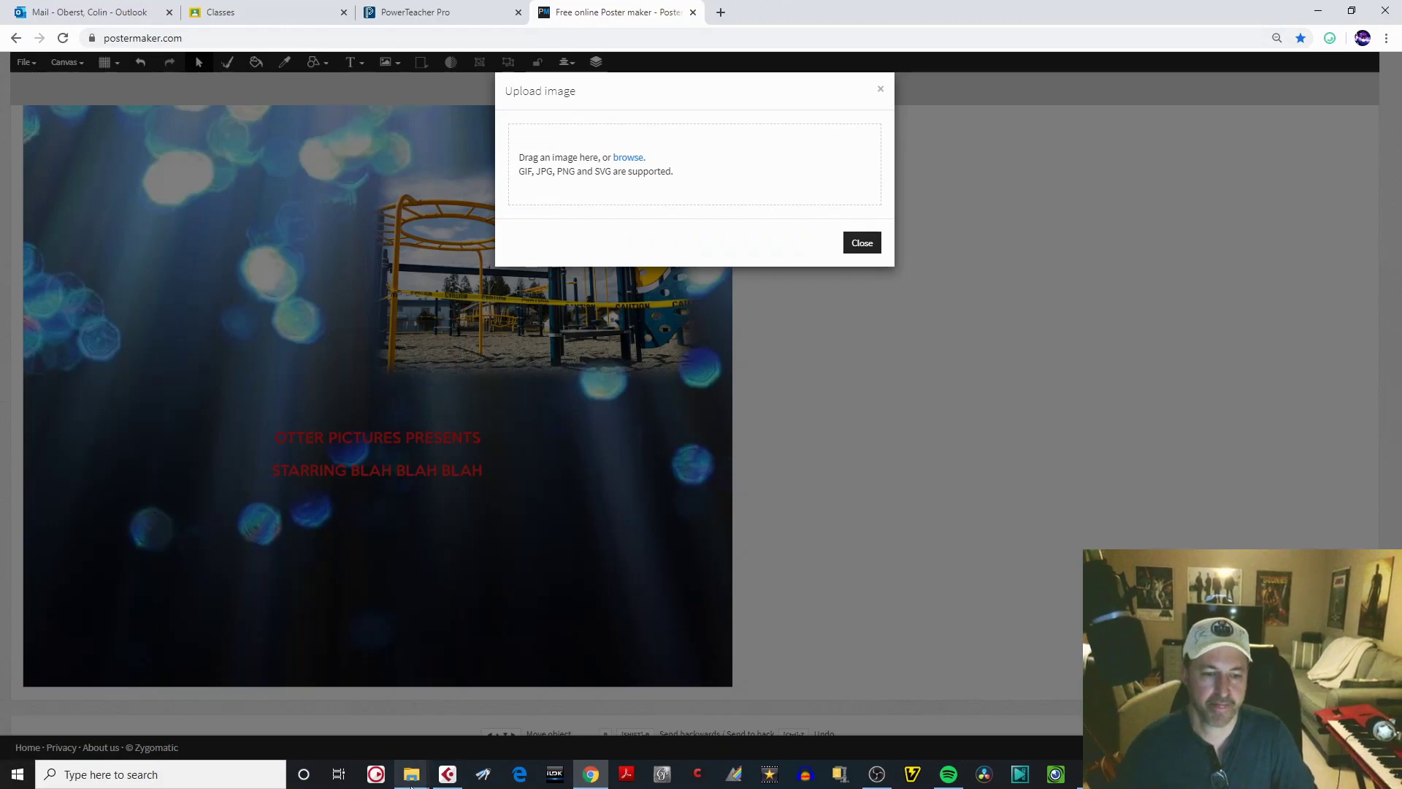
{"action": "mouse_move", "coordinate": [411, 775]}
{"action": "left_click", "coordinate": [357, 712]}
{"action": "left_click_drag", "start_coordinate": [1299, 241], "coordinate": [620, 196]}
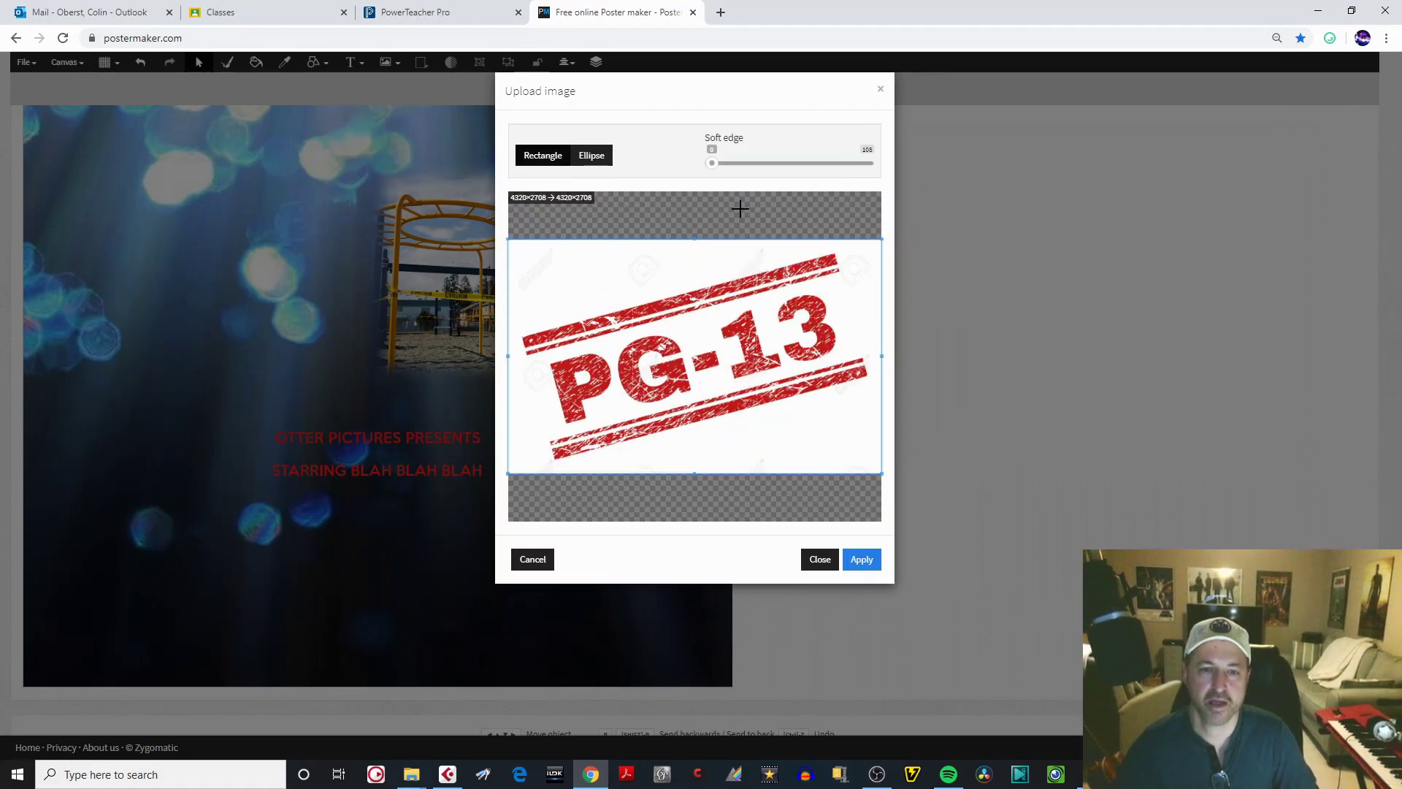
{"action": "left_click_drag", "start_coordinate": [711, 163], "coordinate": [822, 163]}
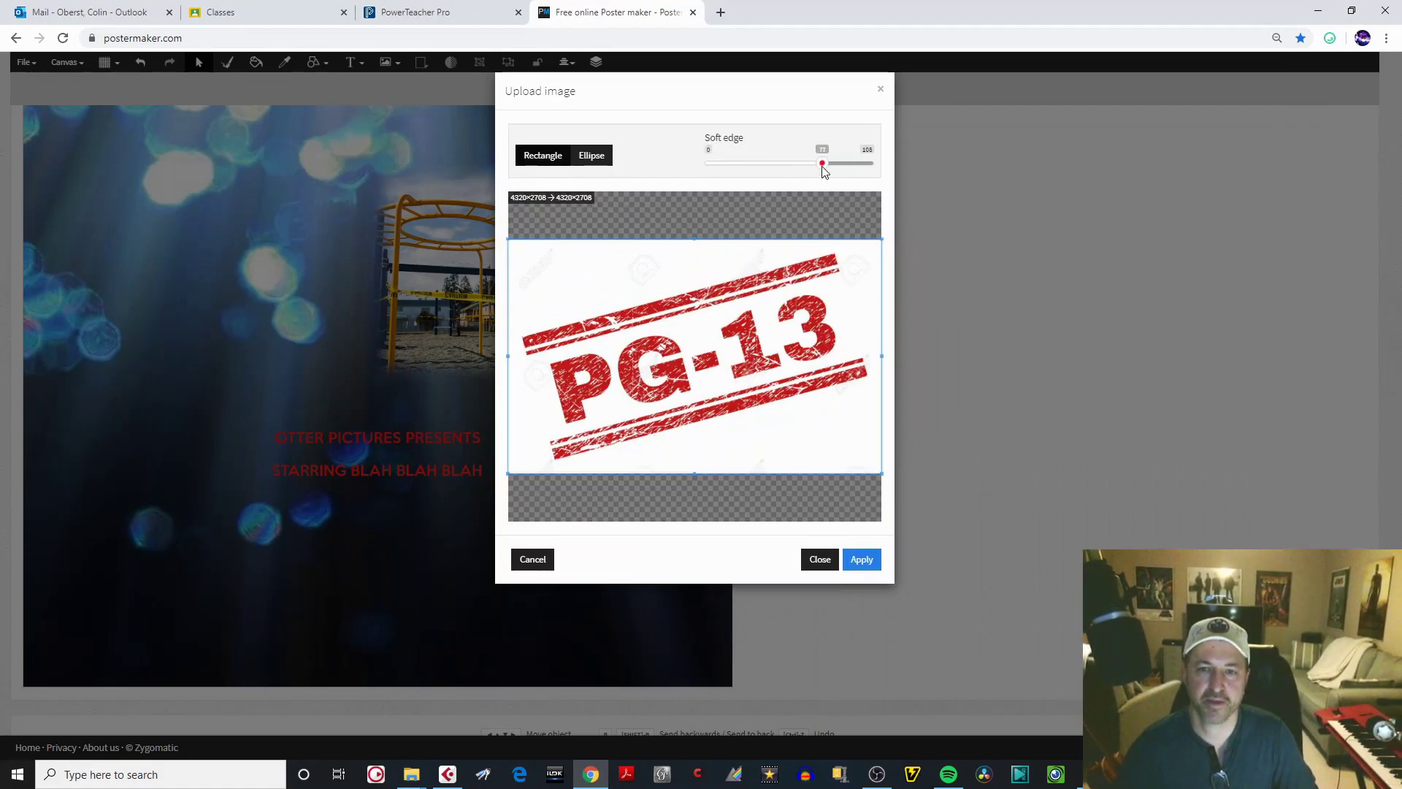
{"action": "left_click", "coordinate": [866, 561]}
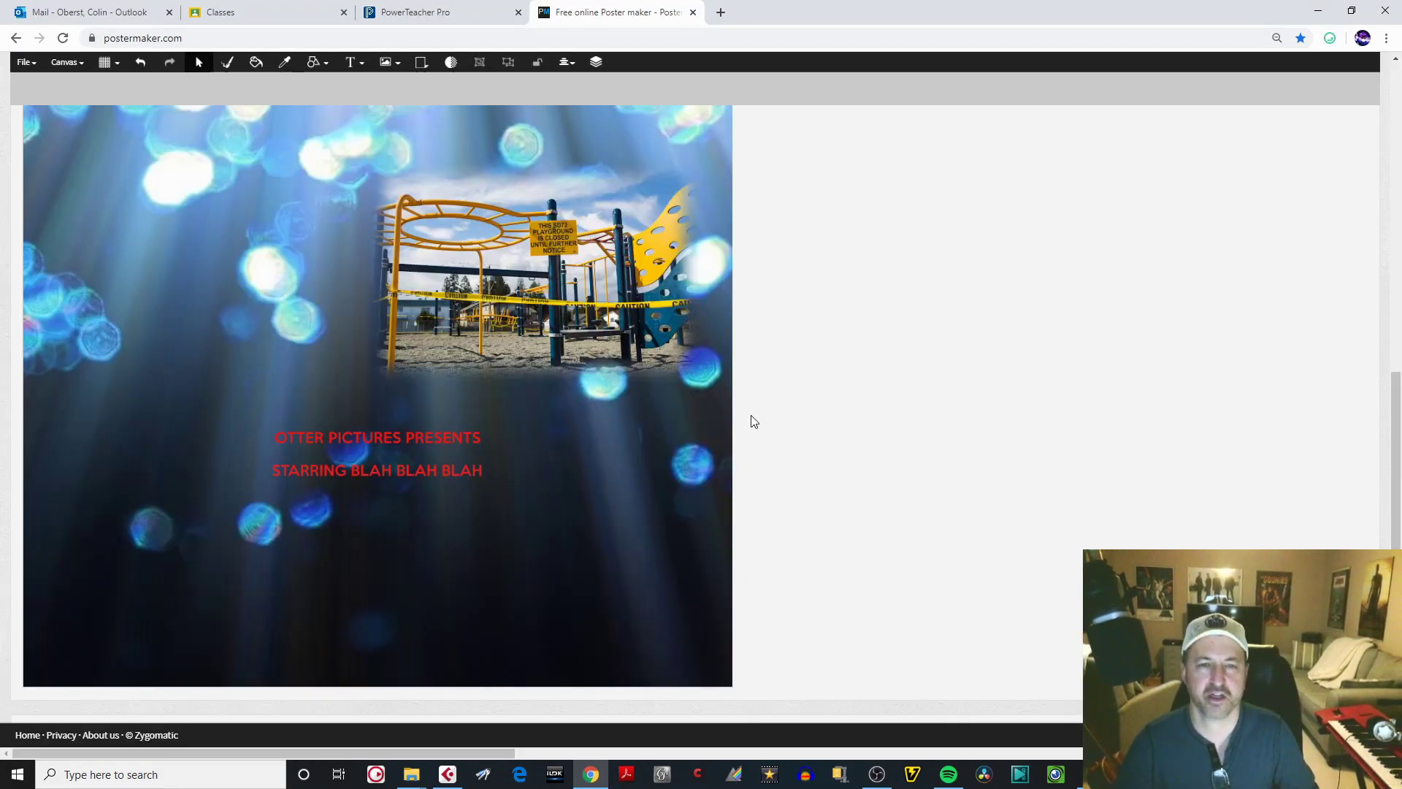
- Shrink the PG-13 stamp to a small label and place it in the poster's lower left, below the credits
{"action": "left_click_drag", "start_coordinate": [1398, 531], "coordinate": [1398, 278]}
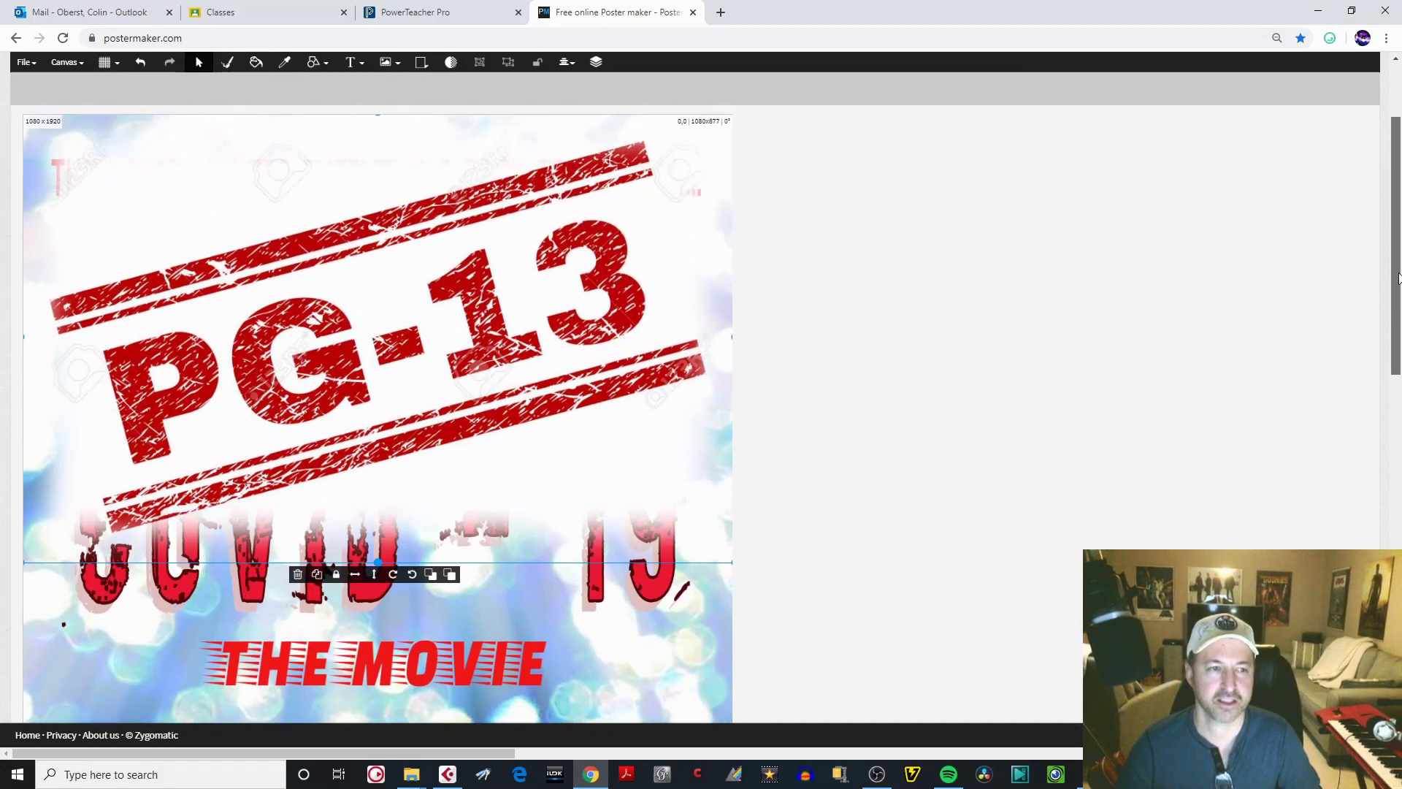
{"action": "left_click_drag", "start_coordinate": [34, 117], "coordinate": [562, 482]}
{"action": "left_click_drag", "start_coordinate": [622, 589], "coordinate": [507, 698]}
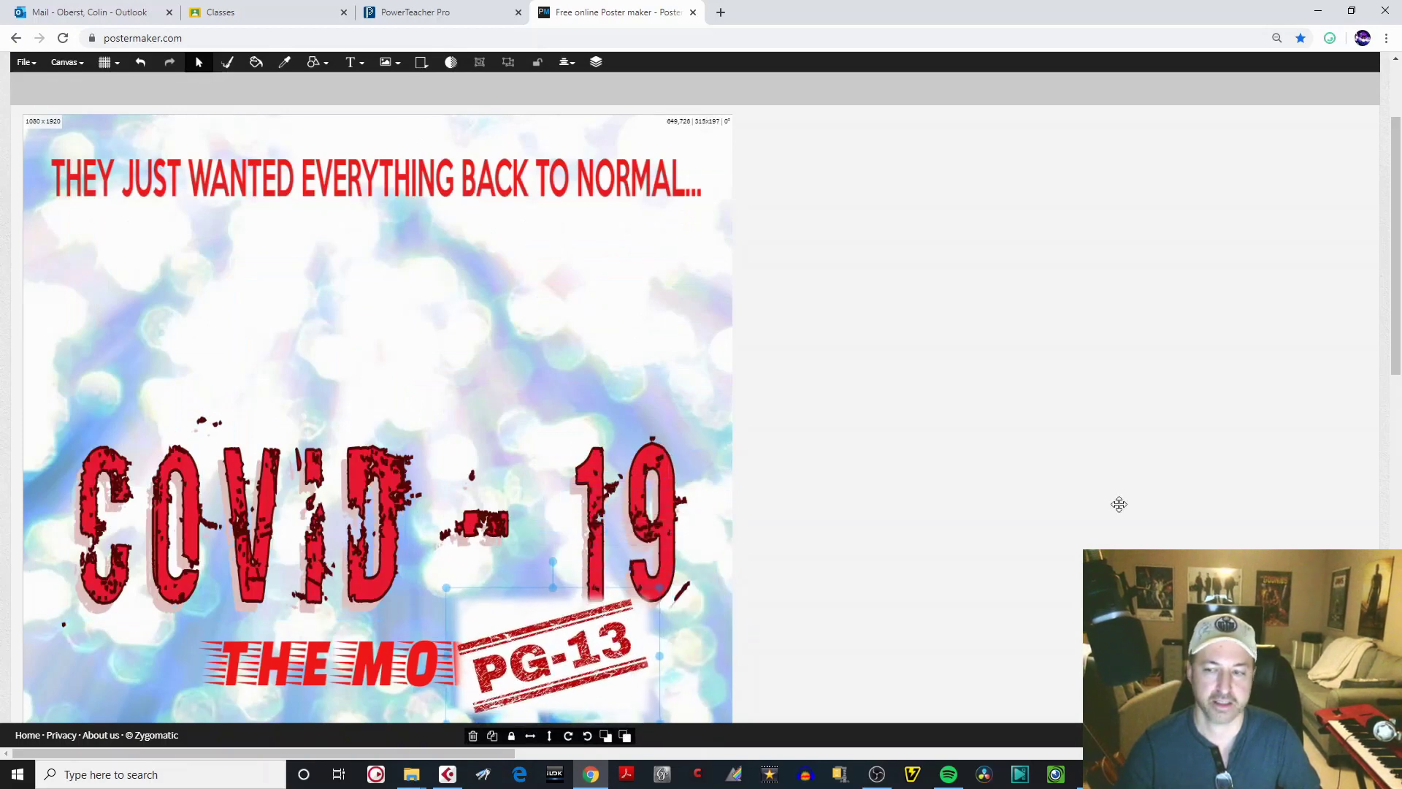
{"action": "left_click_drag", "start_coordinate": [1396, 332], "coordinate": [1400, 504]}
{"action": "left_click_drag", "start_coordinate": [534, 220], "coordinate": [198, 626]}
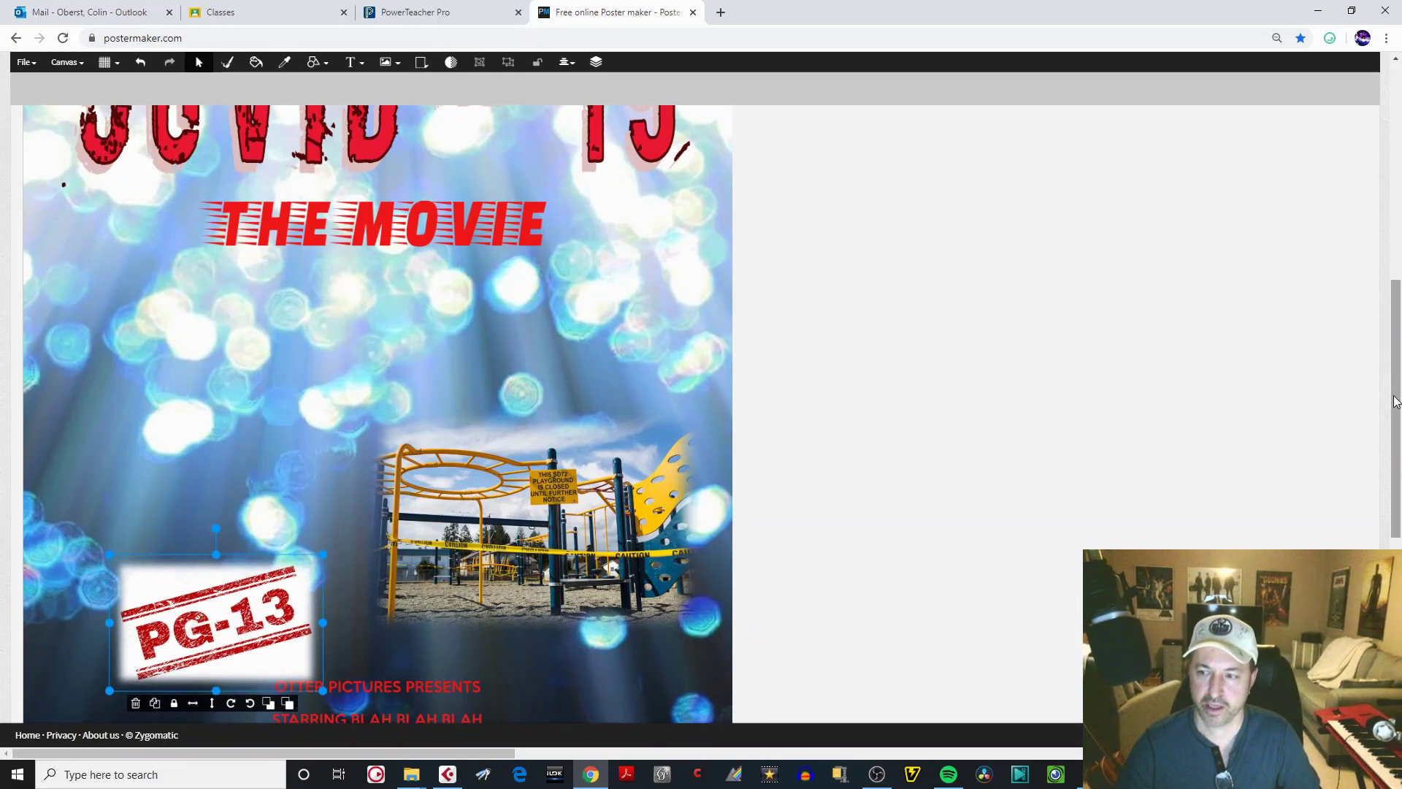
{"action": "scroll", "coordinate": [309, 294], "scroll_direction": "down", "scroll_amount": 5}
{"action": "left_click_drag", "start_coordinate": [110, 181], "coordinate": [150, 447]}
{"action": "left_click", "coordinate": [361, 449]}
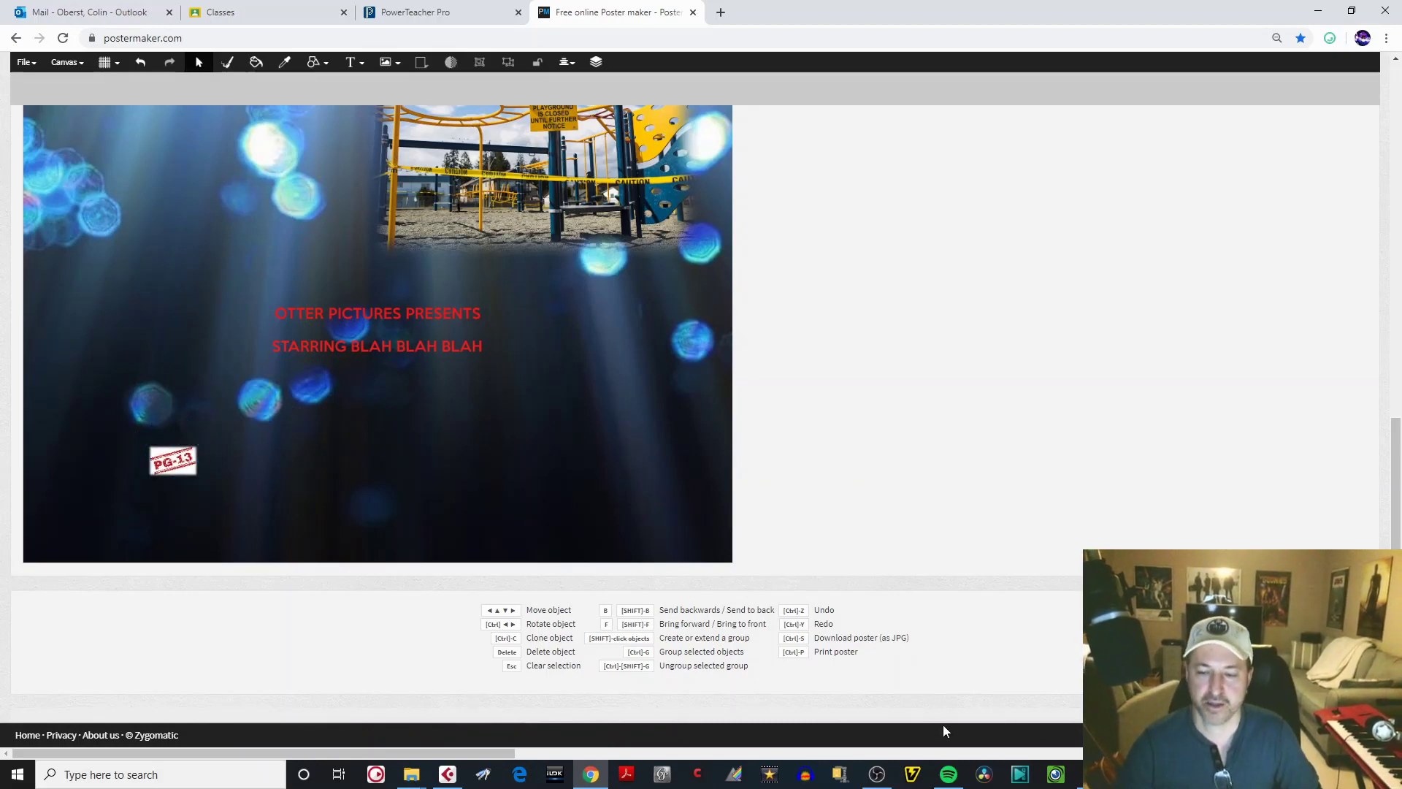
- Examine the Harry Potter and Lord of the Rings posters in Photos for rating placement, and return to the poster editor
{"action": "left_click", "coordinate": [1050, 726]}
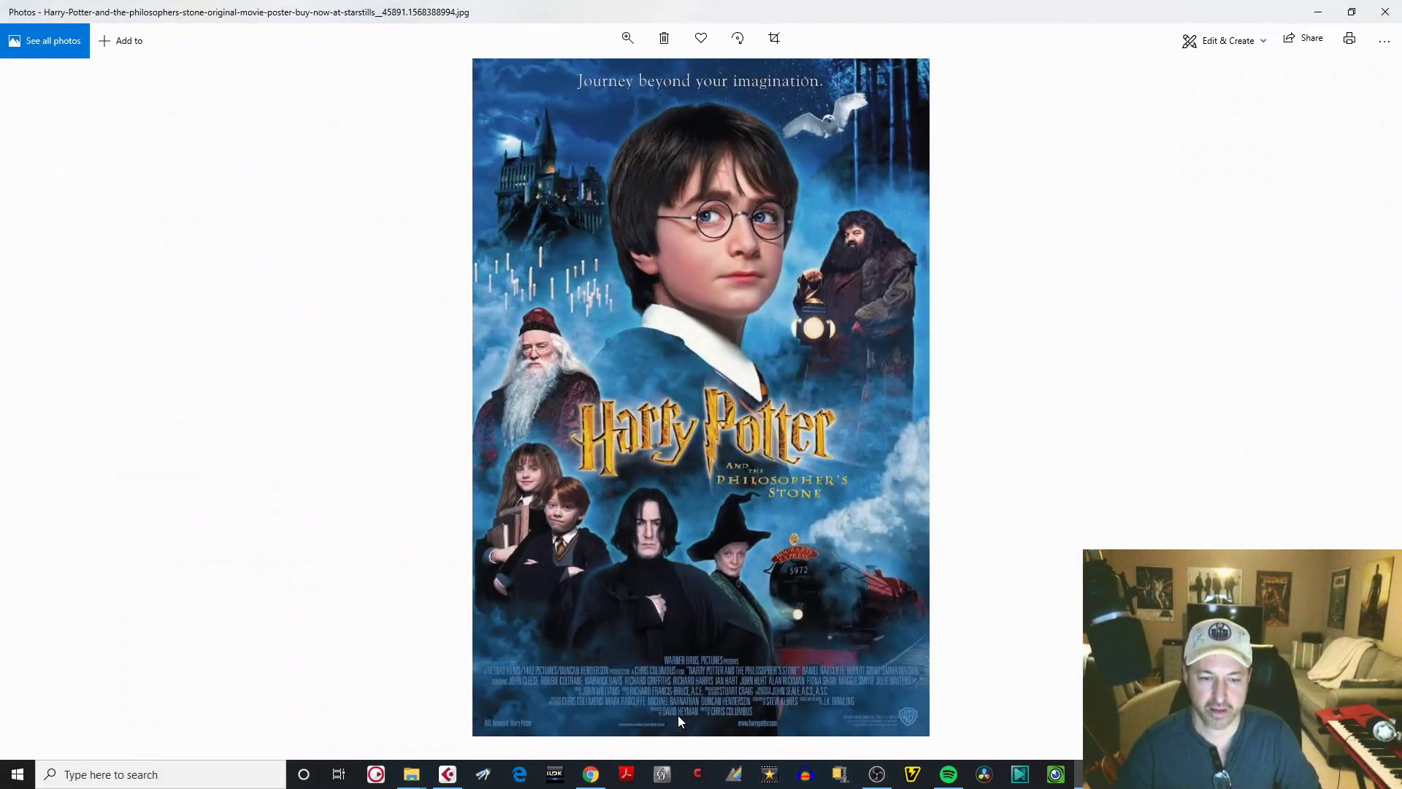
{"action": "mouse_move", "coordinate": [411, 770]}
{"action": "left_click", "coordinate": [459, 701]}
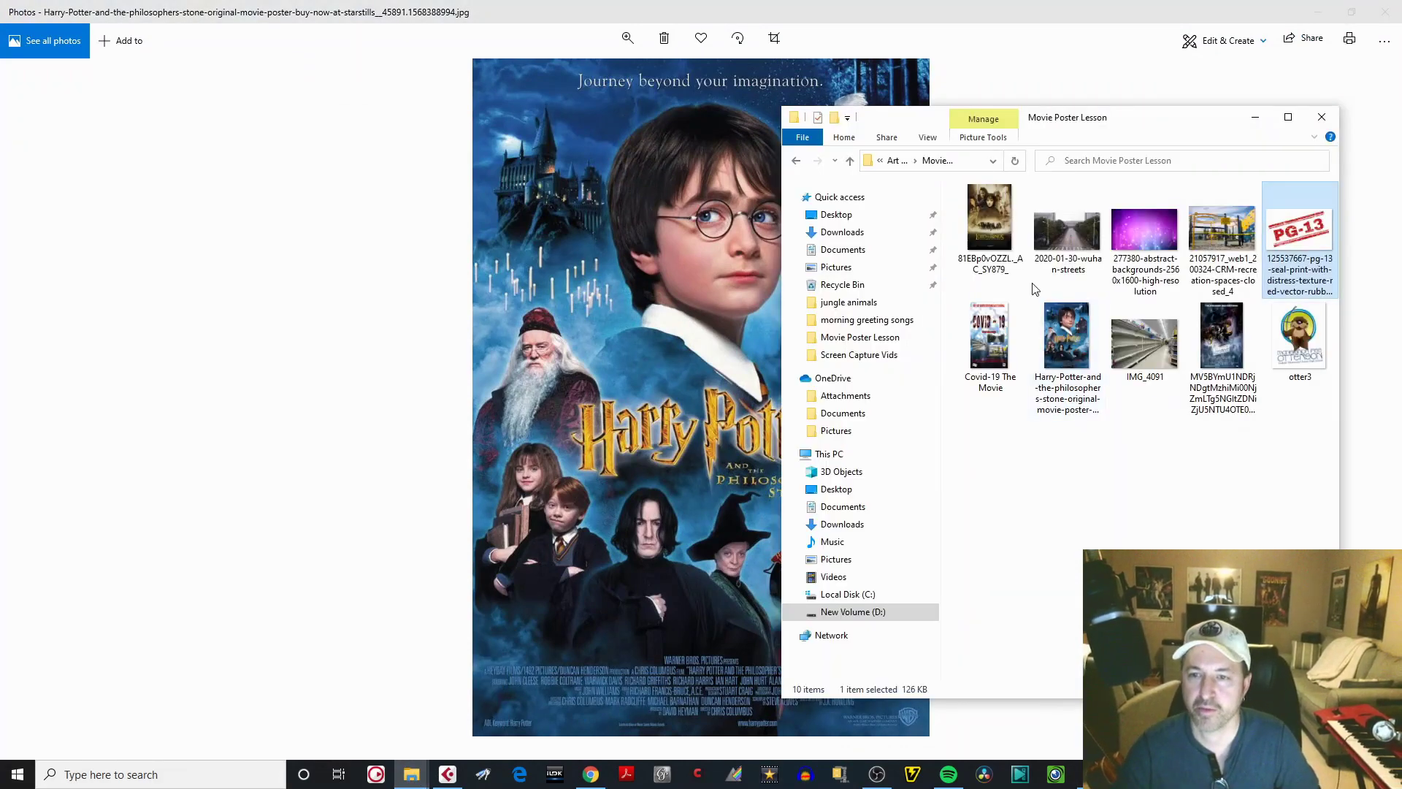
{"action": "double_click", "coordinate": [990, 214]}
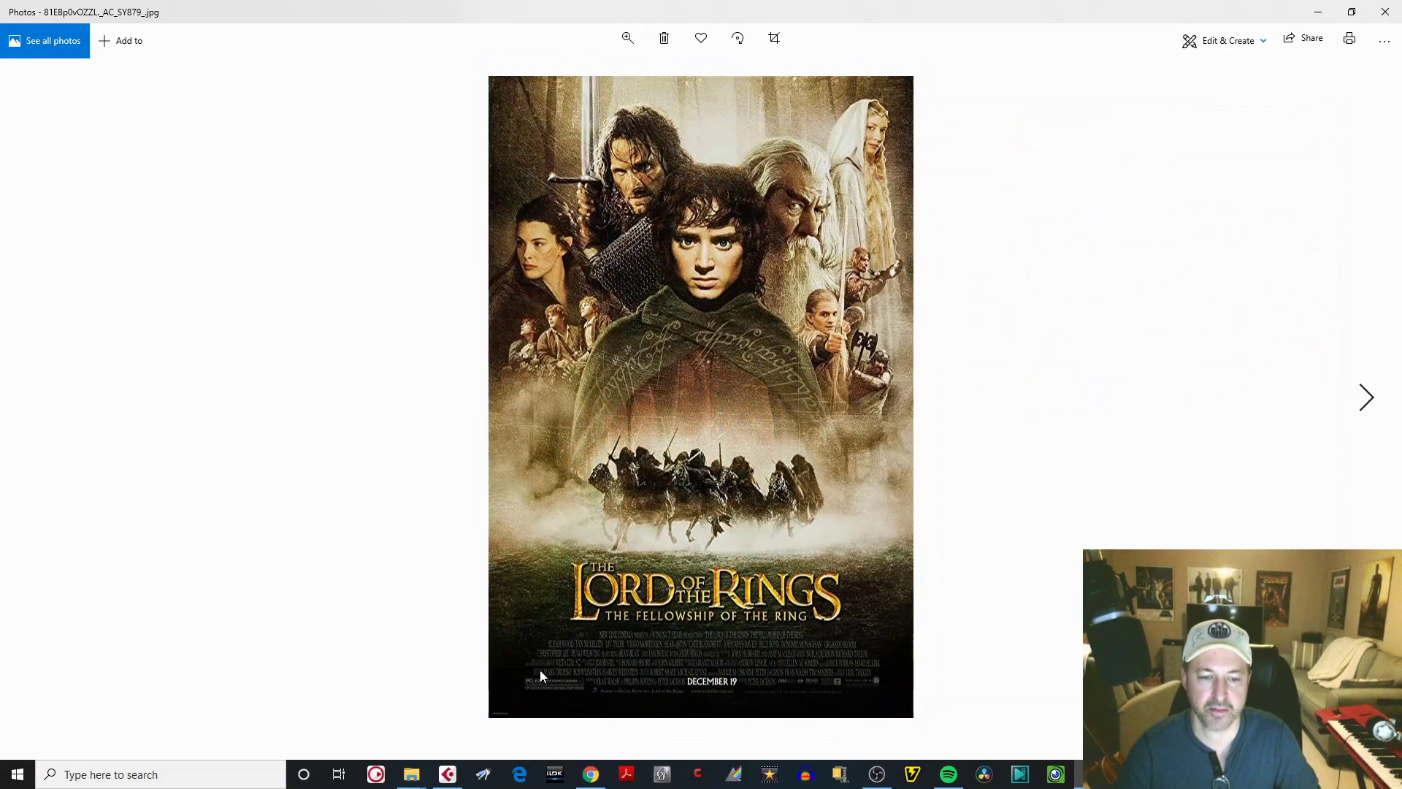
{"action": "left_click", "coordinate": [1386, 12]}
{"action": "left_click", "coordinate": [1253, 121]}
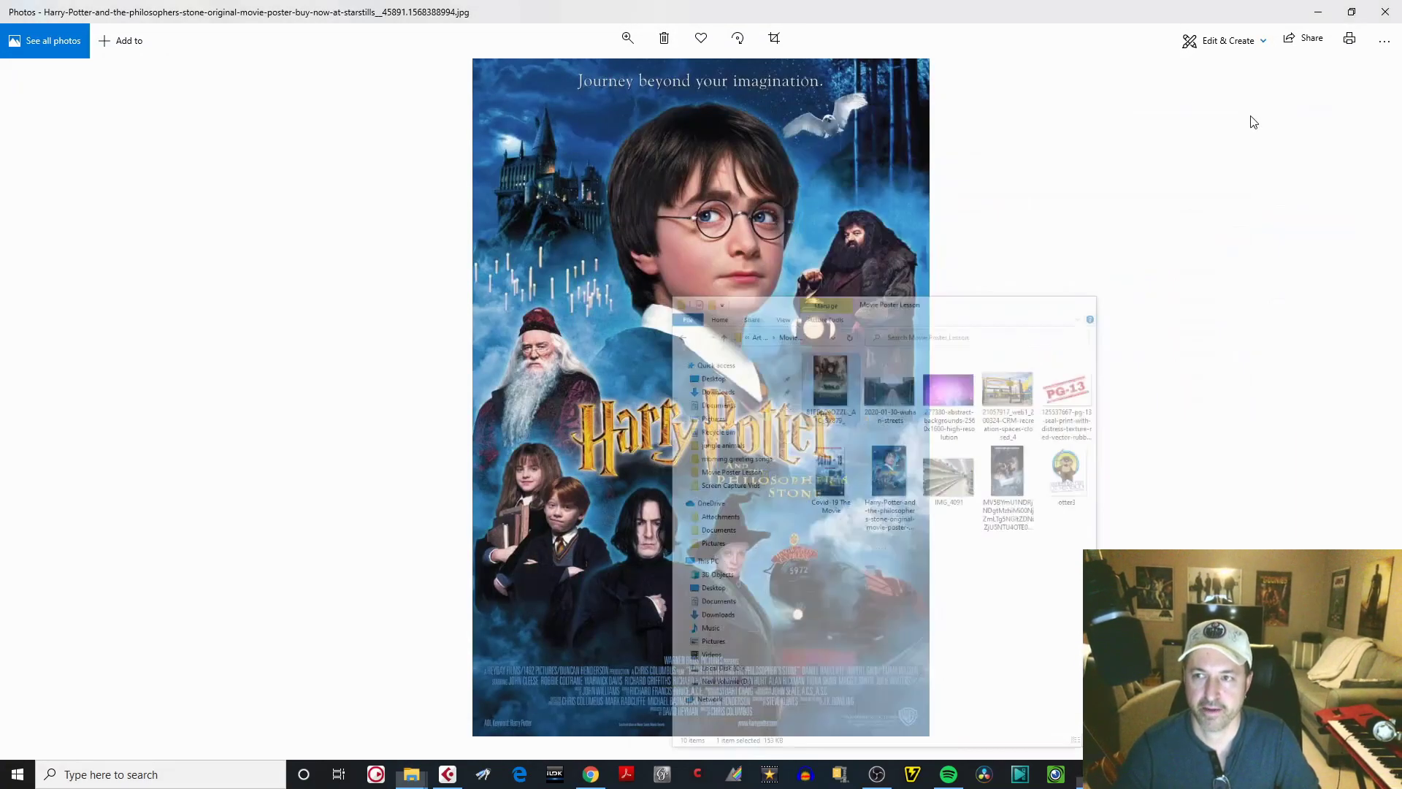
{"action": "left_click", "coordinate": [1318, 11]}
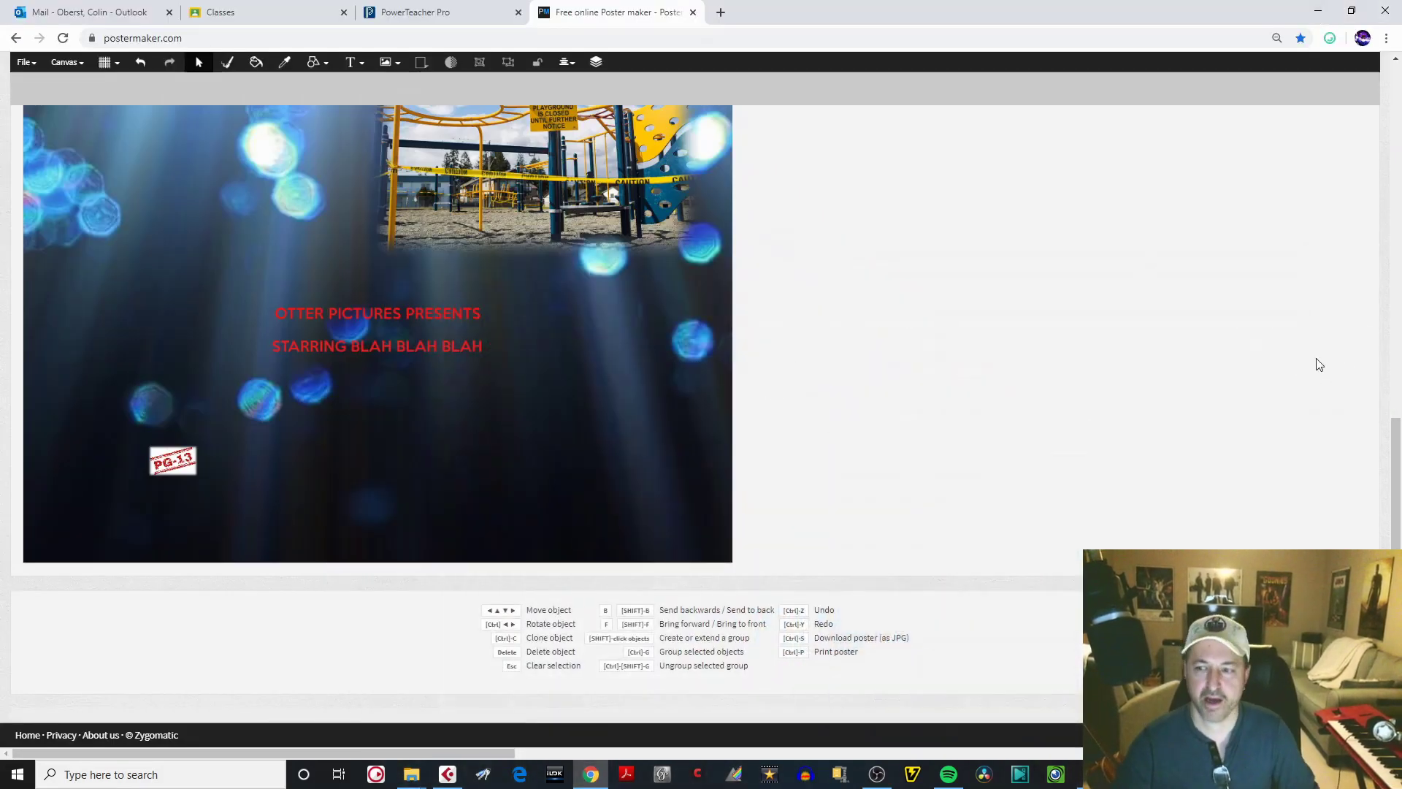
- Zoom the browser page out to 50% and examine the poster's overall layout from the tagline to the credits
{"action": "left_click_drag", "start_coordinate": [1391, 472], "coordinate": [1392, 388]}
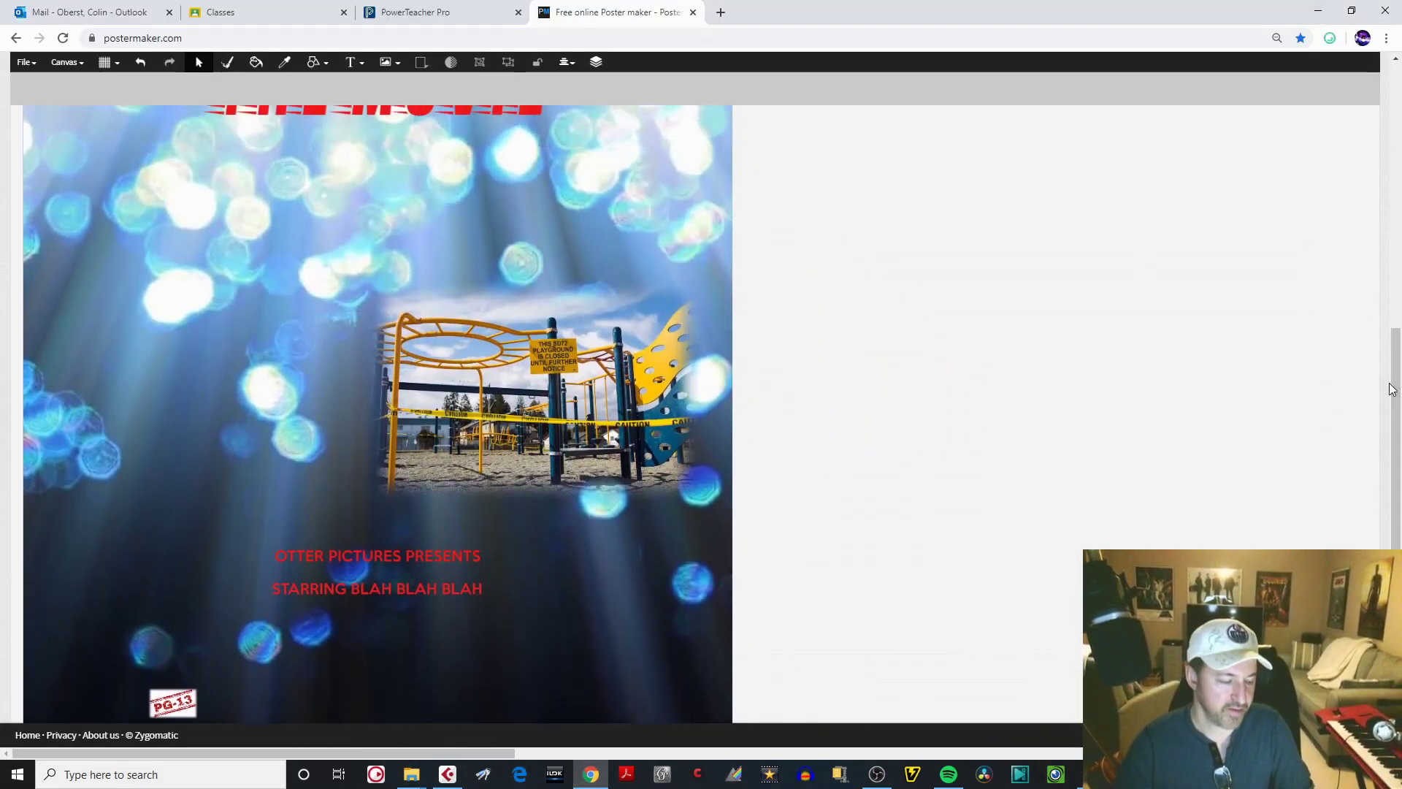
{"action": "left_click", "coordinate": [1386, 38]}
{"action": "left_click", "coordinate": [1290, 176]}
{"action": "left_click", "coordinate": [1290, 177]}
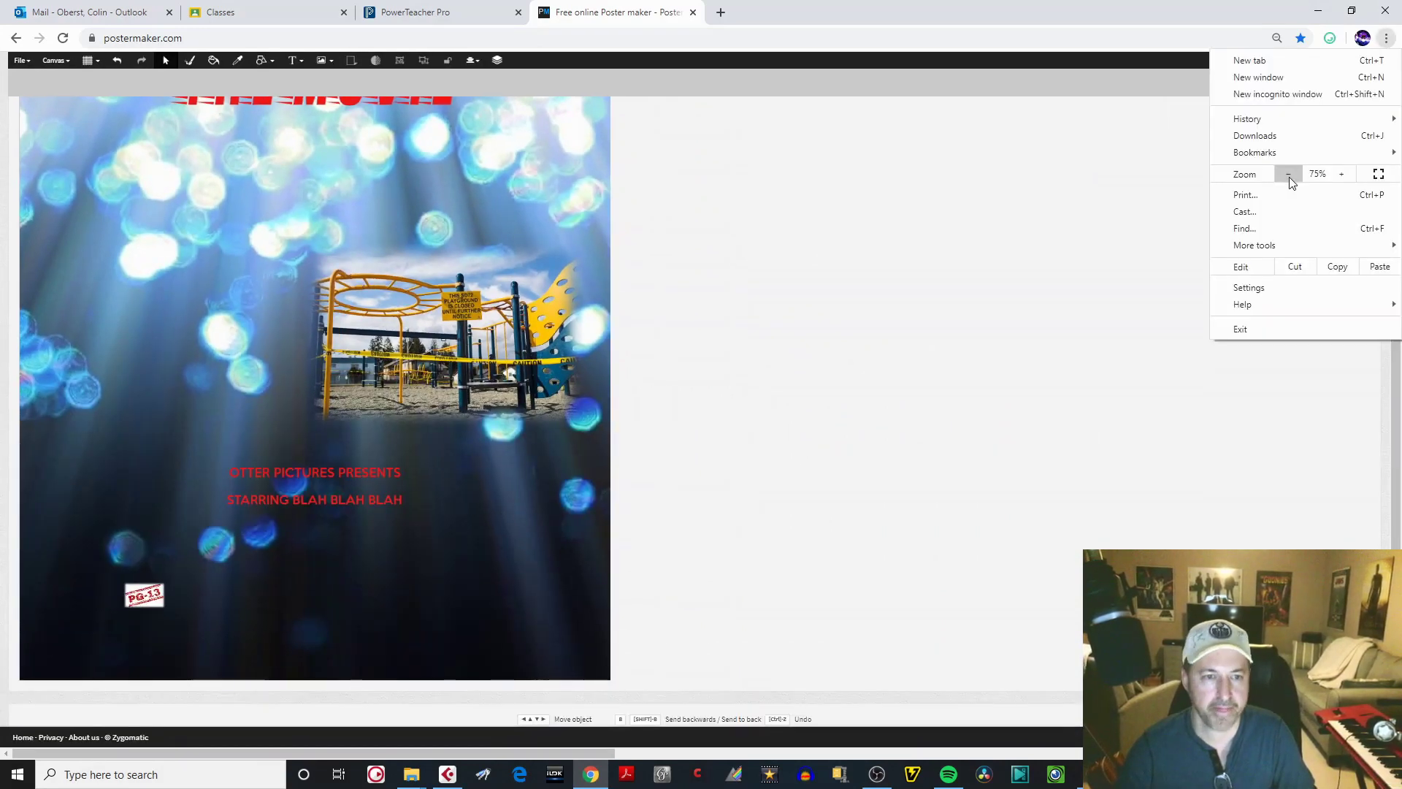
{"action": "left_click", "coordinate": [1290, 177]}
{"action": "left_click", "coordinate": [1290, 177]}
{"action": "left_click", "coordinate": [1314, 425]}
{"action": "left_click_drag", "start_coordinate": [1393, 382], "coordinate": [335, 204]}
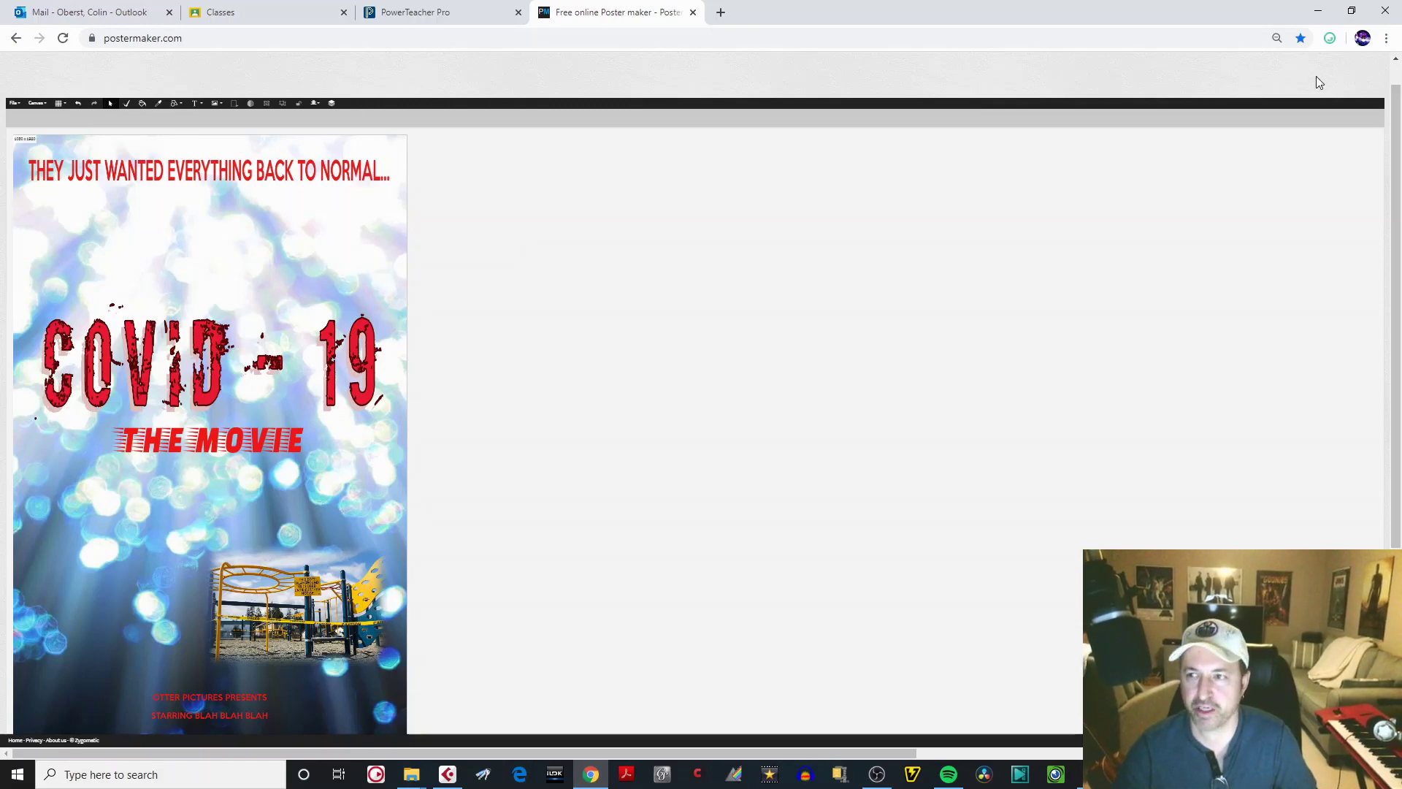
- Set the browser page zoom to 100%
{"action": "left_click", "coordinate": [1386, 40]}
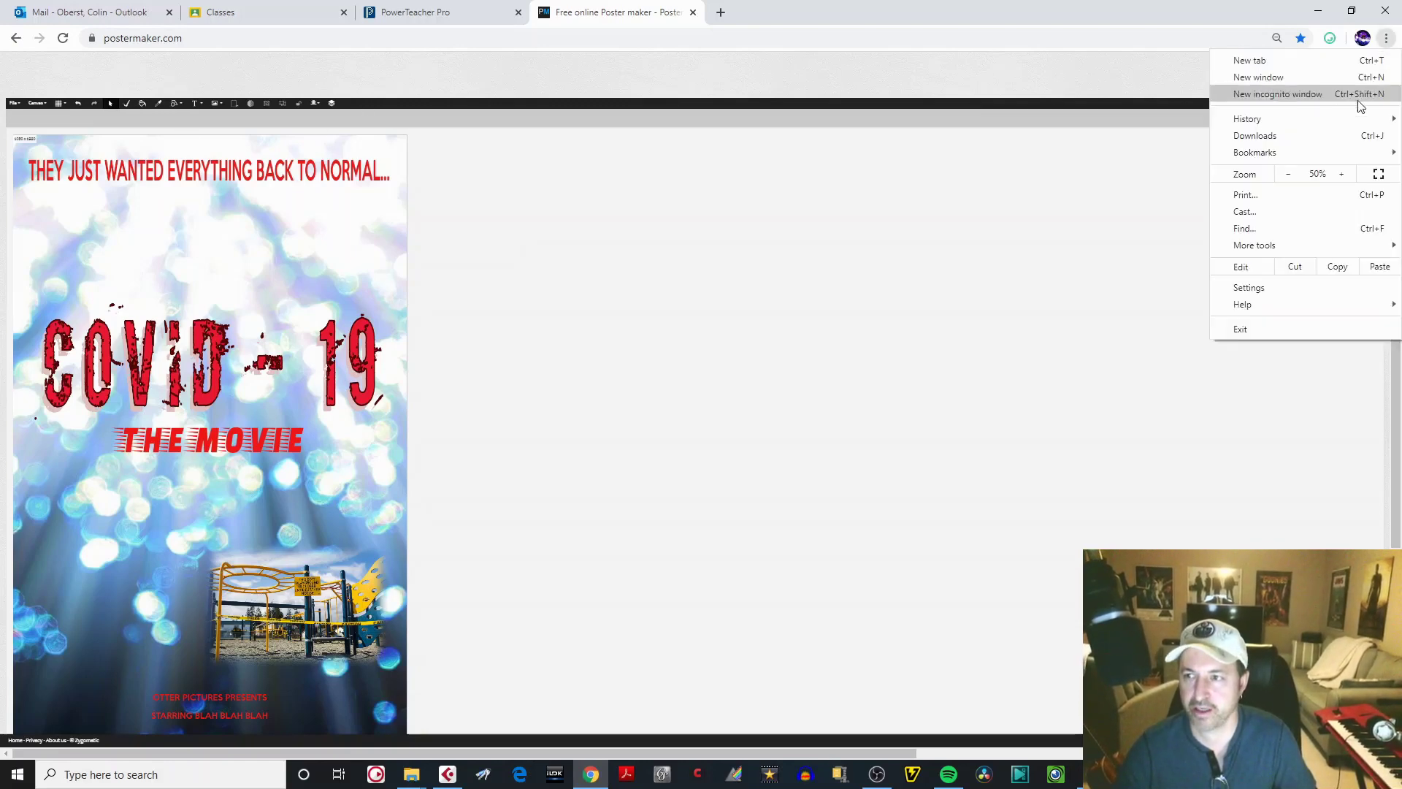
{"action": "left_click", "coordinate": [1342, 176]}
{"action": "left_click", "coordinate": [1342, 175]}
{"action": "left_click", "coordinate": [1342, 175]}
{"action": "left_click", "coordinate": [1342, 175]}
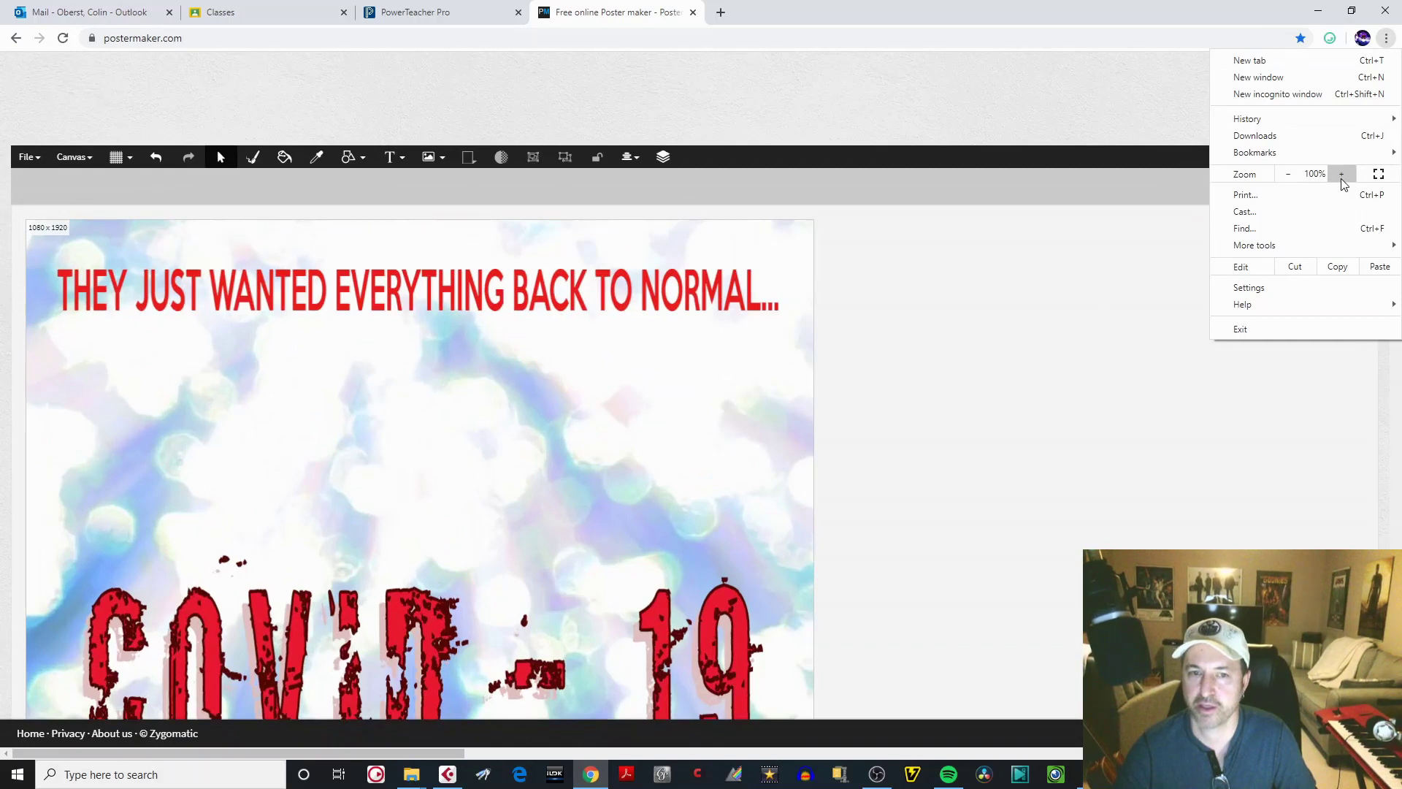
{"action": "left_click", "coordinate": [971, 364]}
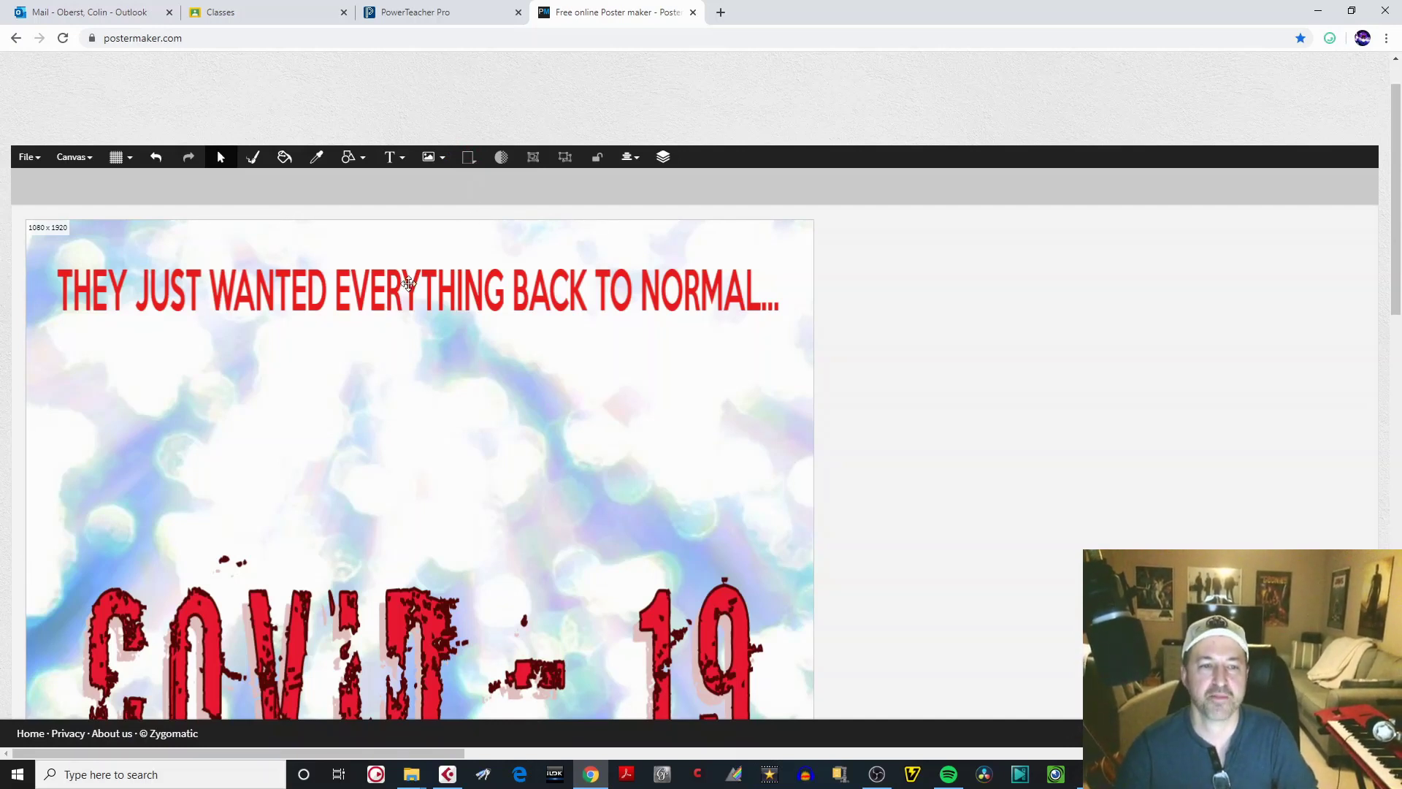
- Add a drop shadow to the tagline "THEY JUST WANTED EVERYTHING BACK TO NORMAL..." with a horizontal offset of -5
{"action": "left_click", "coordinate": [436, 296]}
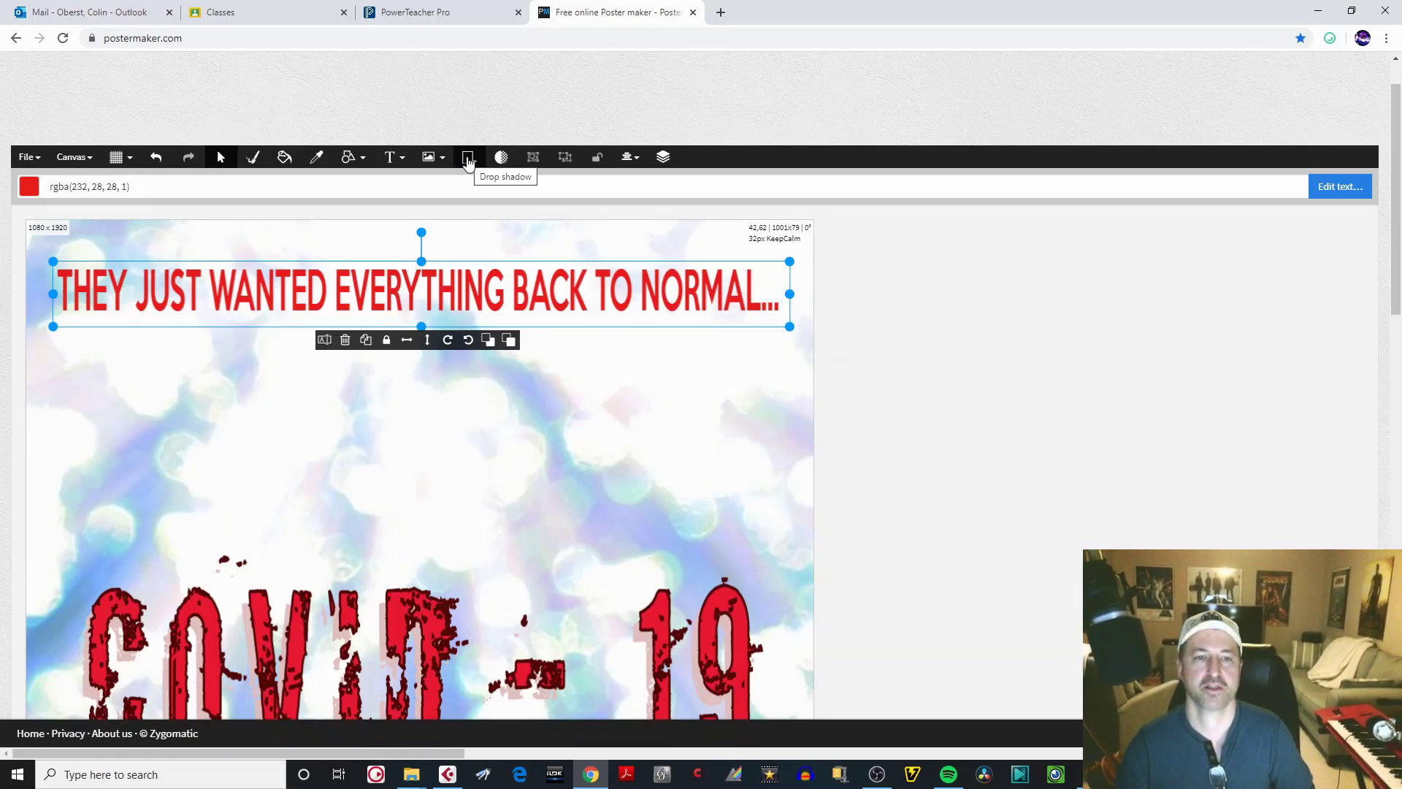
{"action": "left_click", "coordinate": [469, 158]}
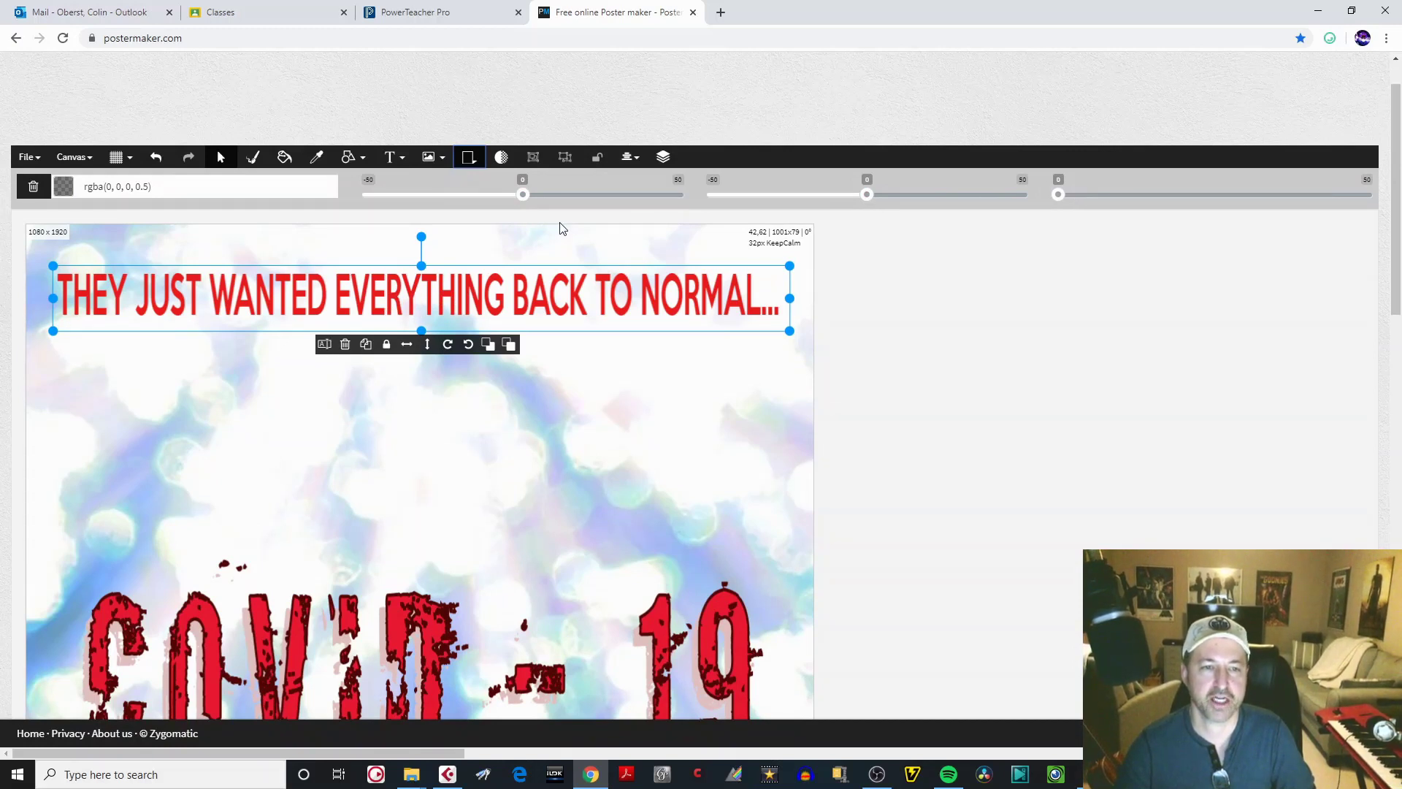
{"action": "mouse_move", "coordinate": [523, 195]}
{"action": "left_mouse_down"}
{"action": "mouse_move", "coordinate": [576, 196]}
{"action": "mouse_move", "coordinate": [477, 196]}
{"action": "mouse_move", "coordinate": [509, 206]}
{"action": "left_mouse_up"}
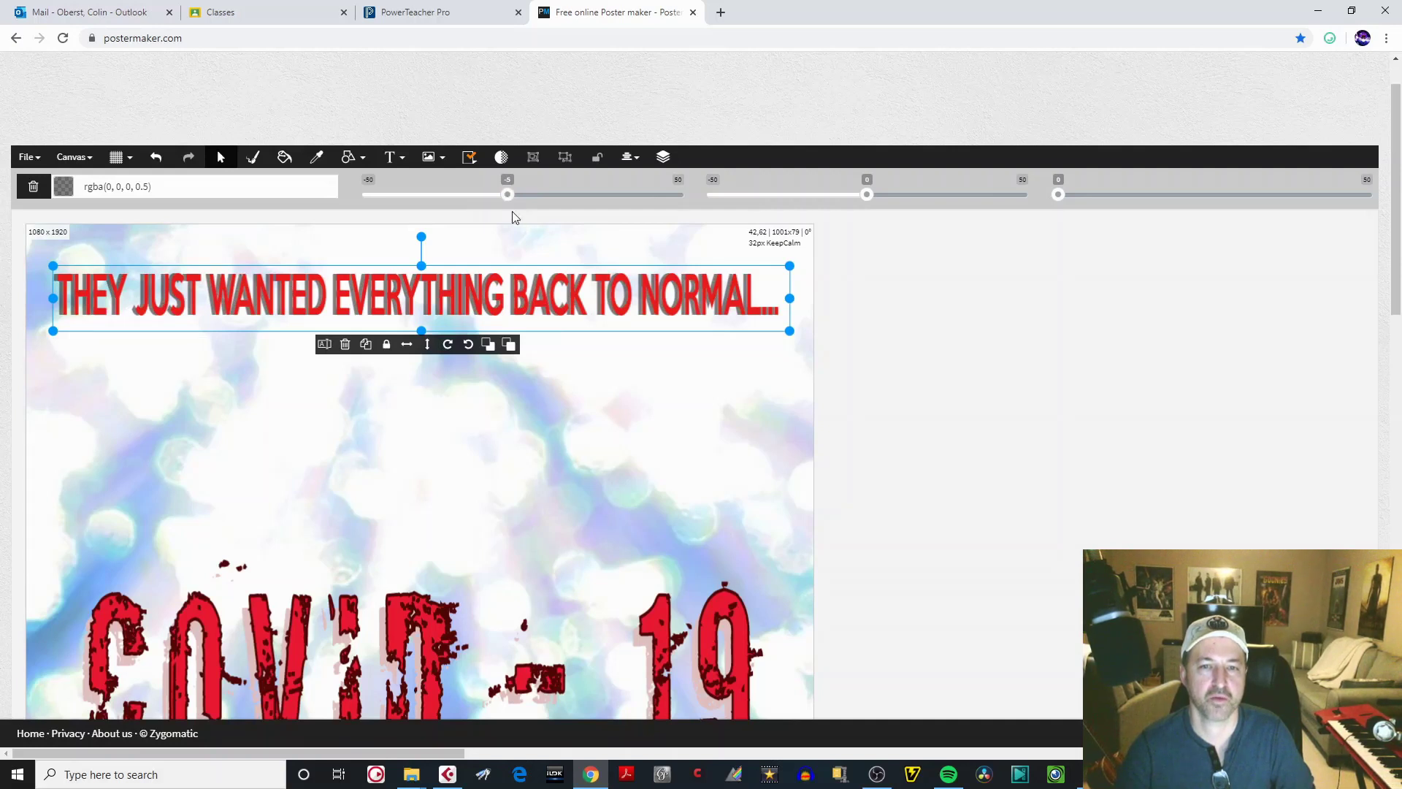
- Set the tagline shadow's vertical offset to 2, its blur to 1 and its color to rgba(112, 108, 140, 0.5)
{"action": "mouse_move", "coordinate": [867, 195]}
{"action": "left_mouse_down"}
{"action": "mouse_move", "coordinate": [882, 196]}
{"action": "mouse_move", "coordinate": [849, 197]}
{"action": "mouse_move", "coordinate": [875, 199]}
{"action": "left_mouse_up"}
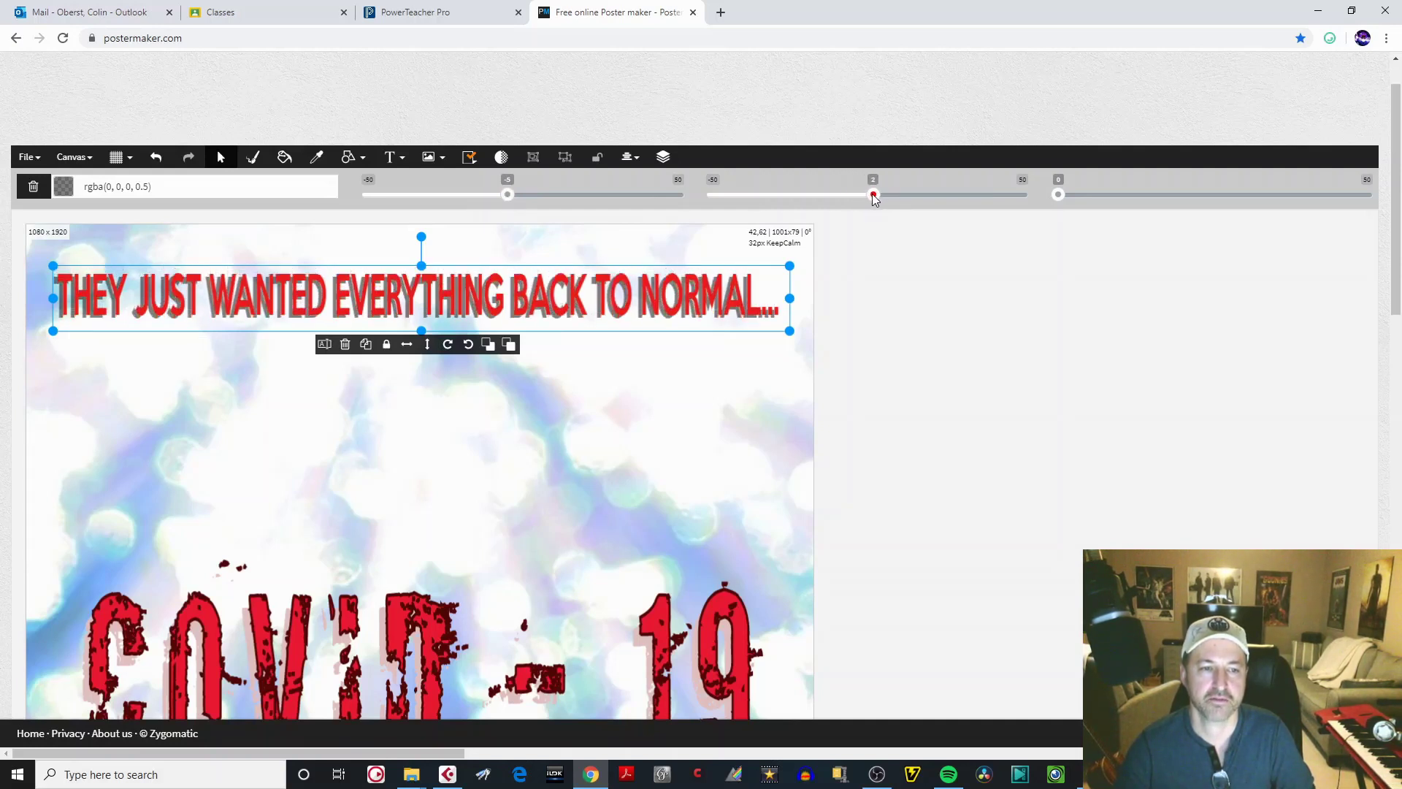
{"action": "left_click_drag", "start_coordinate": [1057, 195], "coordinate": [1064, 228]}
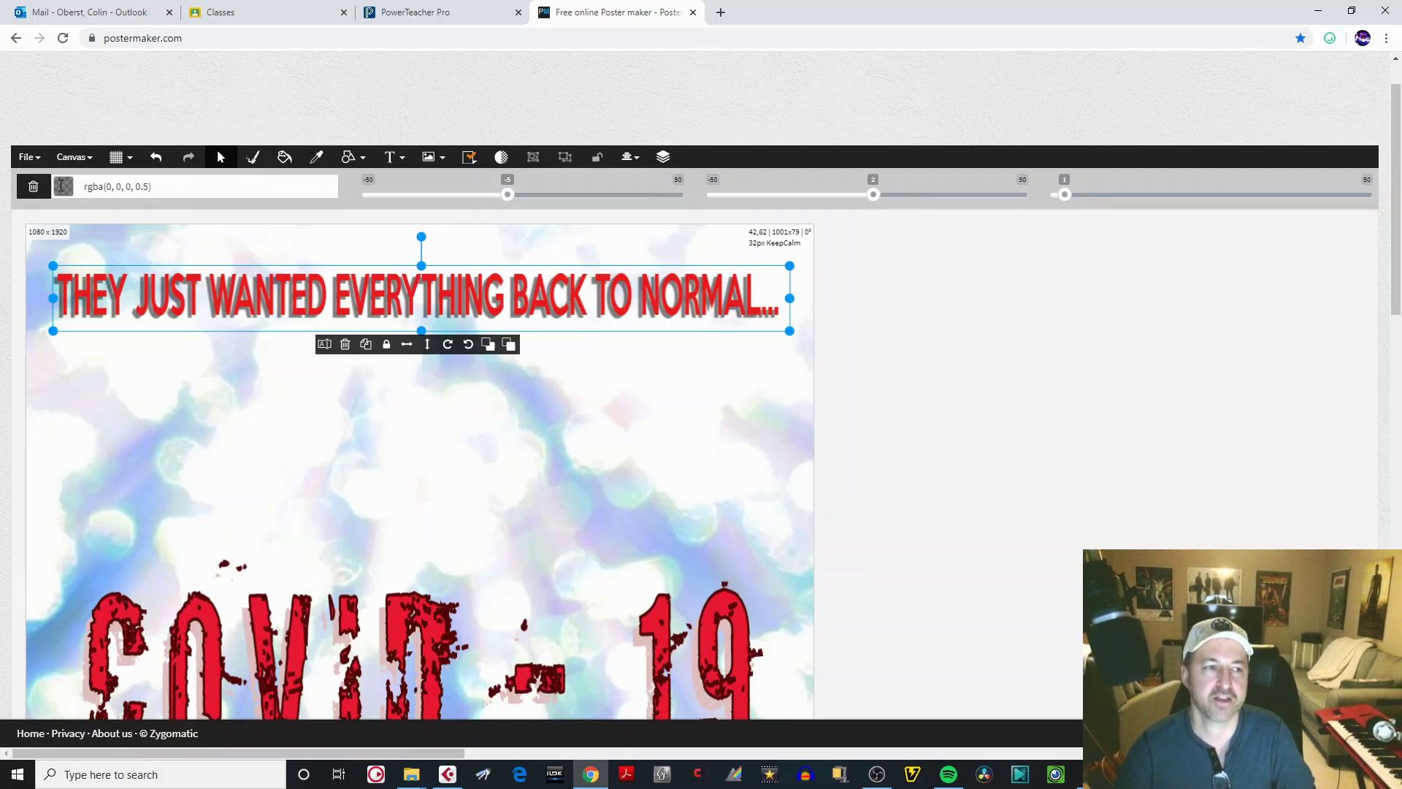
{"action": "left_click", "coordinate": [65, 188]}
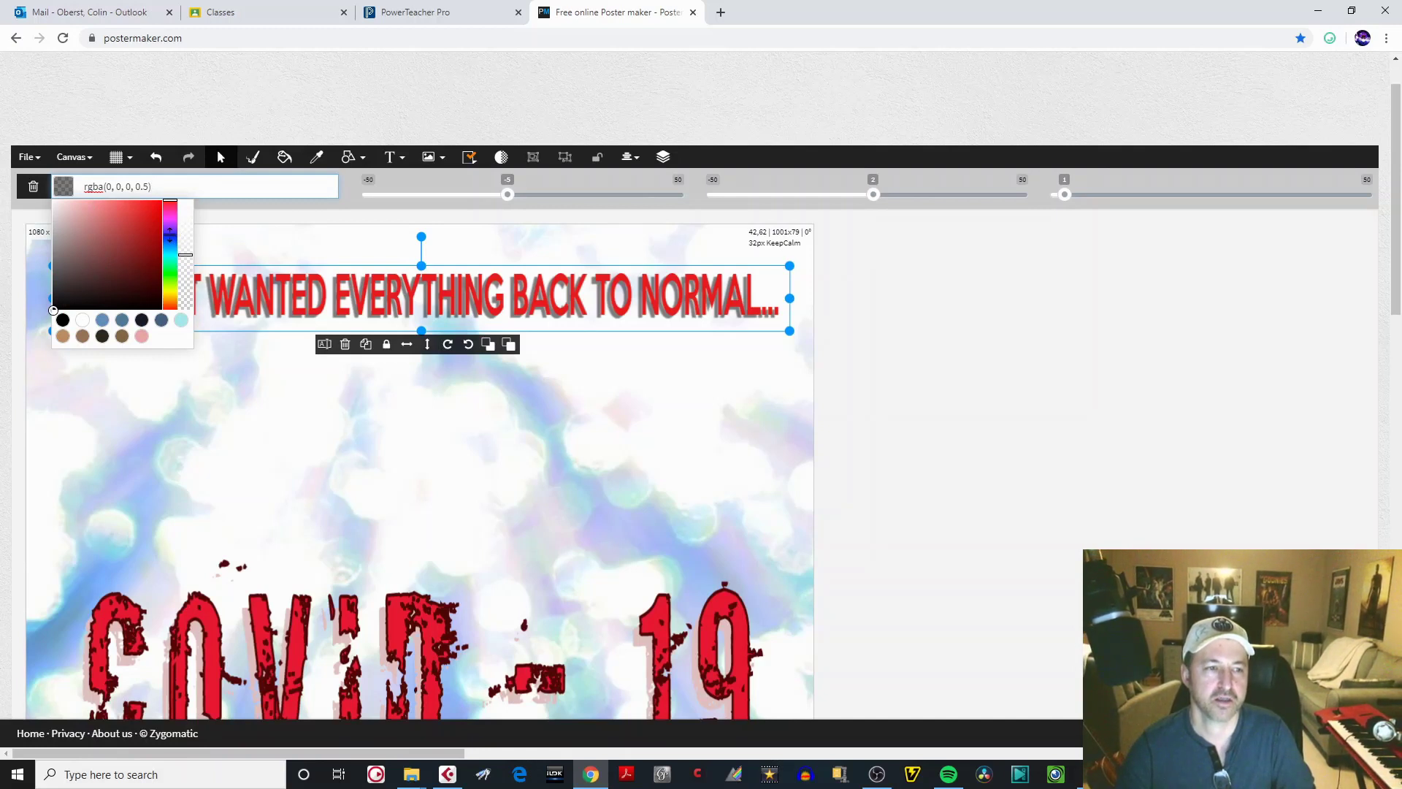
{"action": "left_click", "coordinate": [169, 235]}
{"action": "left_click", "coordinate": [134, 230]}
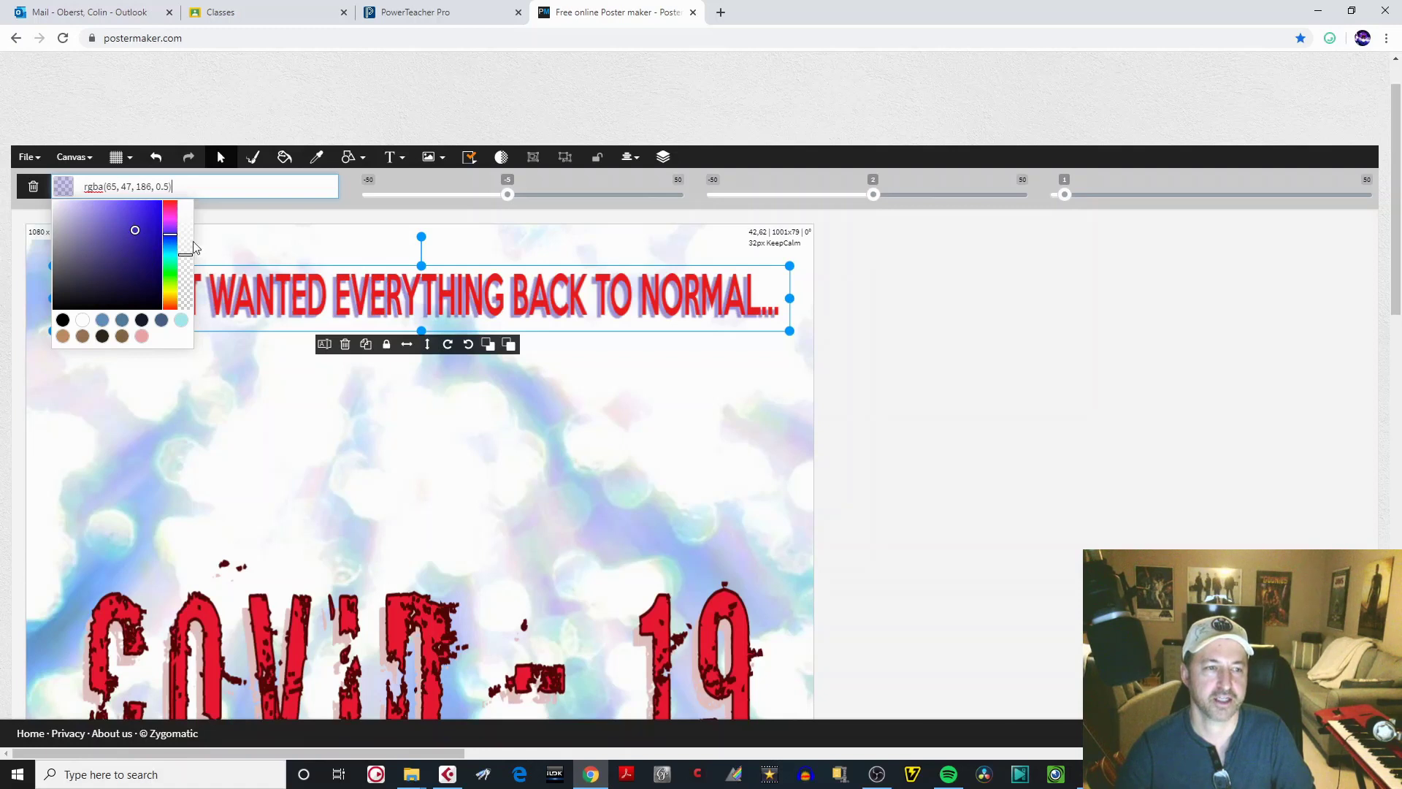
{"action": "left_click", "coordinate": [78, 249]}
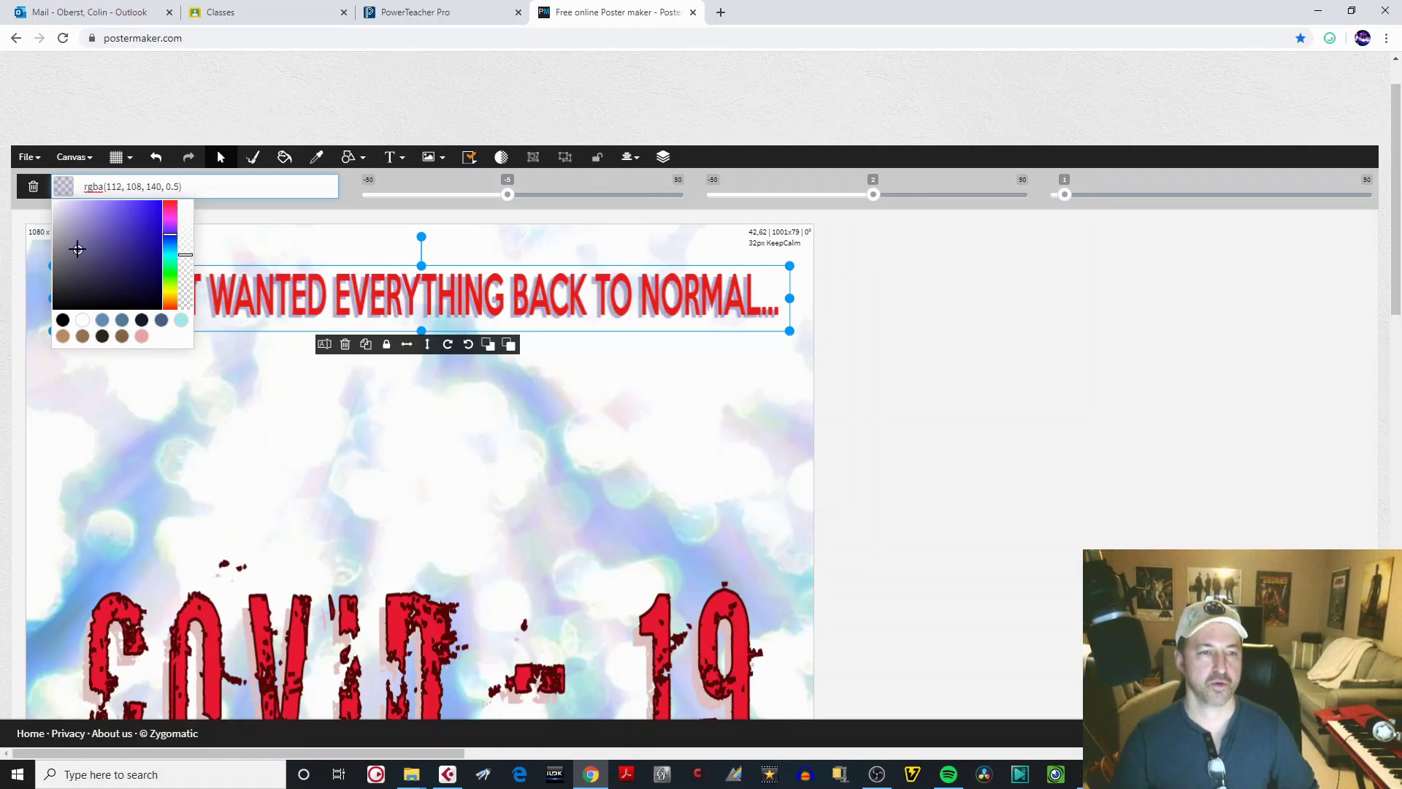
{"action": "left_click", "coordinate": [269, 232]}
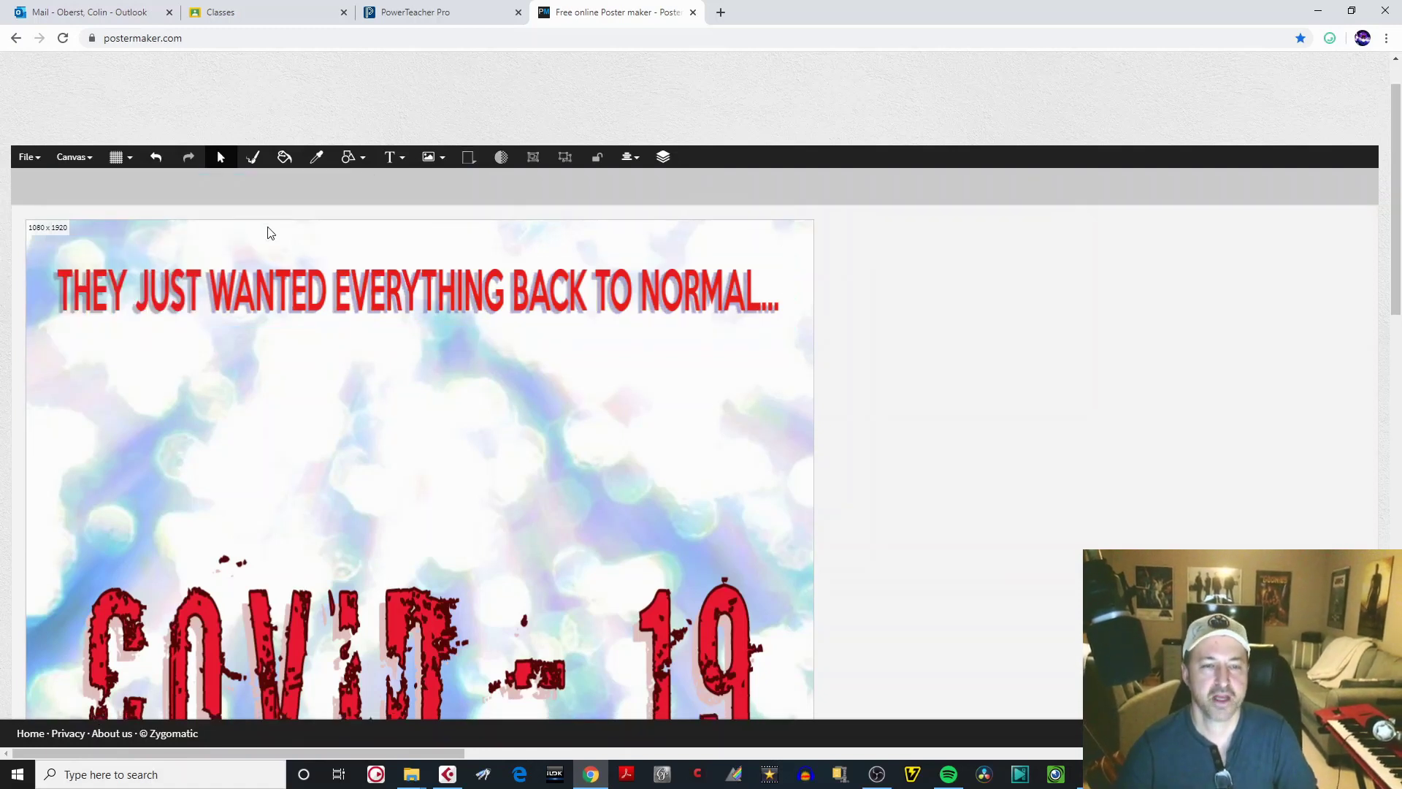
- Zoom the browser page out to 33% and examine the whole poster with the tagline's new shadow
{"action": "left_click", "coordinate": [1388, 39]}
{"action": "left_click", "coordinate": [1288, 174]}
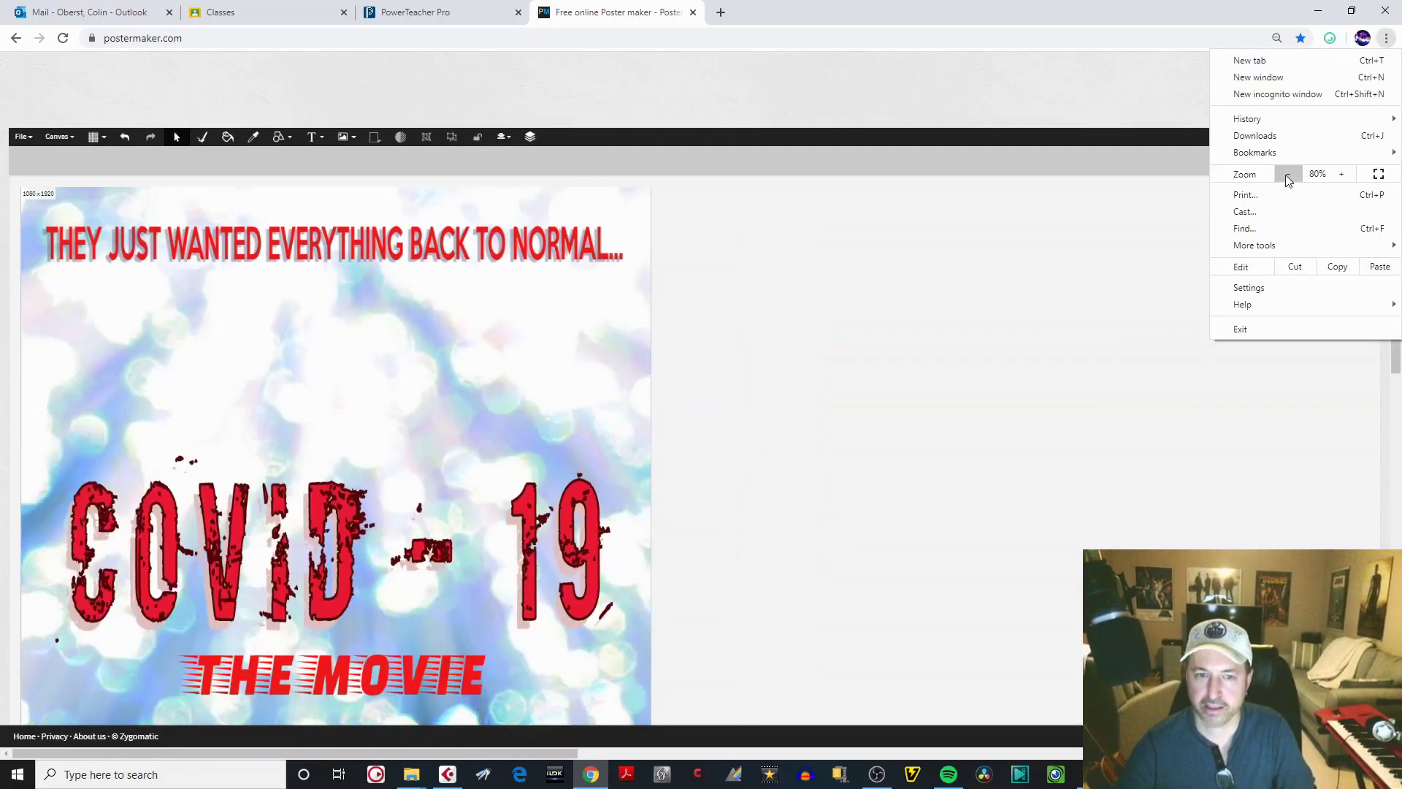
{"action": "left_click", "coordinate": [1288, 174]}
{"action": "left_click", "coordinate": [1287, 174]}
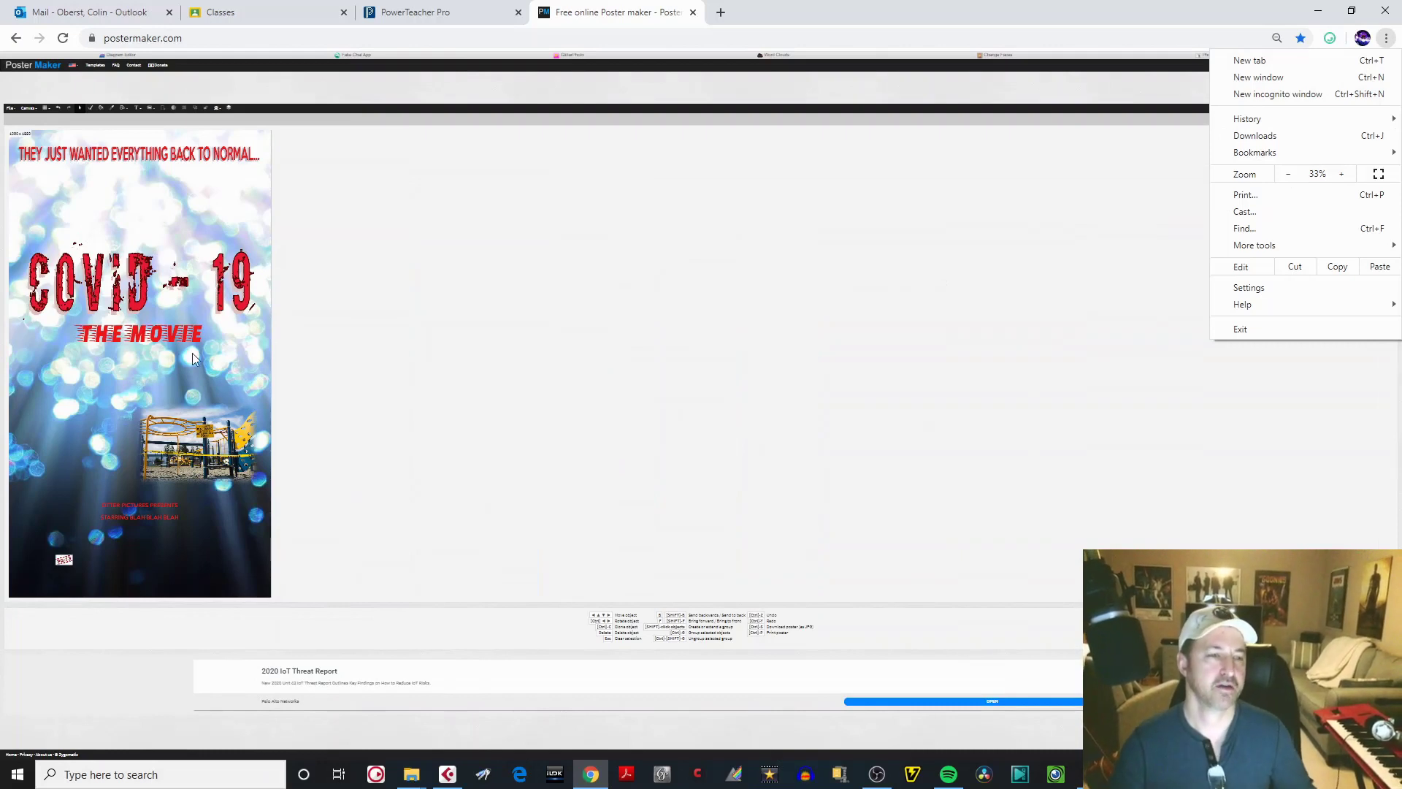
{"action": "left_click", "coordinate": [1099, 205]}
- Return the browser page zoom to 100%
{"action": "left_click", "coordinate": [1388, 39]}
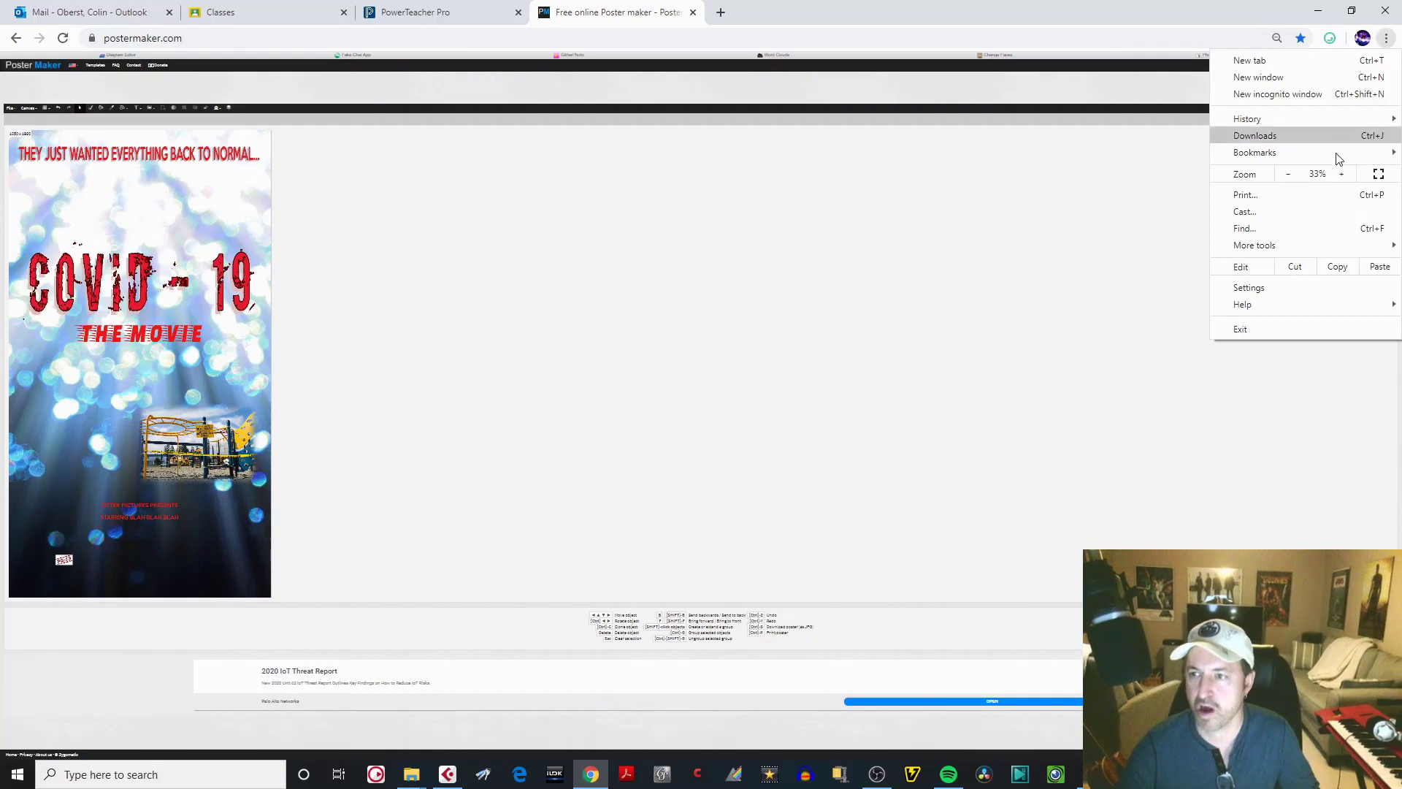
{"action": "left_click", "coordinate": [1343, 174]}
{"action": "left_click", "coordinate": [1342, 174]}
{"action": "left_click", "coordinate": [1342, 174]}
{"action": "left_click", "coordinate": [1342, 174]}
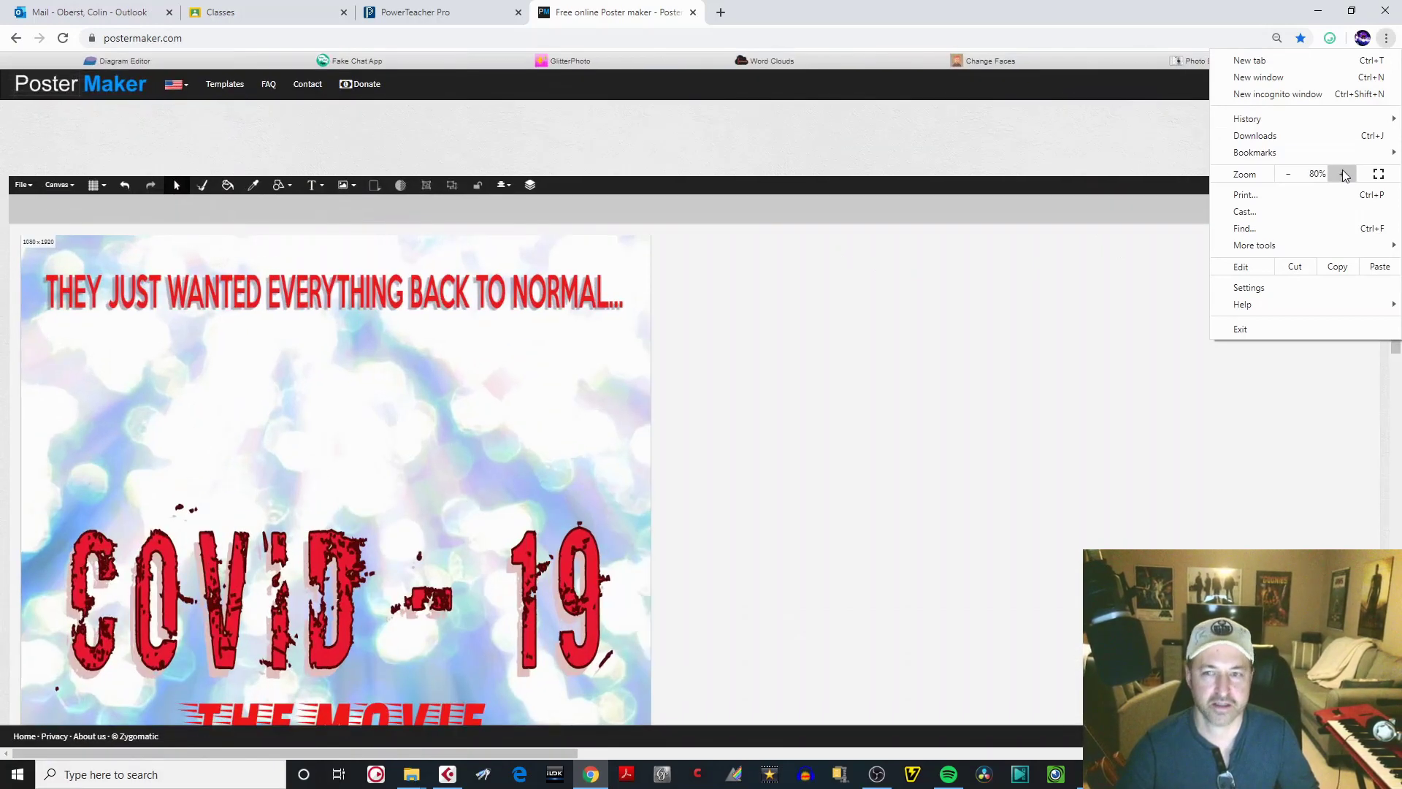
{"action": "left_click", "coordinate": [1342, 174]}
{"action": "left_click", "coordinate": [1343, 174]}
{"action": "left_click", "coordinate": [1039, 334]}
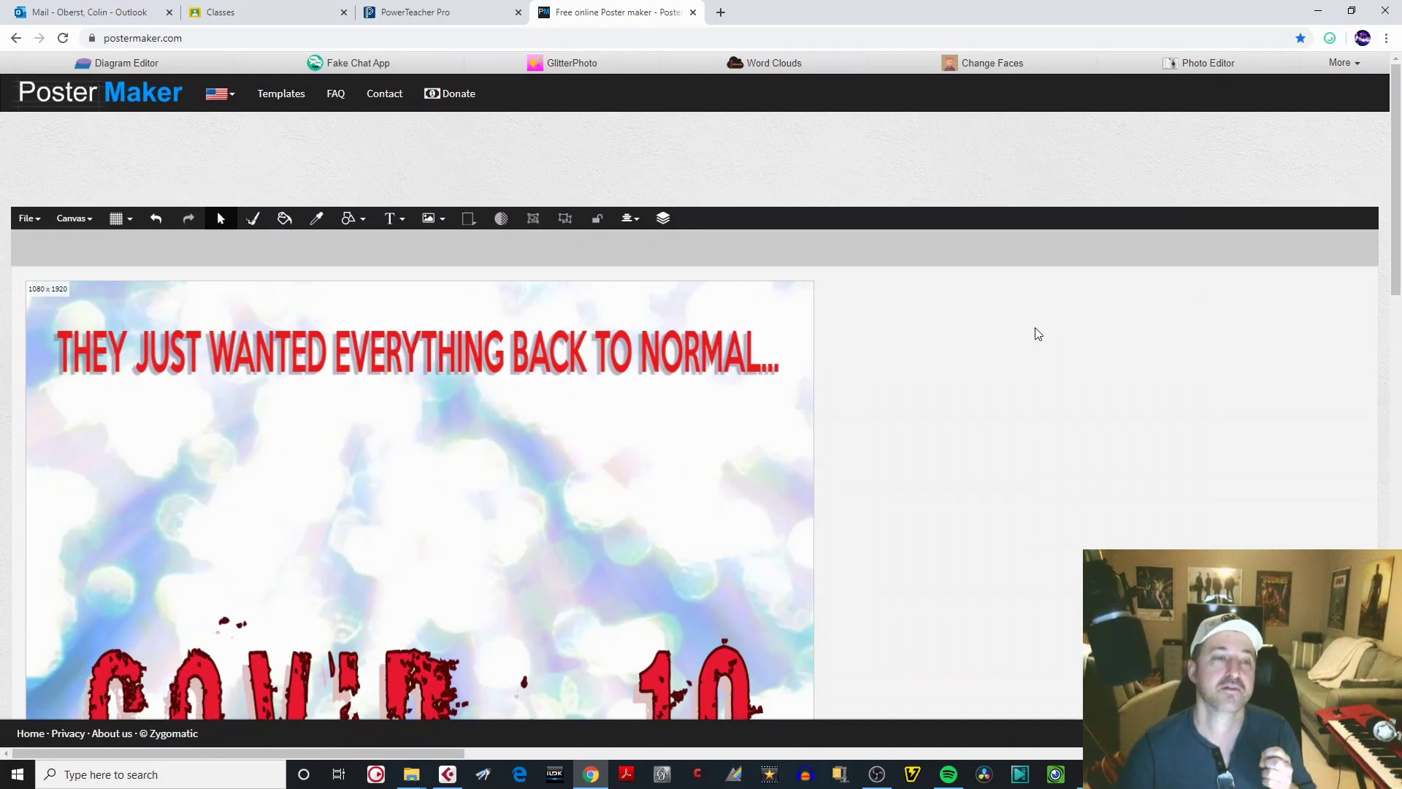
- Generate the high-resolution version of the poster and name it "MOVIE POSTER PRACTICE"
{"action": "left_click", "coordinate": [43, 221]}
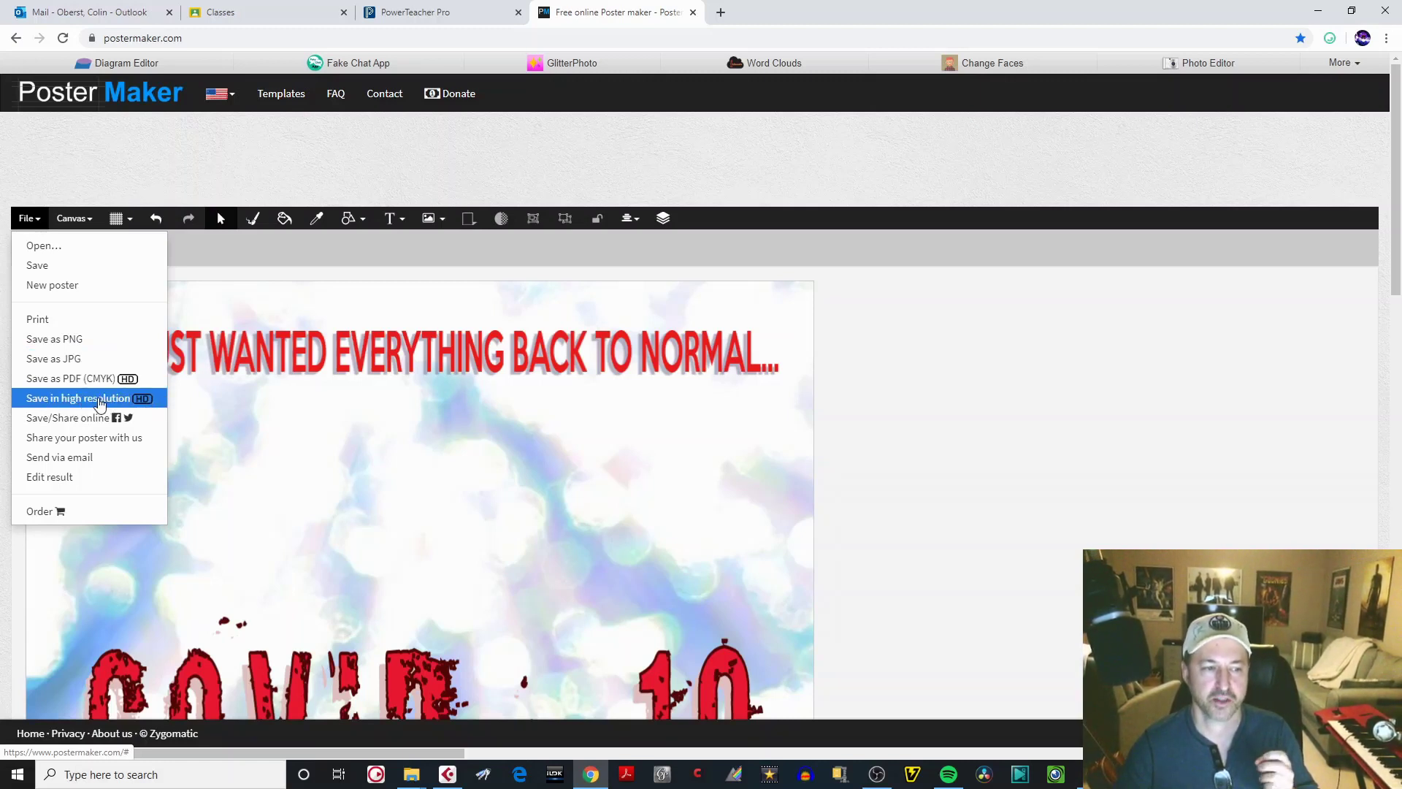
{"action": "left_click", "coordinate": [100, 402]}
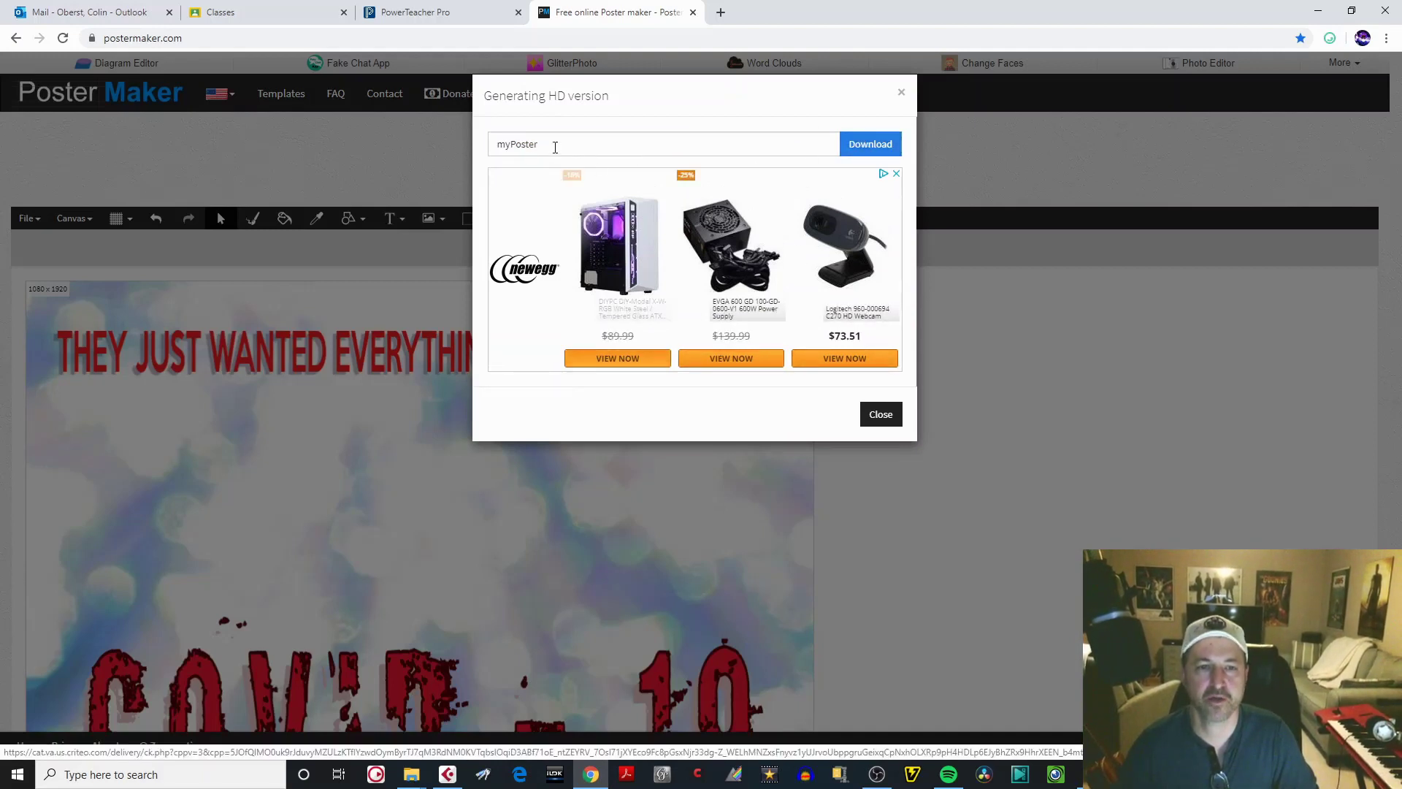
{"action": "left_click_drag", "start_coordinate": [554, 143], "coordinate": [475, 147]}
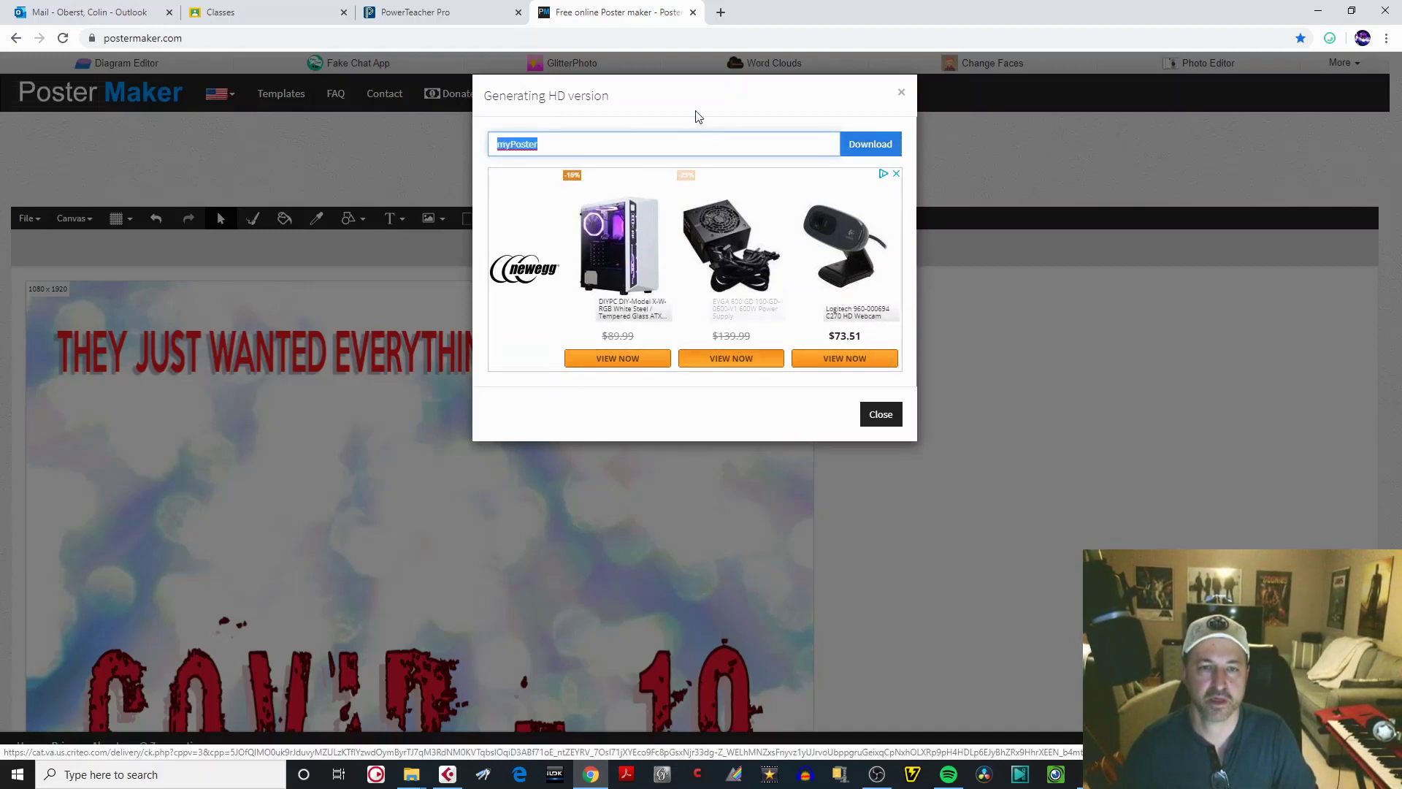
{"action": "type", "text": "MO"}
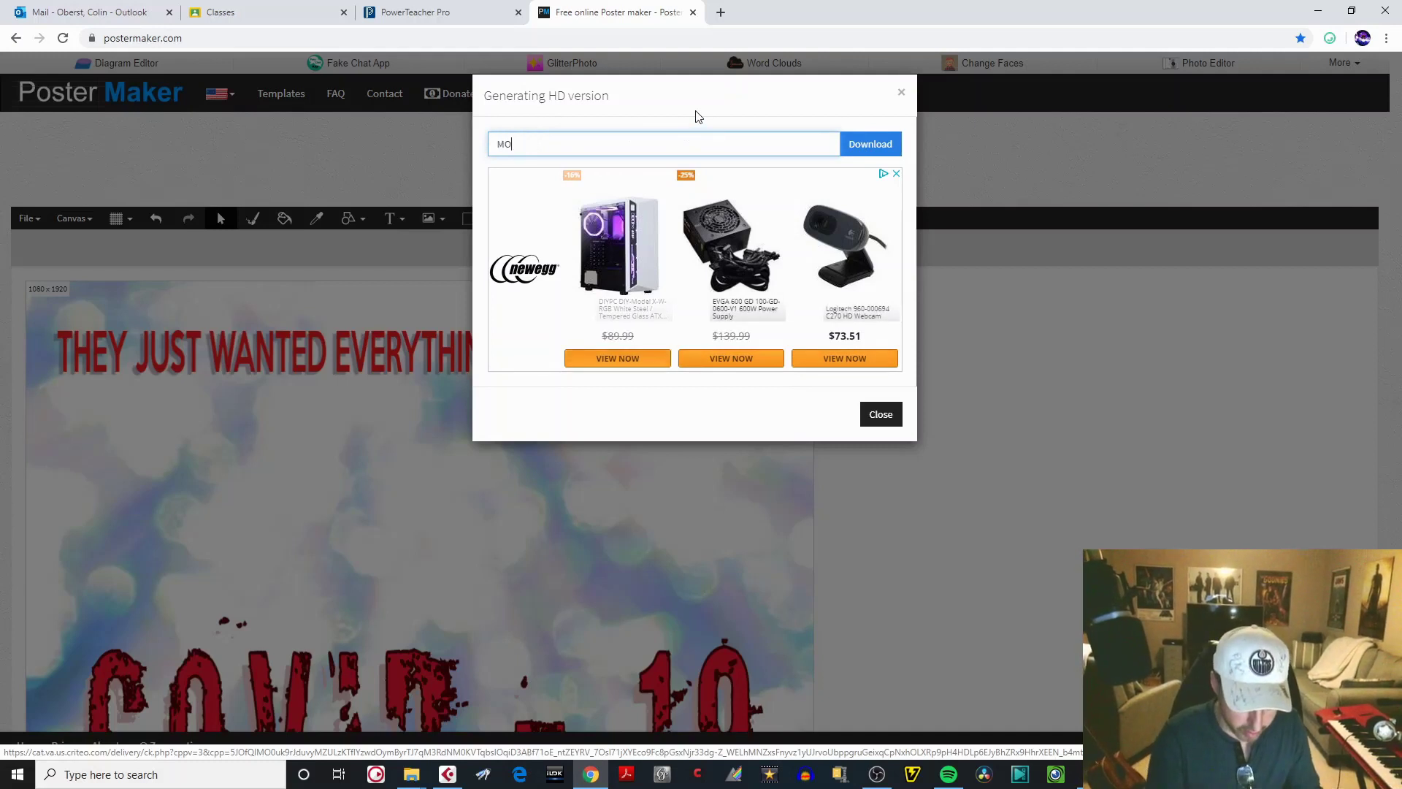
{"action": "type", "text": "VIE POSTER"}
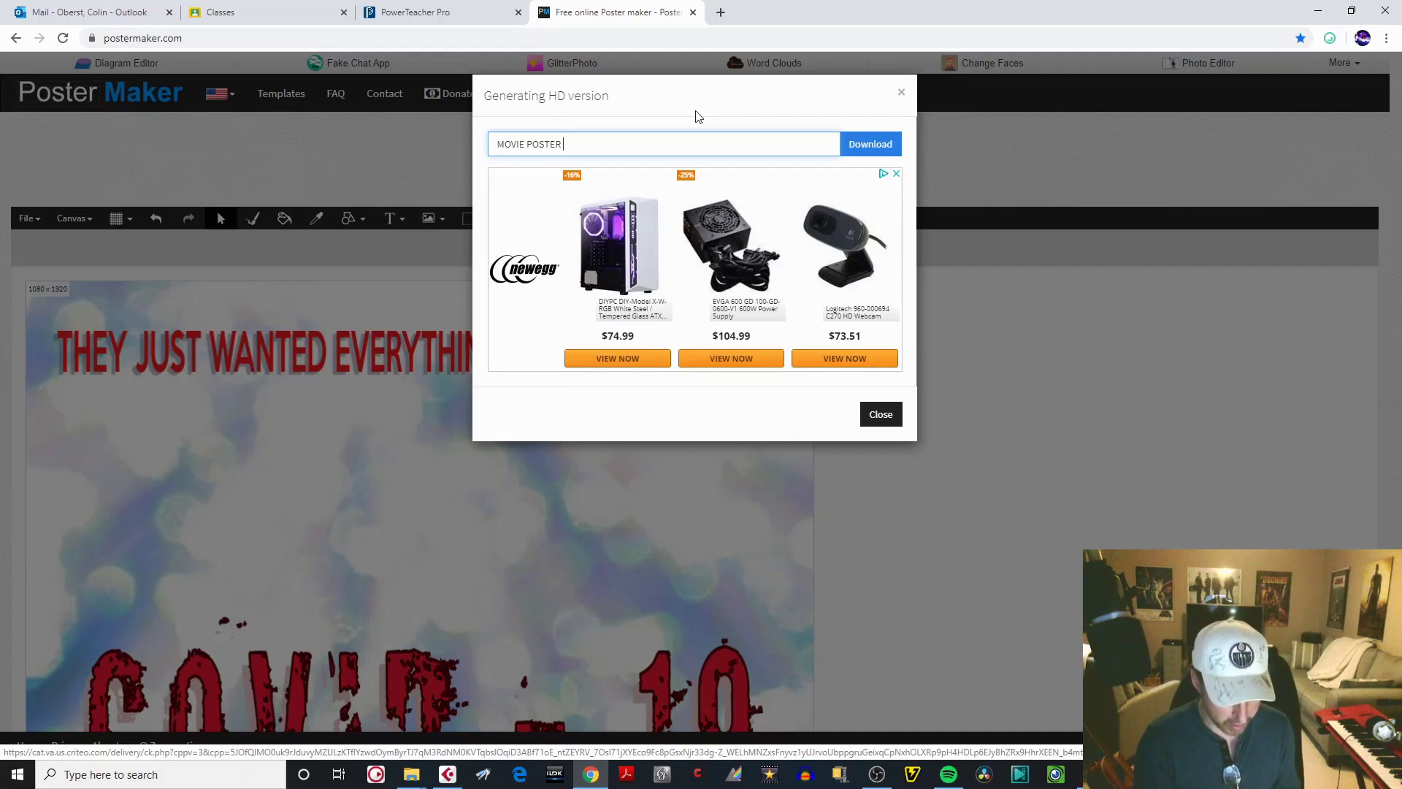
{"action": "type", "text": "PRACTICE"}
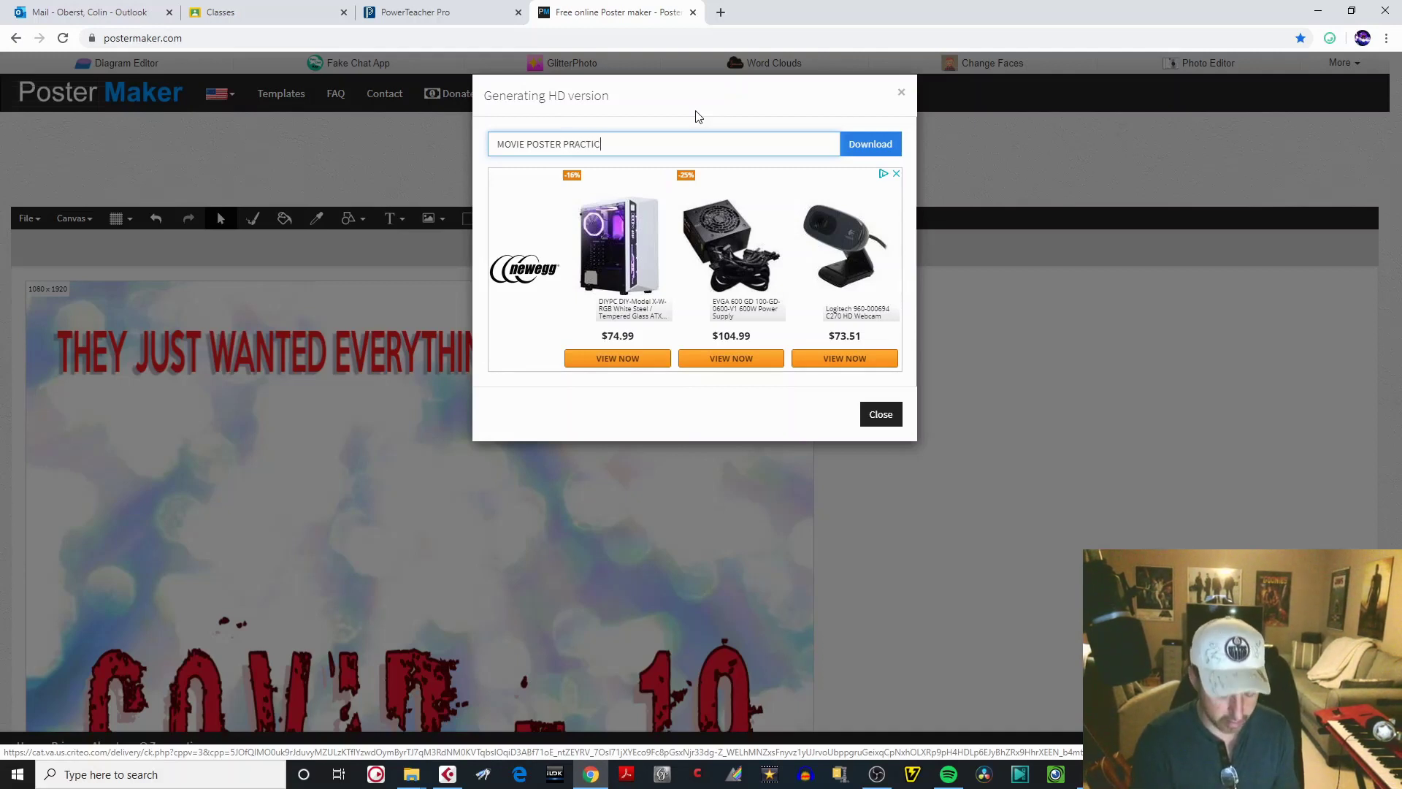
- Download the high-resolution poster as a PNG image into the Movie Poster Lesson folder
{"action": "left_click", "coordinate": [866, 146]}
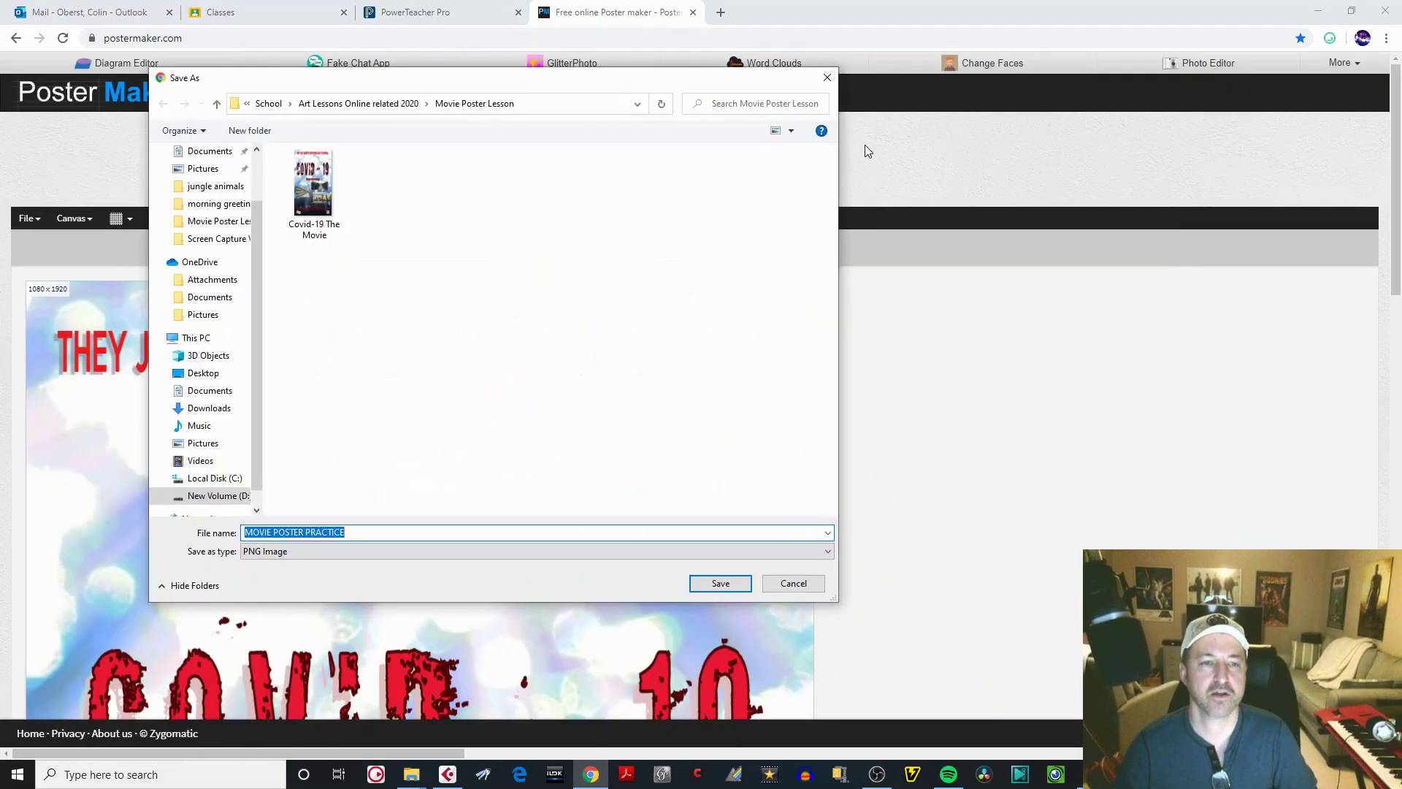
{"action": "left_click_drag", "start_coordinate": [502, 94], "coordinate": [570, 93]}
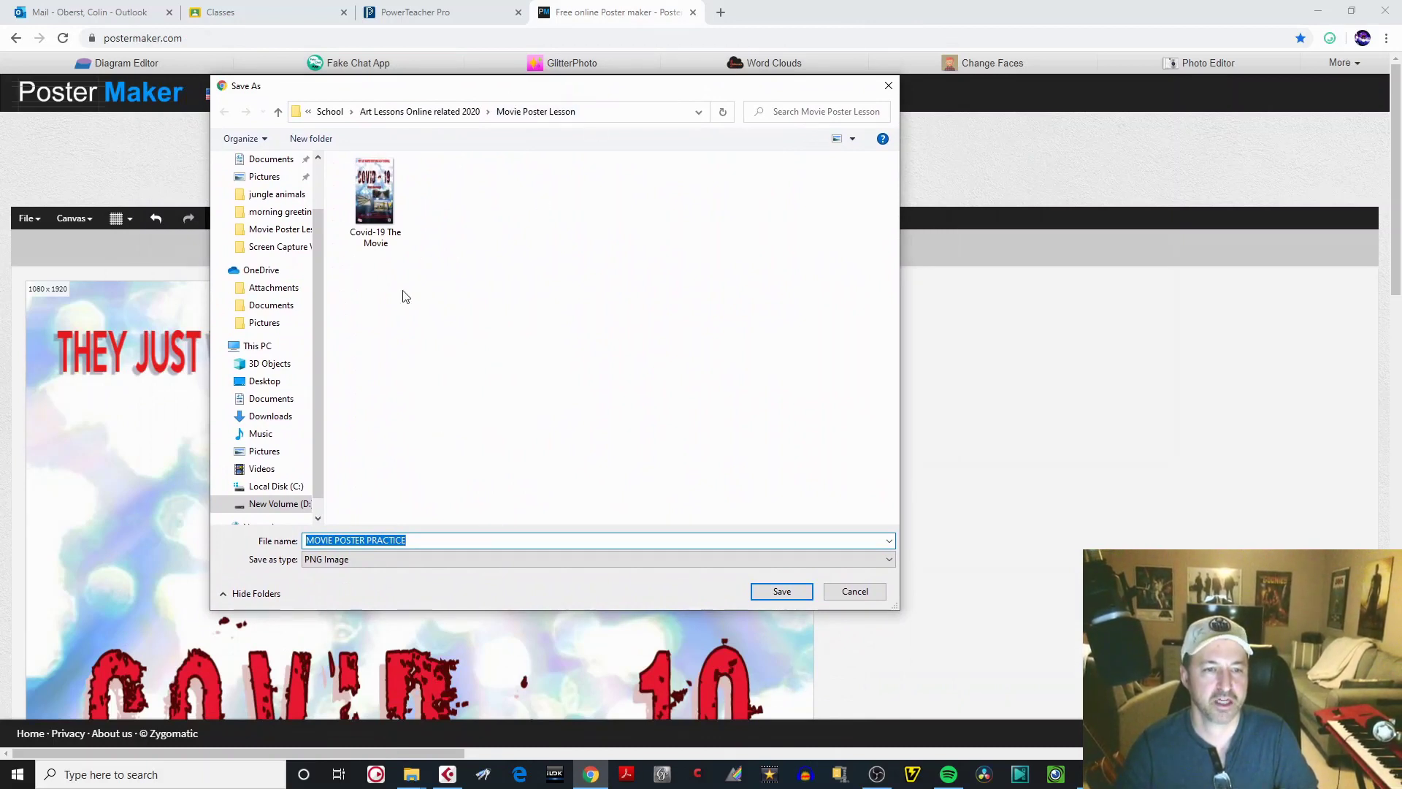
{"action": "left_click", "coordinate": [788, 595]}
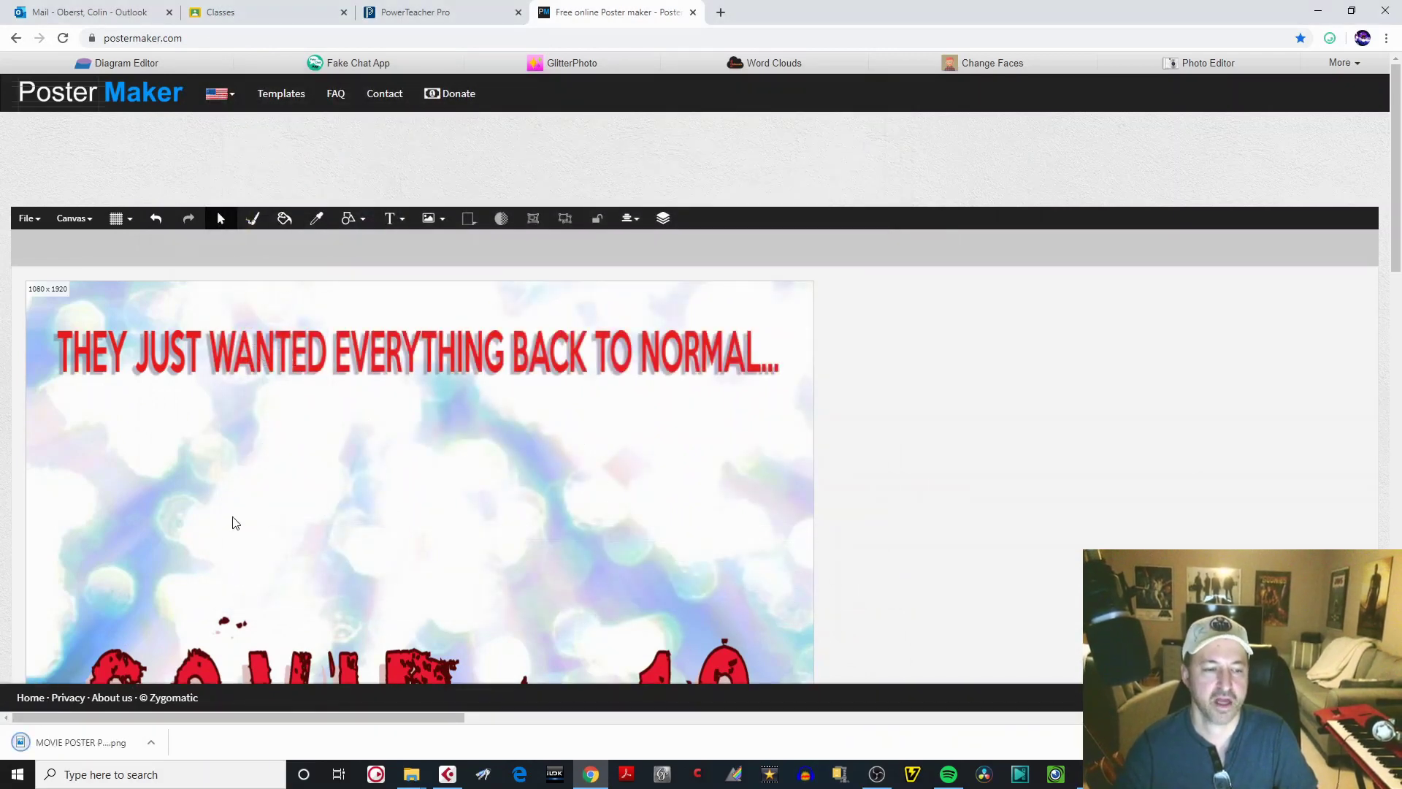
- Open the downloaded MOVIE POSTER PRACTICE.png to check the finished poster, and close it and minimize the browser
{"action": "left_click", "coordinate": [152, 744]}
{"action": "left_click", "coordinate": [175, 649]}
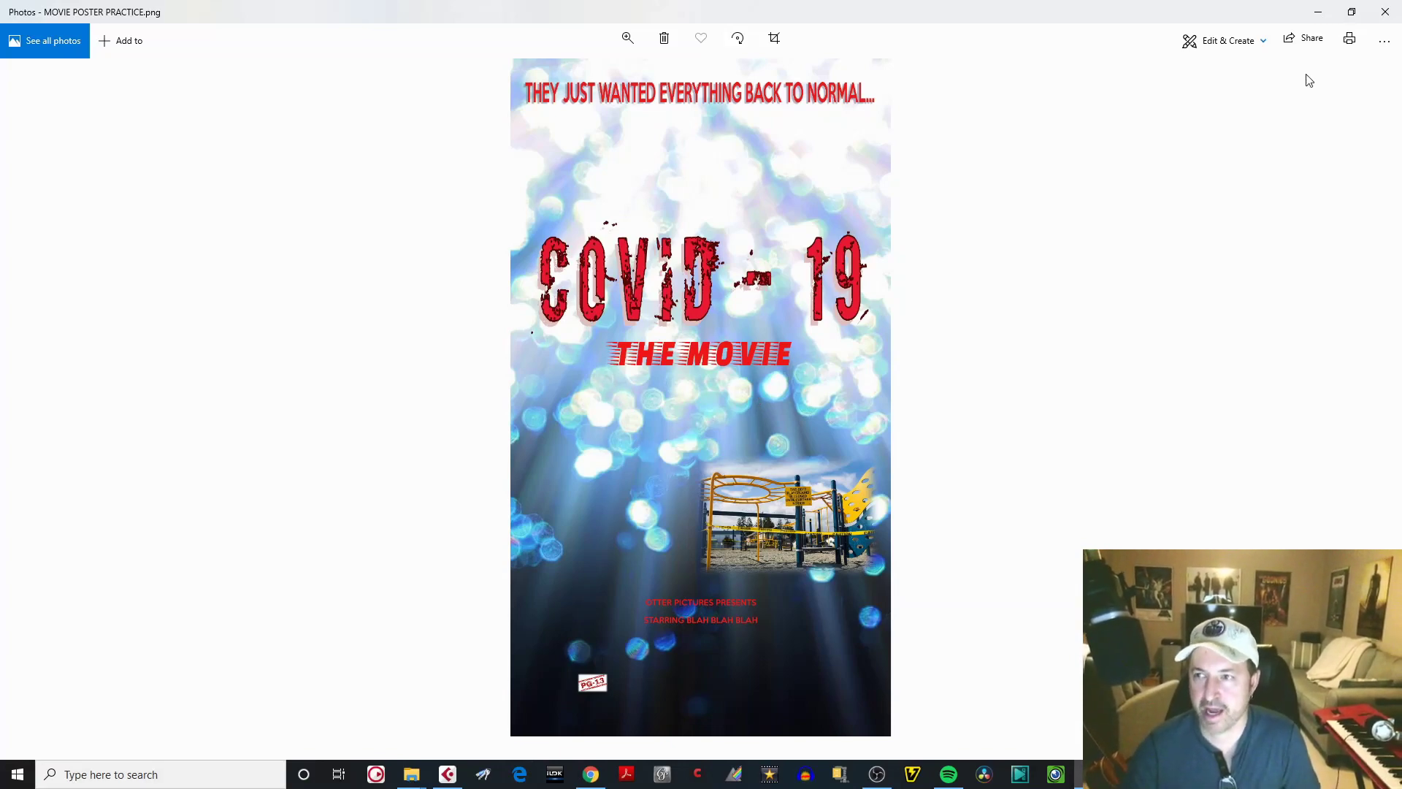
{"action": "left_click", "coordinate": [1387, 16]}
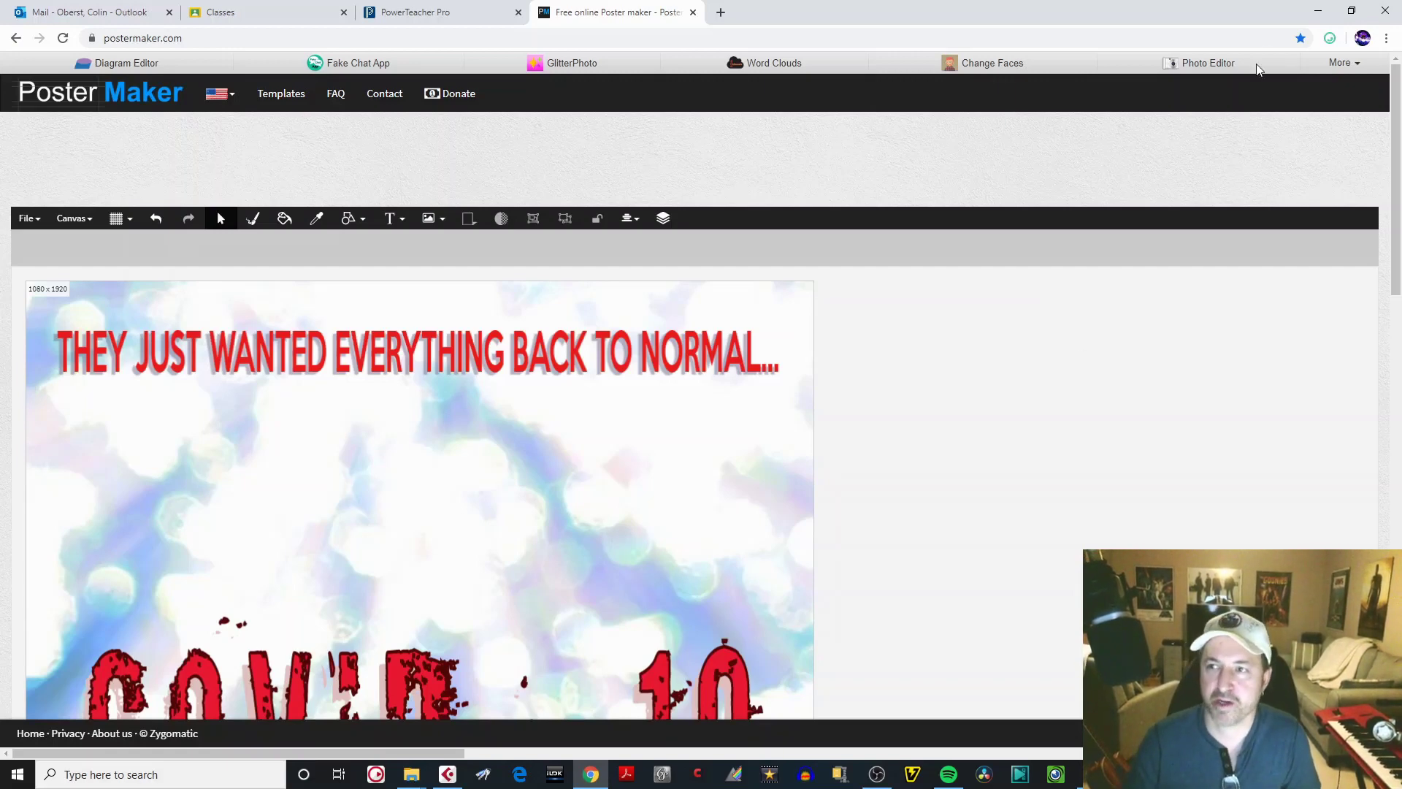
{"action": "left_click", "coordinate": [1319, 13]}
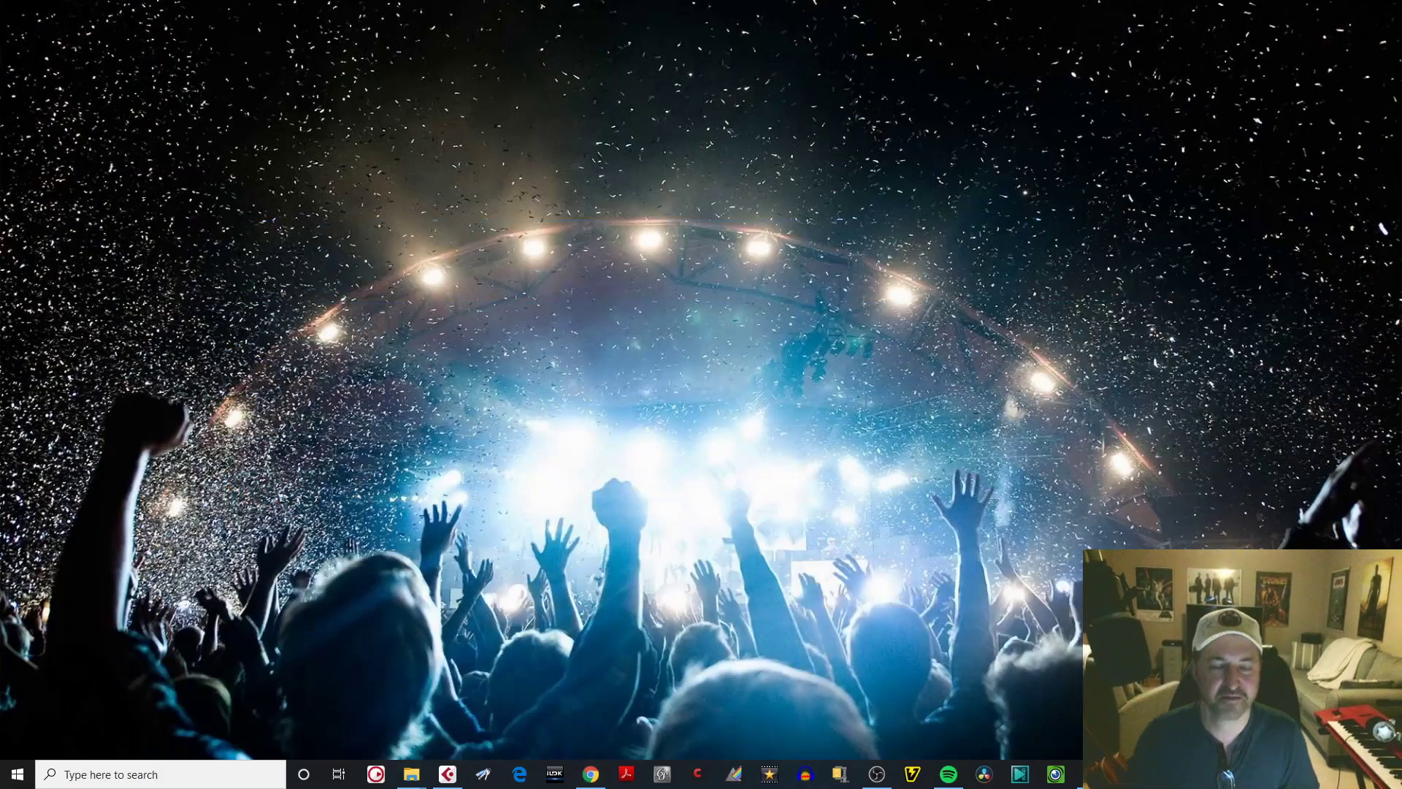